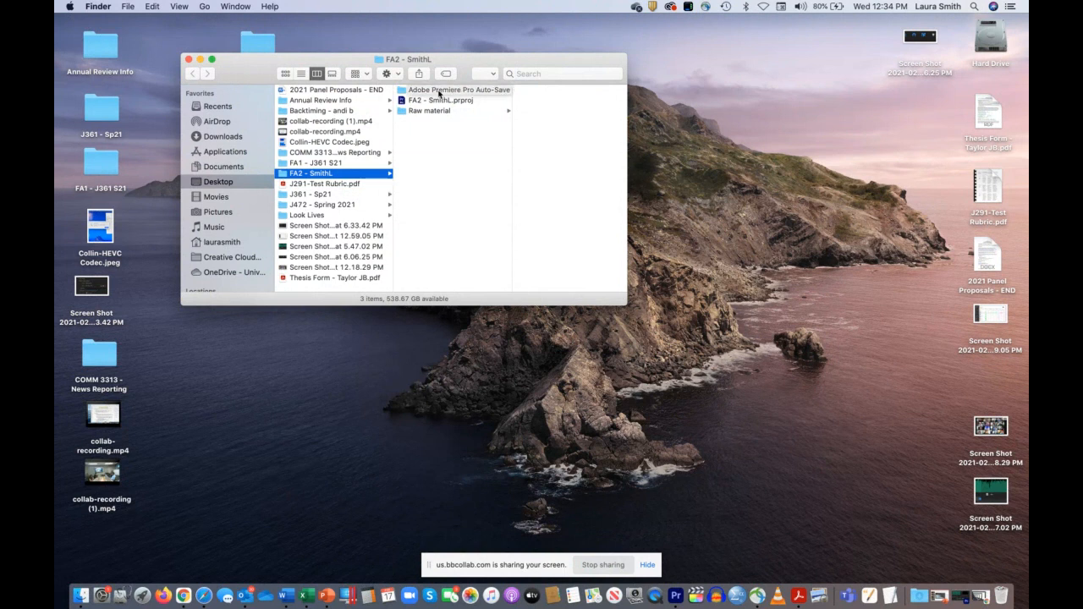
# Step: Look through the Adobe Premiere Pro Auto-Save folder inside the FA2 project folder on the desktop
pyautogui.click(438, 91)
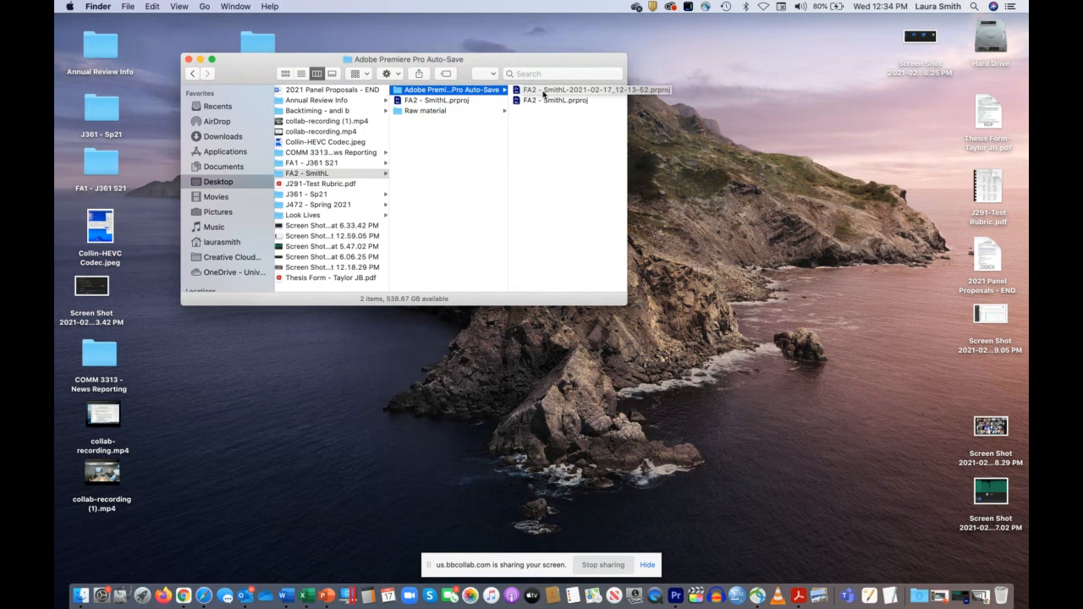
pyautogui.click(463, 135)
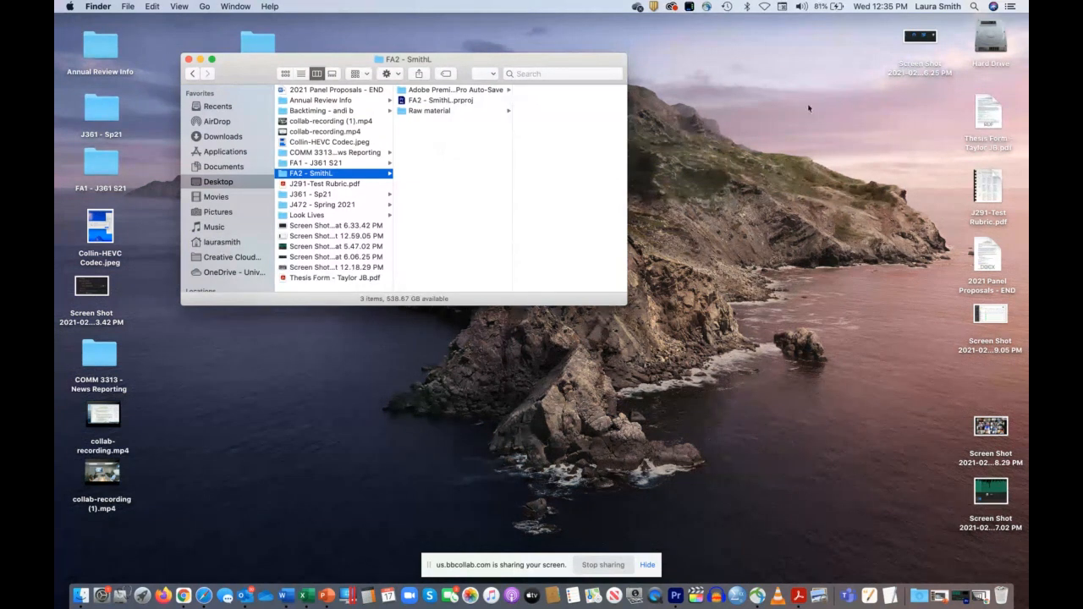
pyautogui.click(812, 82)
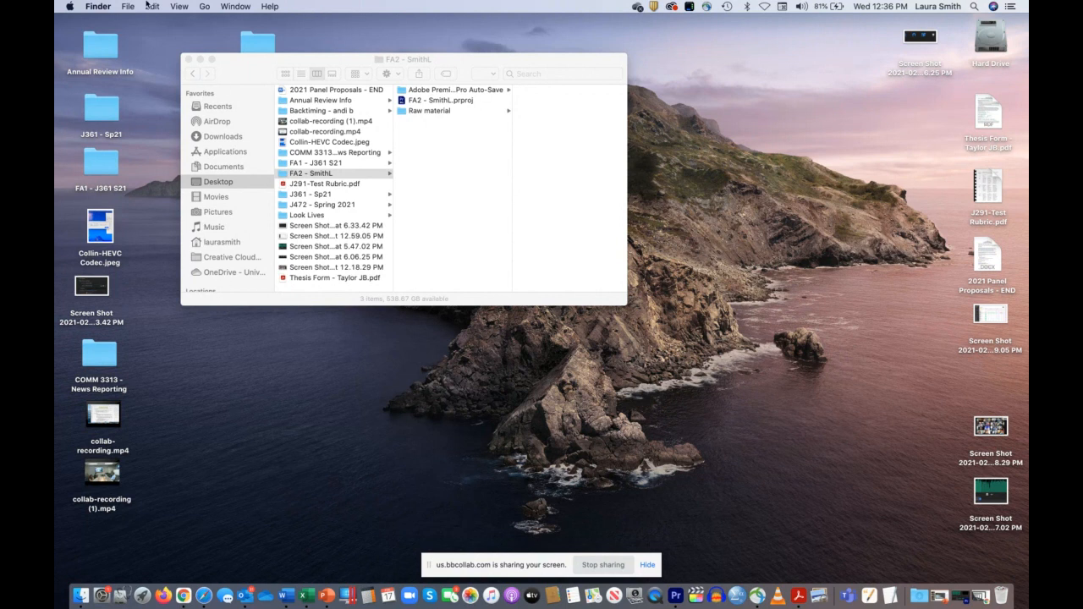
# Step: Switch to Premiere Pro 2020 and check the program's version information
pyautogui.click(675, 595)
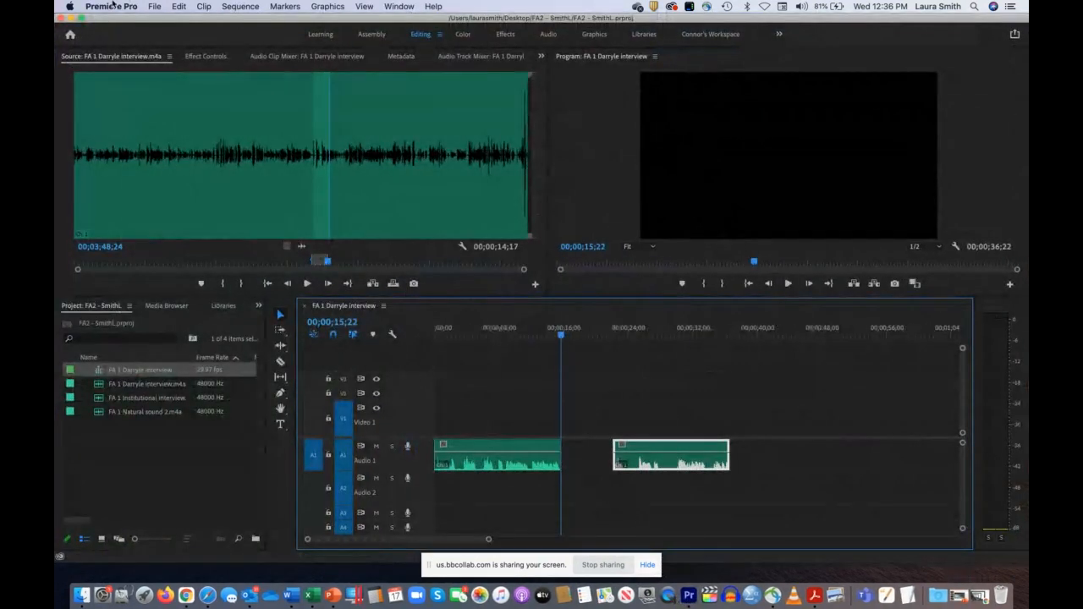
pyautogui.click(111, 6)
pyautogui.click(119, 20)
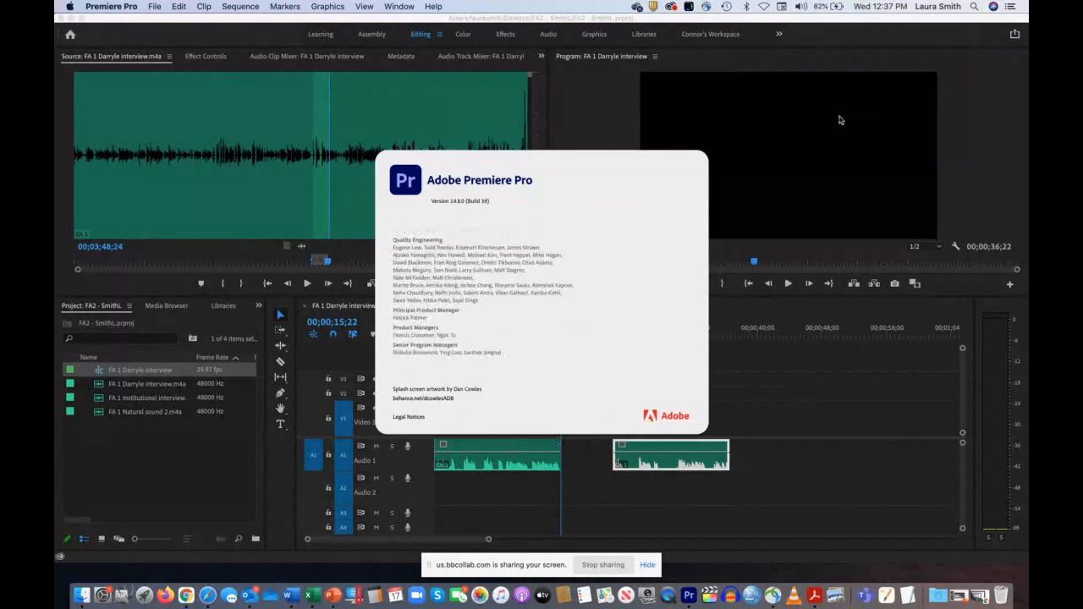
pyautogui.click(597, 279)
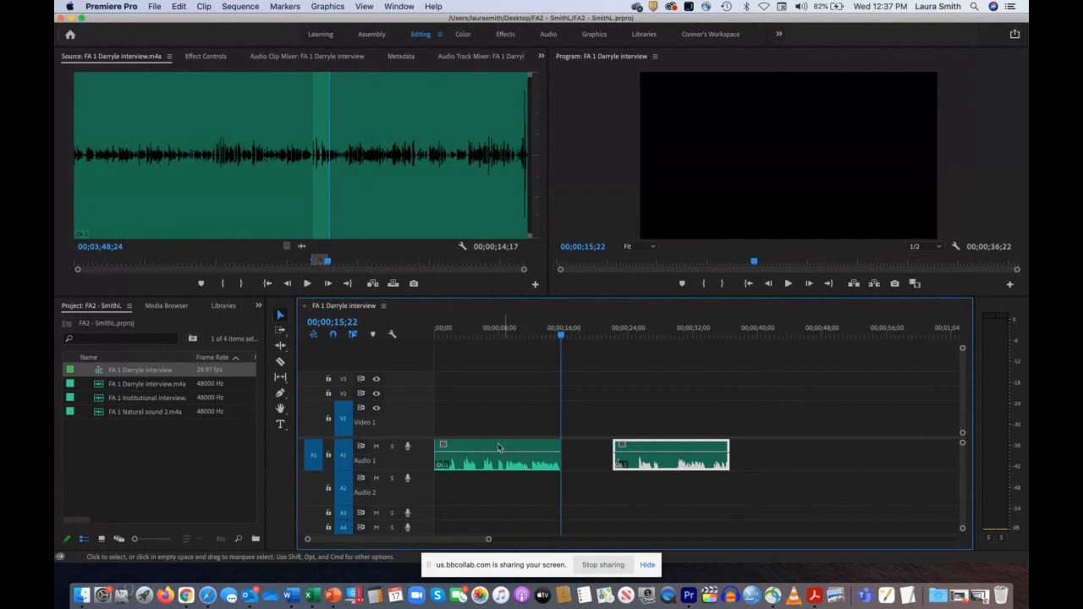
# Step: Move the screen-sharing bar clear of the timeline and zoom the sequence until both Audio 1 clips fill most of its width
pyautogui.click(605, 336)
pyautogui.moveTo(606, 337); pyautogui.dragTo(569, 337)
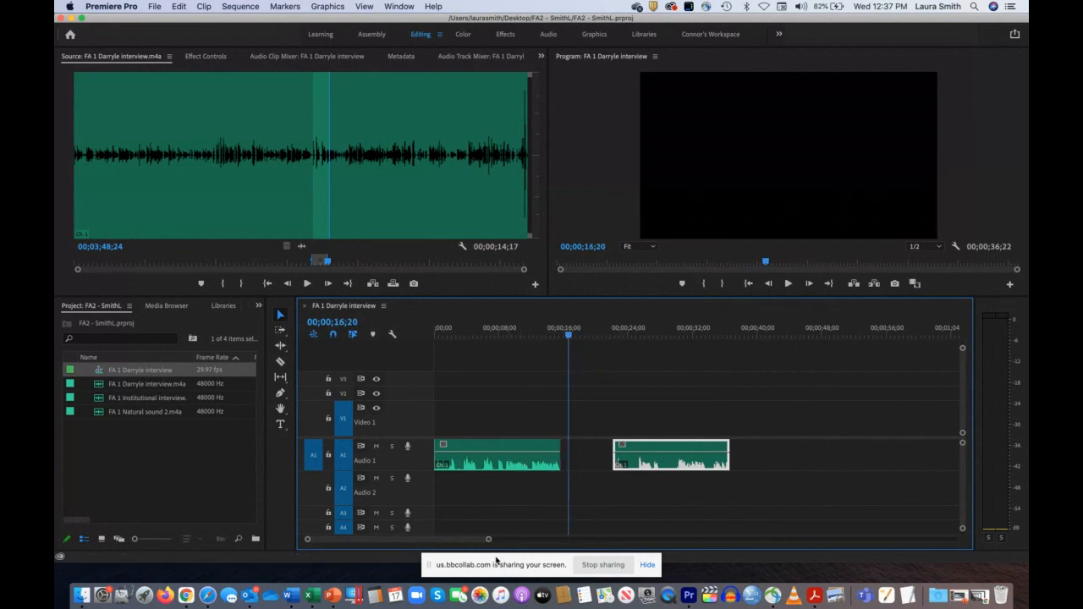
pyautogui.moveTo(497, 555); pyautogui.dragTo(867, 561)
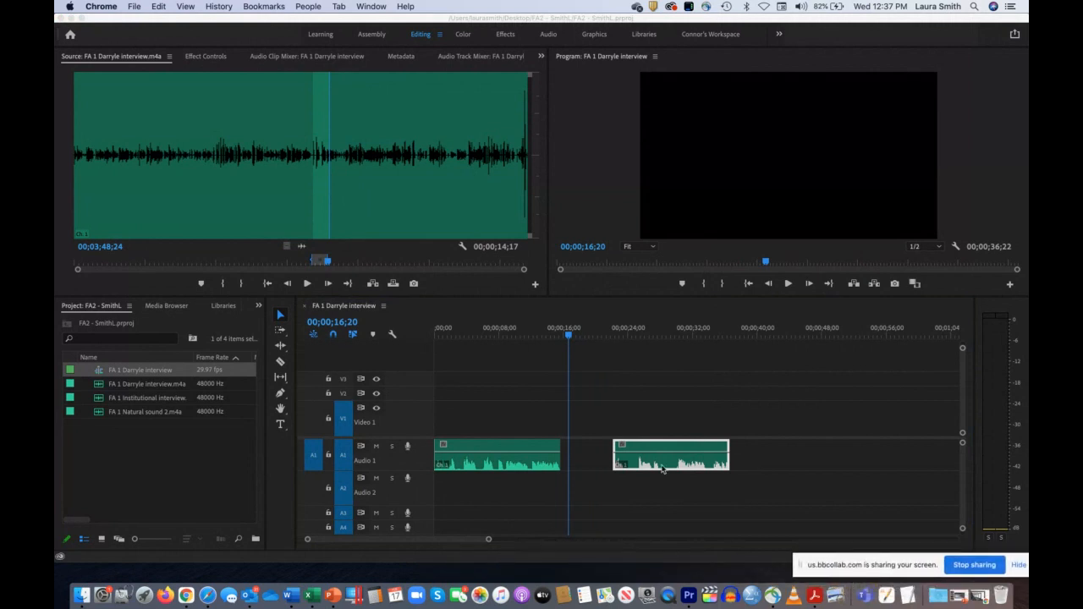
pyautogui.click(487, 542)
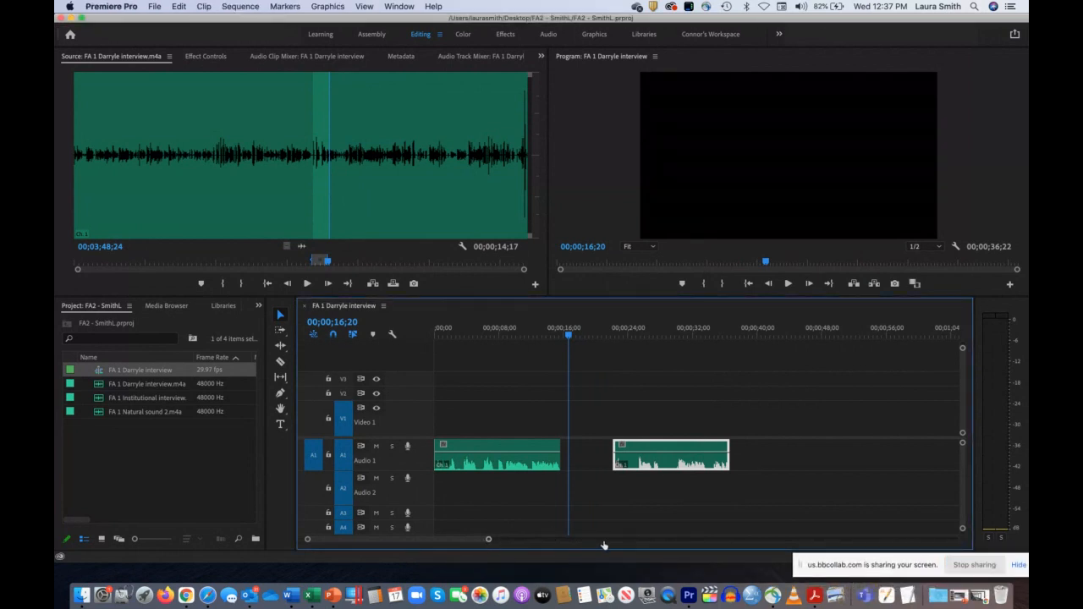
pyautogui.click(602, 542)
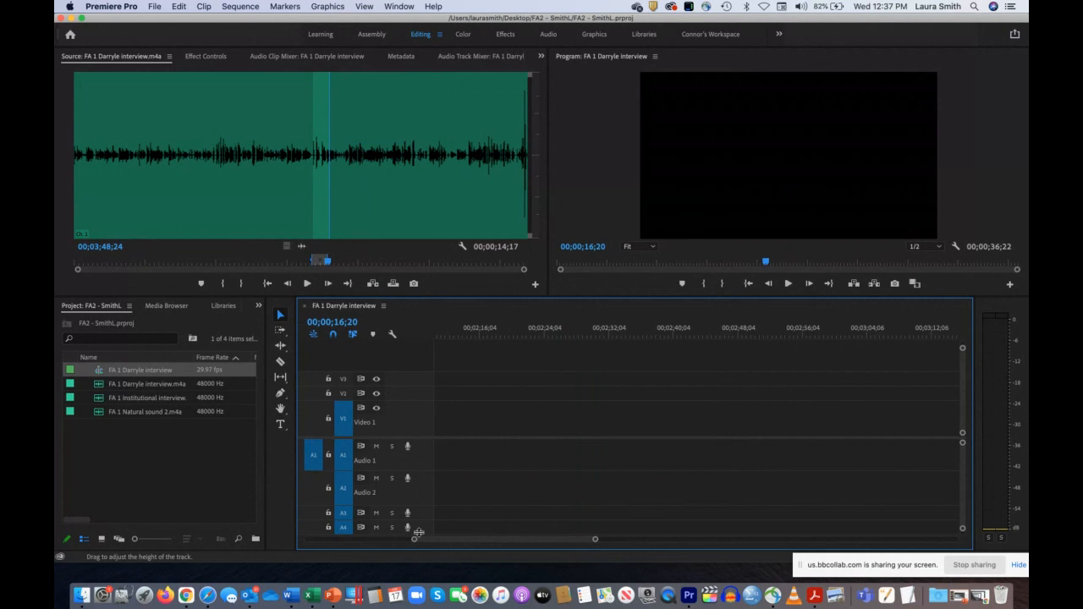
pyautogui.moveTo(413, 539); pyautogui.dragTo(251, 542)
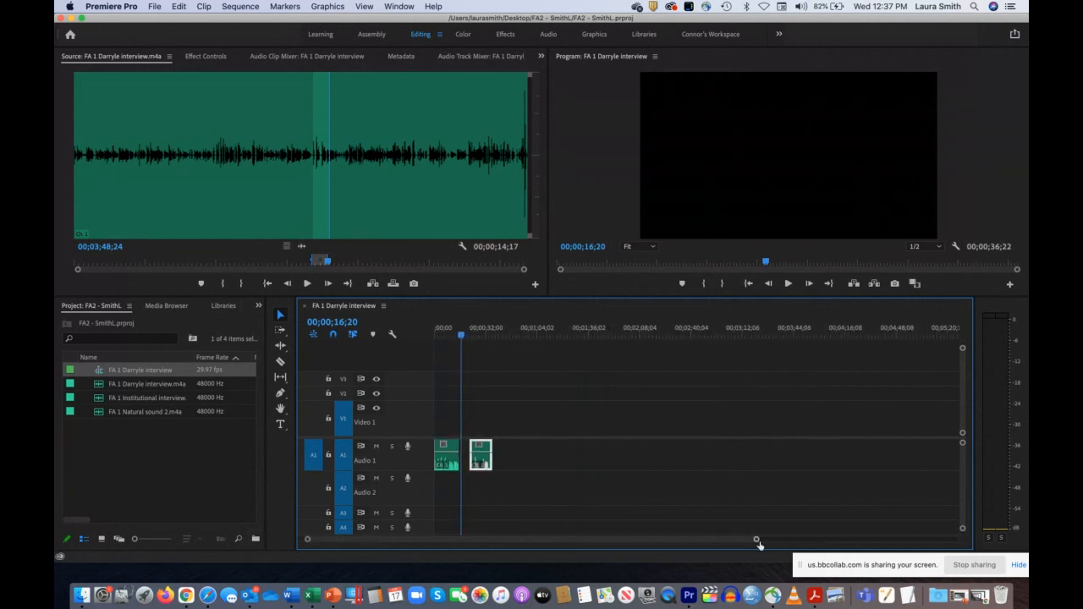
pyautogui.moveTo(756, 541); pyautogui.dragTo(602, 547)
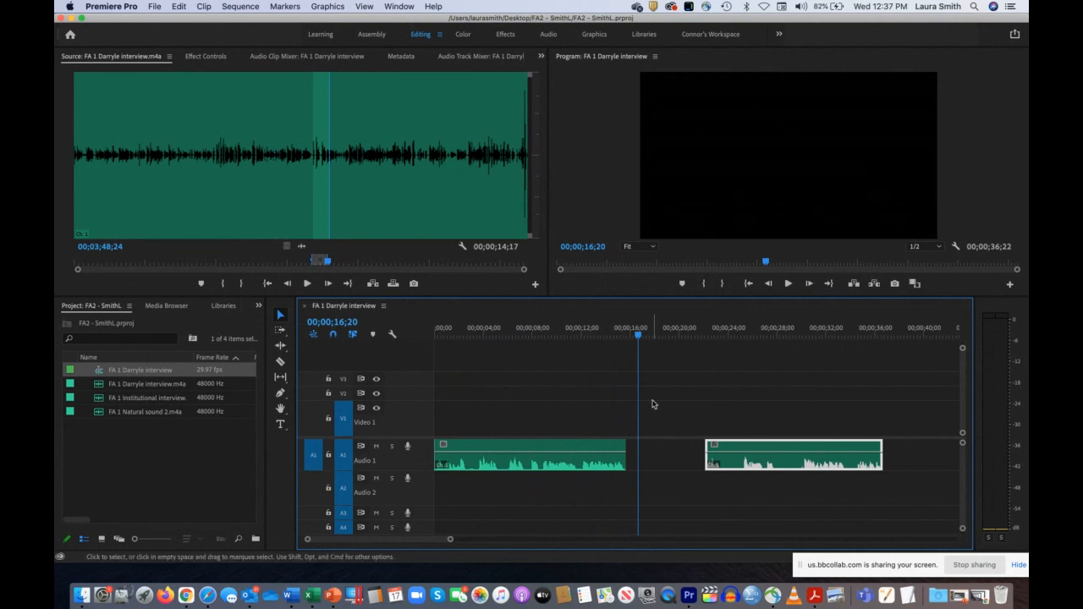
# Step: Return the playhead to the sequence start and shift the first Audio 1 clip about one second later
pyautogui.moveTo(637, 333); pyautogui.dragTo(523, 330)
pyautogui.press('Home')
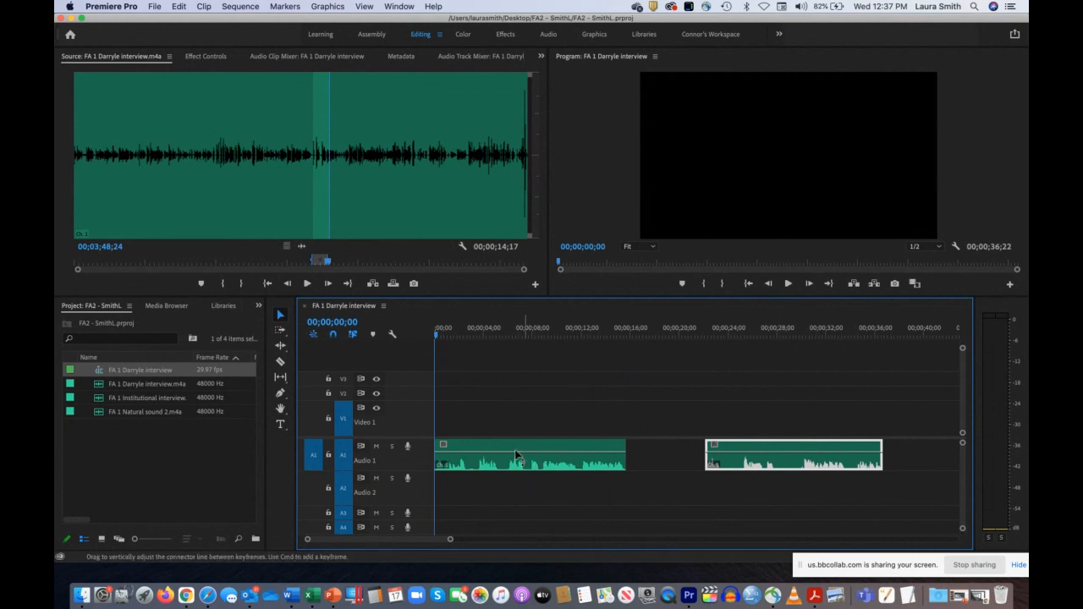
pyautogui.moveTo(507, 449); pyautogui.dragTo(518, 447)
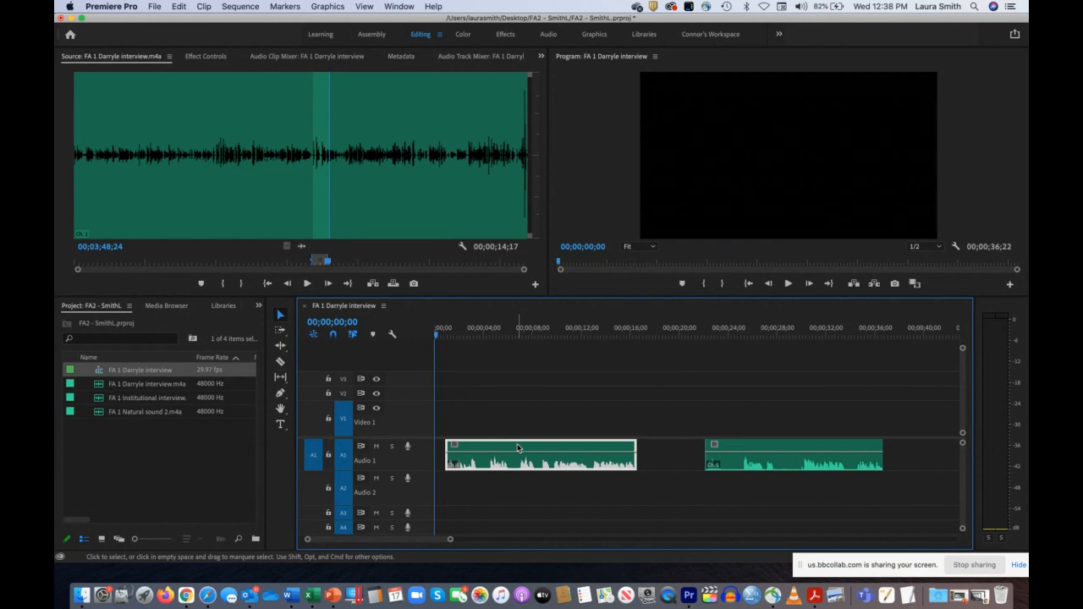
pyautogui.moveTo(498, 447)
pyautogui.mouseDown()
pyautogui.moveTo(544, 447)
pyautogui.moveTo(497, 447)
pyautogui.mouseUp()
# Step: Scrub the playhead back to the start of the sequence and lock the Audio 1 track
pyautogui.moveTo(764, 326)
pyautogui.mouseDown()
pyautogui.moveTo(726, 328)
pyautogui.moveTo(746, 325)
pyautogui.mouseUp()
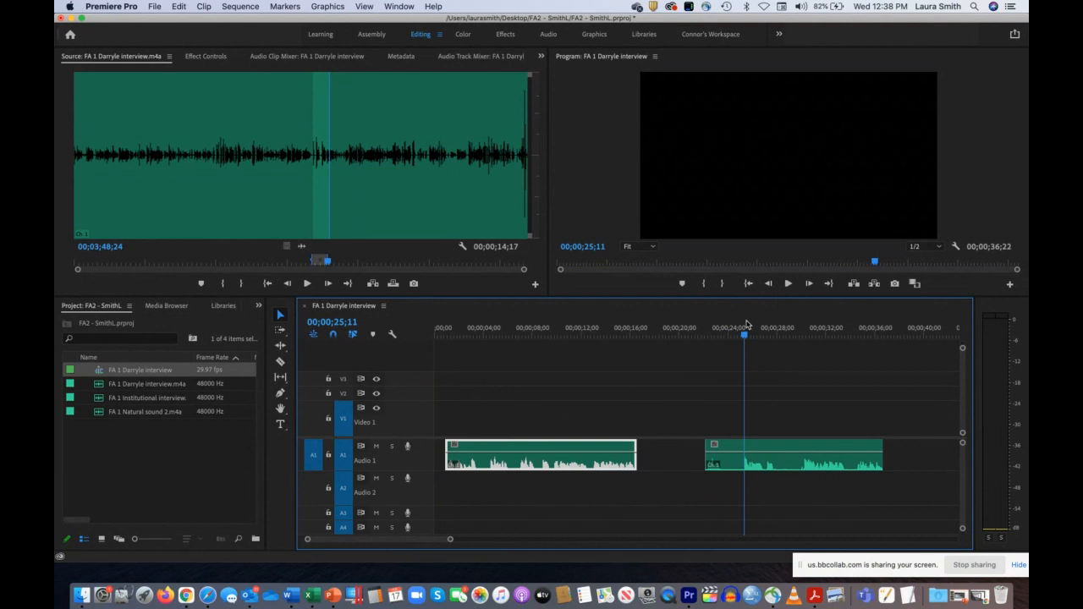
pyautogui.moveTo(744, 327); pyautogui.dragTo(406, 328)
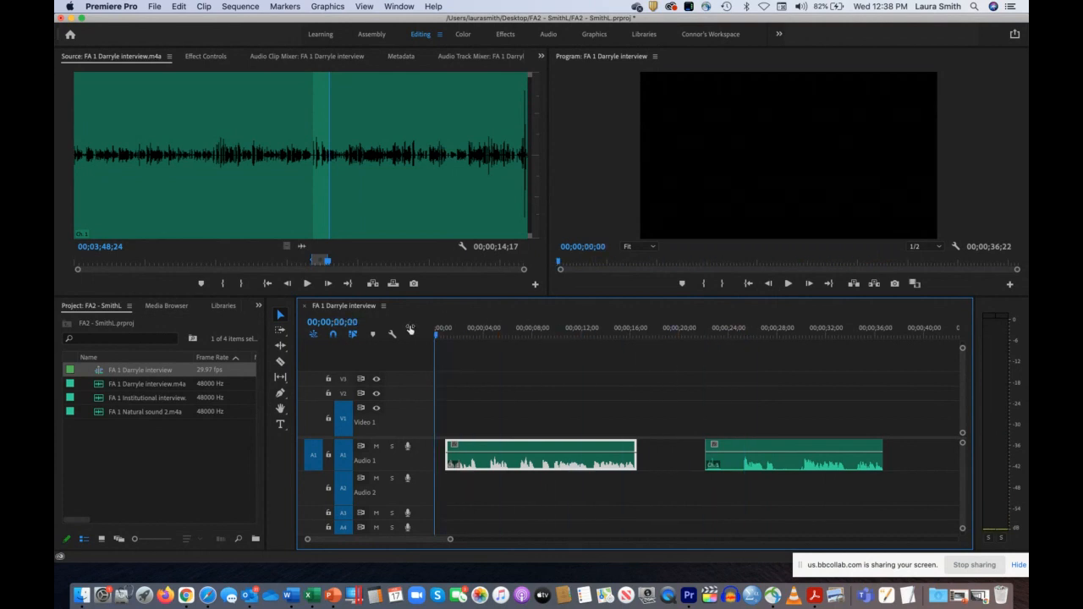
pyautogui.click(673, 380)
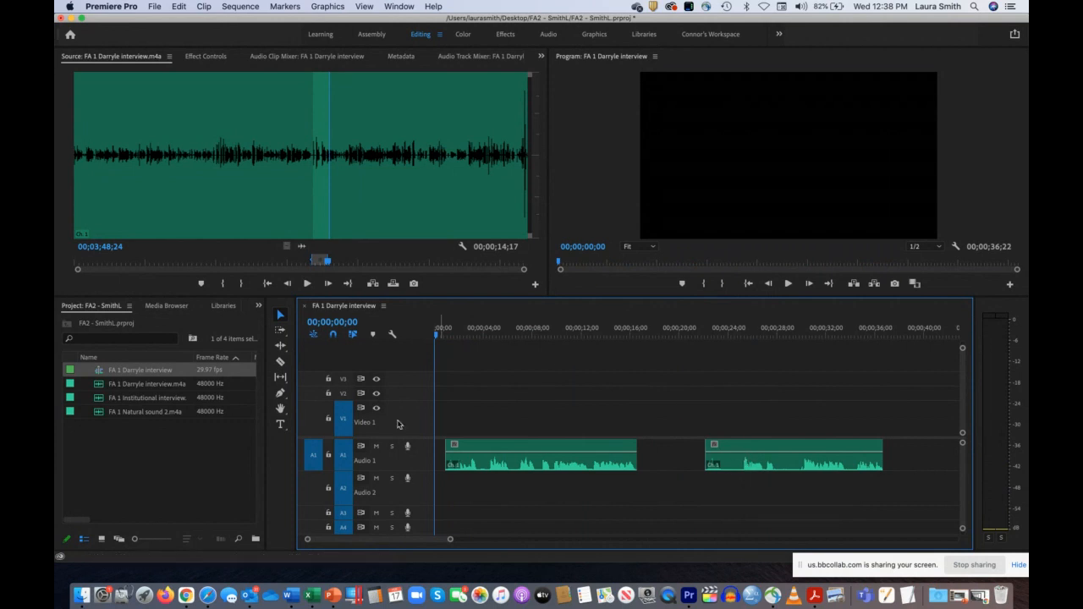
pyautogui.click(329, 456)
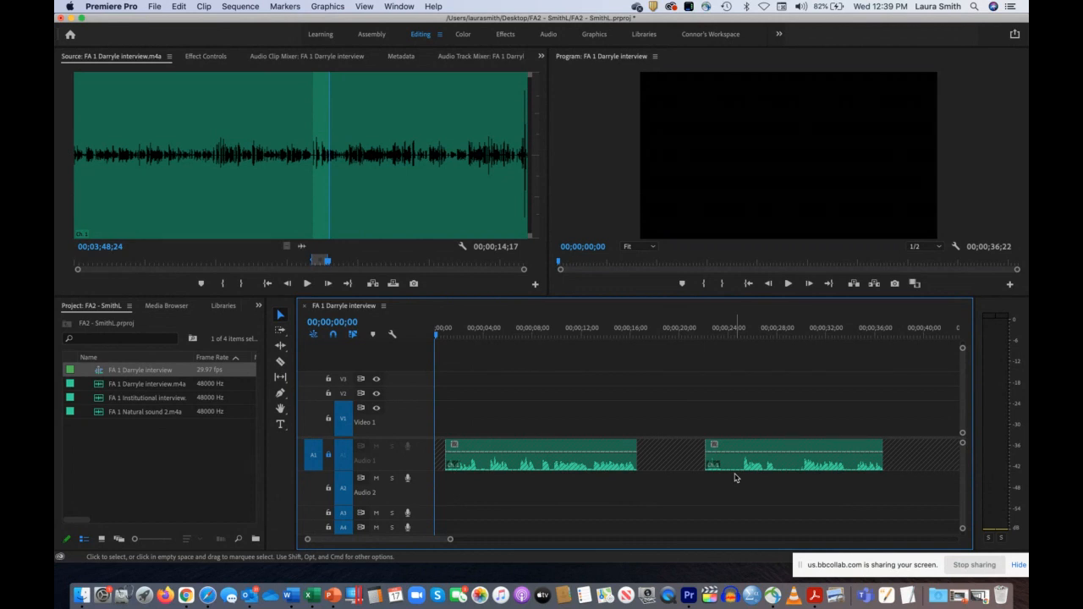
# Step: Load FA 1 Natural sound 2.m4a into the Source monitor and listen from its start and from about 13 seconds
pyautogui.click(109, 443)
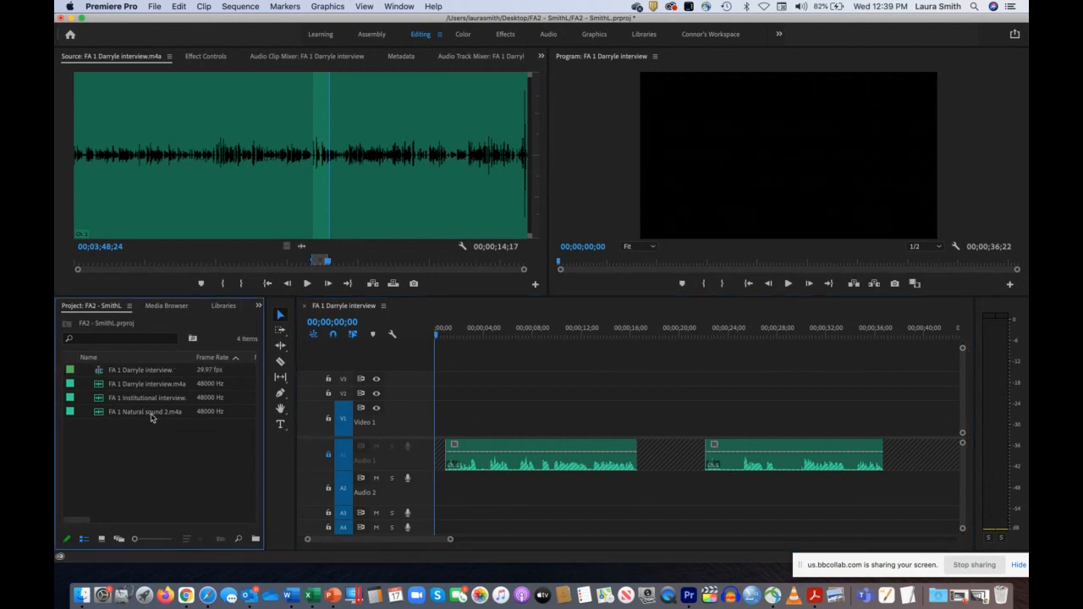
pyautogui.click(99, 413)
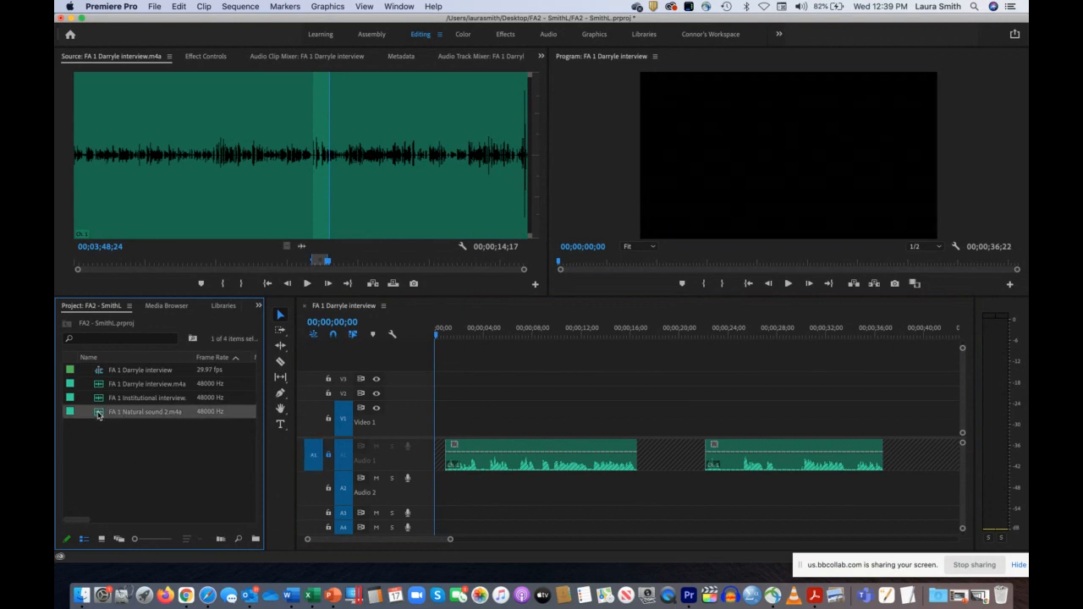
pyautogui.doubleClick(98, 413)
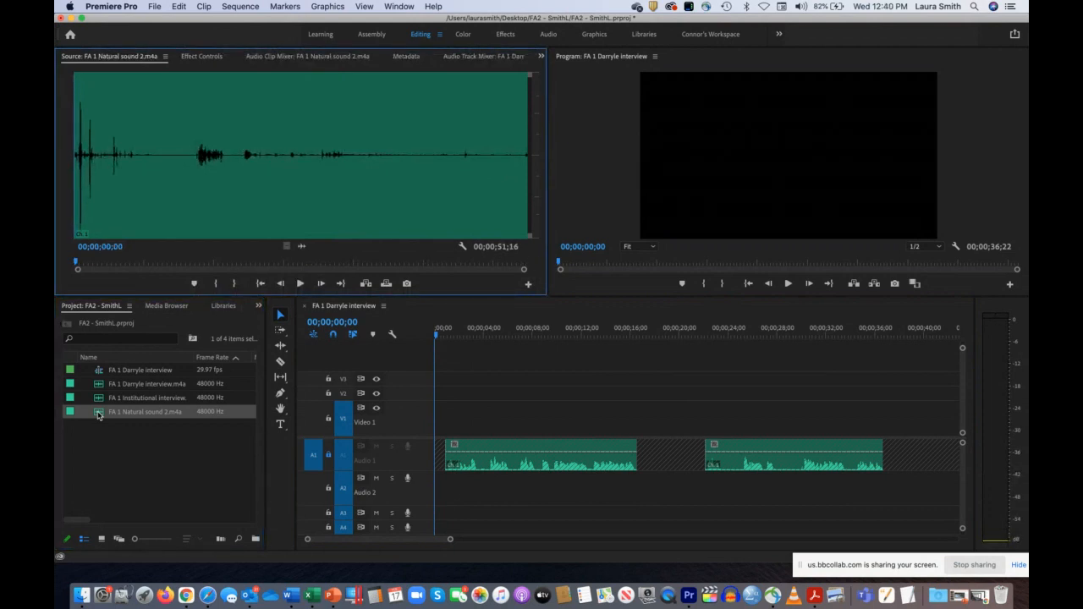
pyautogui.press('space')
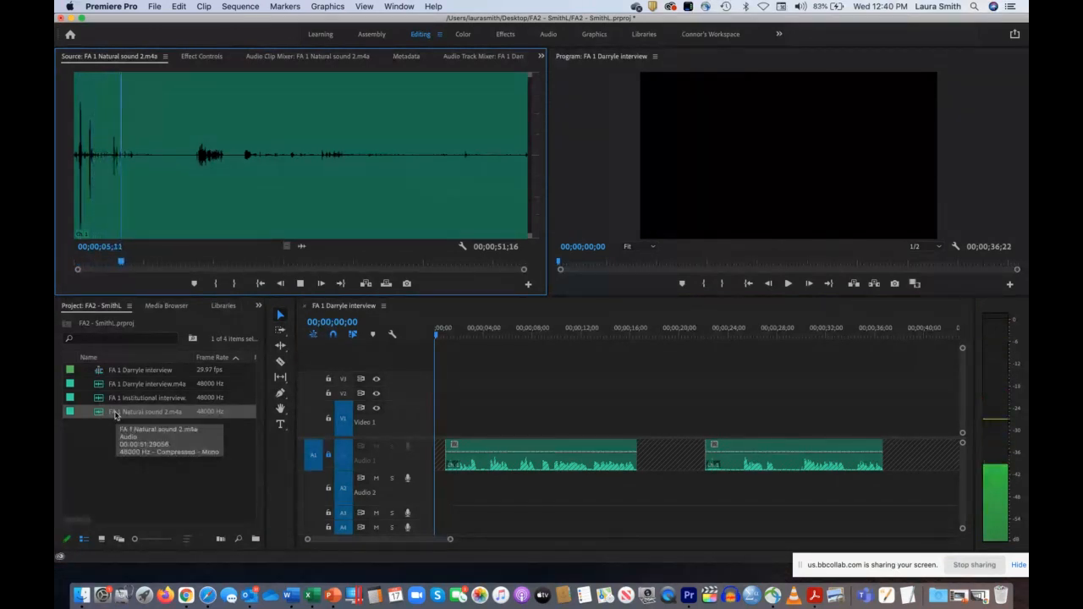
pyautogui.click(191, 155)
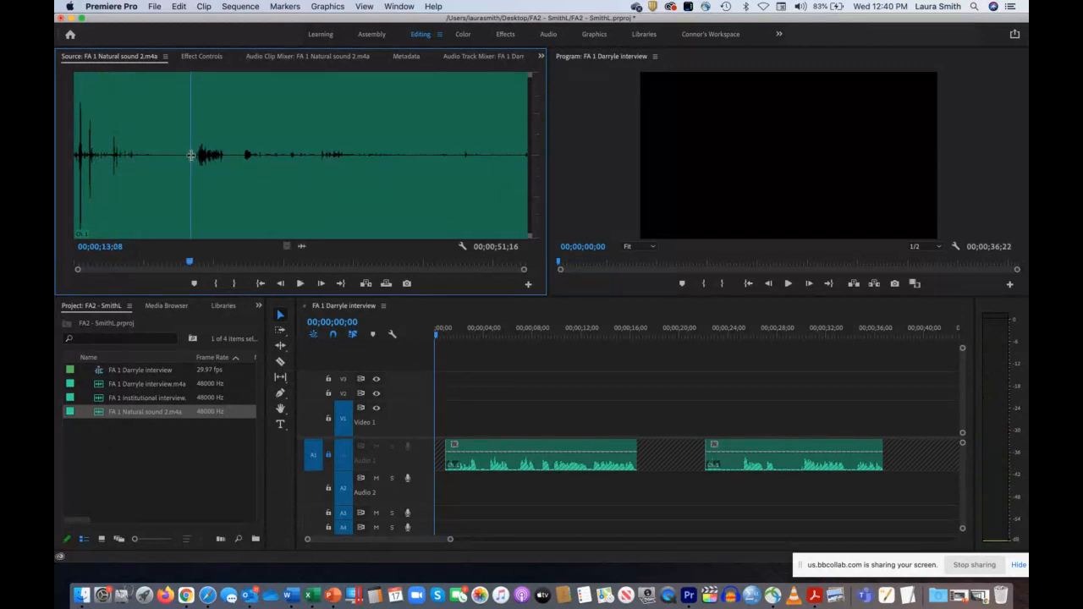
pyautogui.press('space')
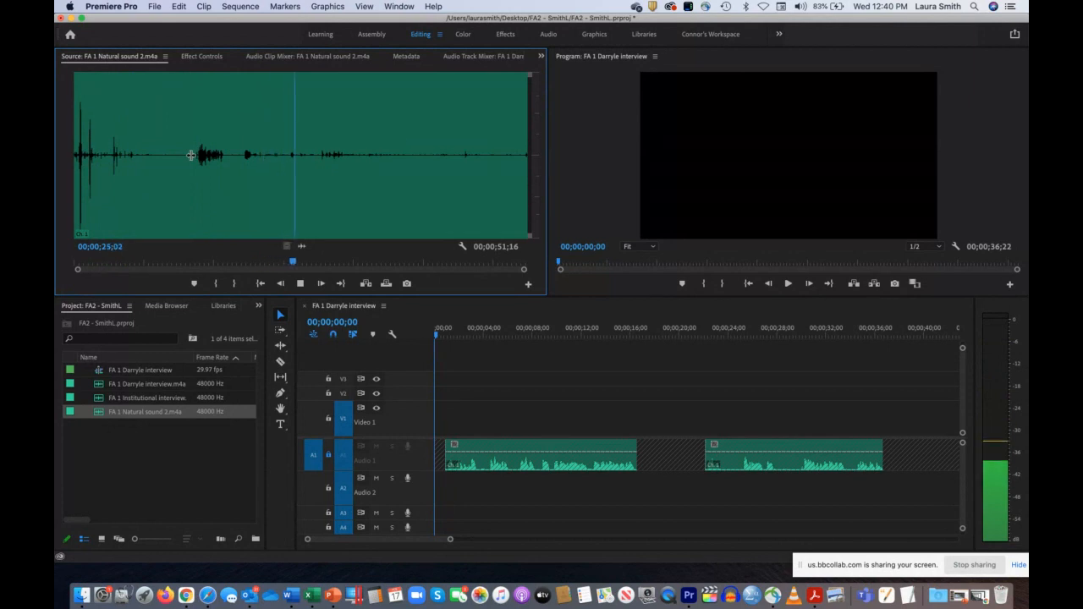
pyautogui.press('space')
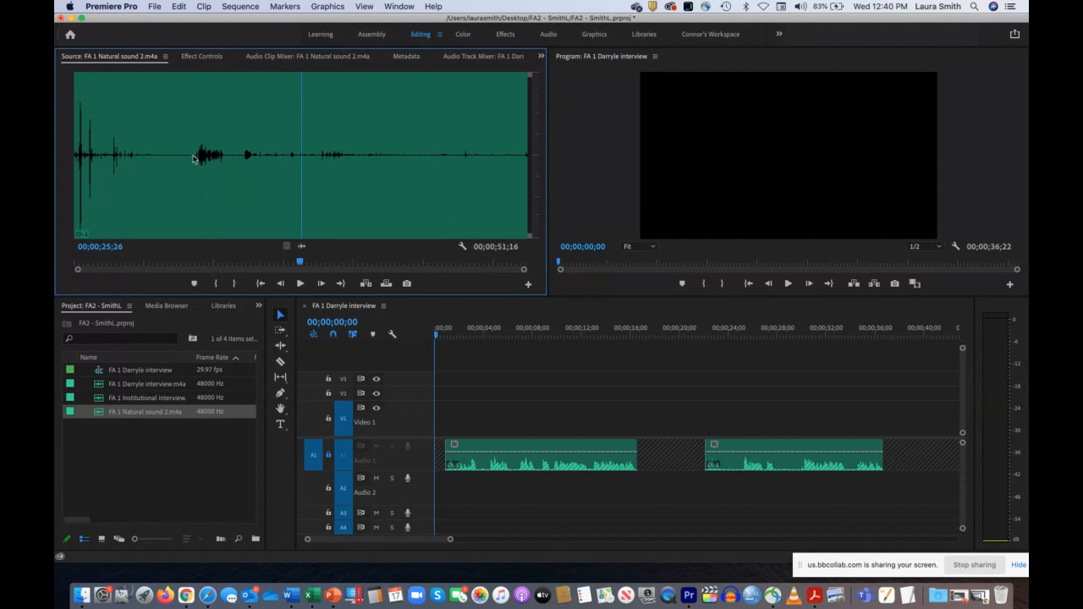
# Step: Mark the natural sound from 00;00;19;03 to 00;00;41;20 and place that section at the start of Audio 2
pyautogui.click(238, 153)
pyautogui.press('space')
pyautogui.press('i')
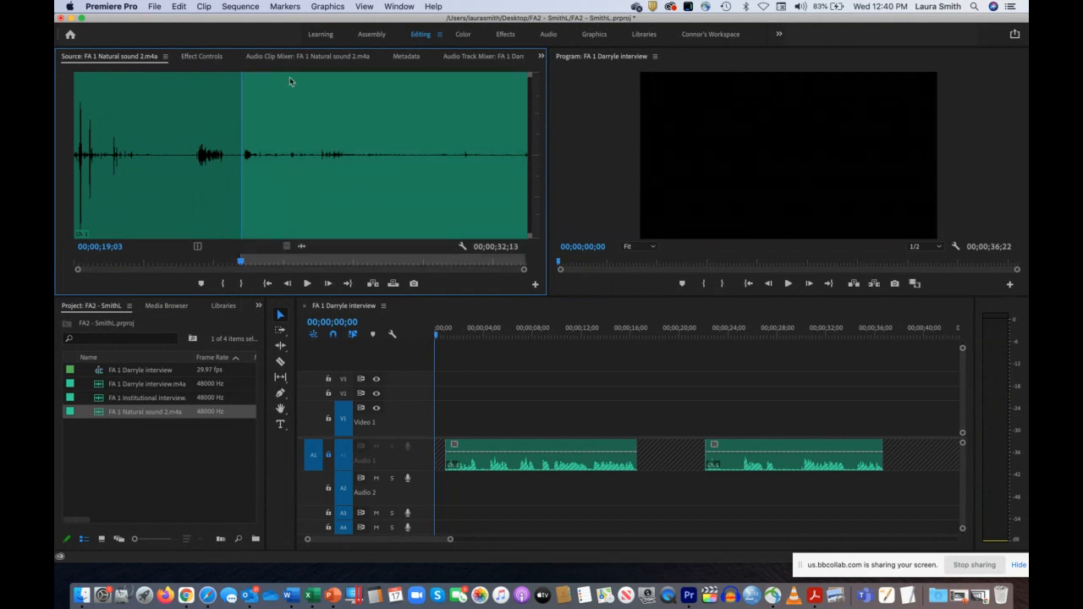
pyautogui.click(440, 155)
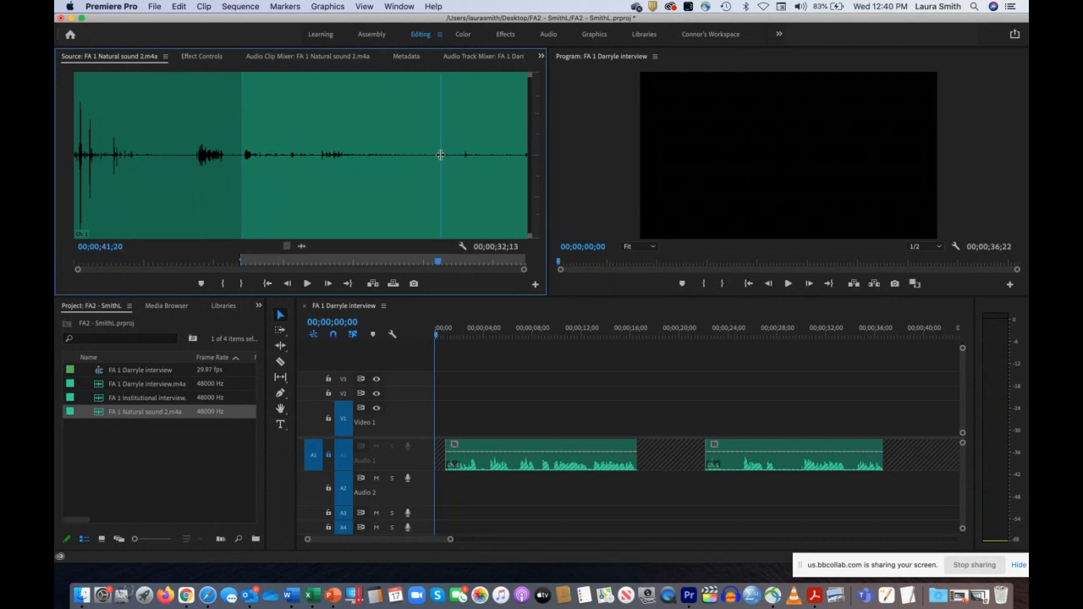
pyautogui.press('o')
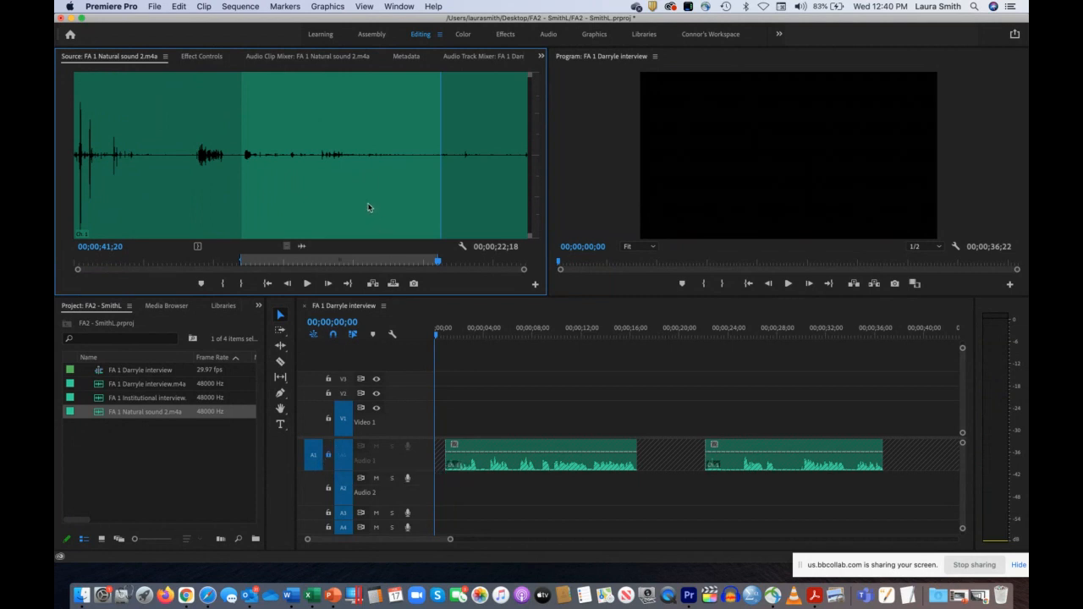
pyautogui.moveTo(300, 246); pyautogui.dragTo(409, 475)
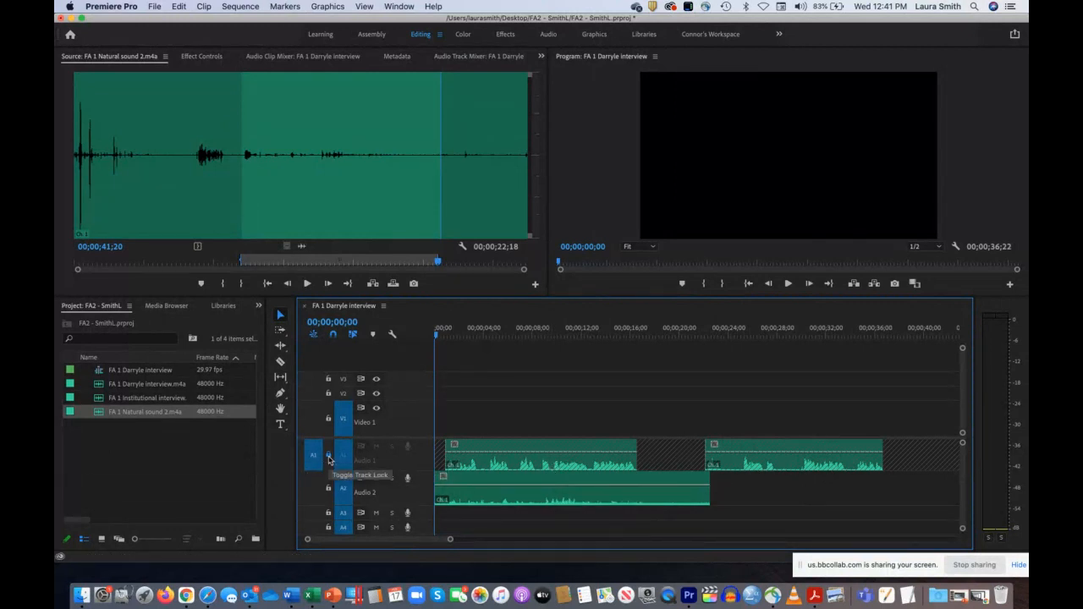
pyautogui.click(513, 502)
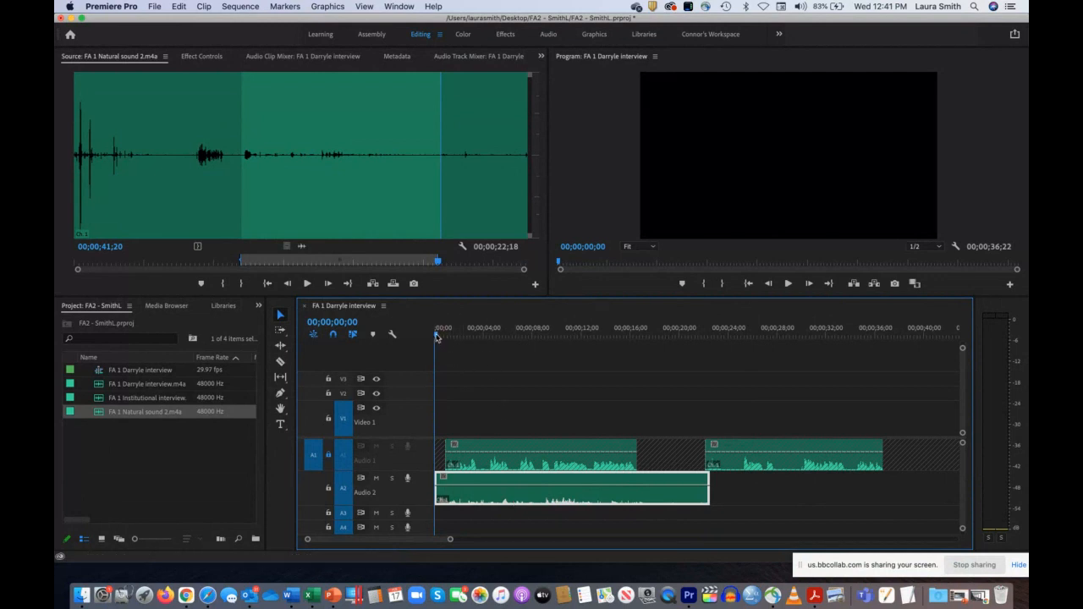
# Step: Solo the Audio 2 track and listen to the natural sound from the start of the sequence
pyautogui.click(499, 336)
pyautogui.press('Home')
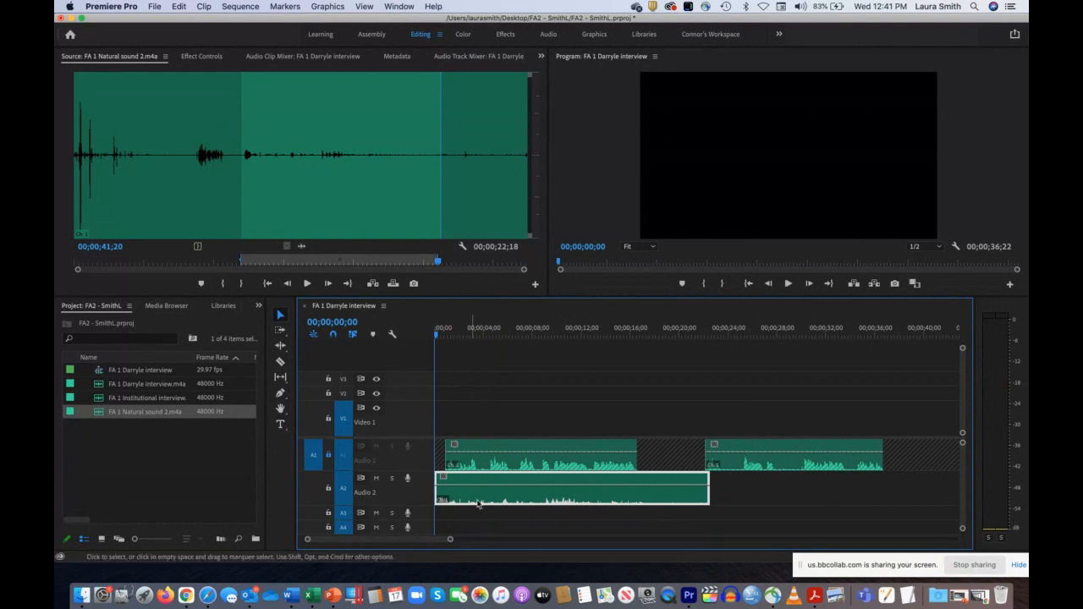
pyautogui.click(392, 479)
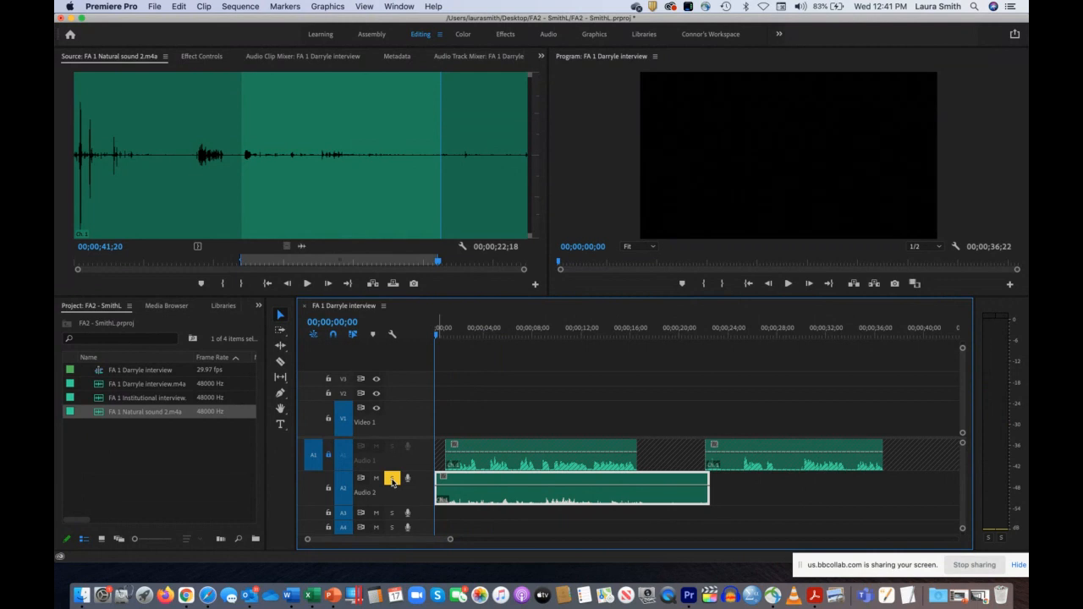
pyautogui.press('space')
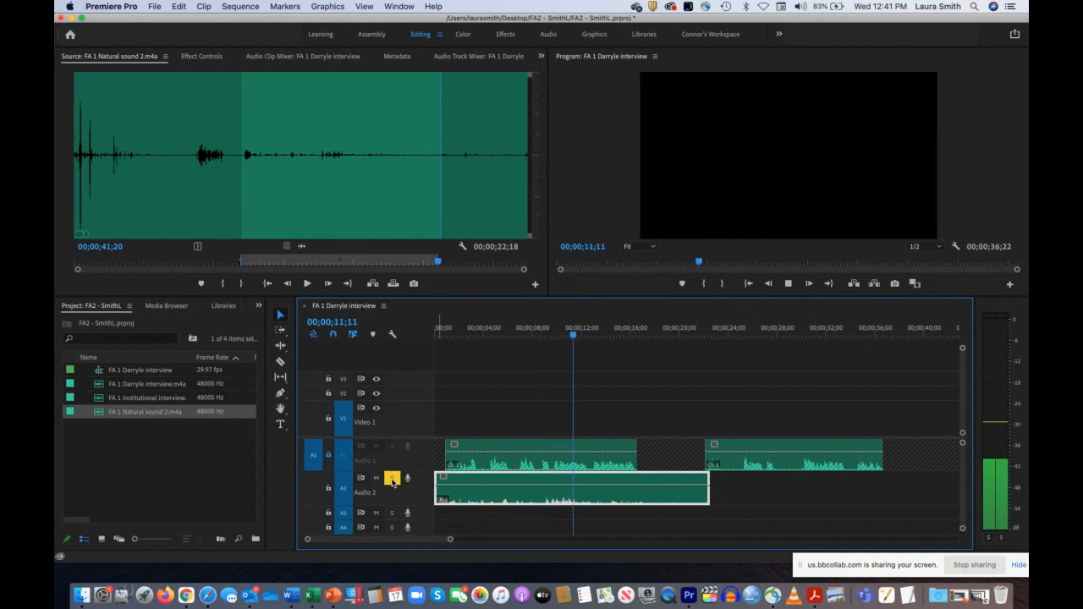
pyautogui.press('space')
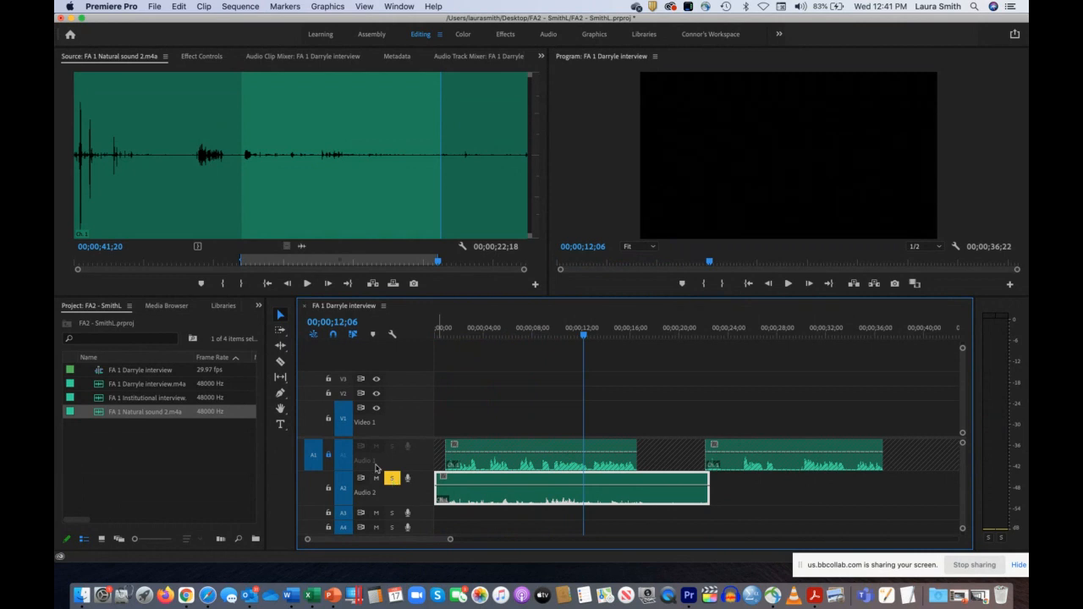
# Step: Turn off solo on Audio 2 and unlock the Audio 1 track
pyautogui.click(392, 478)
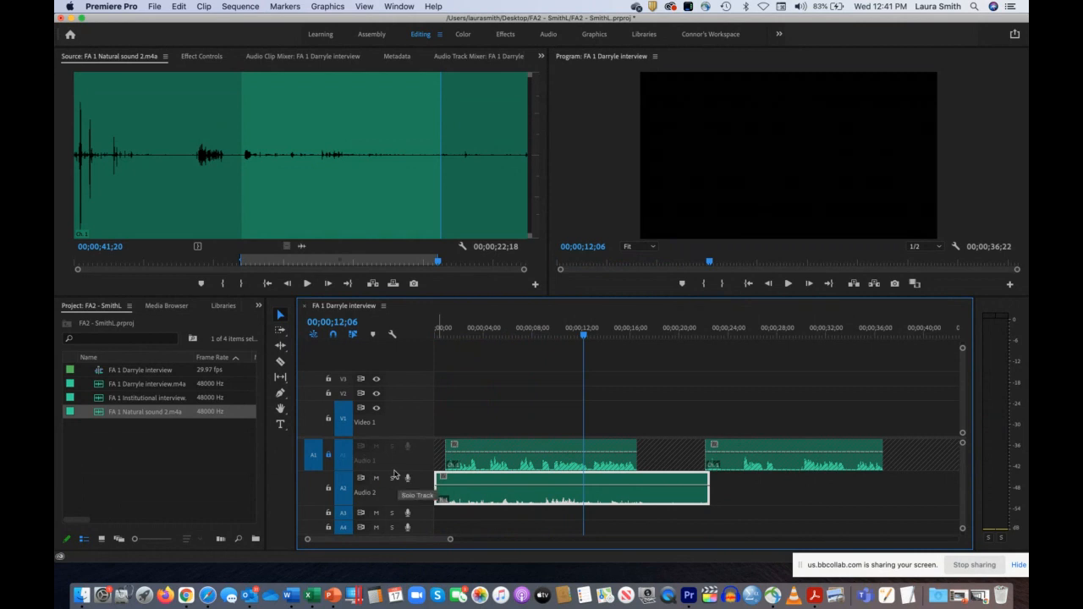
pyautogui.click(329, 456)
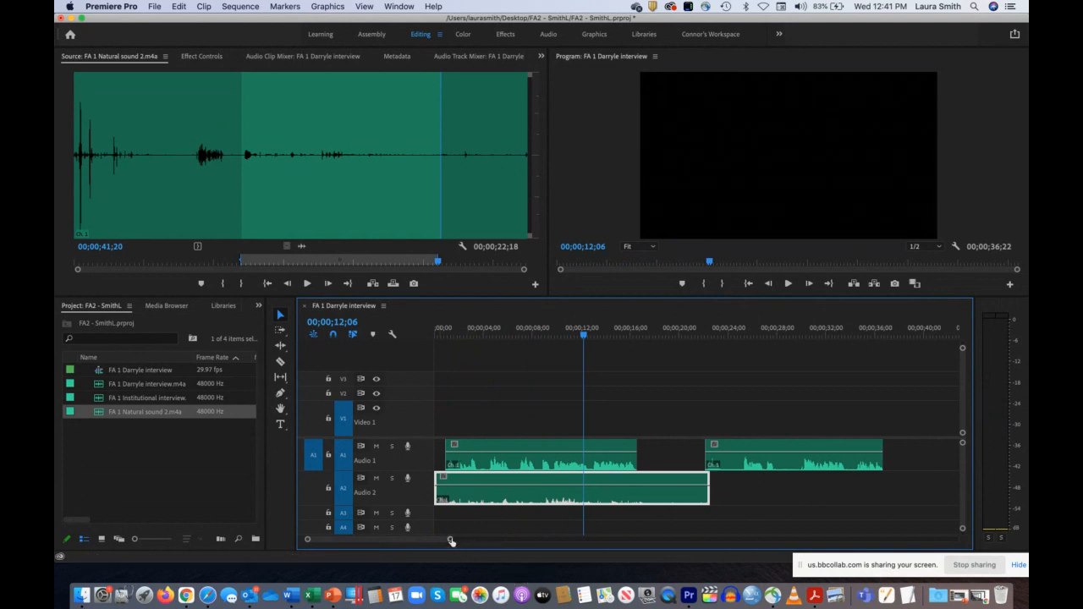
pyautogui.moveTo(451, 540)
pyautogui.mouseDown()
pyautogui.moveTo(418, 541)
pyautogui.moveTo(483, 544)
pyautogui.mouseUp()
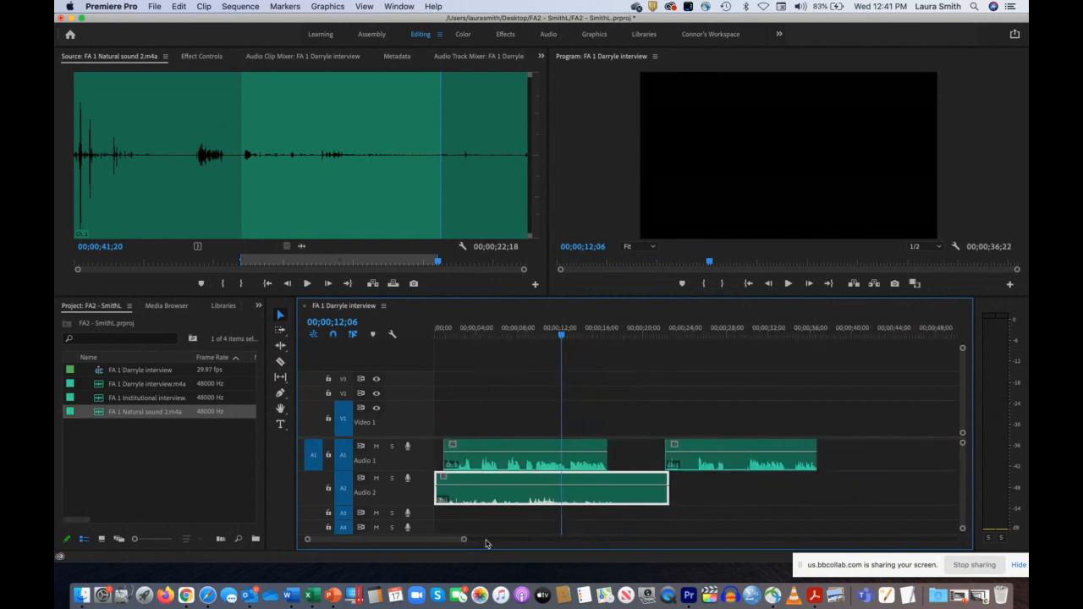
# Step: Turn off Linked Selection and move the second interview clip on Audio 1 about 4 seconds earlier
pyautogui.click(353, 334)
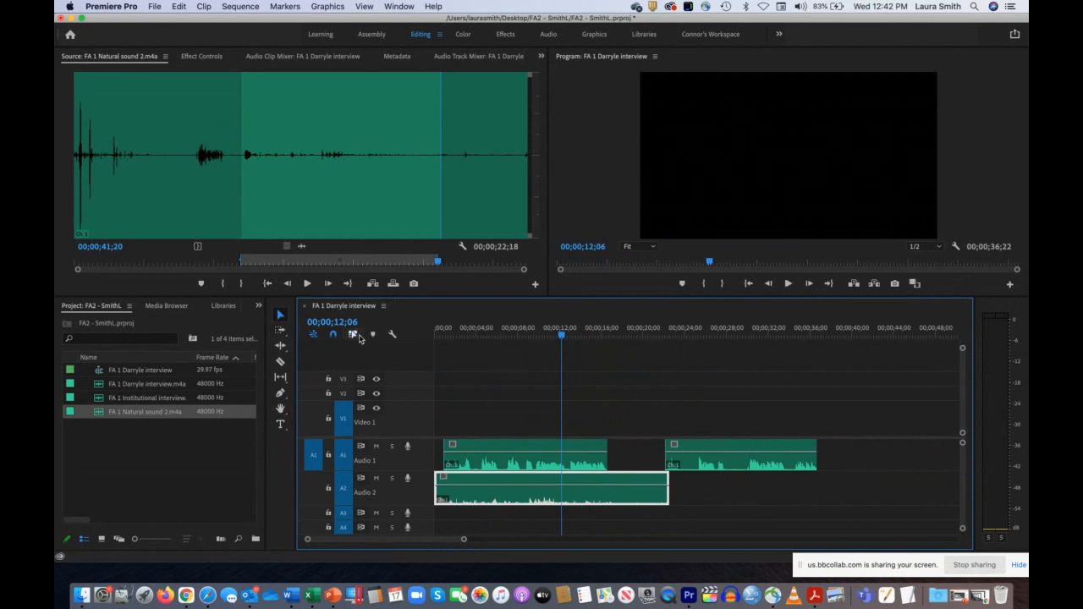
pyautogui.click(507, 446)
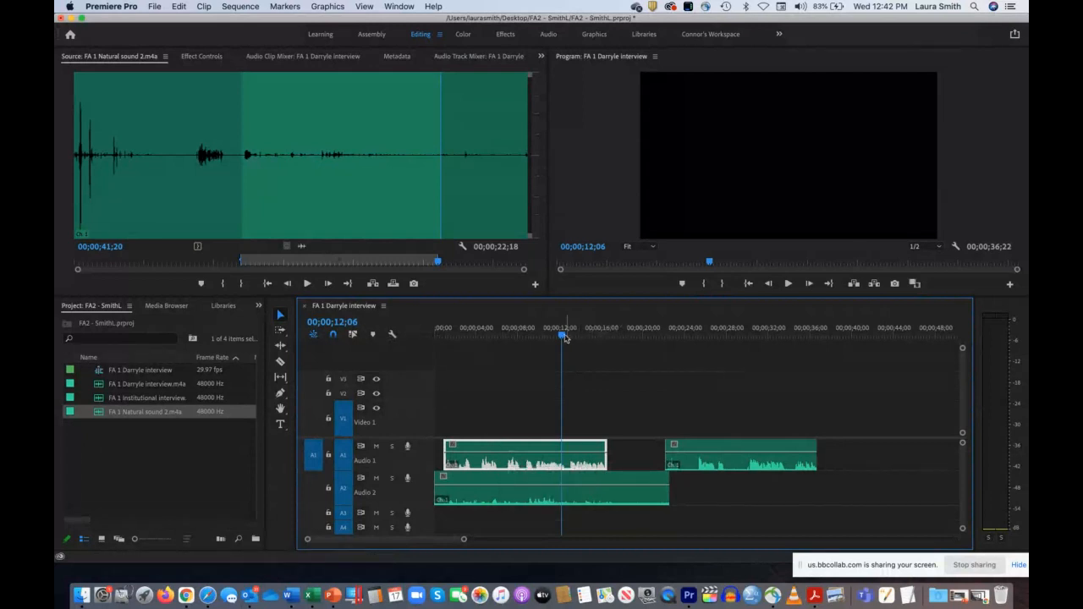
pyautogui.moveTo(563, 337); pyautogui.dragTo(720, 335)
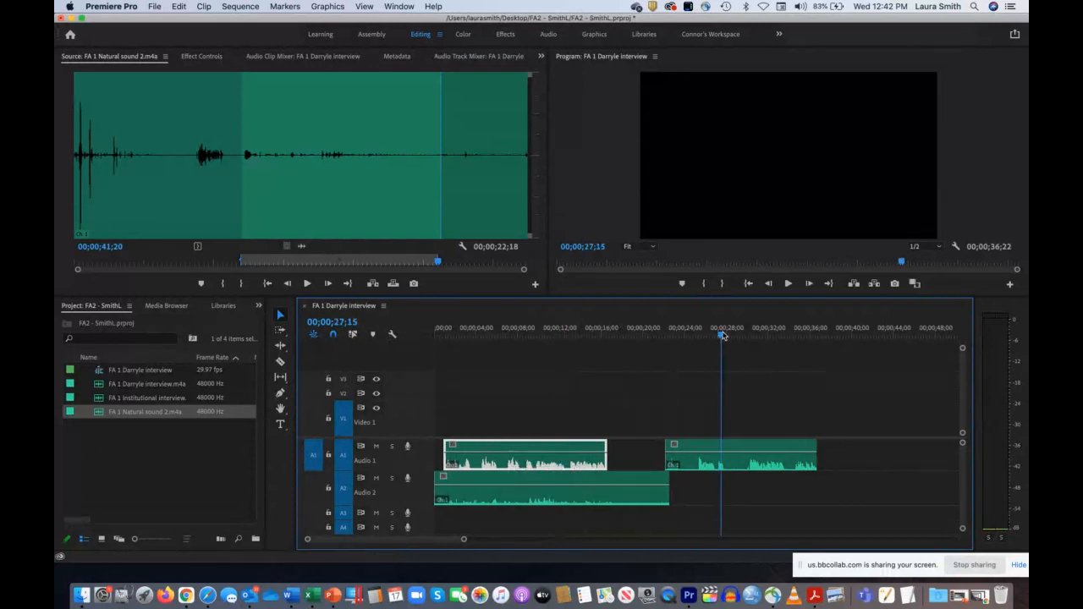
pyautogui.click(709, 446)
pyautogui.moveTo(709, 446); pyautogui.dragTo(667, 445)
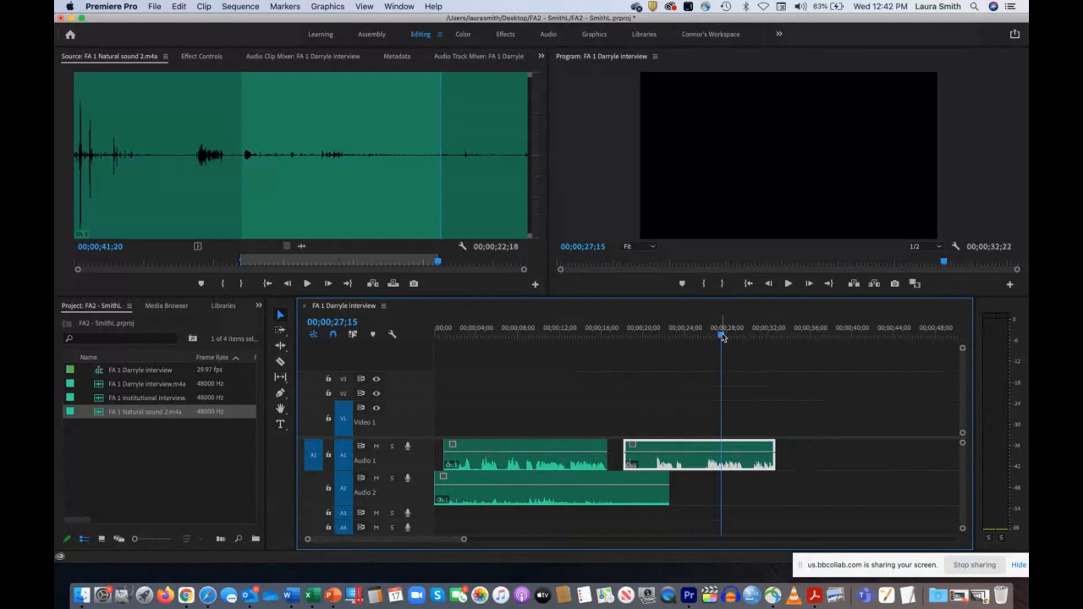
# Step: Park the playhead at 00;00;34;09 and import Editing101-PM & Adobe Basics.mp4 from the 9 - Editing 101 folder under J361 - Sp21 Lectures
pyautogui.moveTo(721, 336); pyautogui.dragTo(793, 341)
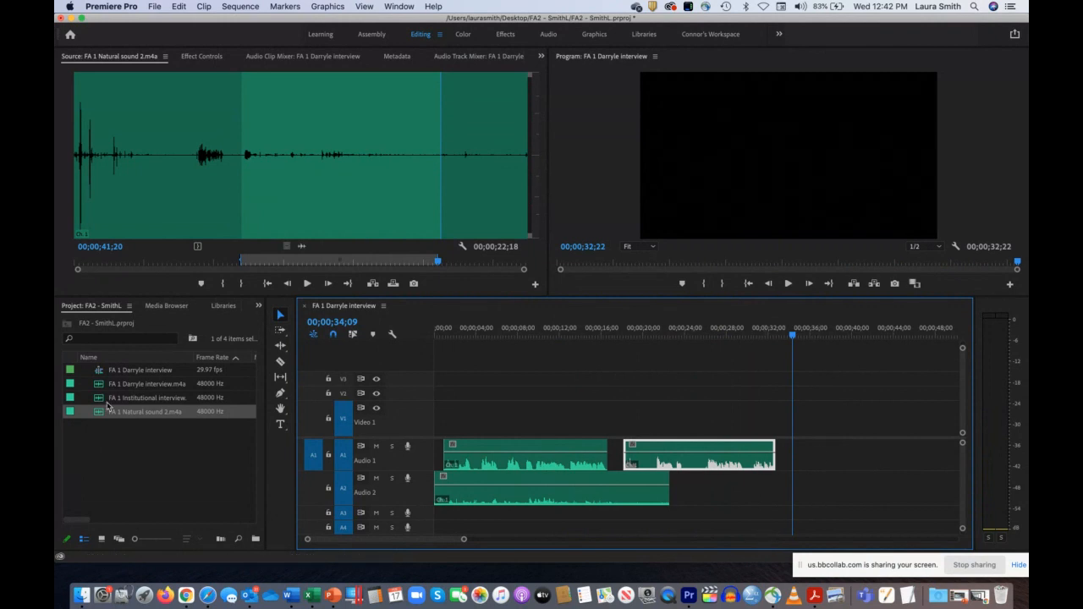
pyautogui.click(120, 445)
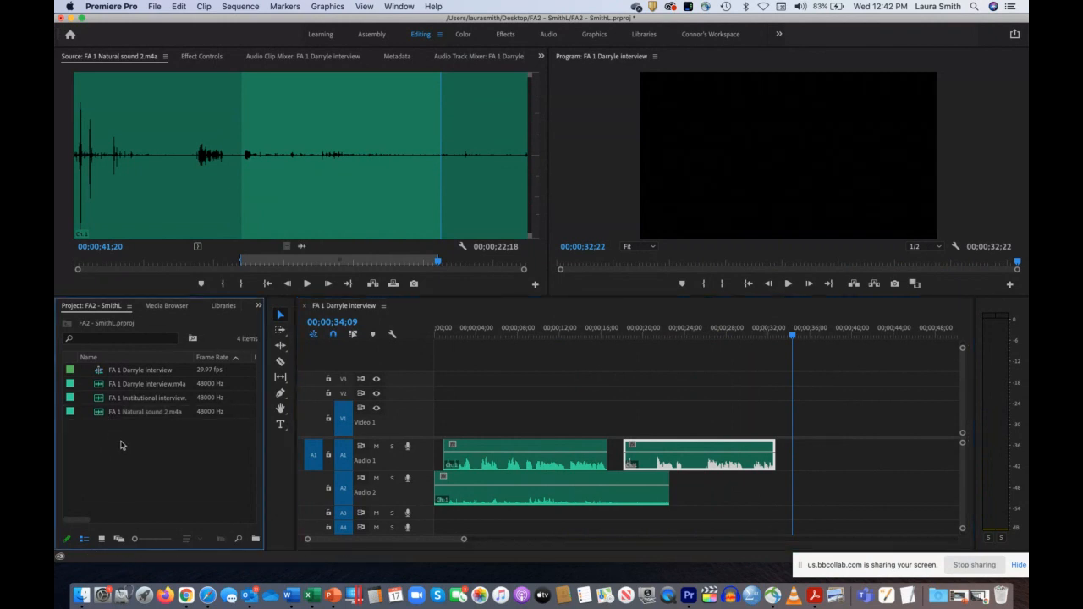
pyautogui.doubleClick(120, 445)
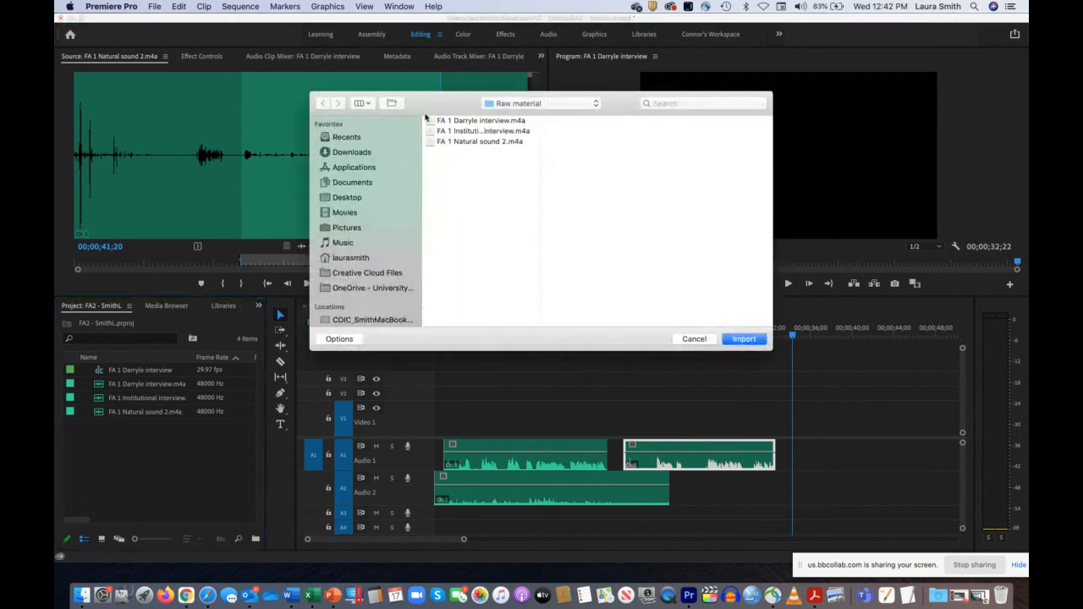
pyautogui.click(352, 198)
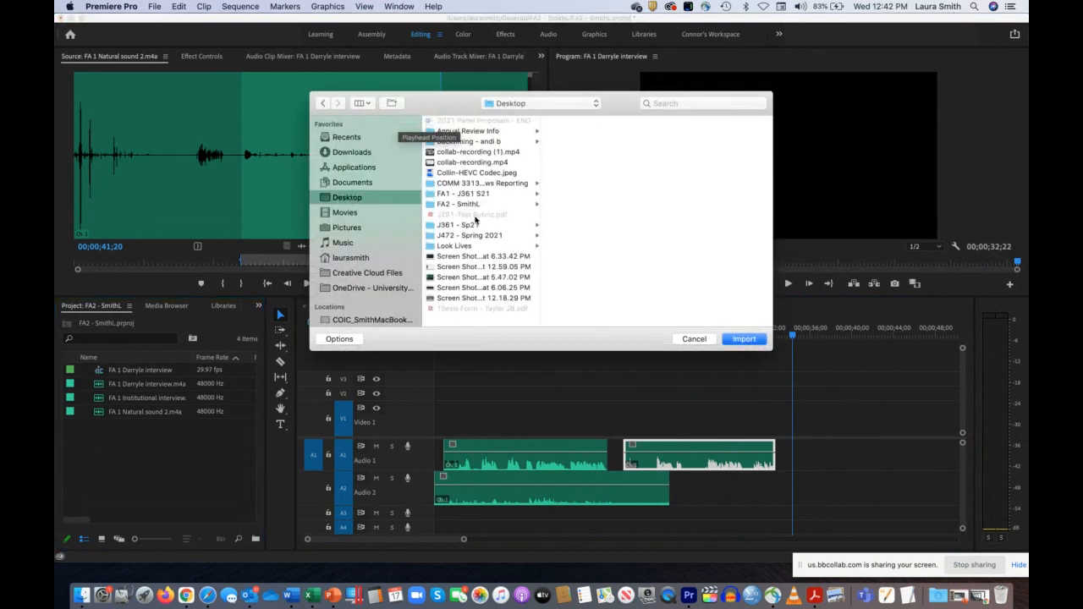
pyautogui.click(471, 225)
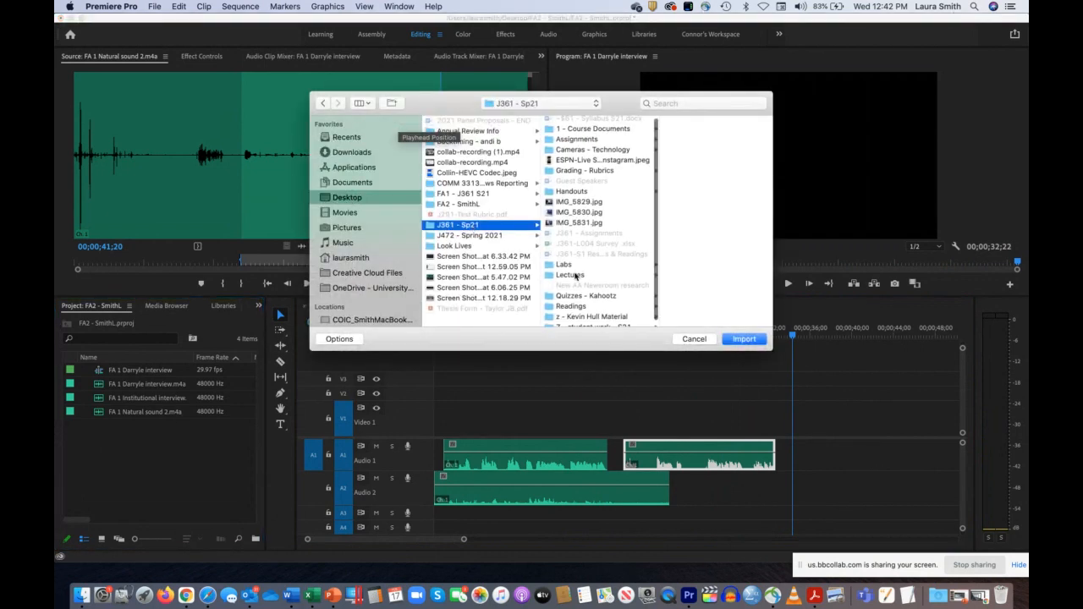
pyautogui.click(575, 276)
pyautogui.click(693, 214)
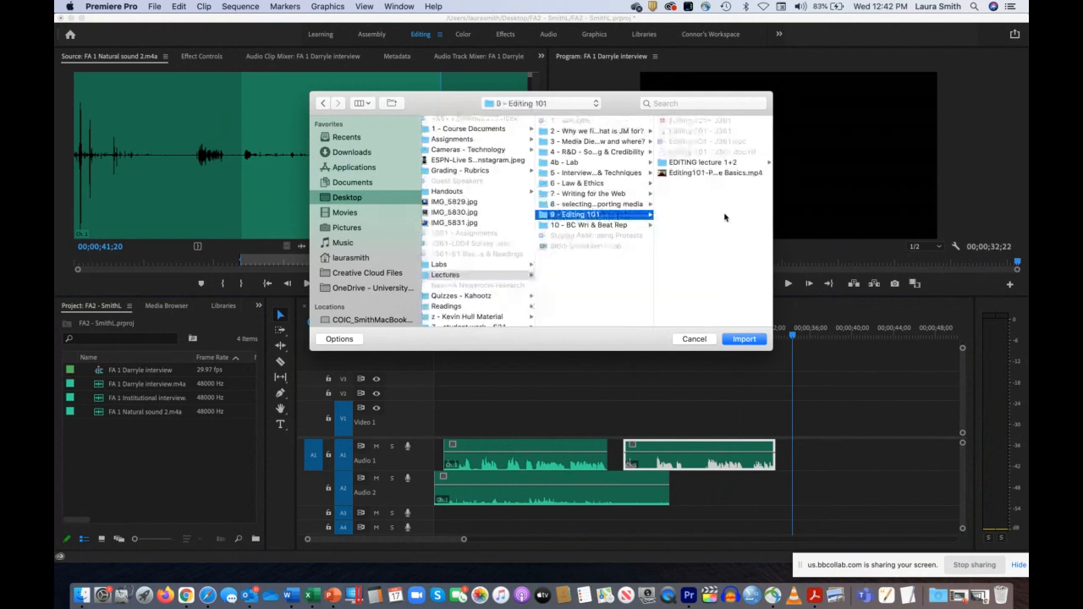
pyautogui.click(706, 173)
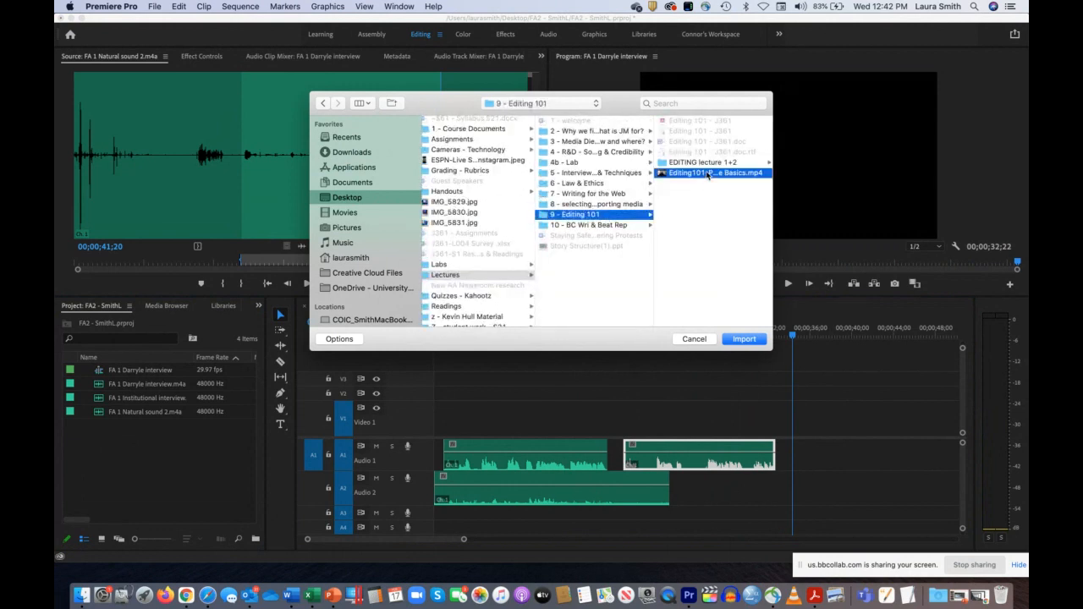
pyautogui.click(744, 338)
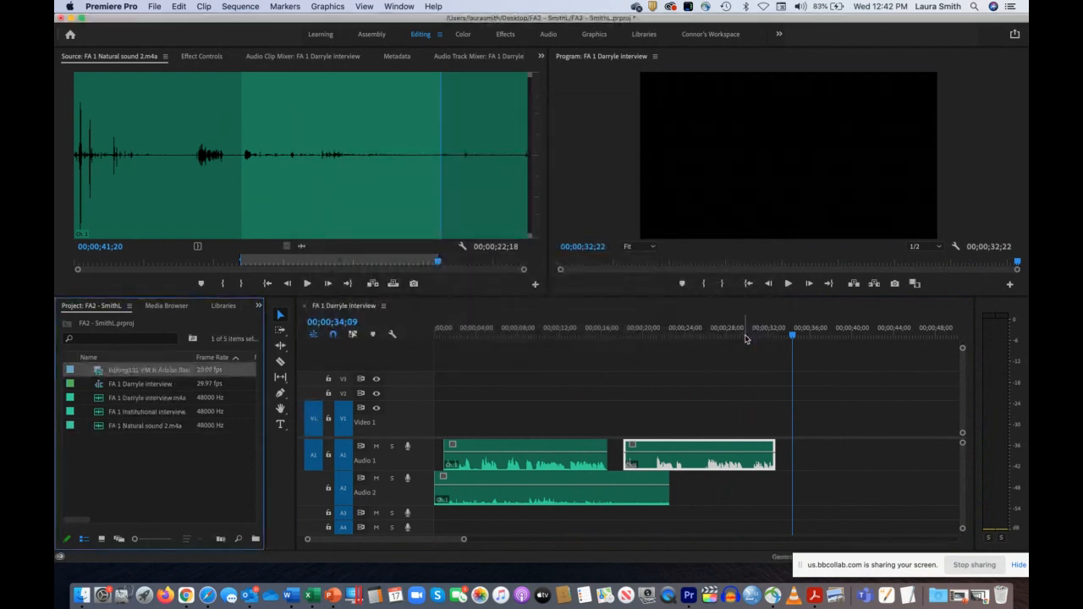
# Step: Load the imported Editing101 video into the Source monitor and mark the section from 00:01:37:07 to 00:01:40:08
pyautogui.doubleClick(100, 374)
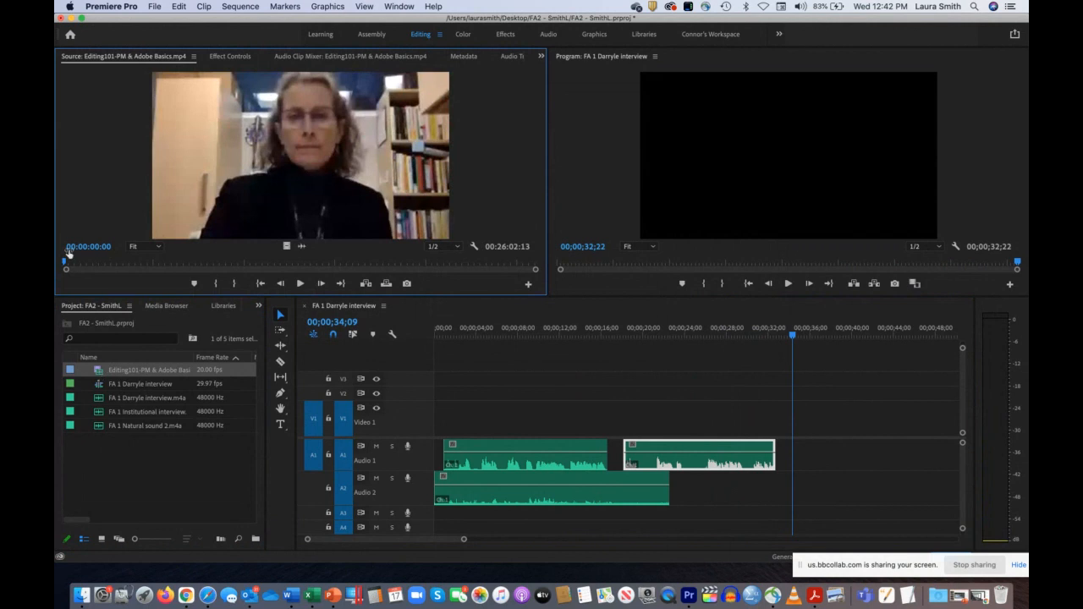
pyautogui.moveTo(67, 258); pyautogui.dragTo(92, 278)
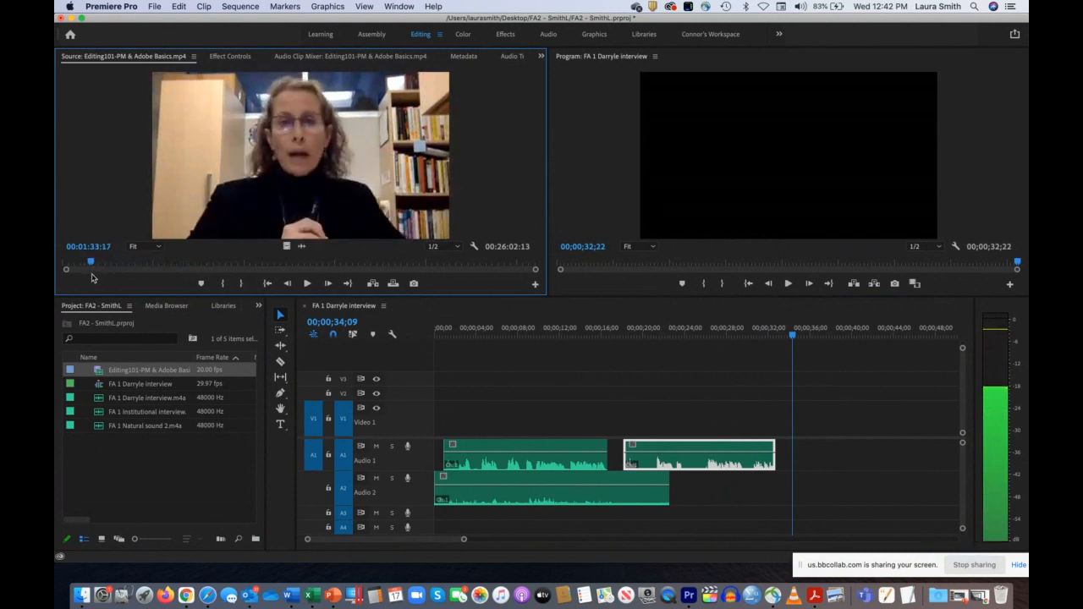
pyautogui.press('space')
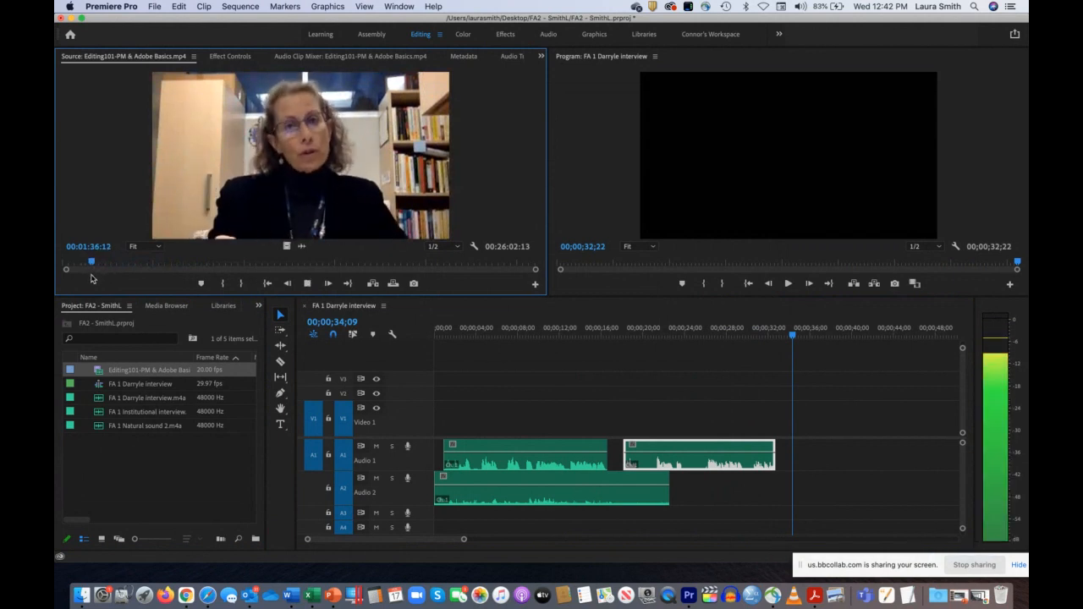
pyautogui.press('space')
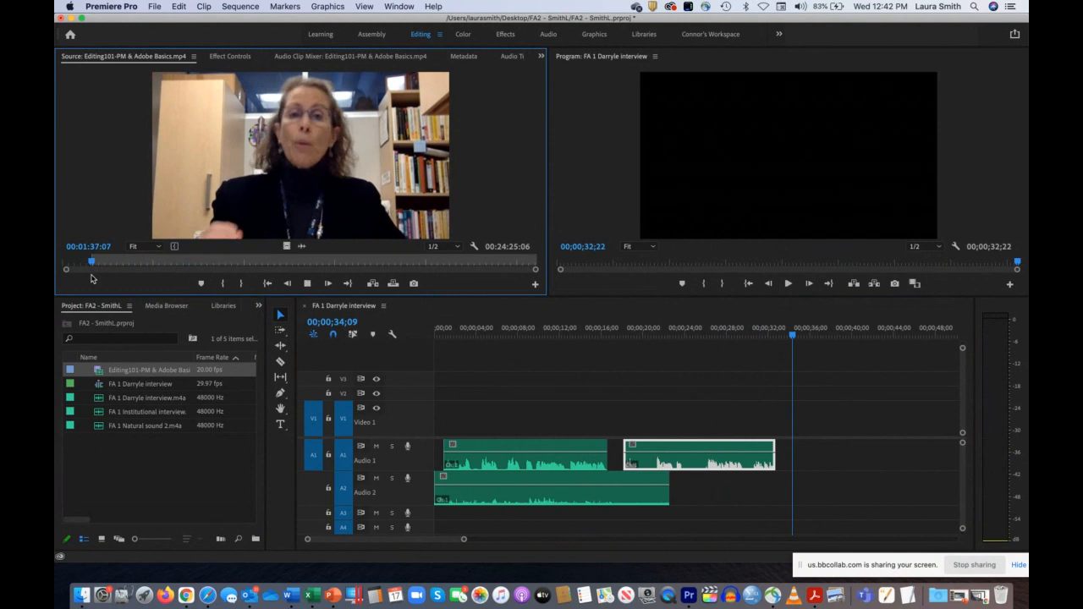
pyautogui.press('space')
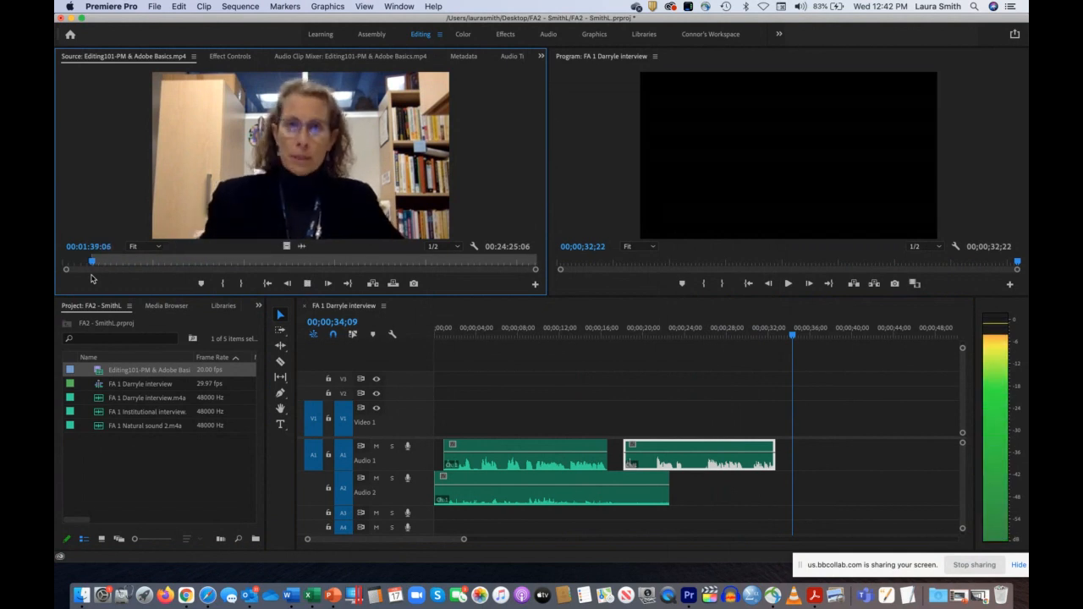
pyautogui.press('space')
pyautogui.press('o')
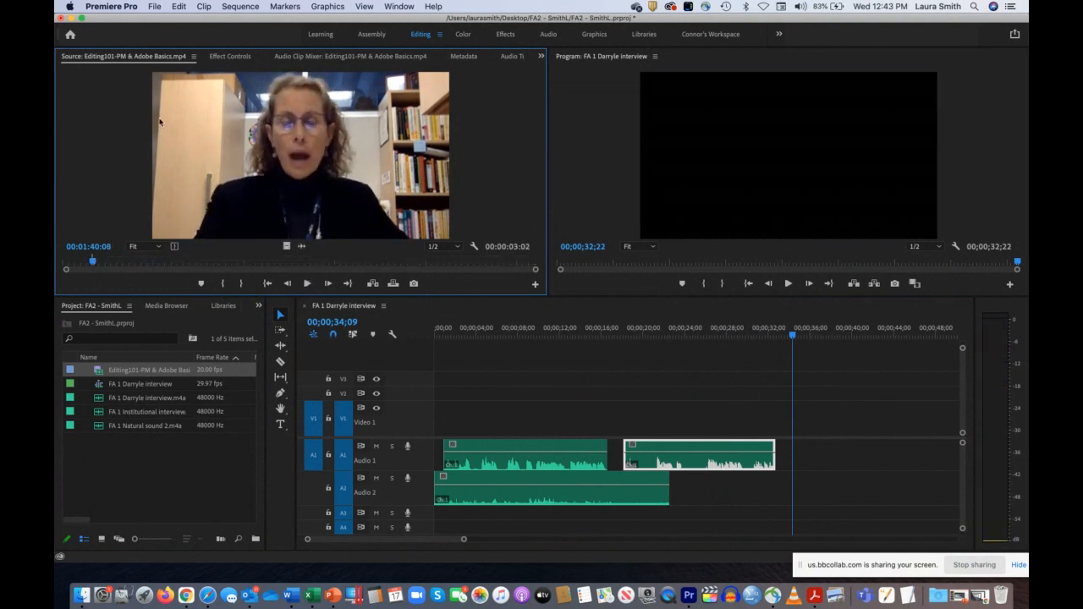
# Step: Place the marked video section at 00;00;34;09 on Video 1 and Audio 1 and scrub through it
pyautogui.moveTo(309, 126); pyautogui.dragTo(798, 455)
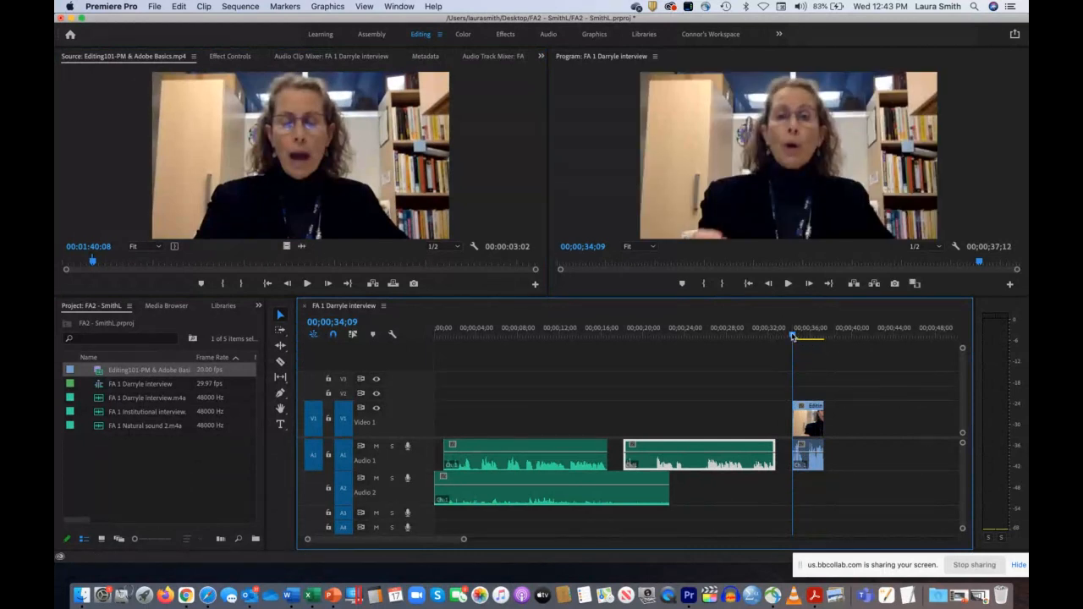
pyautogui.moveTo(791, 337); pyautogui.dragTo(799, 338)
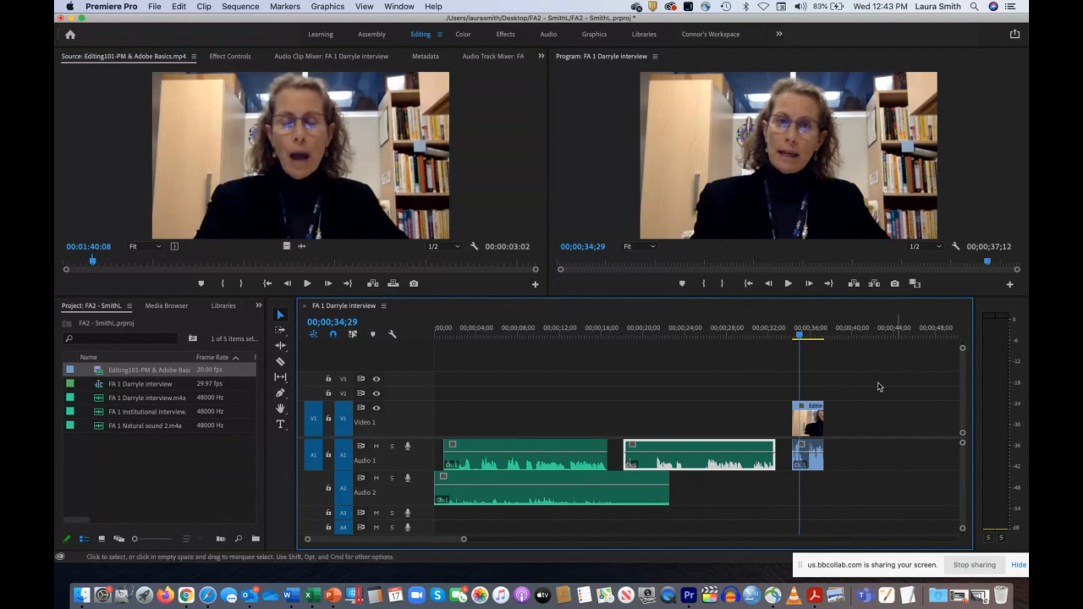
pyautogui.click(814, 337)
pyautogui.click(801, 337)
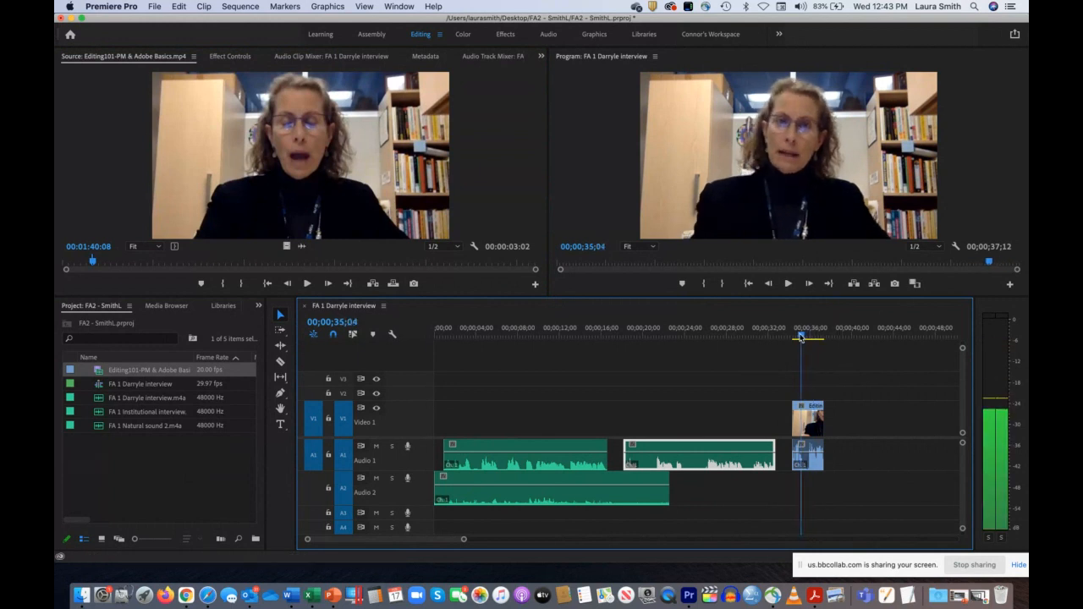
# Step: With Linked Selection off, select the placed clip's video and audio parts separately, and delete only the video part
pyautogui.click(813, 415)
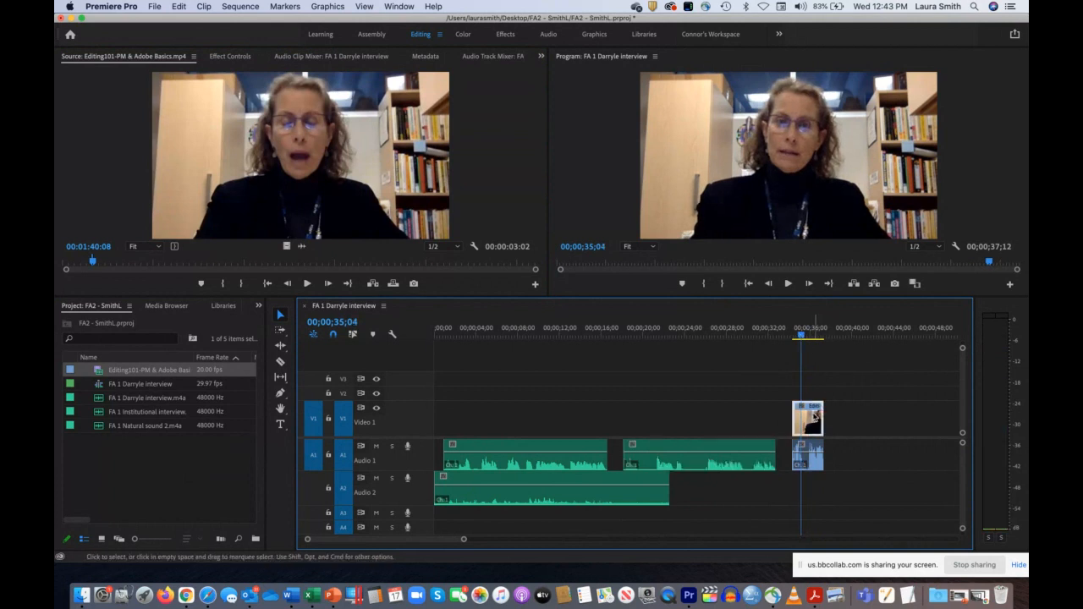
pyautogui.click(353, 335)
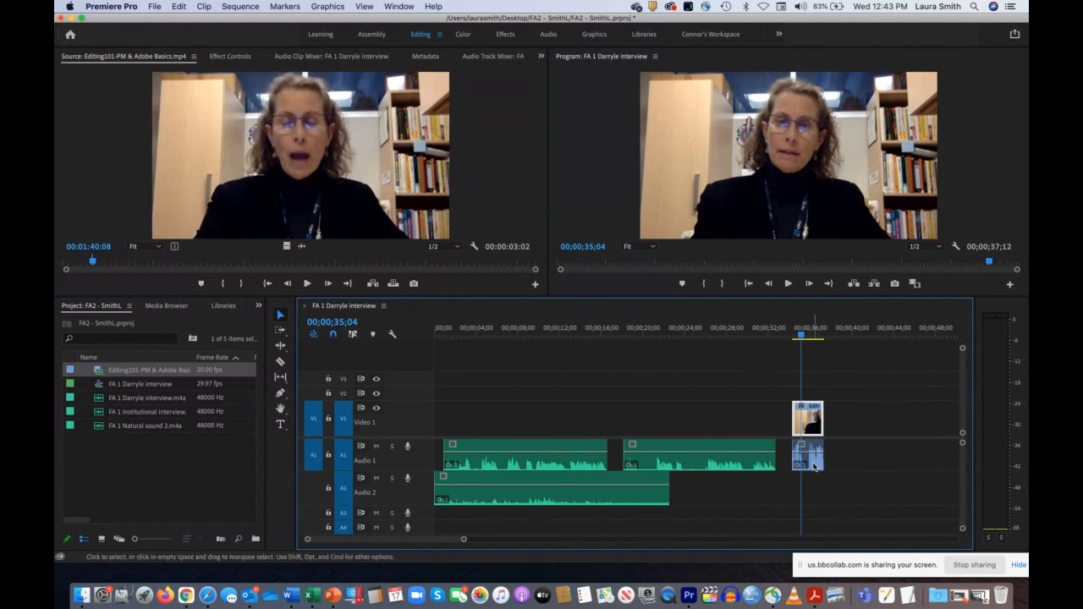
pyautogui.click(815, 466)
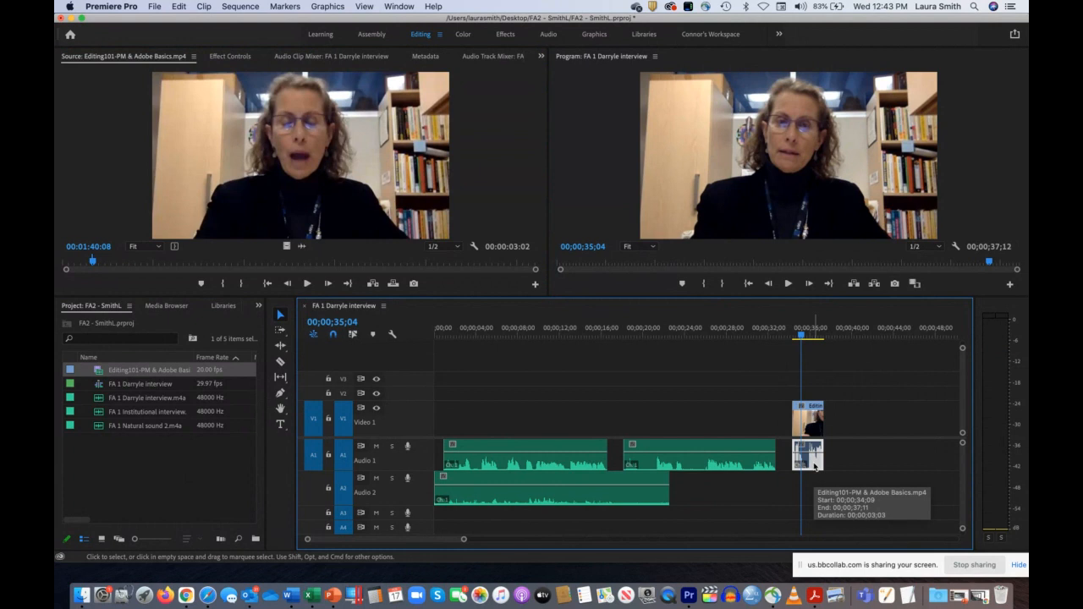
pyautogui.click(814, 418)
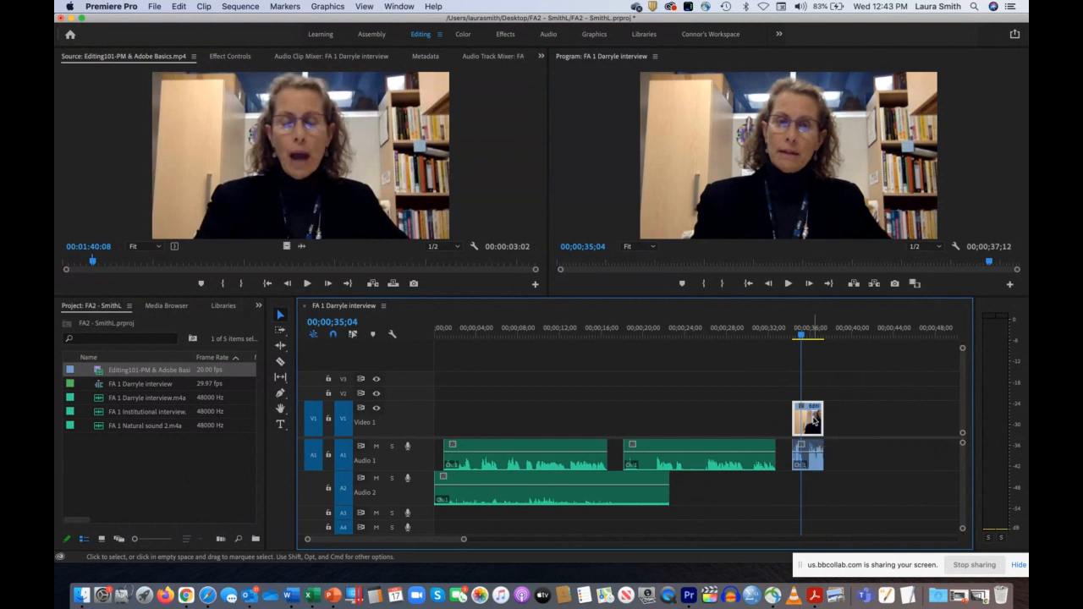
pyautogui.press('Delete')
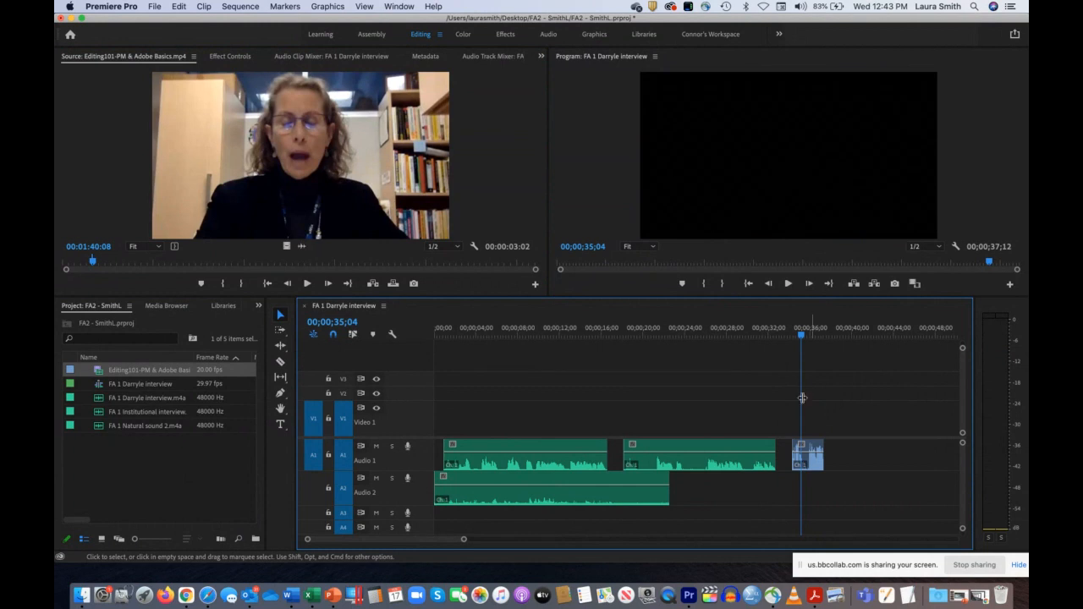
# Step: Undo the deletion of the clip's video part on Video 1
pyautogui.click(178, 6)
pyautogui.click(185, 20)
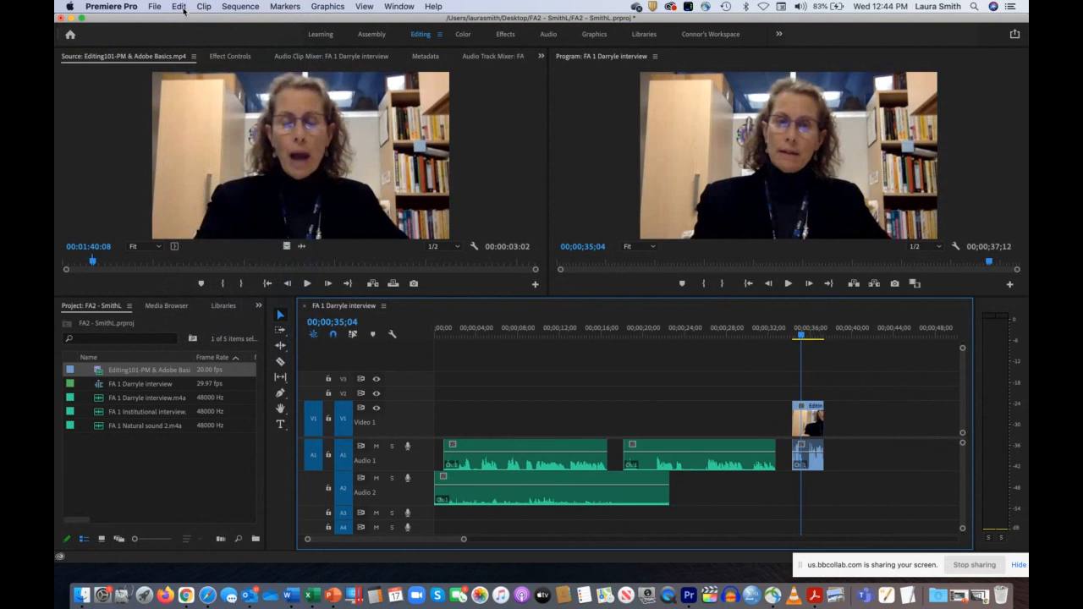
pyautogui.click(179, 5)
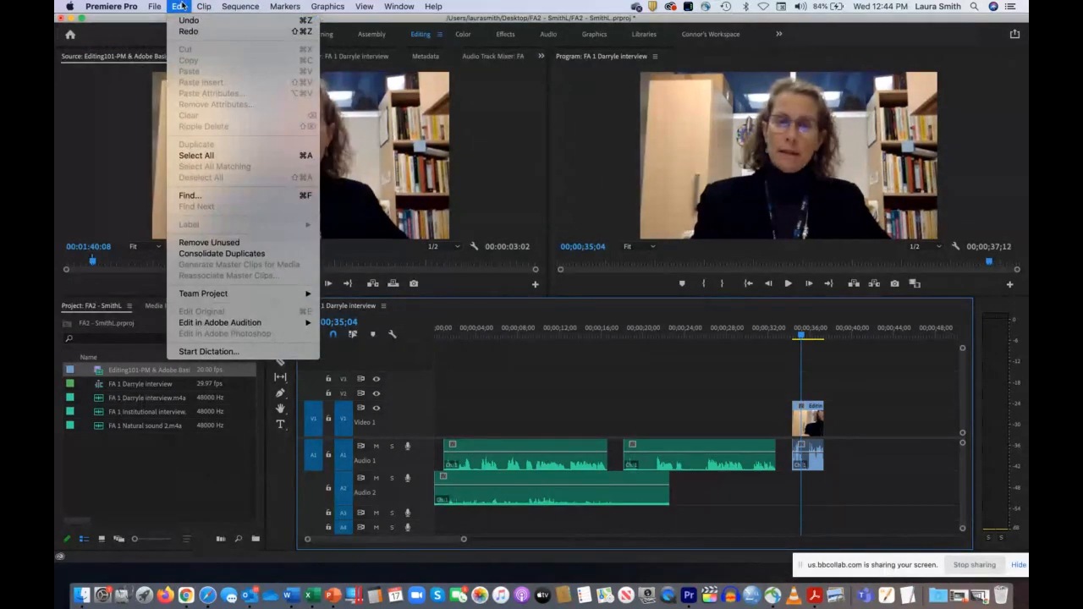
pyautogui.click(181, 6)
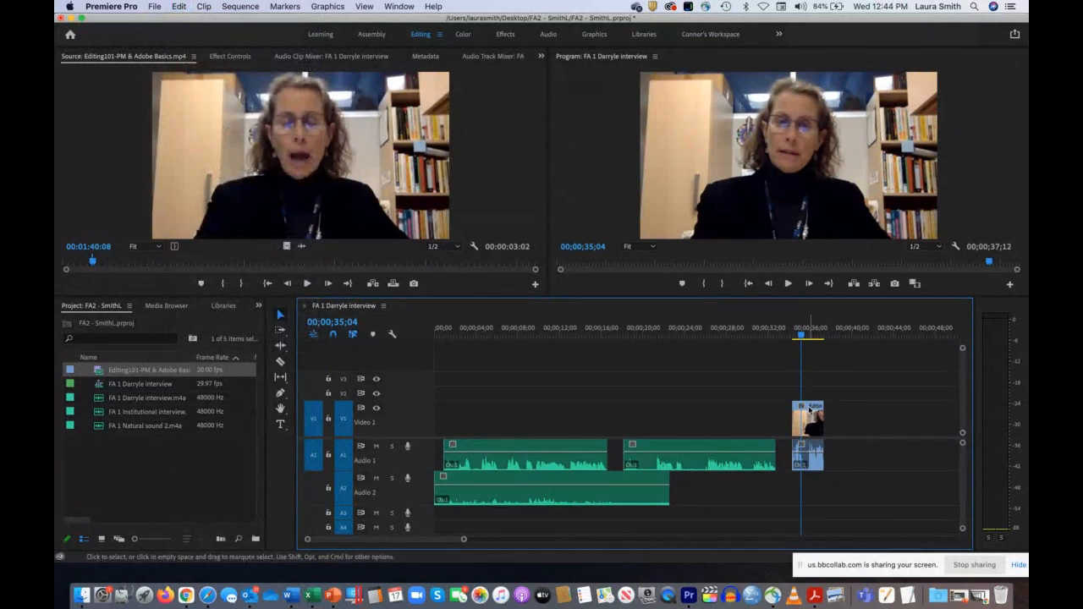
# Step: With Linked Selection on, delete the placed clip's video and audio together, and undo that deletion
pyautogui.click(809, 415)
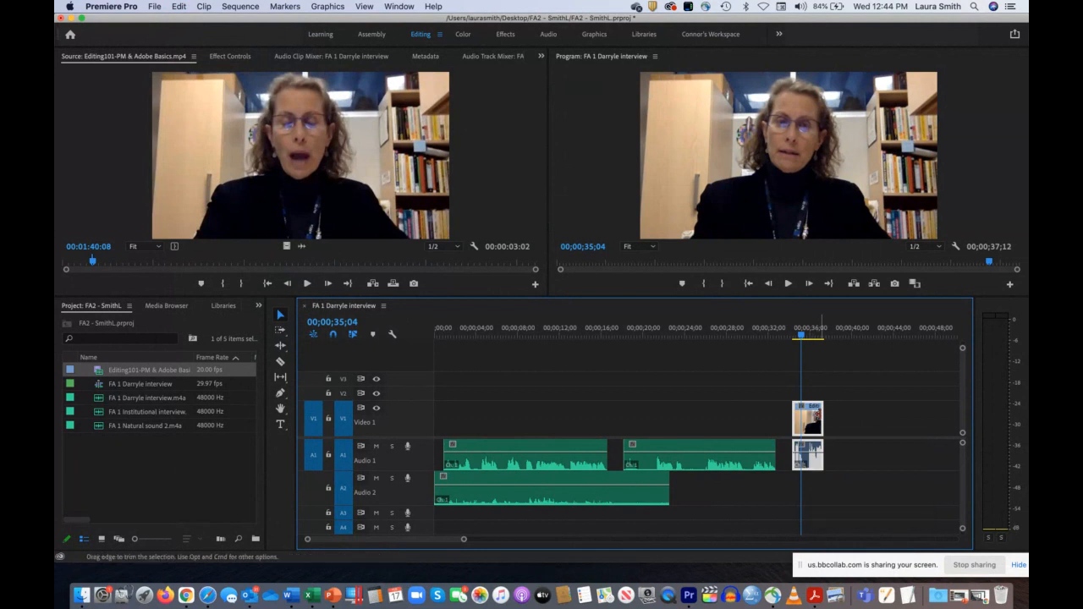
pyautogui.press('Delete')
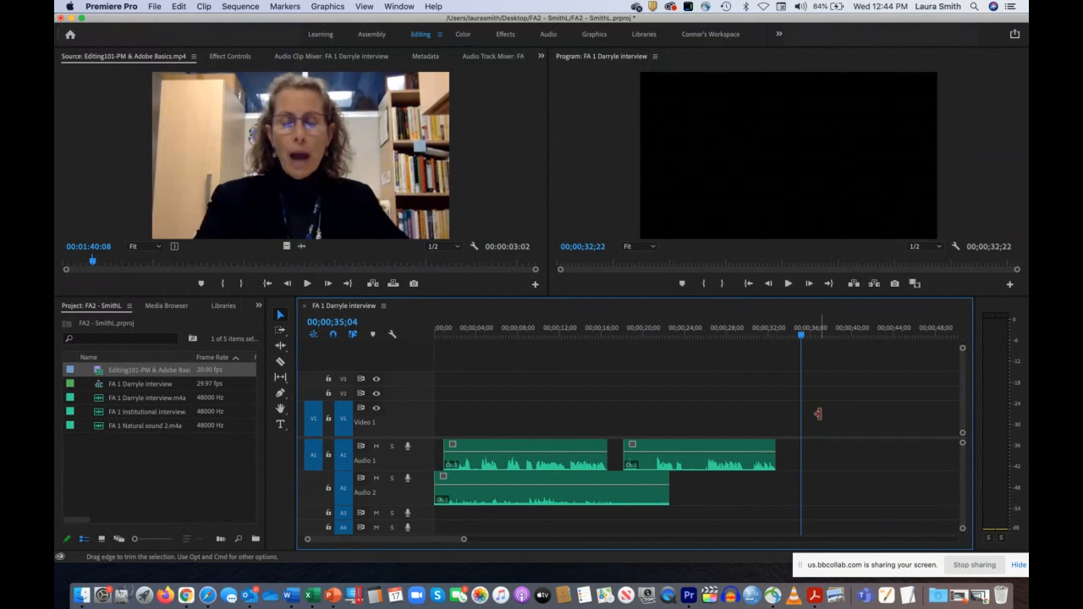
pyautogui.click(177, 6)
pyautogui.click(180, 21)
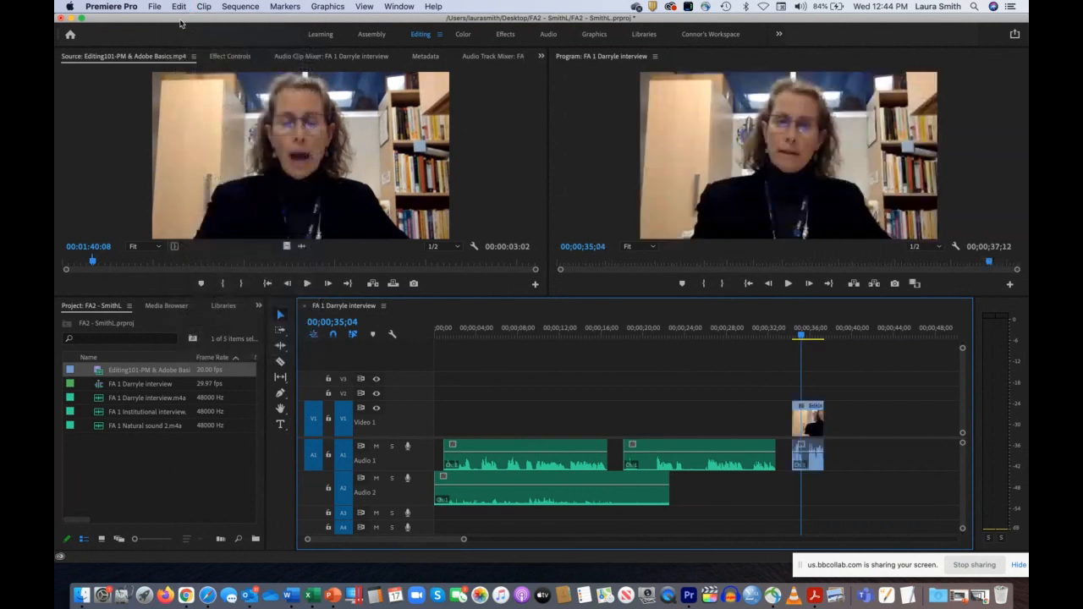
# Step: Turn off Linked Selection, delete only the placed clip's video part from Video 1, and select its audio
pyautogui.click(353, 334)
pyautogui.click(812, 416)
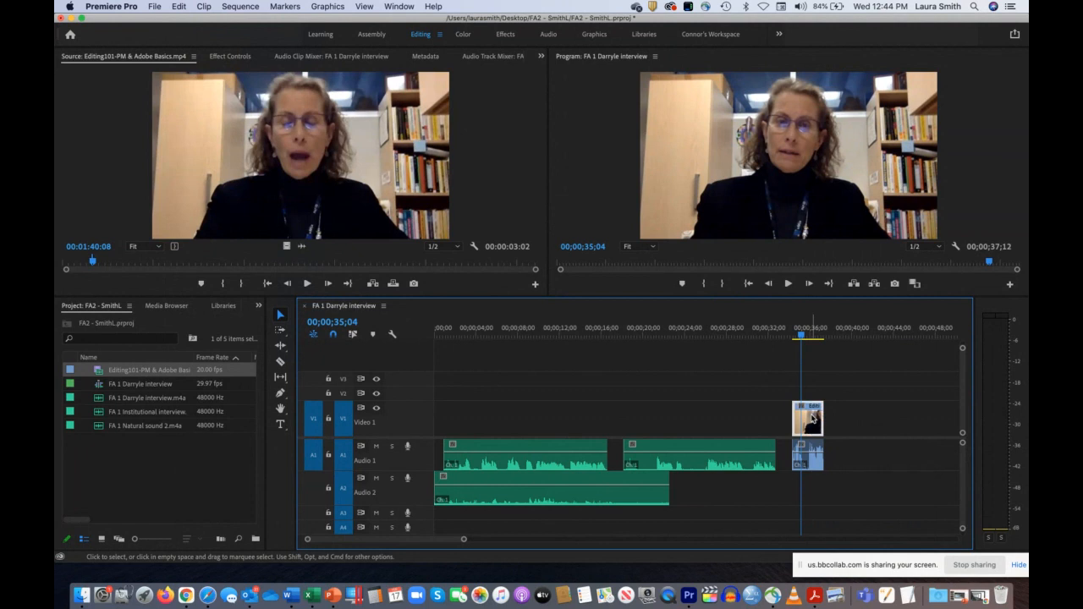
pyautogui.moveTo(812, 417); pyautogui.dragTo(810, 465)
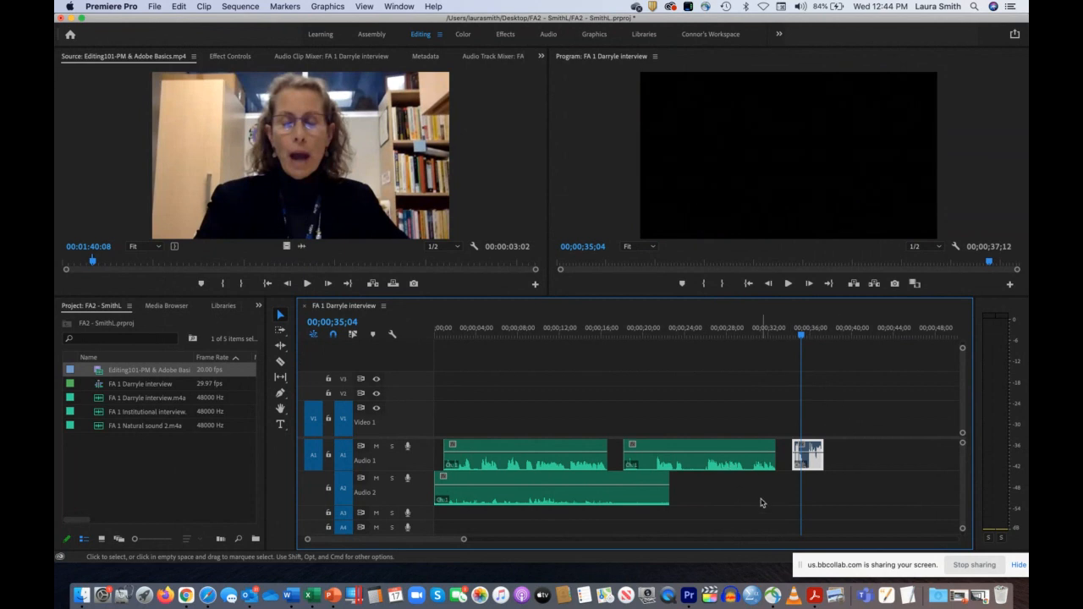
# Step: Reorder Audio 1 so the video's audio piece starts at about 18 seconds, followed by the second interview clip at 00;00;22;18
pyautogui.click(720, 466)
pyautogui.moveTo(720, 466); pyautogui.dragTo(941, 446)
pyautogui.moveTo(817, 457); pyautogui.dragTo(653, 458)
pyautogui.moveTo(860, 466); pyautogui.dragTo(684, 458)
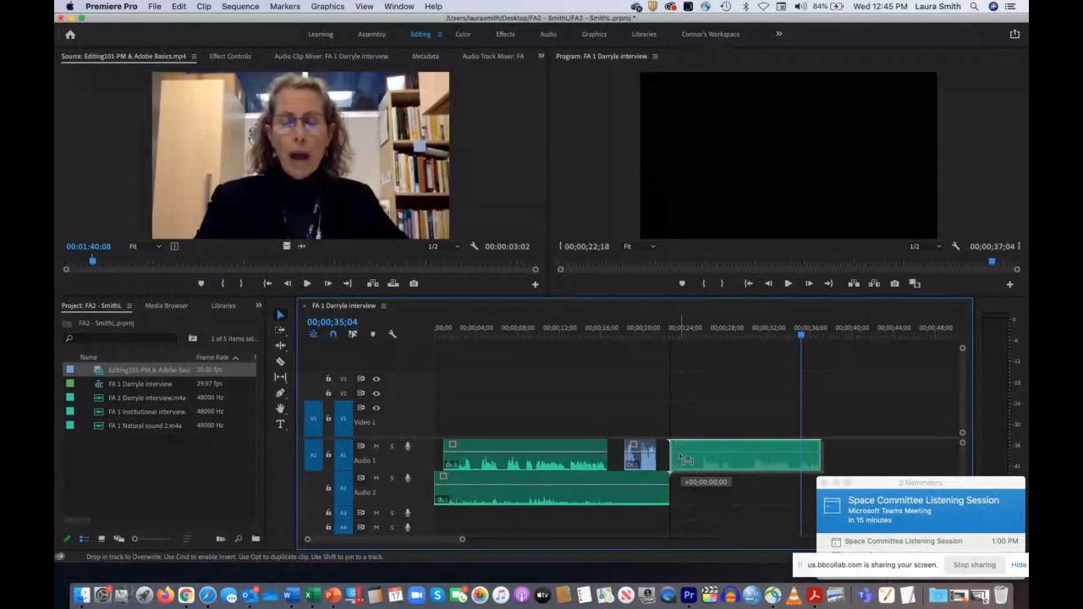
# Step: Close the gaps on Audio 1 by butting the second interview clip against the video's audio piece, and that piece against the first interview clip
pyautogui.moveTo(685, 460); pyautogui.dragTo(685, 459)
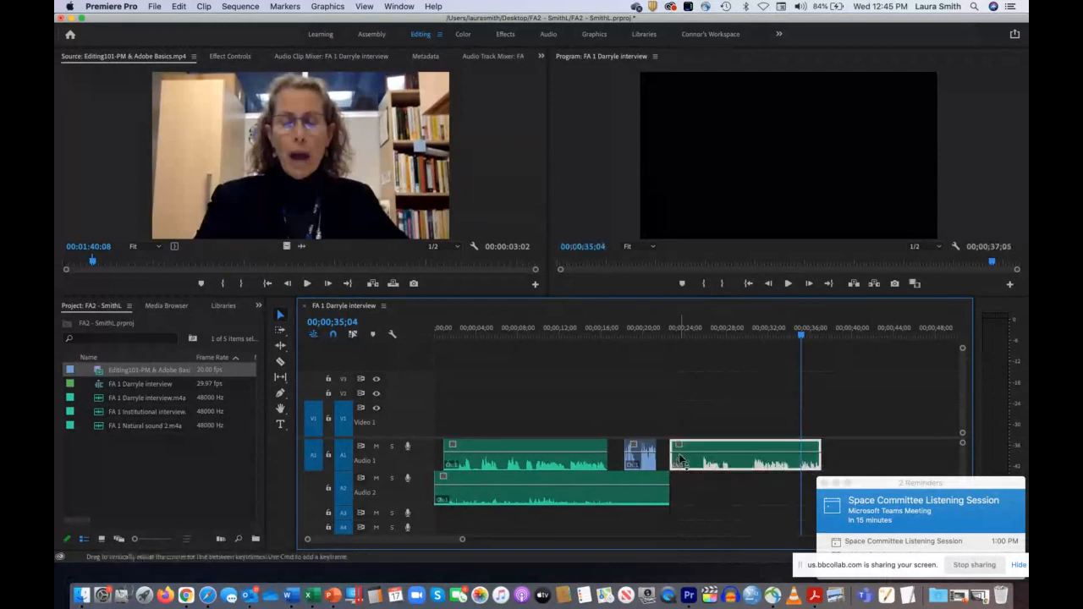
pyautogui.click(824, 484)
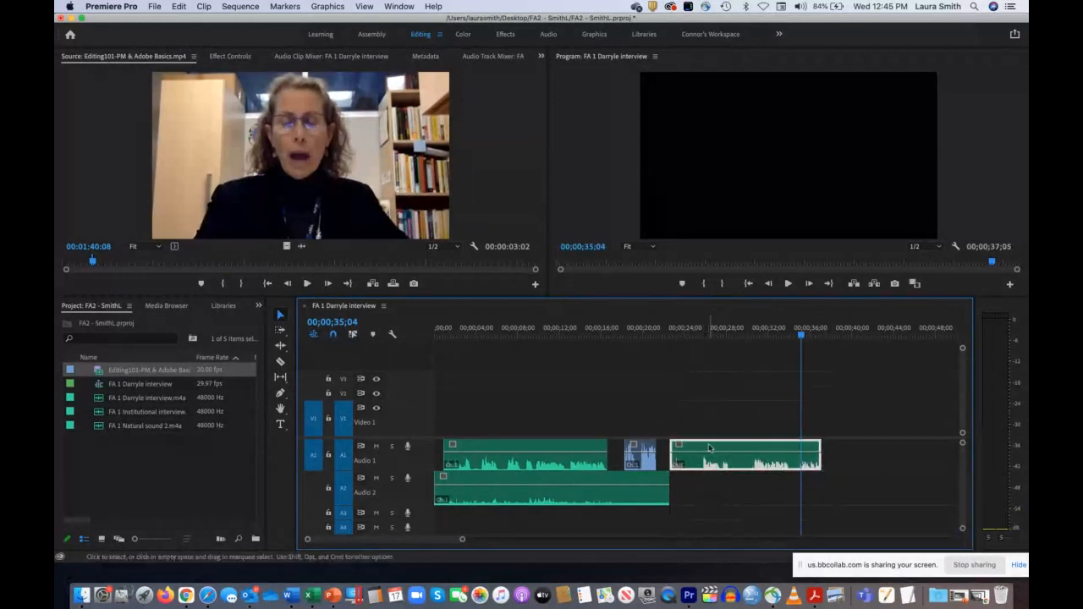
pyautogui.moveTo(700, 449); pyautogui.dragTo(698, 450)
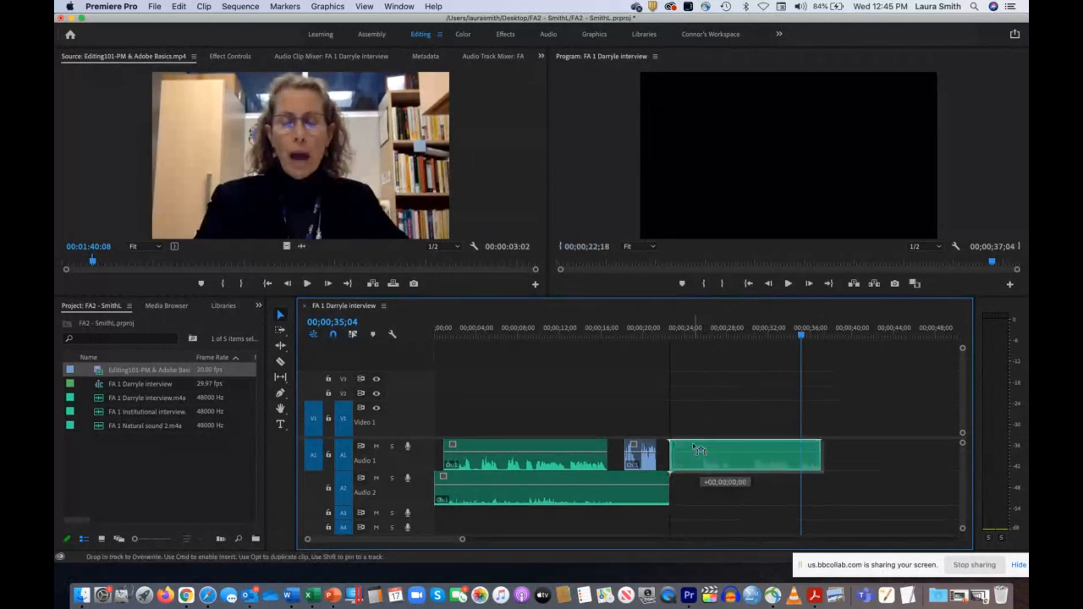
pyautogui.moveTo(696, 448); pyautogui.dragTo(679, 448)
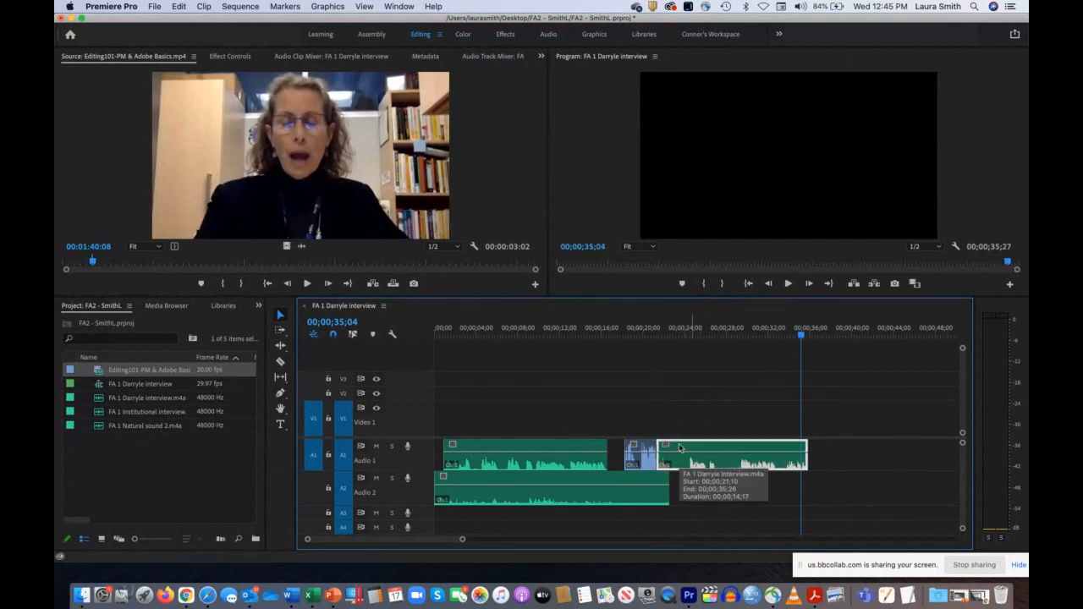
pyautogui.moveTo(640, 448); pyautogui.dragTo(629, 448)
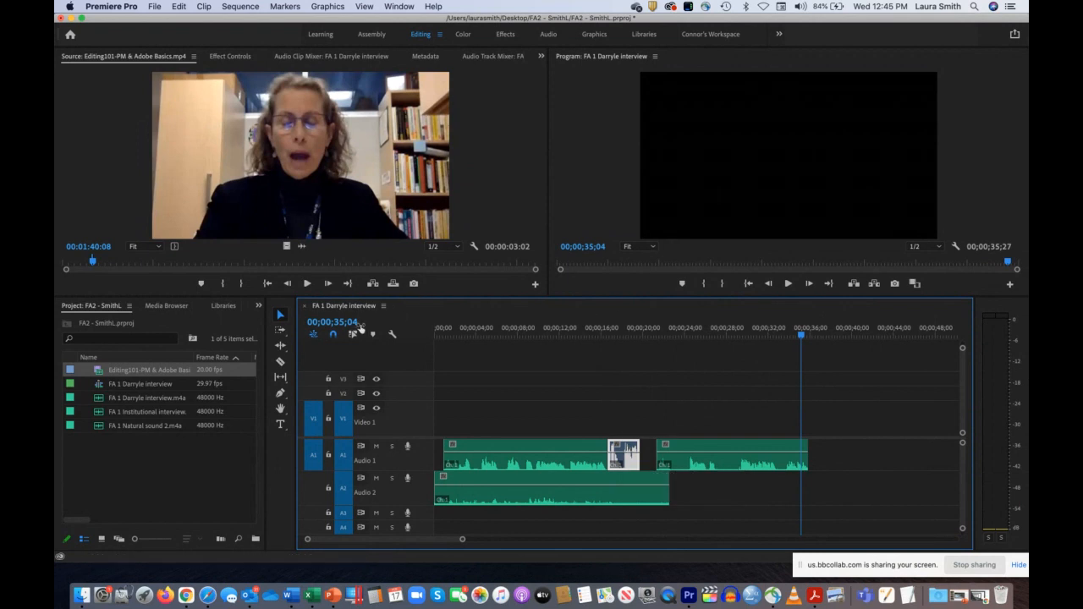
# Step: Turn off timeline snapping and shift the video's audio piece slightly so it starts at 00;00;16;20, then scrub across the cut
pyautogui.click(333, 335)
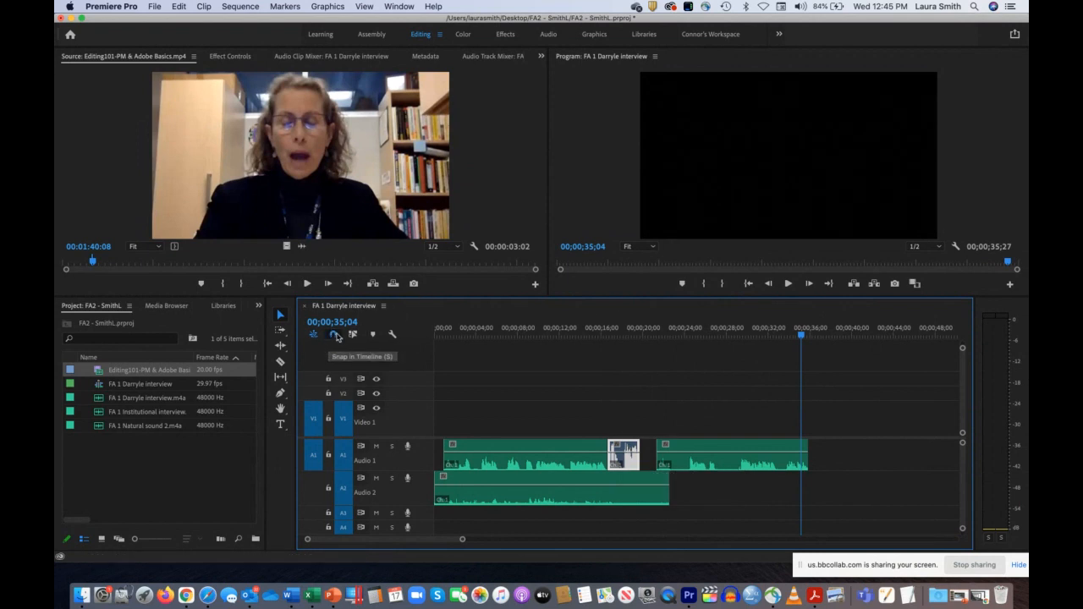
pyautogui.click(334, 335)
pyautogui.click(336, 334)
pyautogui.click(335, 335)
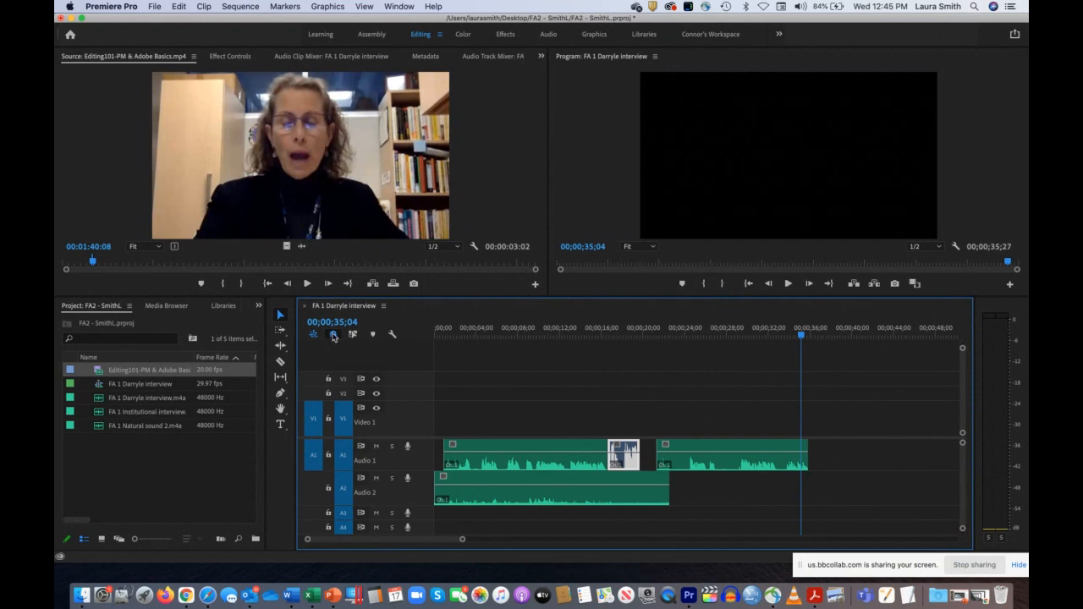
pyautogui.click(333, 335)
pyautogui.moveTo(621, 330); pyautogui.dragTo(610, 330)
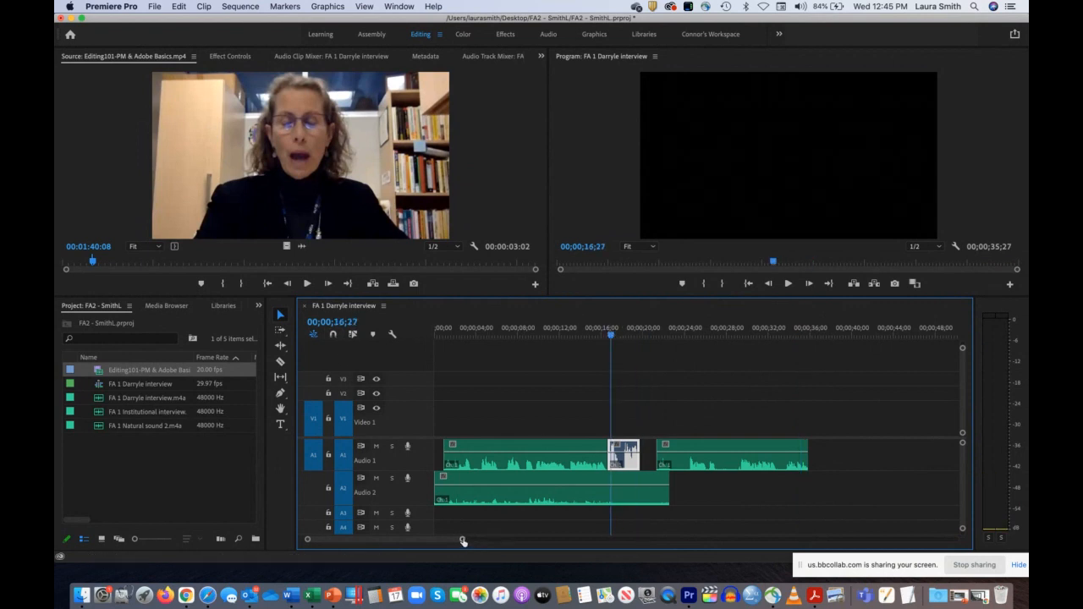
pyautogui.moveTo(462, 541); pyautogui.dragTo(343, 540)
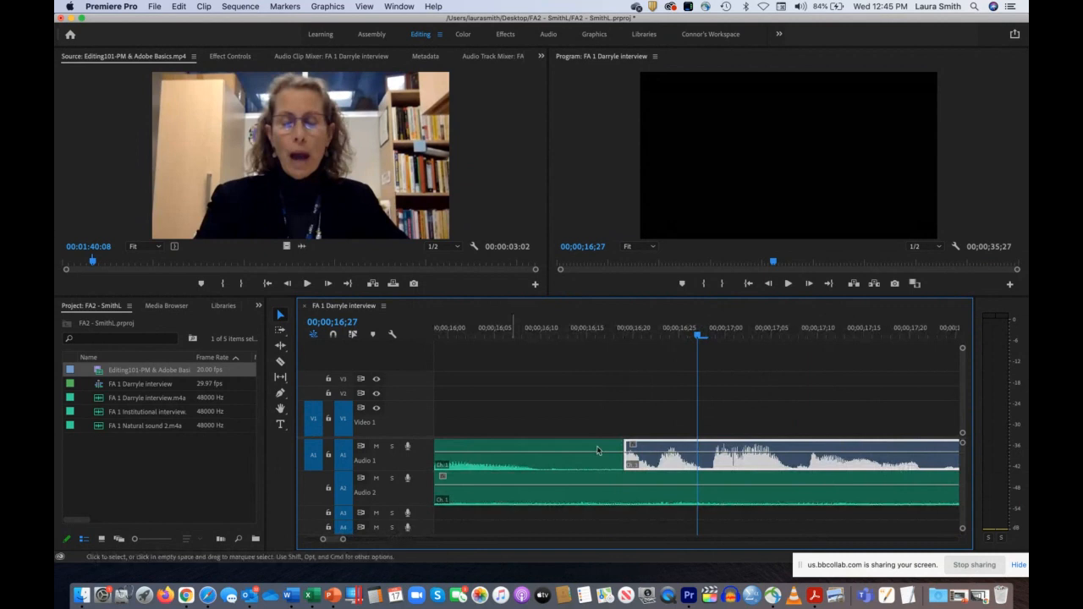
pyautogui.moveTo(698, 337); pyautogui.dragTo(632, 337)
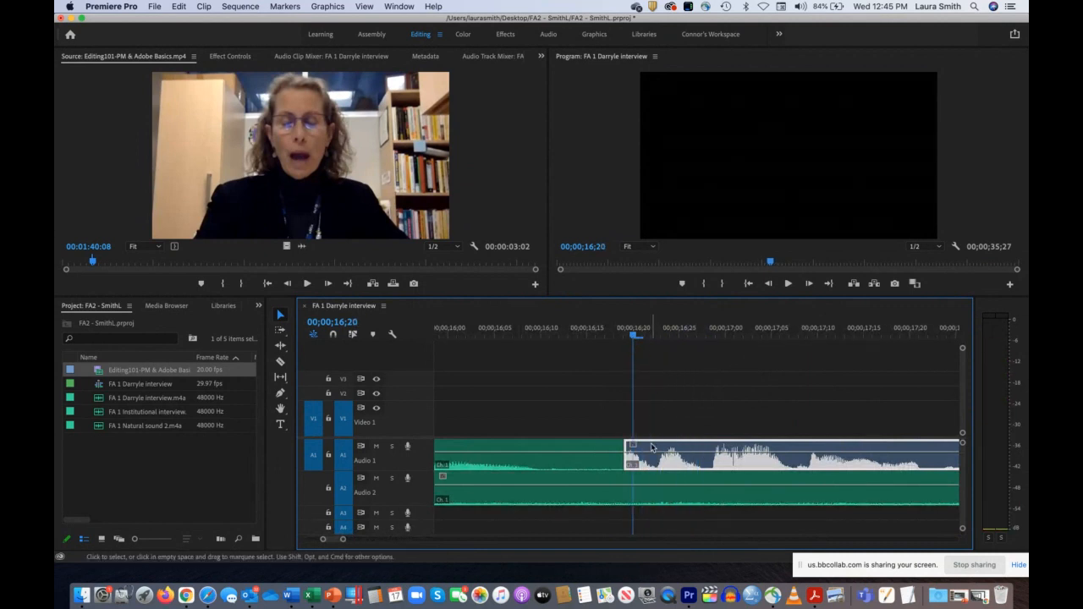
pyautogui.moveTo(651, 447); pyautogui.dragTo(667, 449)
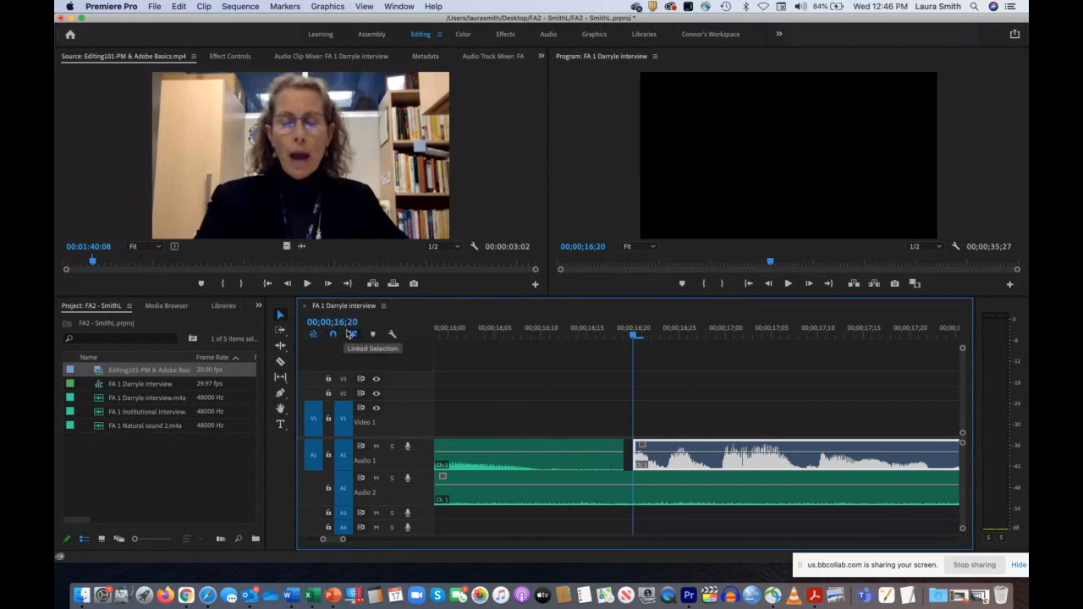
pyautogui.moveTo(565, 336); pyautogui.dragTo(746, 336)
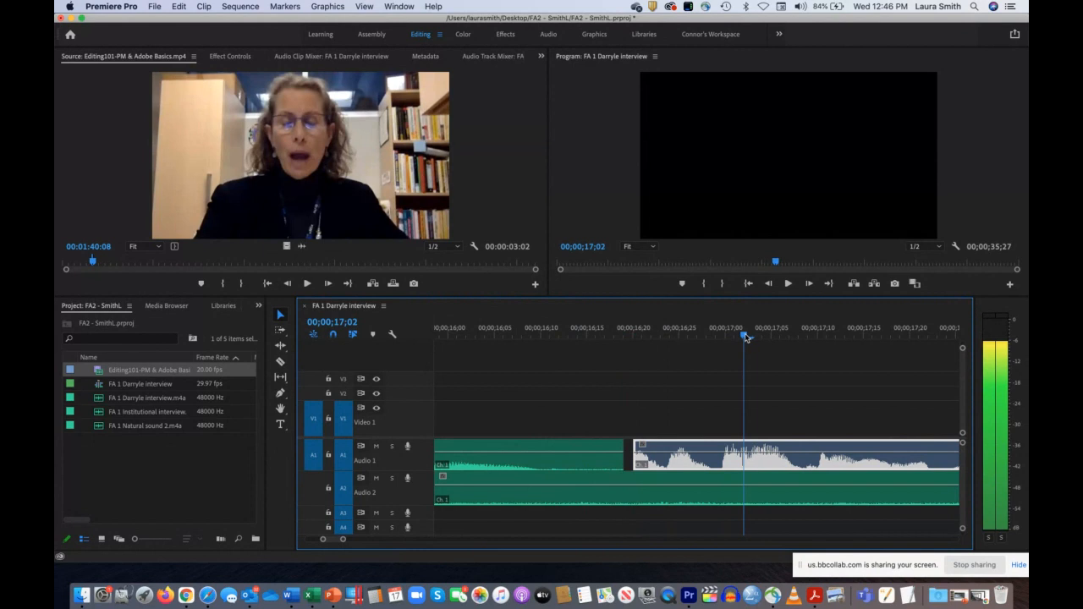
pyautogui.moveTo(342, 539); pyautogui.dragTo(397, 546)
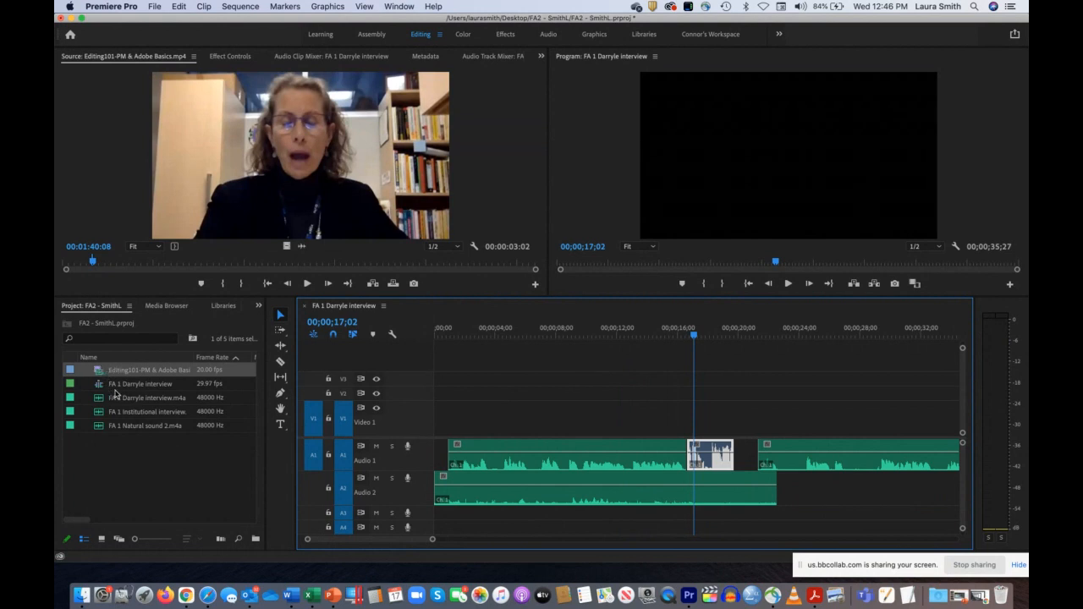
# Step: Compare the project's sequence, audio and video items by selecting each one, and scrub the opening of the sequence
pyautogui.click(132, 386)
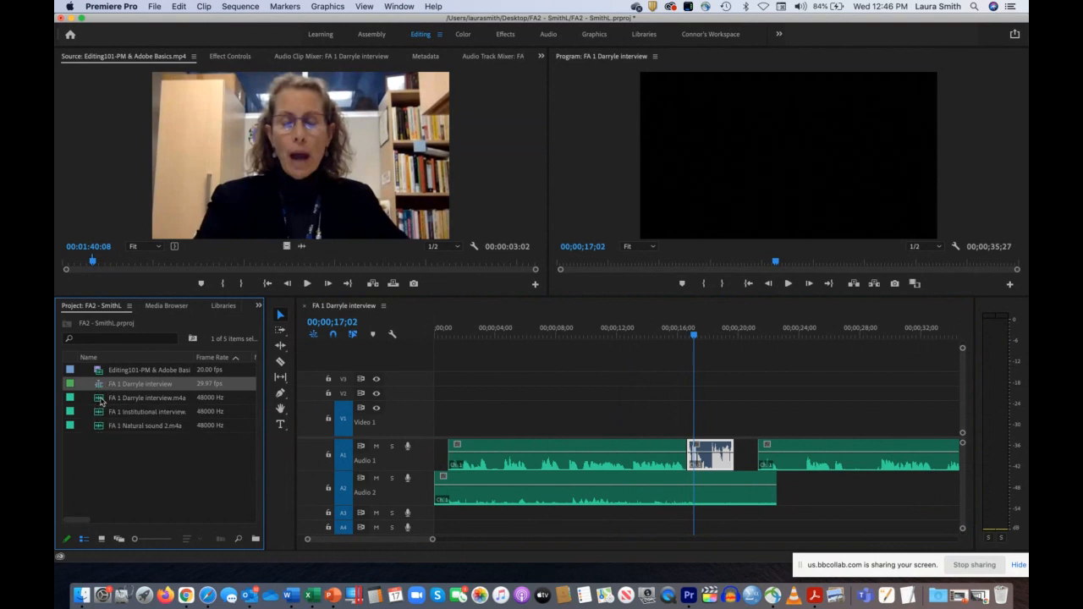
pyautogui.click(102, 399)
pyautogui.click(102, 412)
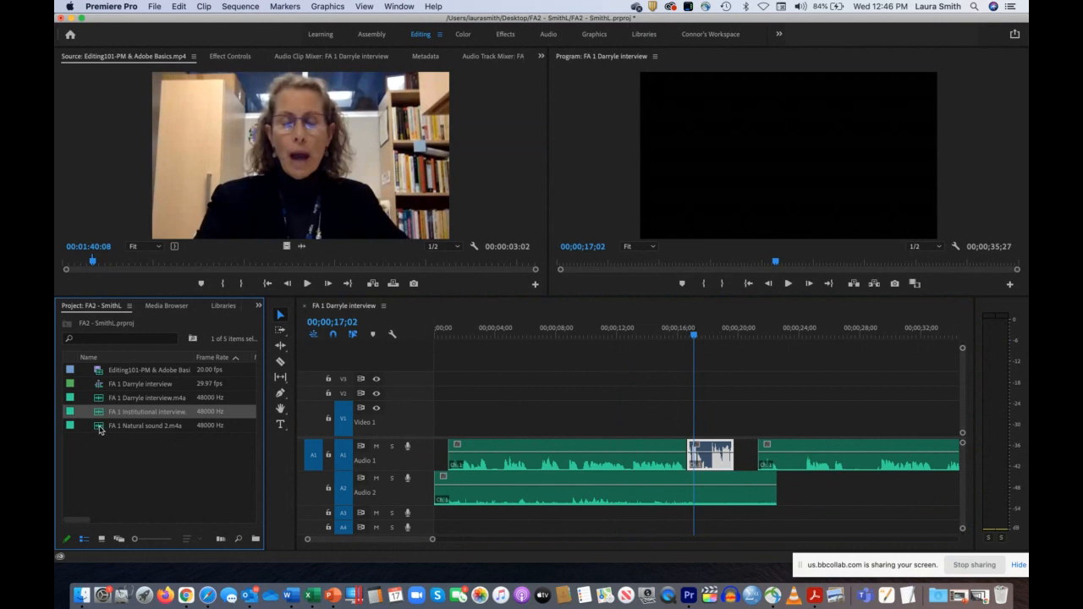
pyautogui.click(99, 428)
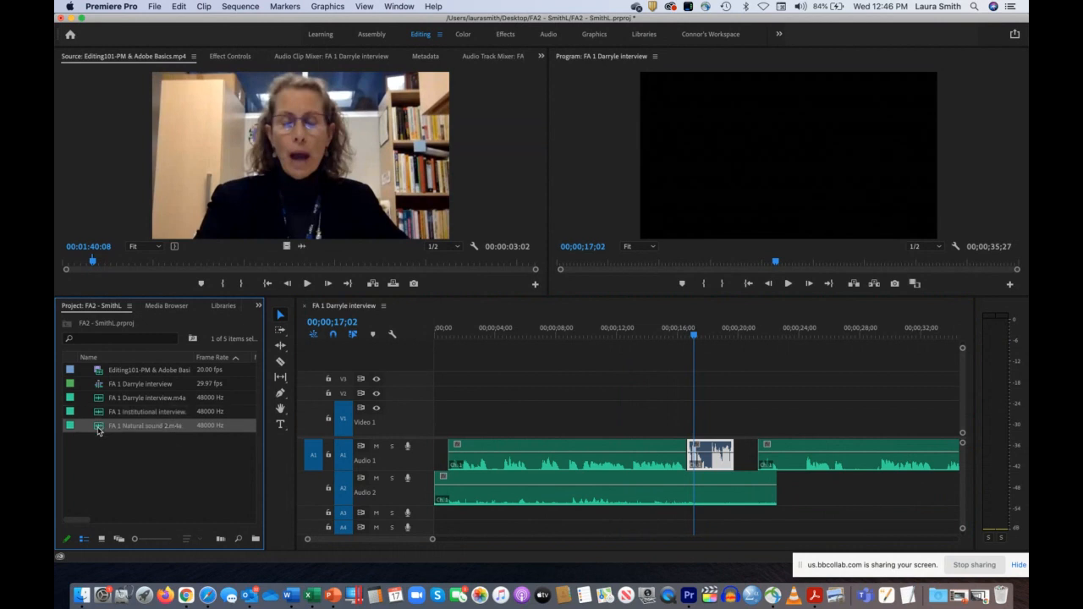
pyautogui.click(98, 373)
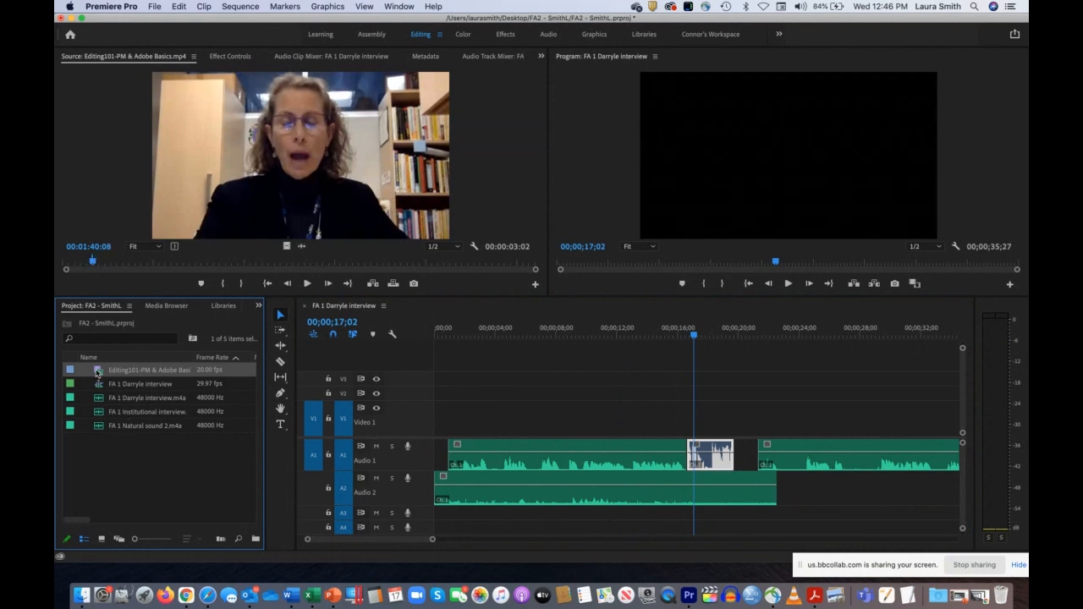
pyautogui.click(98, 456)
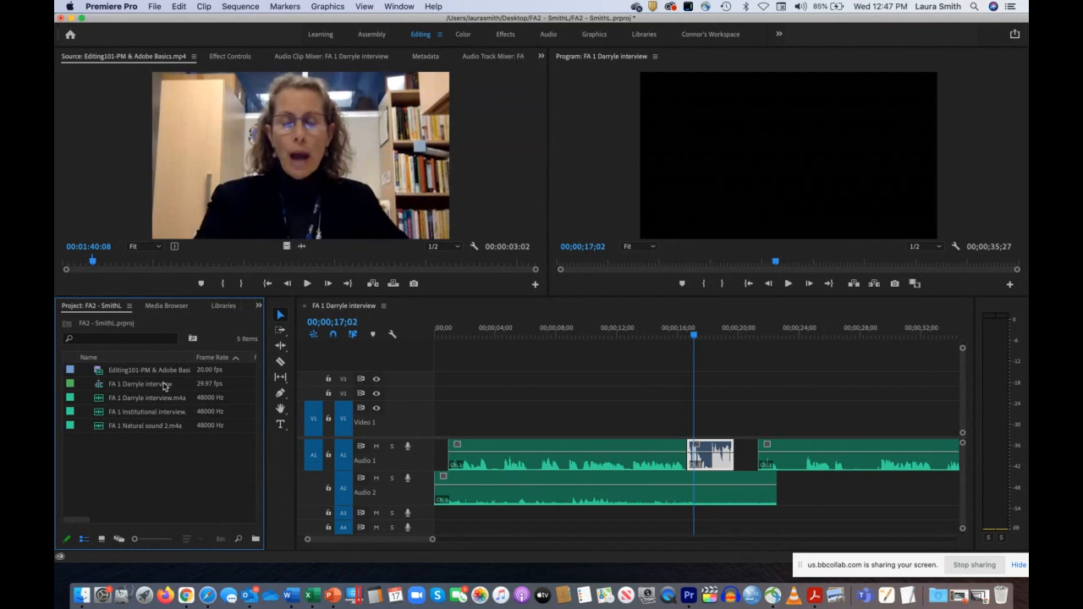
pyautogui.click(432, 330)
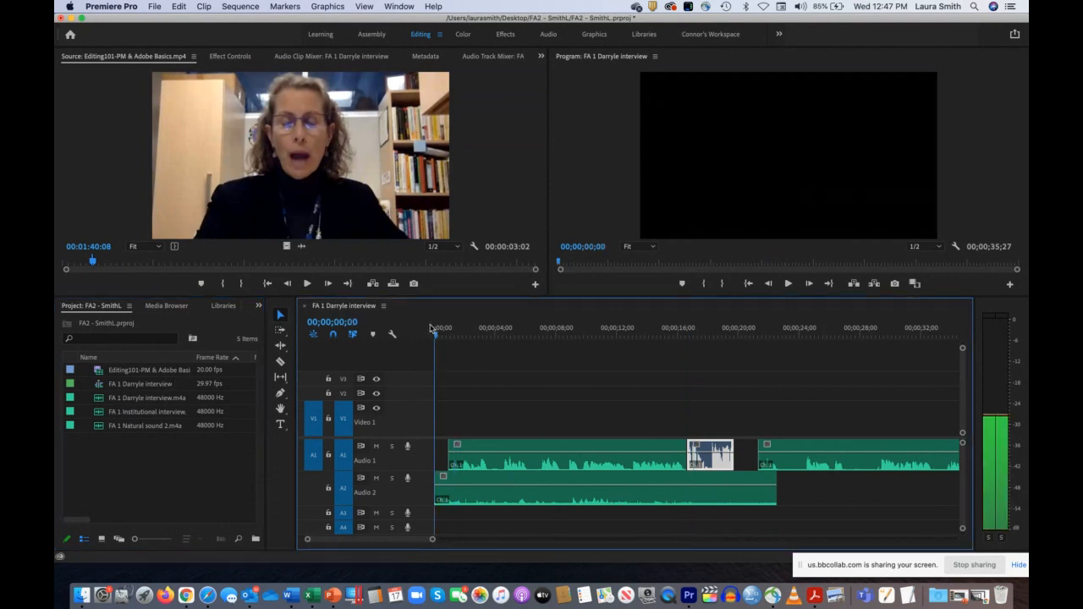
pyautogui.moveTo(432, 329); pyautogui.dragTo(461, 329)
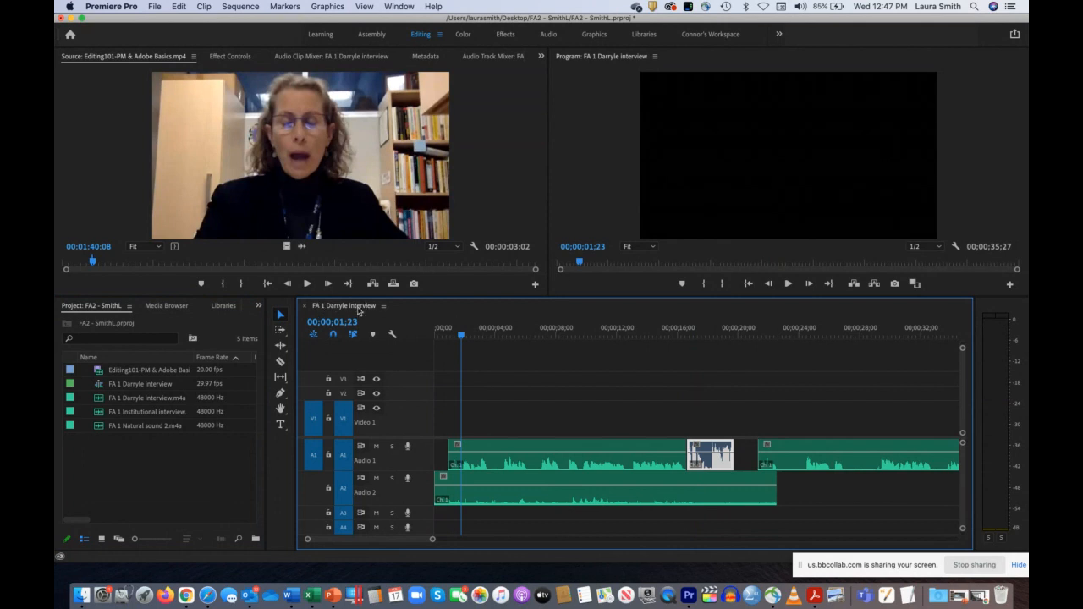
# Step: Rename the interview sequence in the project to FA2 followed by the student's last name and first initial
pyautogui.click(383, 306)
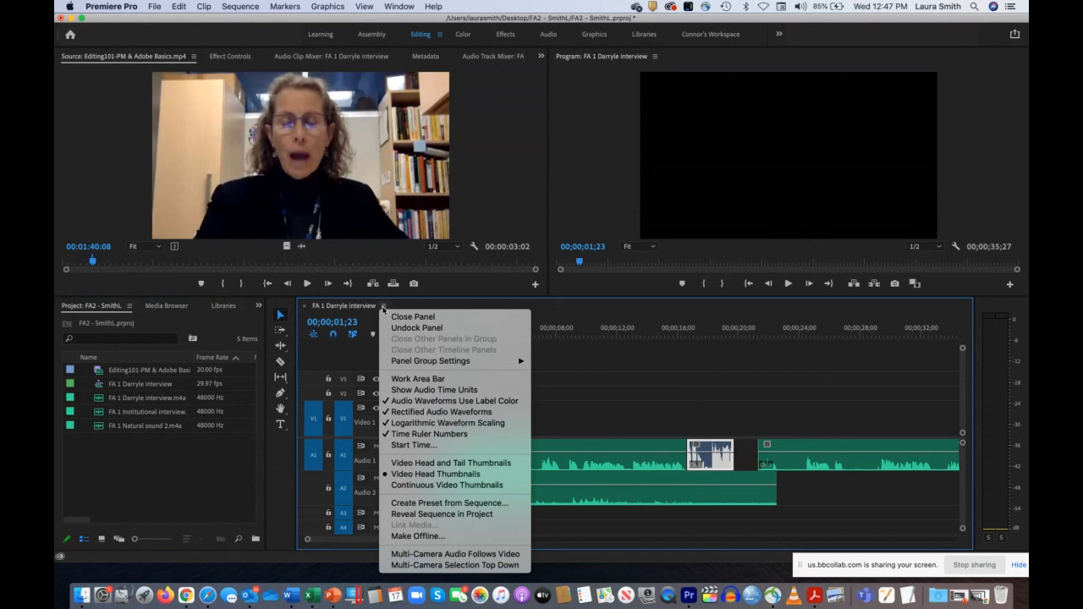
pyautogui.click(358, 312)
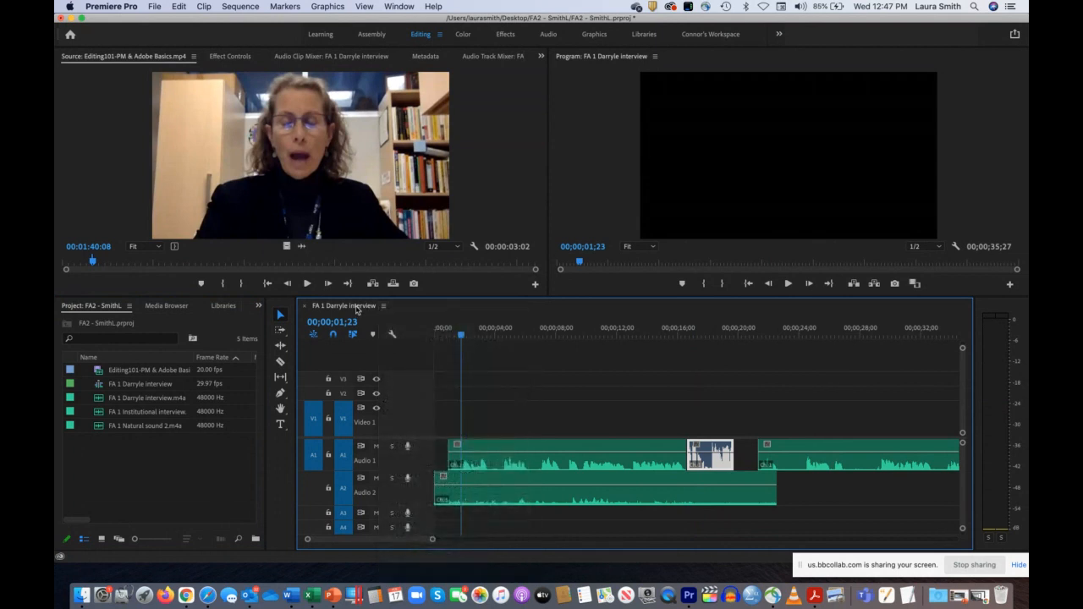
pyautogui.click(152, 387)
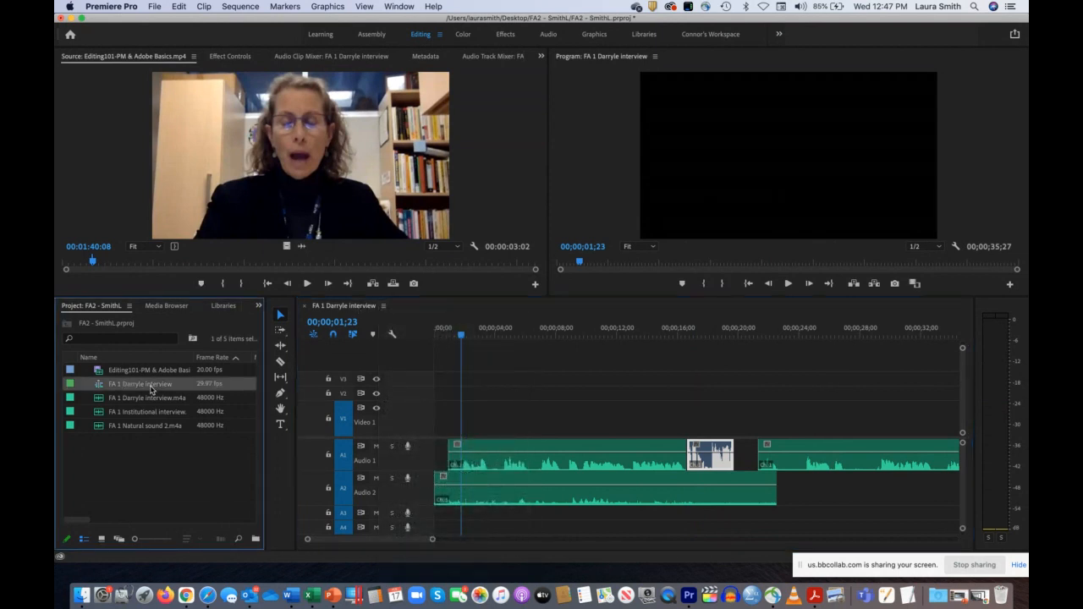
pyautogui.click(151, 386)
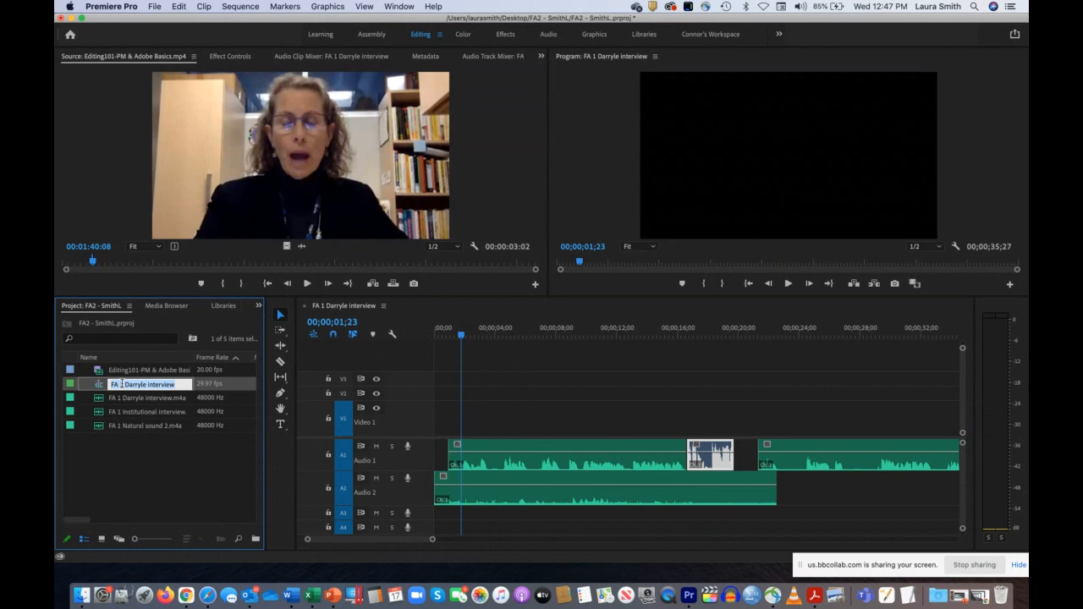
pyautogui.write('FA')
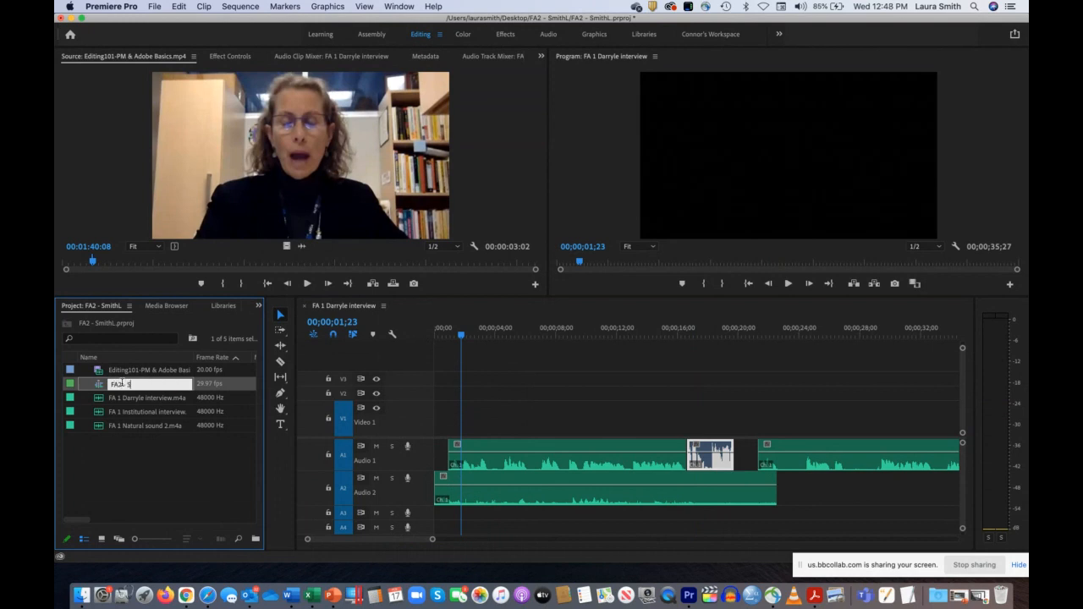
pyautogui.write('2 - SmithL')
pyautogui.click(143, 460)
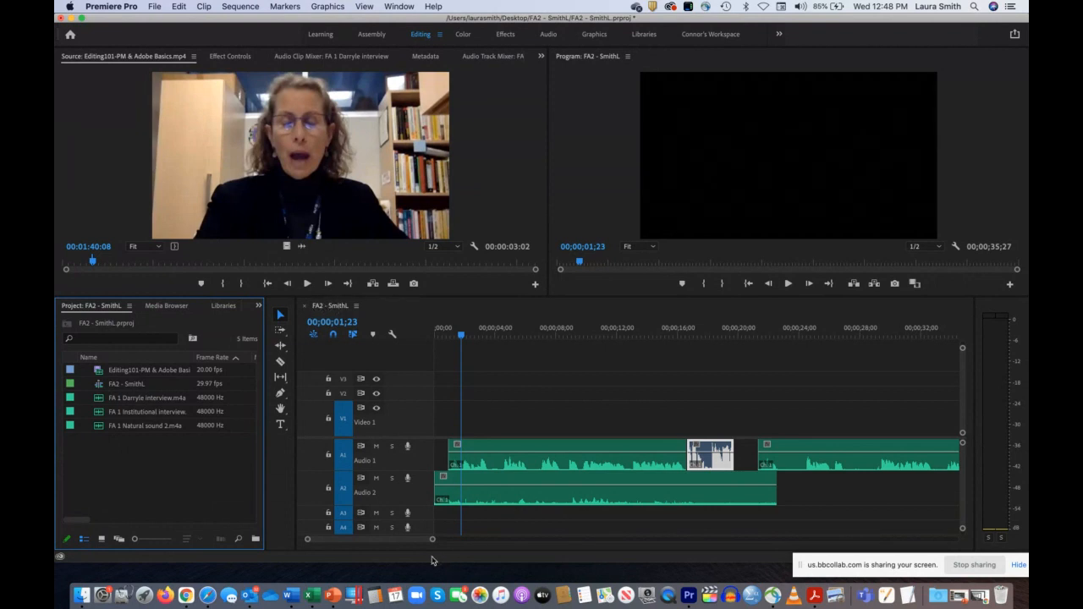
# Step: Reduce Audio 2's track height and, with snapping off, move the video's audio piece to start at about 17.5 seconds between the interview clips
pyautogui.moveTo(432, 541); pyautogui.dragTo(520, 559)
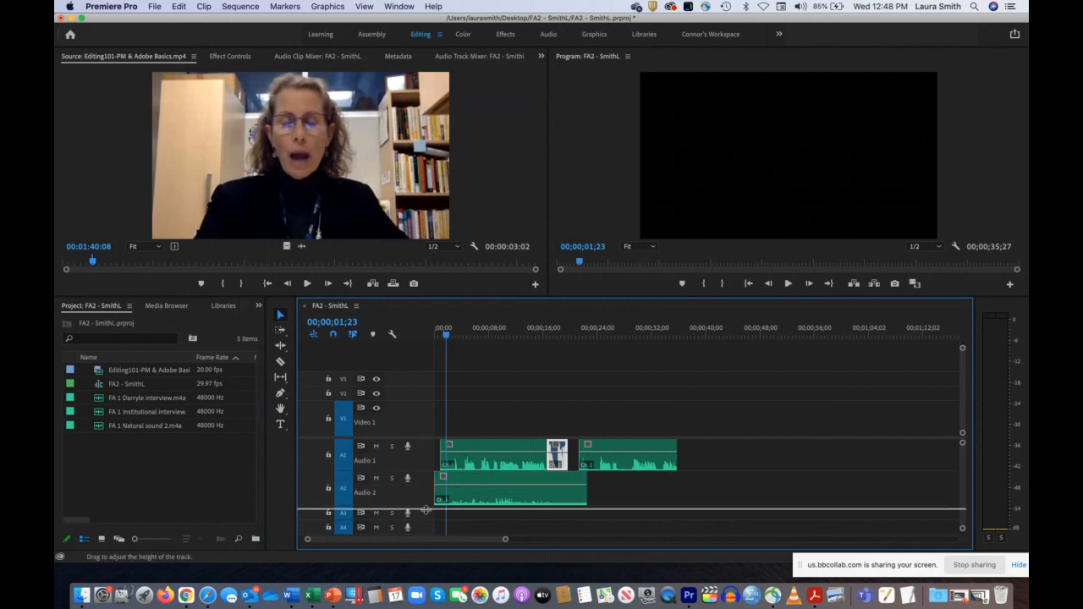
pyautogui.moveTo(424, 509); pyautogui.dragTo(424, 503)
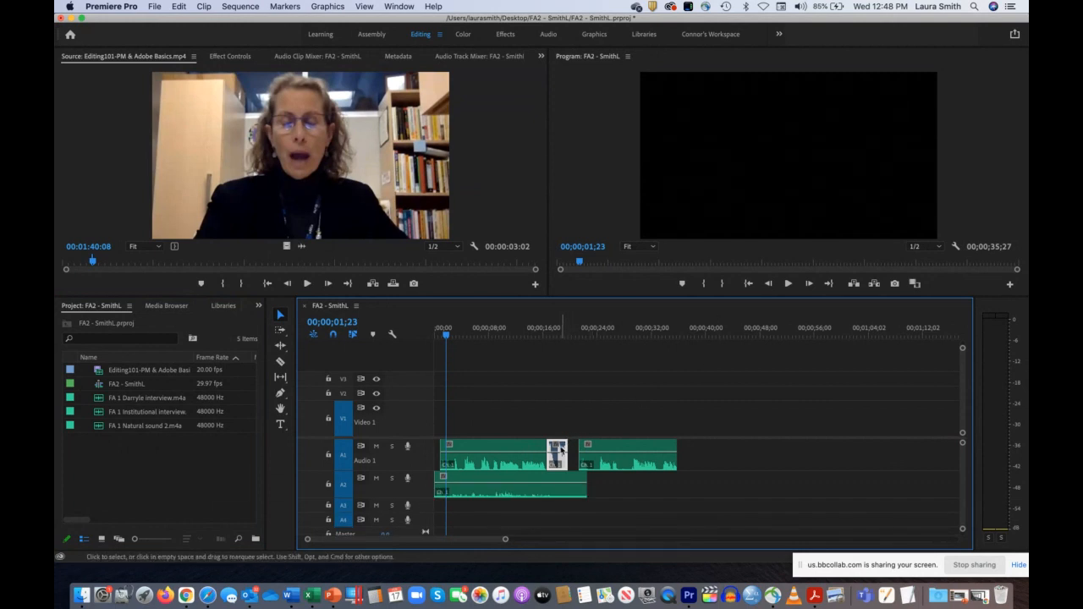
pyautogui.moveTo(562, 452); pyautogui.dragTo(571, 453)
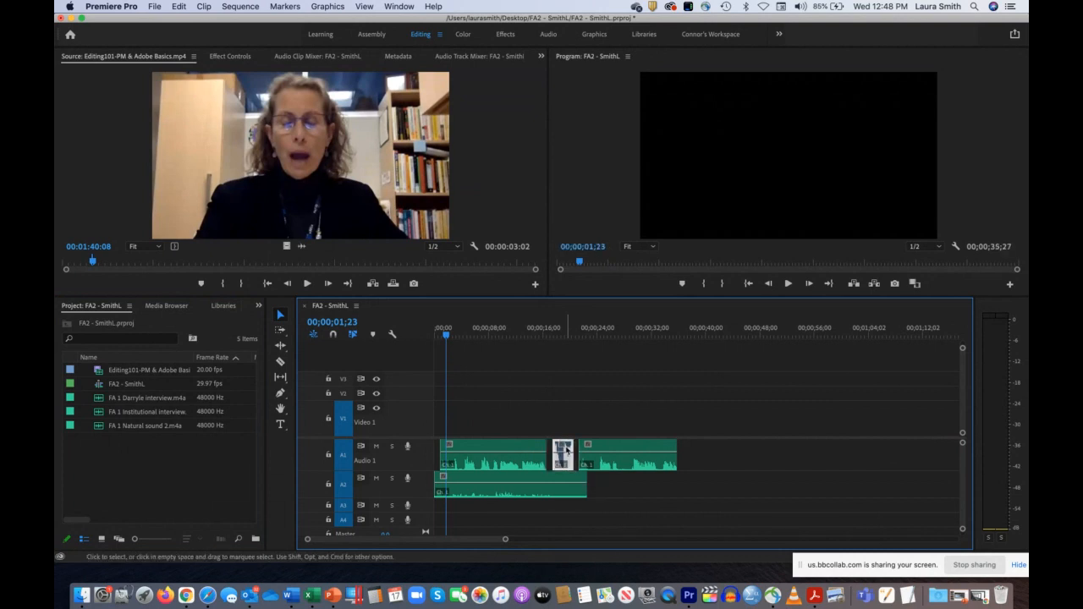
pyautogui.moveTo(505, 538); pyautogui.dragTo(473, 539)
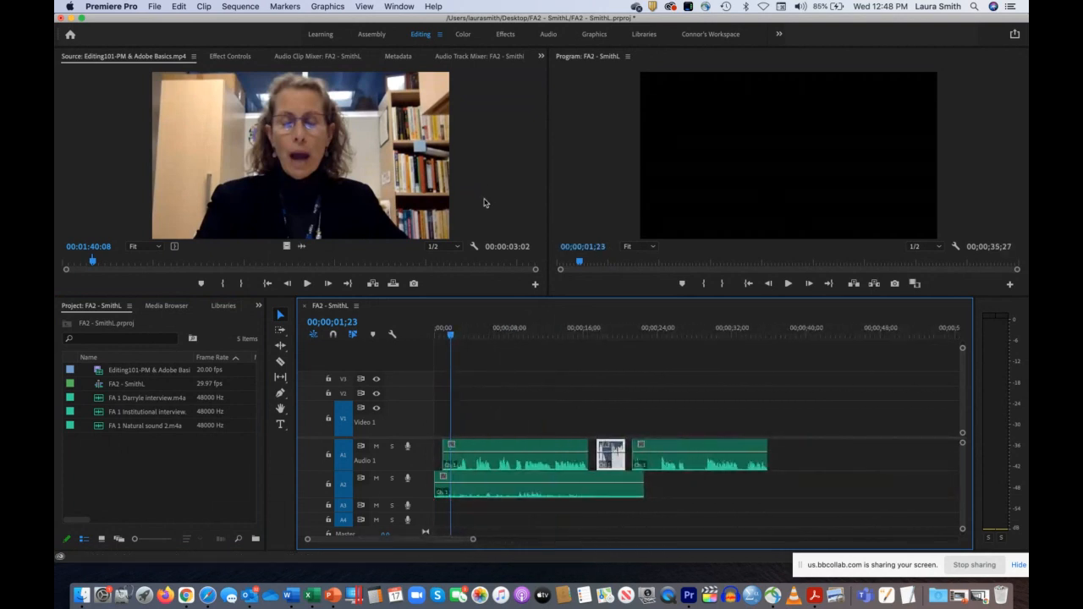
# Step: Return the playhead to the sequence start and move the Audio 2 clip to begin at about 11 seconds
pyautogui.moveTo(451, 336); pyautogui.dragTo(406, 338)
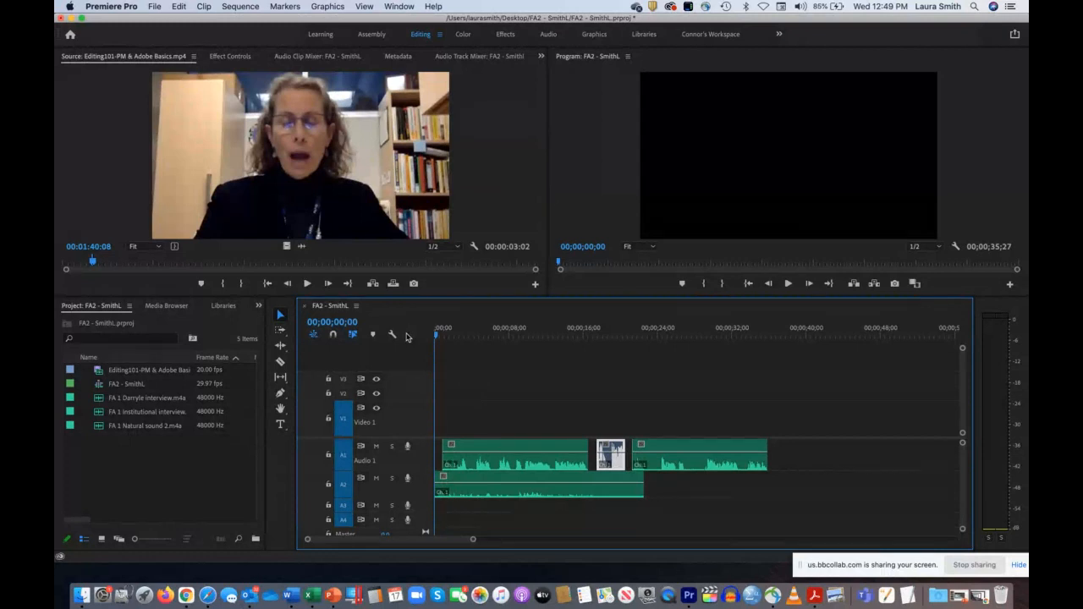
pyautogui.moveTo(485, 496); pyautogui.dragTo(592, 496)
# Step: Move the first interview clip on Audio 1 to the very start of the sequence and place the playhead at 00;00;01;00
pyautogui.moveTo(471, 448)
pyautogui.mouseDown()
pyautogui.moveTo(450, 450)
pyautogui.moveTo(475, 452)
pyautogui.mouseUp()
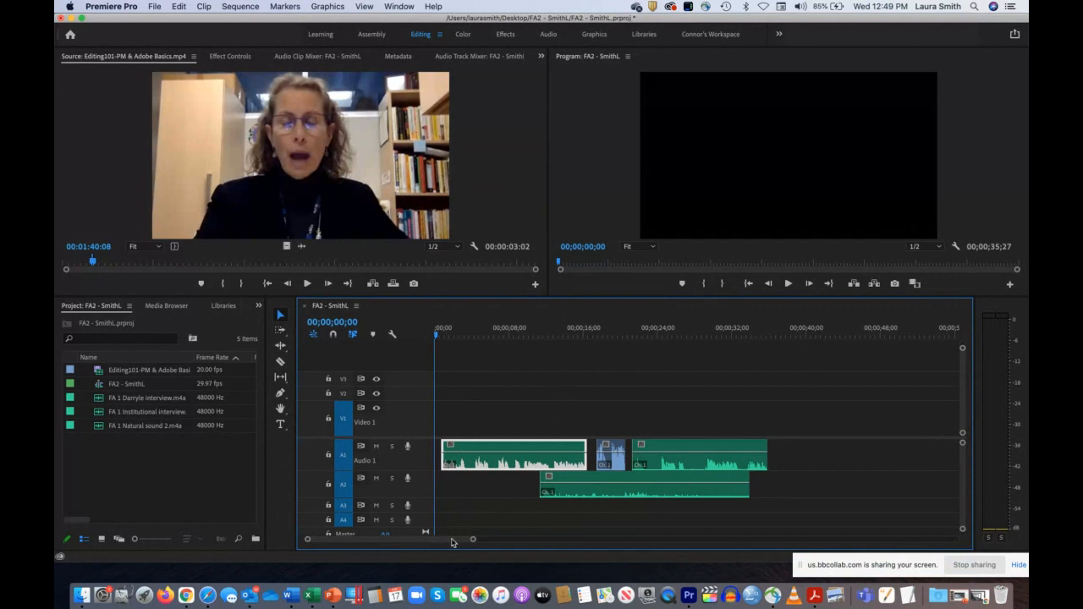
pyautogui.moveTo(472, 543); pyautogui.dragTo(403, 543)
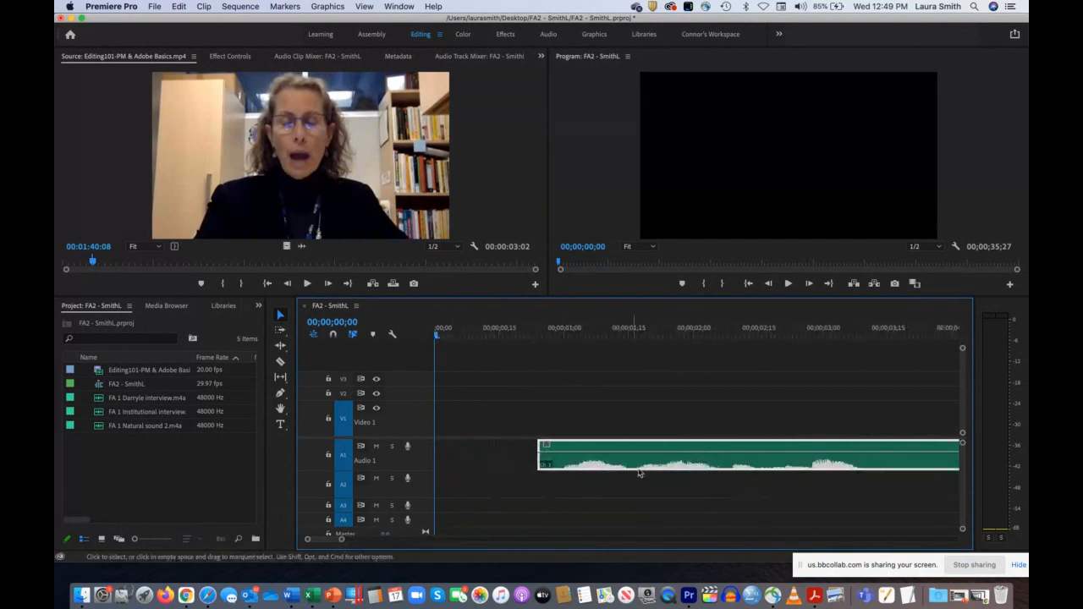
pyautogui.moveTo(622, 446); pyautogui.dragTo(519, 445)
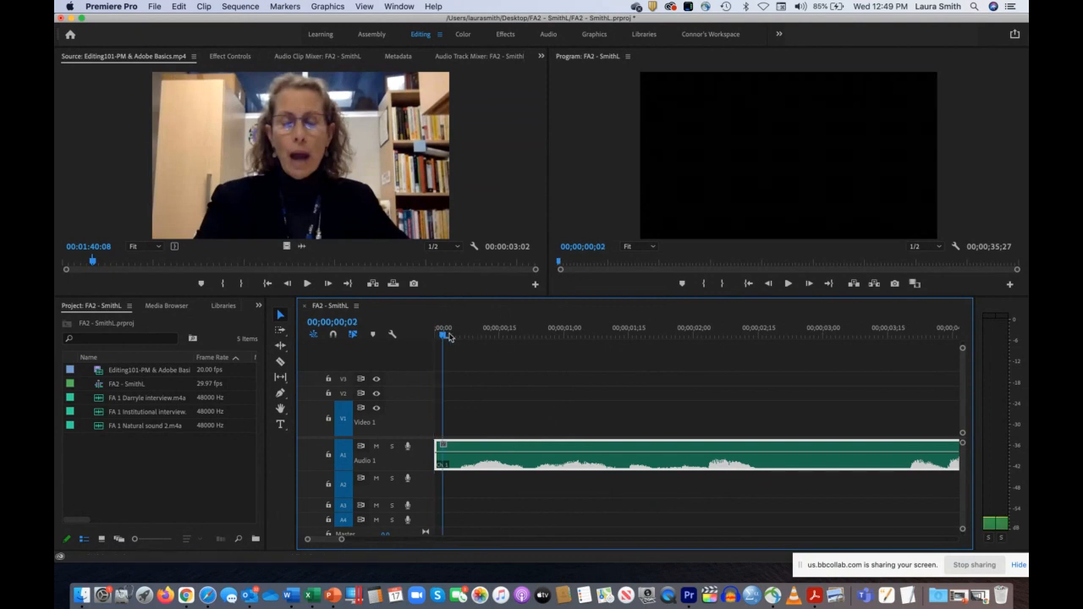
pyautogui.moveTo(442, 335); pyautogui.dragTo(564, 347)
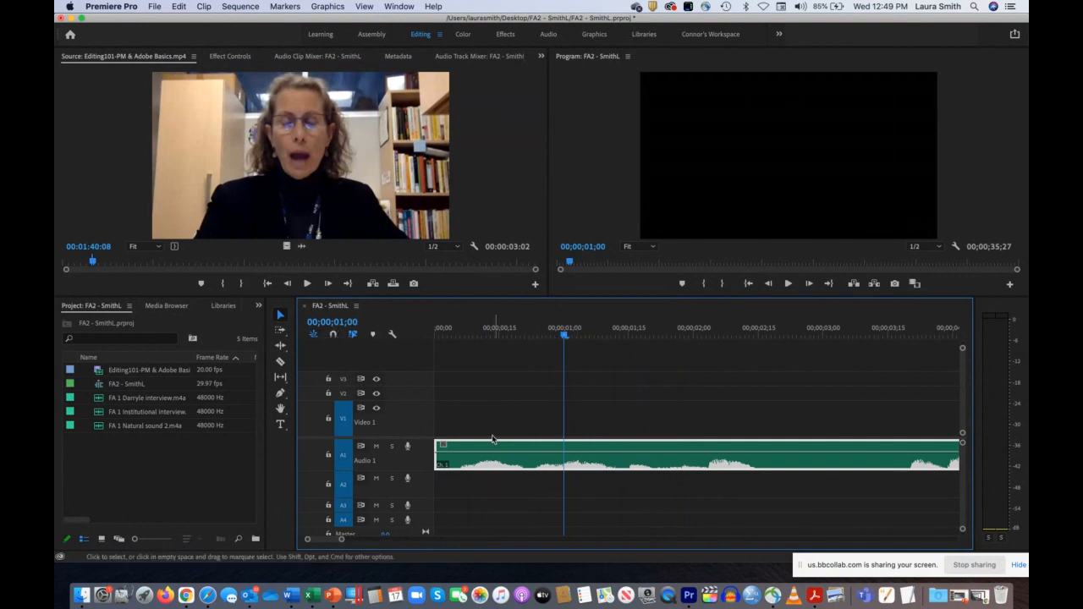
# Step: Move the first interview clip on Audio 1 to start at about 00;00;01;00 and the natural sound clip on Audio 2 to the sequence start
pyautogui.moveTo(493, 444); pyautogui.dragTo(619, 446)
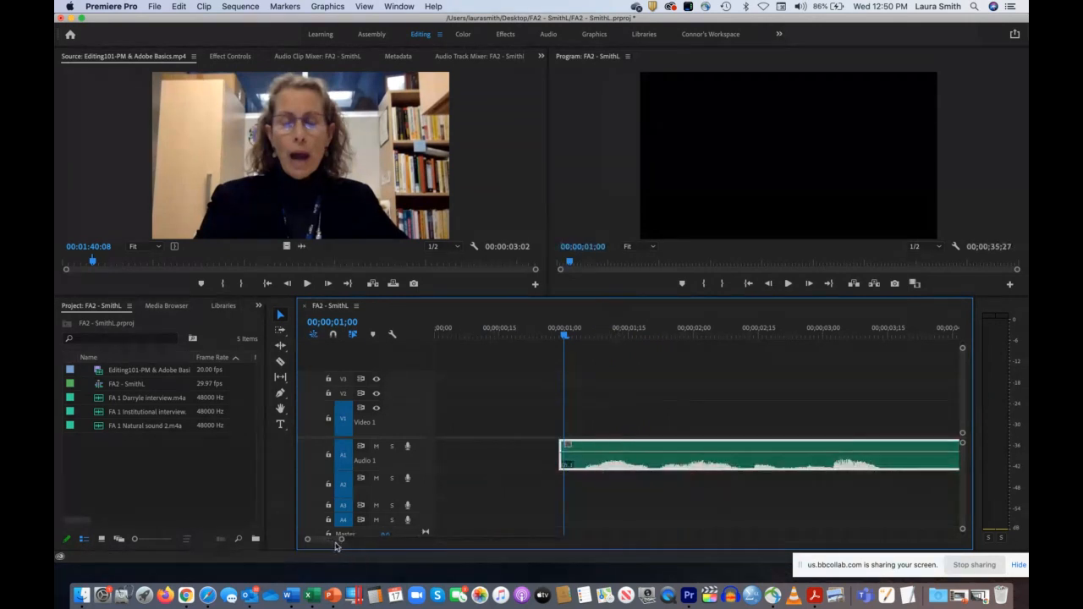
pyautogui.moveTo(343, 542); pyautogui.dragTo(443, 547)
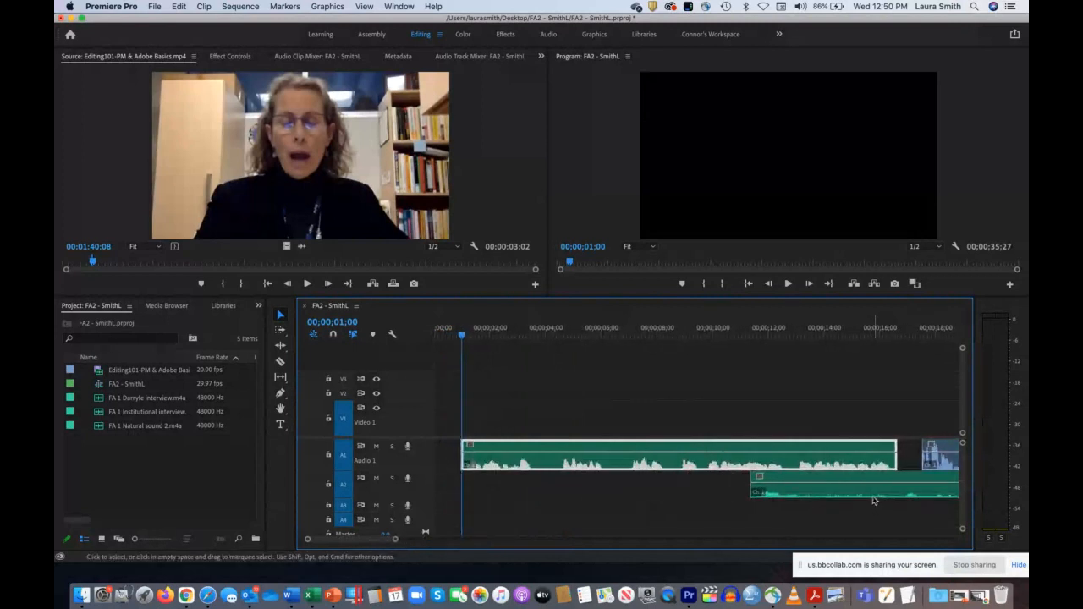
pyautogui.moveTo(873, 494); pyautogui.dragTo(555, 481)
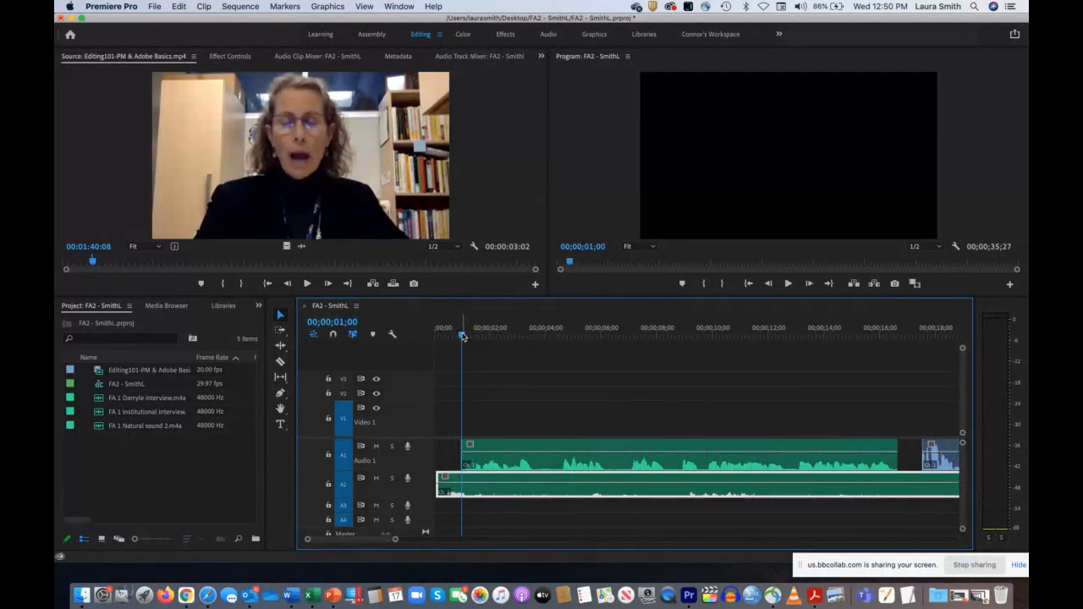
# Step: Play the sequence from its start to hear the natural sound under the interview, and return the playhead to the beginning
pyautogui.moveTo(462, 335); pyautogui.dragTo(411, 336)
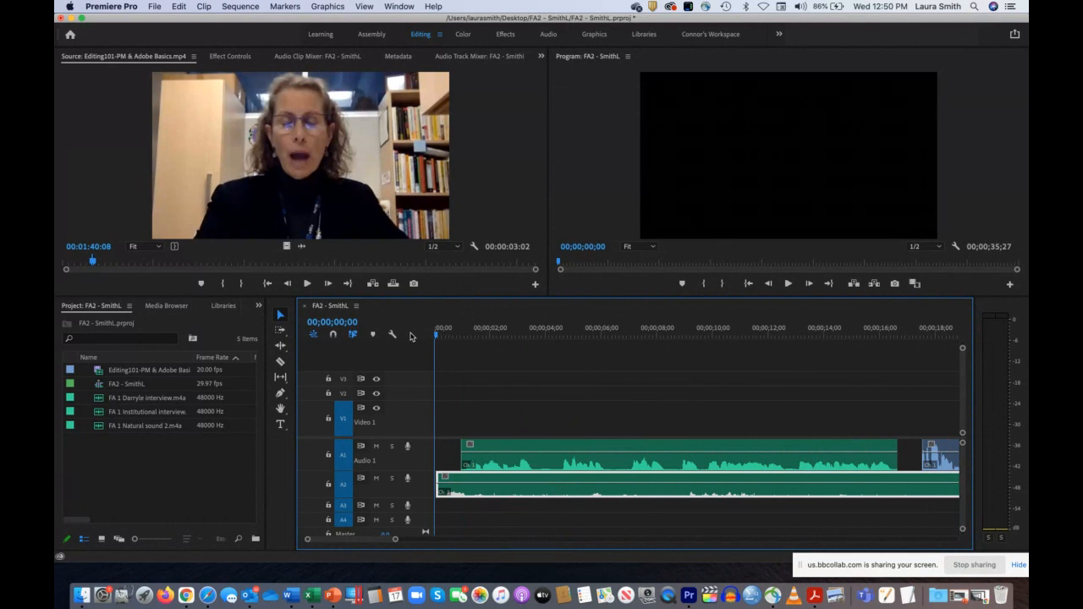
pyautogui.press('space')
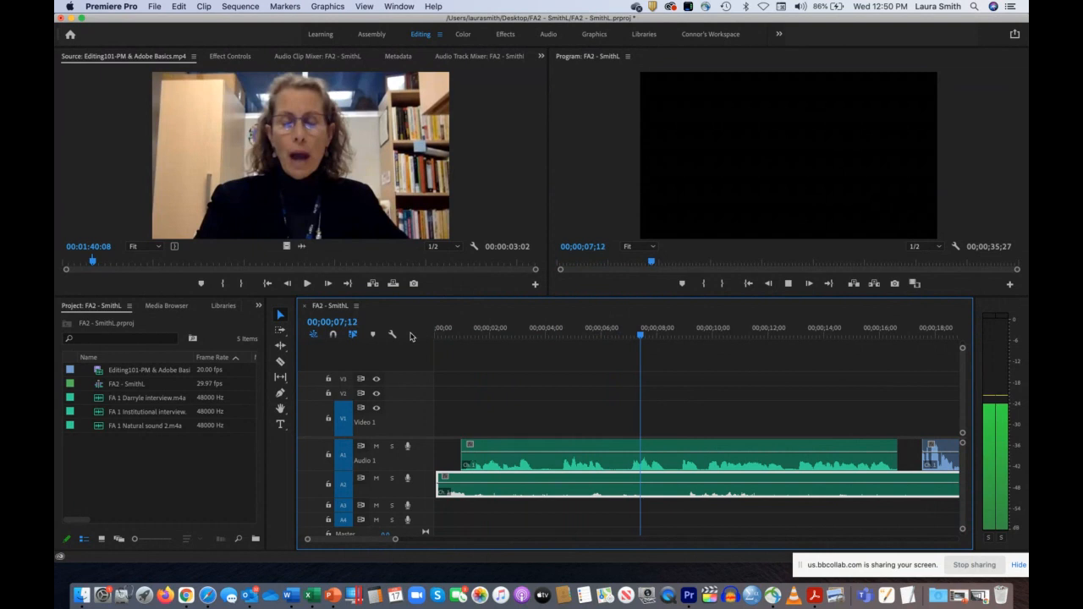
pyautogui.press('space')
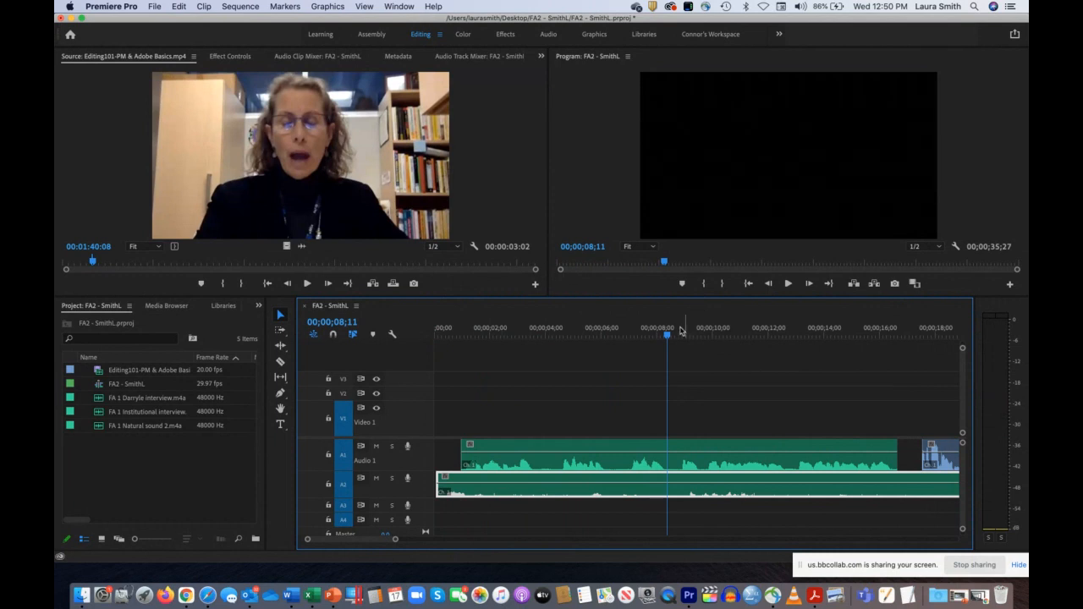
pyautogui.moveTo(667, 338); pyautogui.dragTo(427, 335)
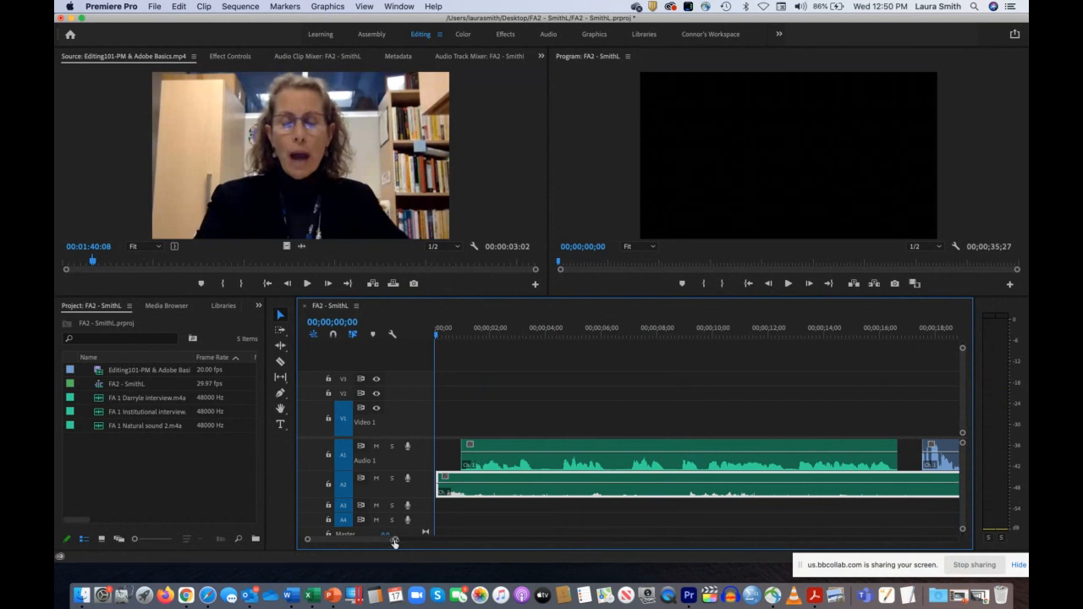
# Step: Shift the three Audio 1 clips back in time, starting the last at about 32 seconds, the middle at 27 and the first at 11
pyautogui.moveTo(394, 539); pyautogui.dragTo(462, 550)
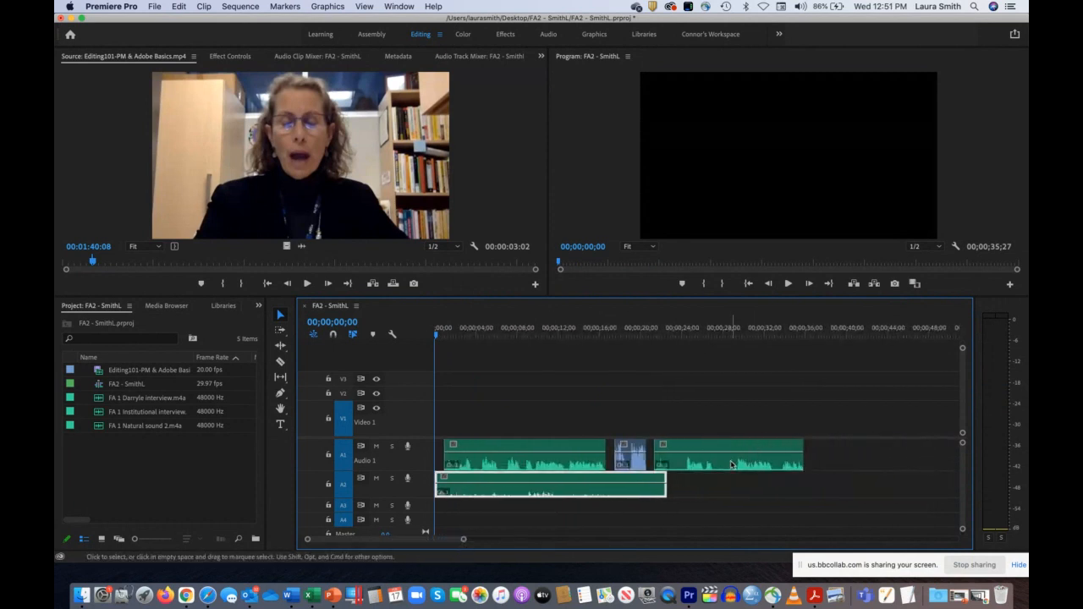
pyautogui.moveTo(752, 454); pyautogui.dragTo(867, 454)
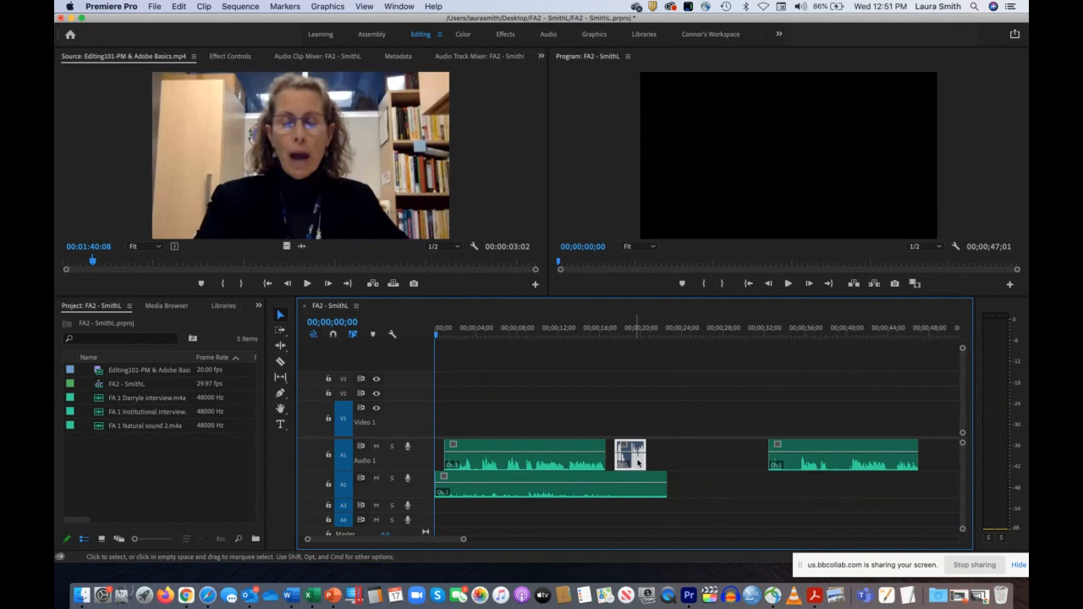
pyautogui.moveTo(630, 455); pyautogui.dragTo(732, 455)
pyautogui.moveTo(574, 457); pyautogui.dragTo(667, 461)
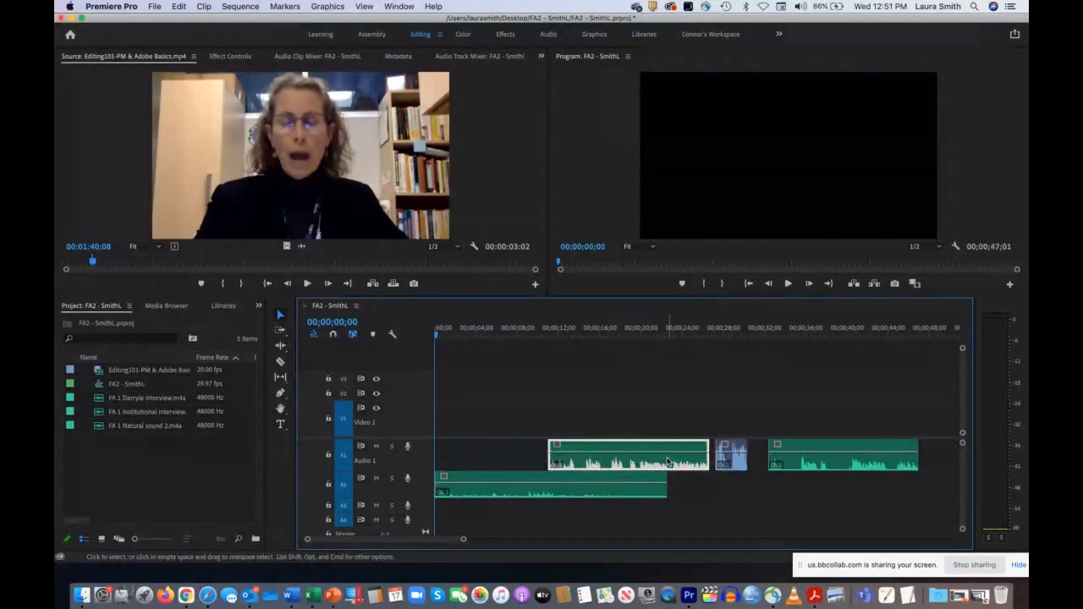
# Step: Align the natural sound clip on Audio 2 exactly with the start of the sequence, leaving no gap before it
pyautogui.moveTo(464, 540); pyautogui.dragTo(437, 539)
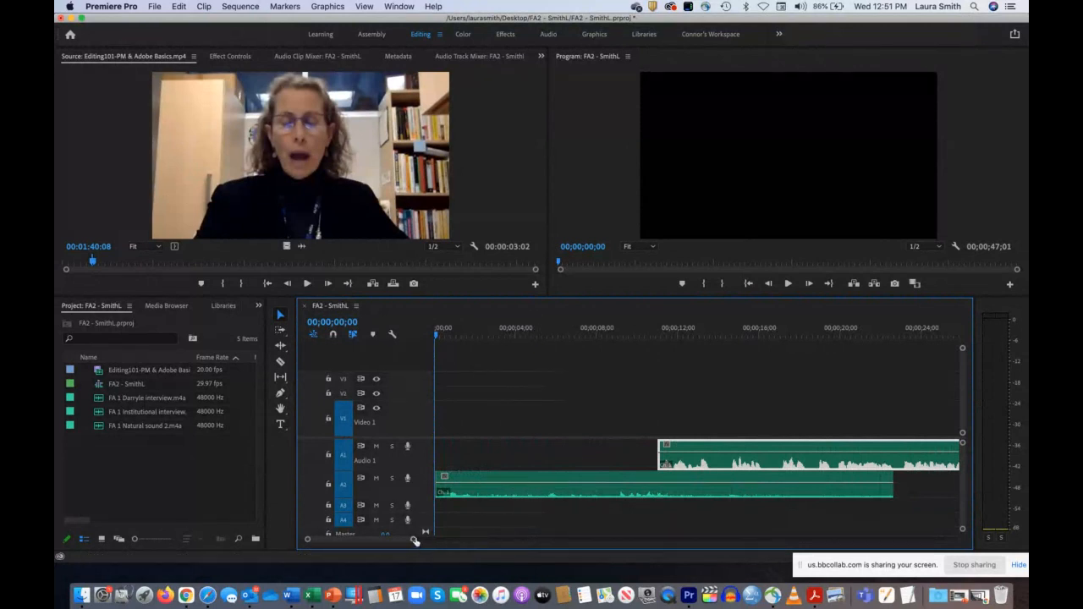
pyautogui.moveTo(414, 541)
pyautogui.mouseDown()
pyautogui.moveTo(505, 551)
pyautogui.moveTo(414, 548)
pyautogui.mouseUp()
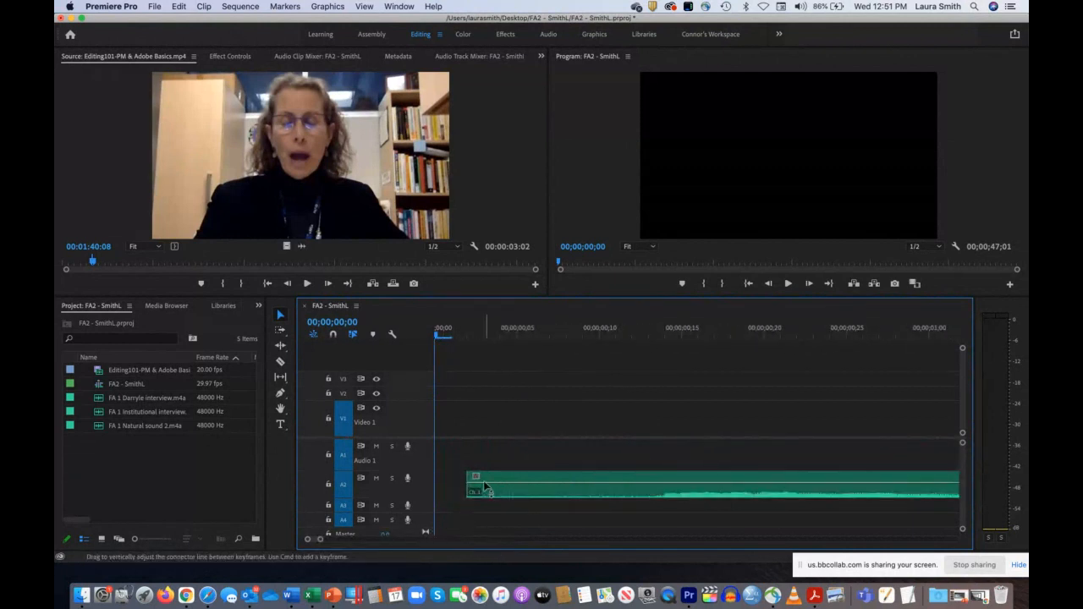
pyautogui.moveTo(493, 477); pyautogui.dragTo(452, 480)
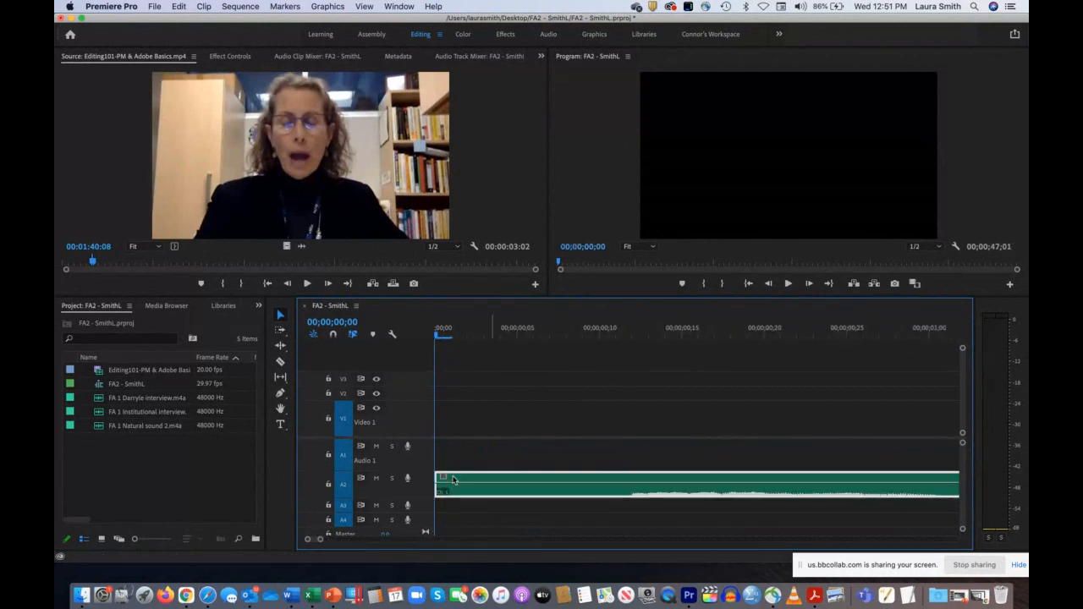
# Step: Locate where the sound begins at 00;00;00;12 and split the natural sound clip on Audio 2 there with the Razor tool
pyautogui.moveTo(601, 332); pyautogui.dragTo(649, 336)
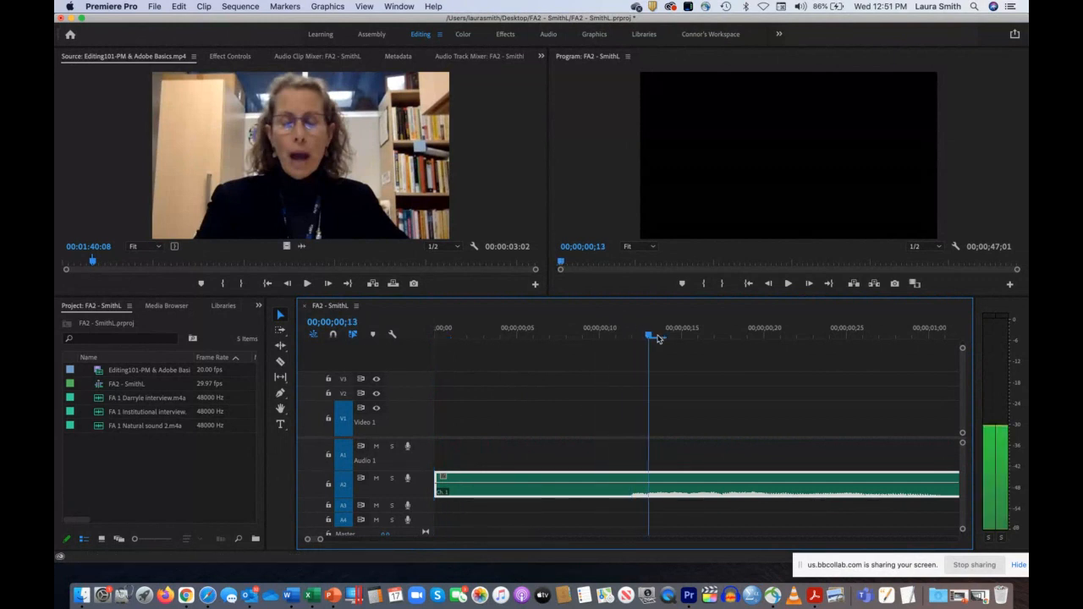
pyautogui.click(631, 338)
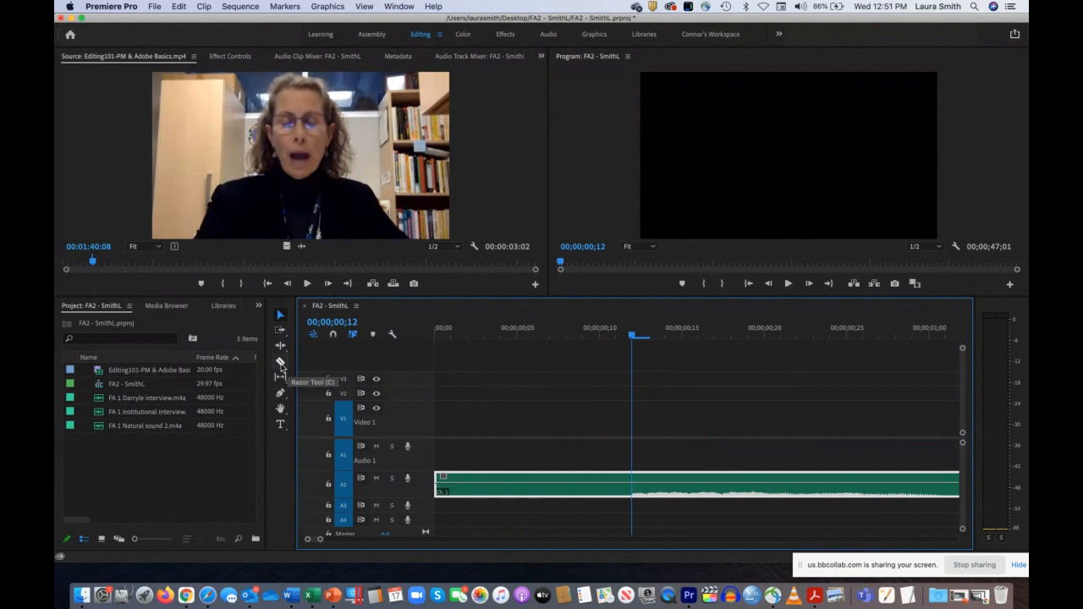
pyautogui.click(281, 364)
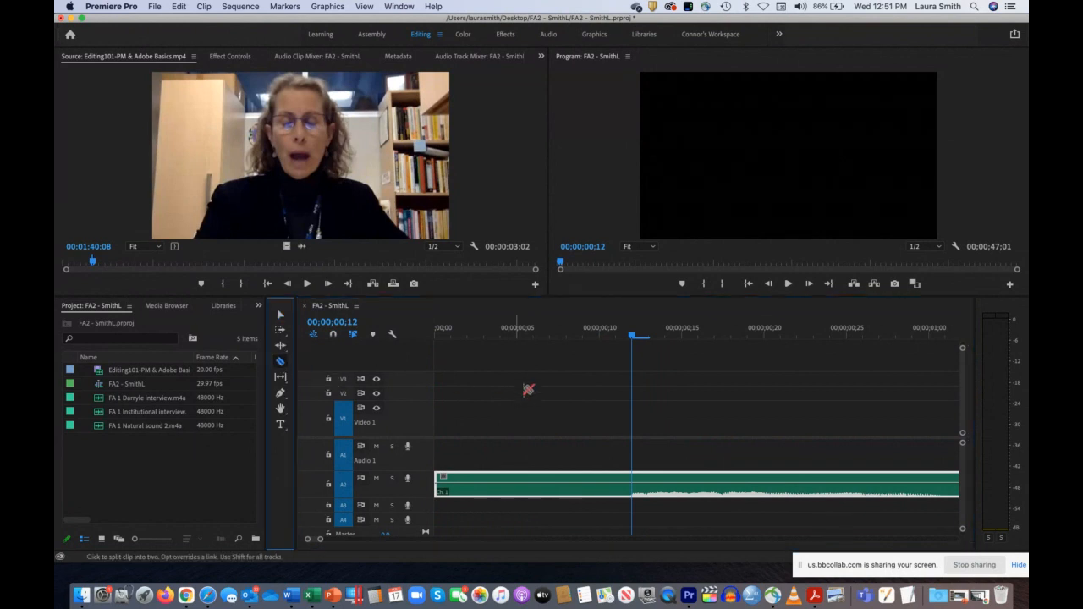
pyautogui.click(631, 482)
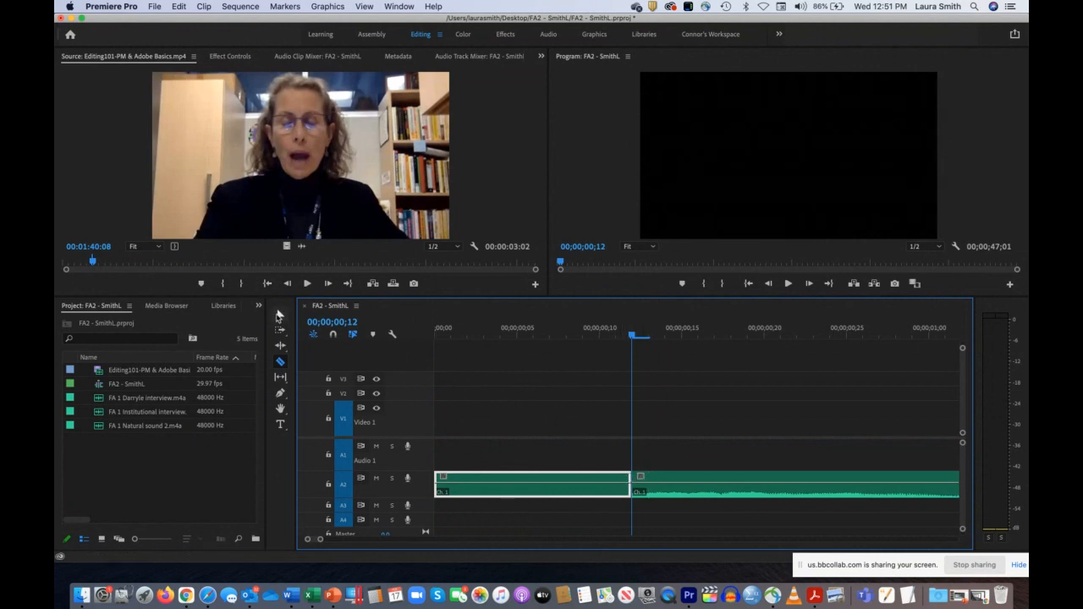
# Step: Delete the silent opening piece of the natural sound clip on Audio 2 and close the gap it leaves
pyautogui.click(279, 316)
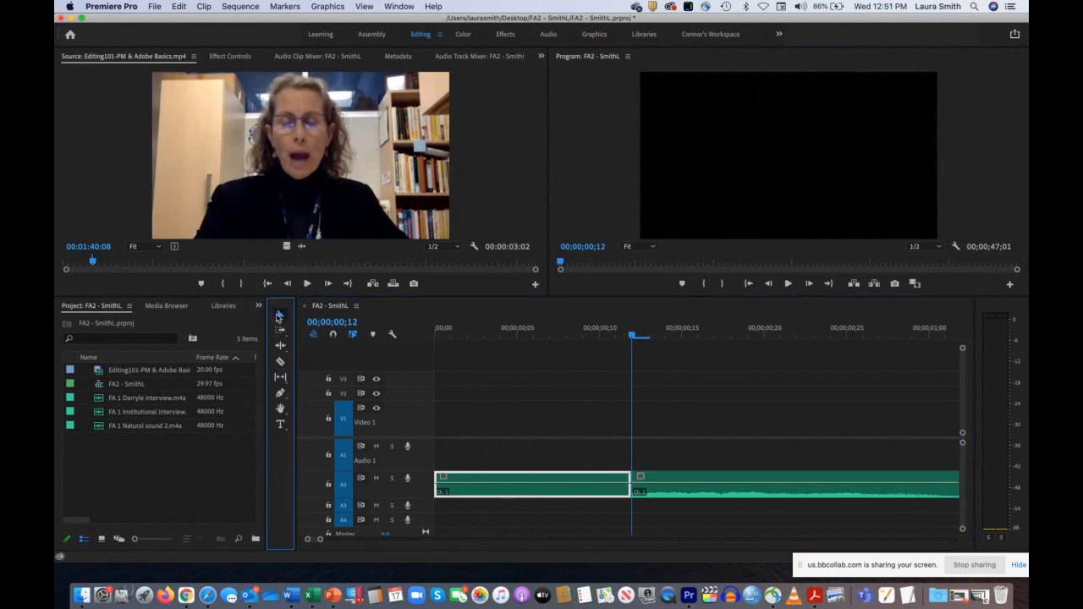
pyautogui.click(508, 495)
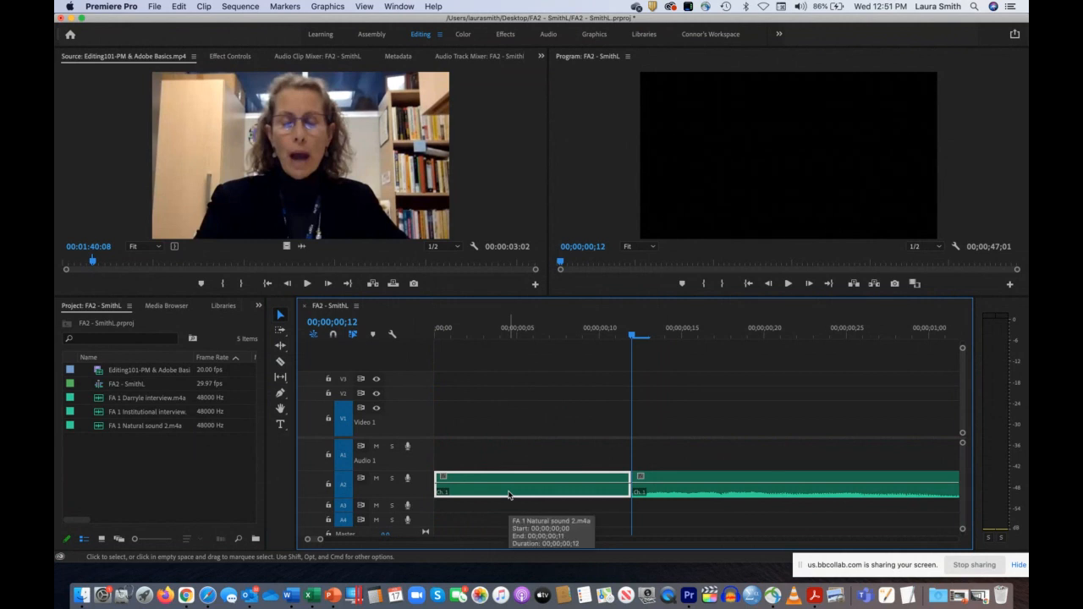
pyautogui.press('Delete')
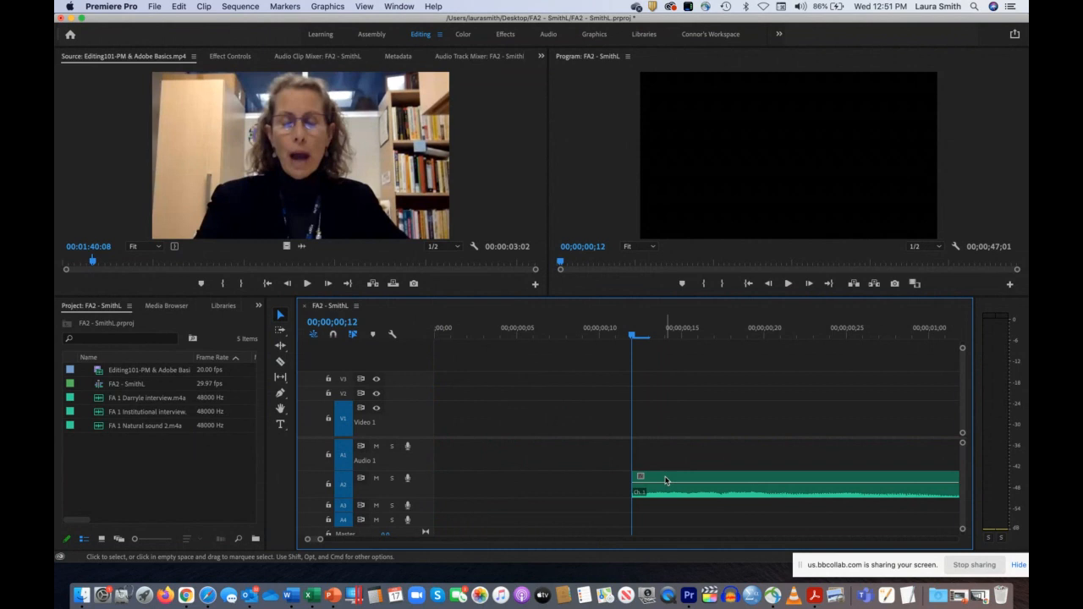
pyautogui.click(466, 486)
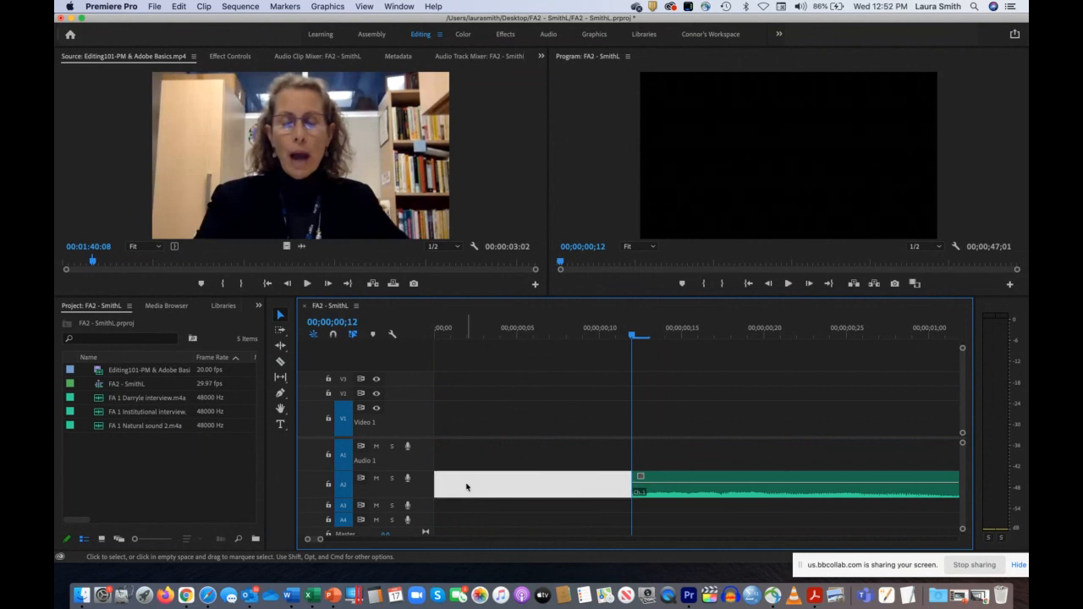
pyautogui.press('Delete')
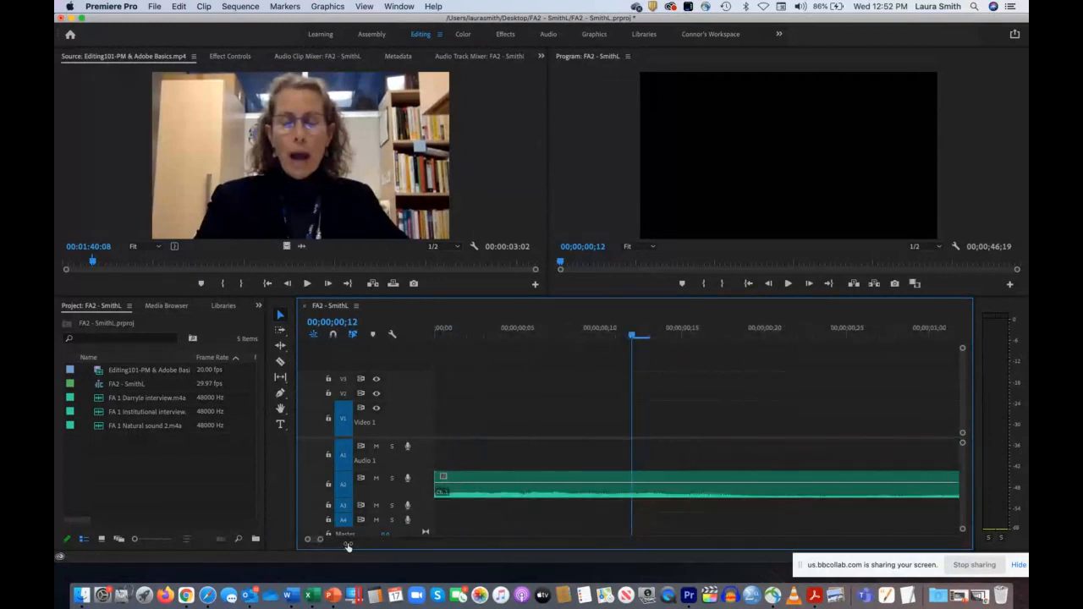
# Step: Play the opening, place the playhead at 00;00;00;26 and trim the start of the Audio 2 clip to about that point
pyautogui.moveTo(347, 548); pyautogui.dragTo(379, 551)
pyautogui.moveTo(472, 334); pyautogui.dragTo(404, 338)
pyautogui.press('space')
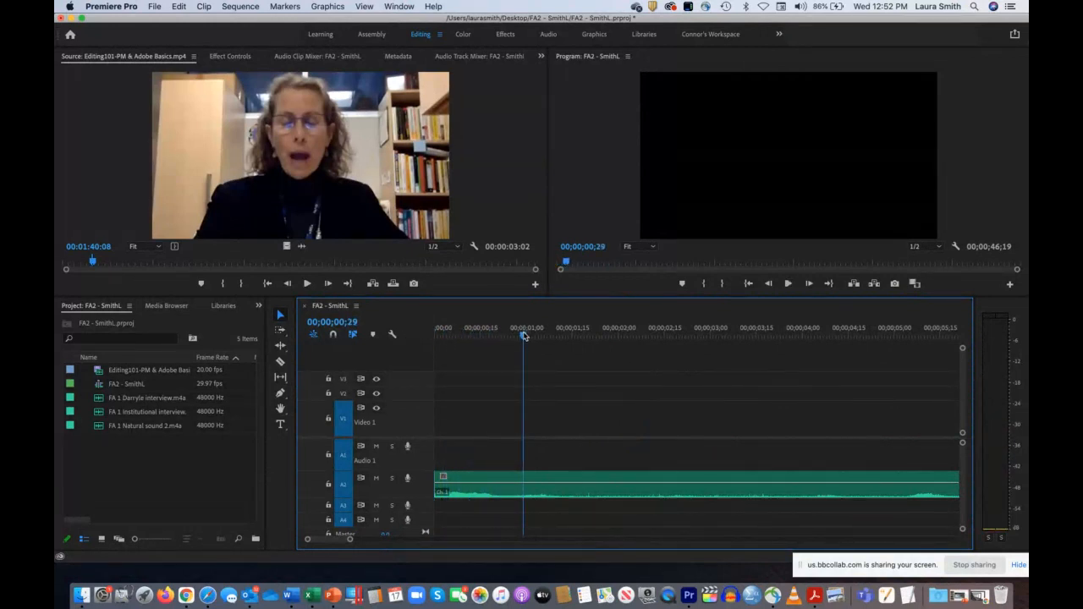
pyautogui.moveTo(524, 336)
pyautogui.mouseDown()
pyautogui.moveTo(548, 337)
pyautogui.moveTo(491, 338)
pyautogui.moveTo(480, 349)
pyautogui.moveTo(518, 352)
pyautogui.mouseUp()
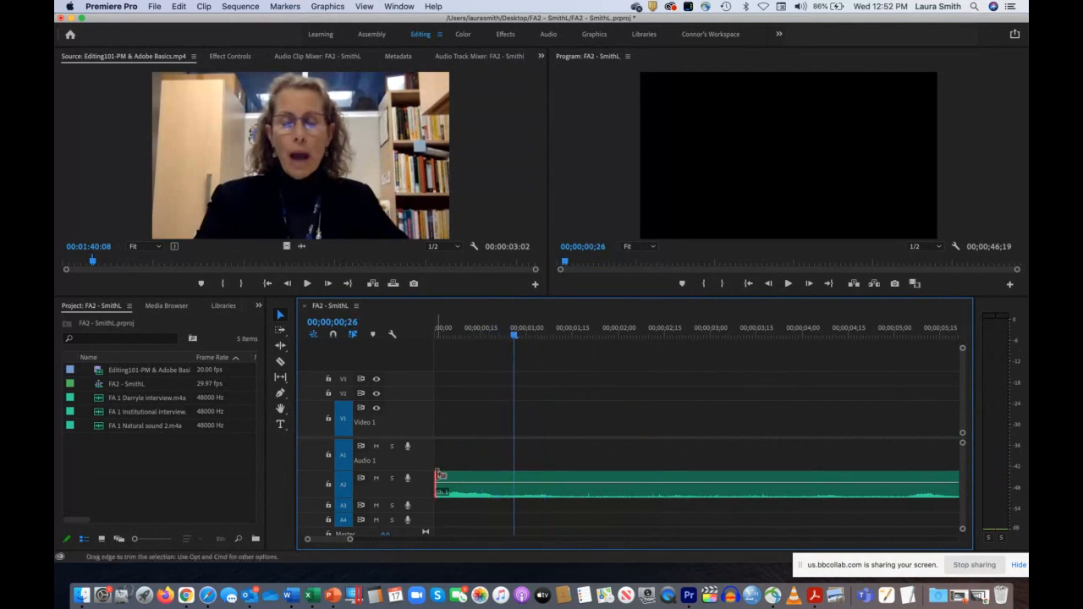
pyautogui.moveTo(439, 476); pyautogui.dragTo(516, 475)
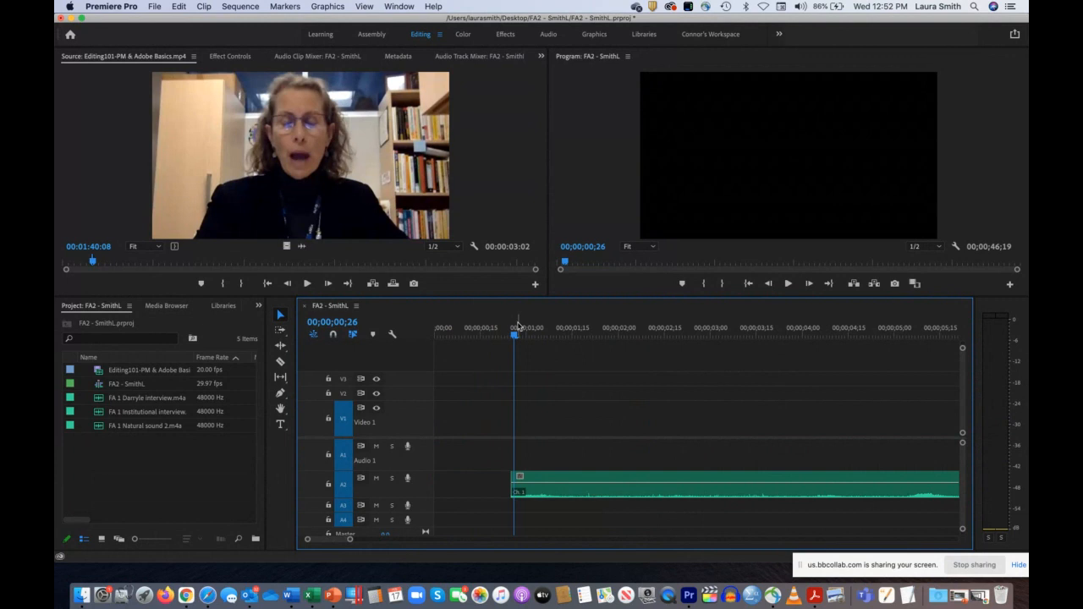
# Step: Play the trimmed opening and trim the Audio 2 clip's start further to about 00;00;01;23, briefly trying out a longer clip by extending it back
pyautogui.moveTo(515, 337); pyautogui.dragTo(489, 338)
pyautogui.press('space')
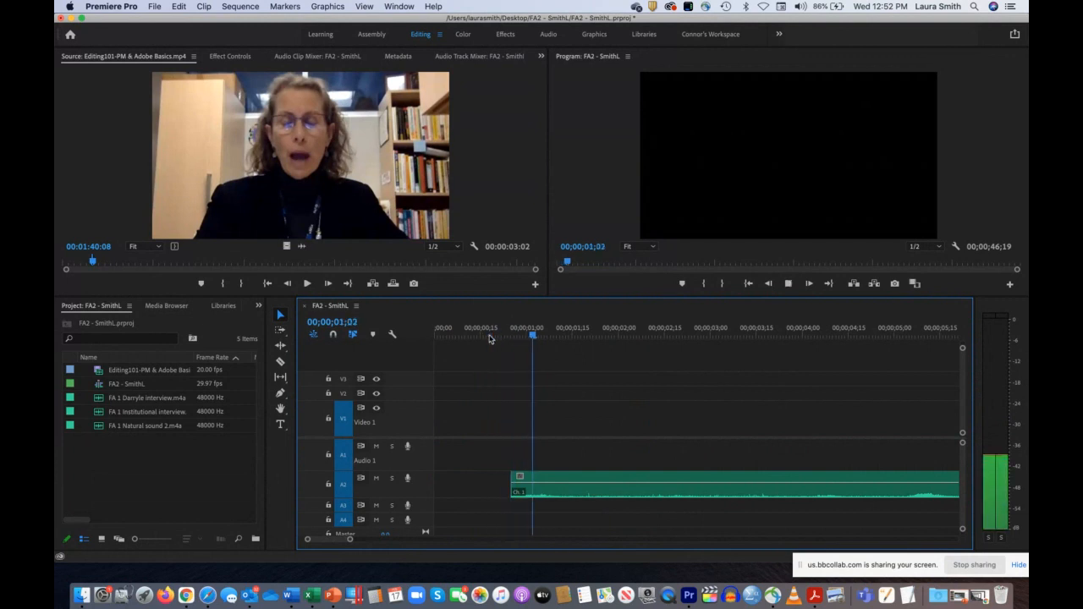
pyautogui.press('space')
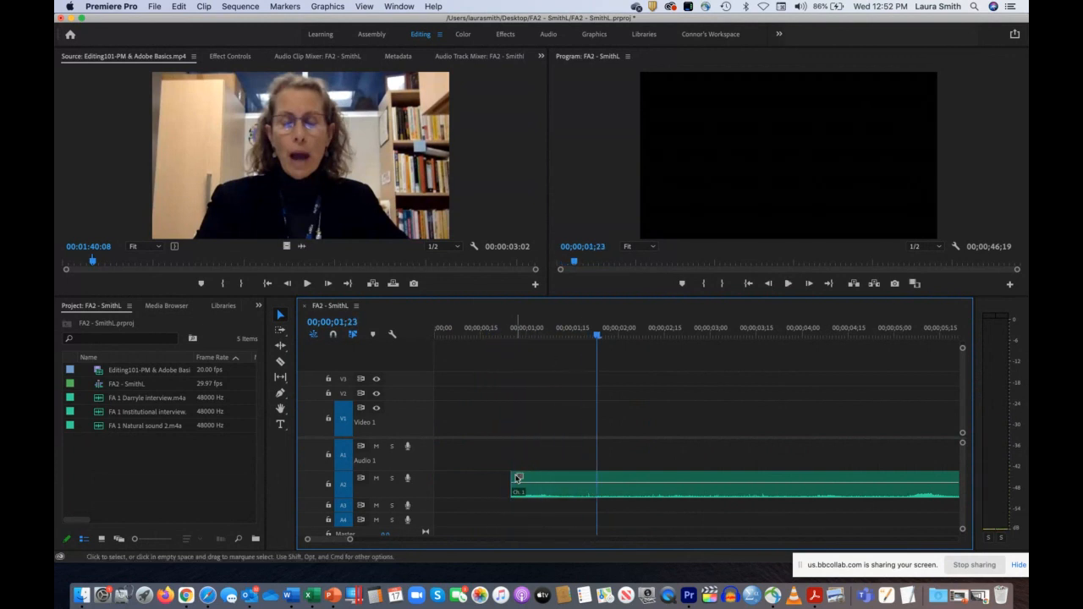
pyautogui.moveTo(512, 479); pyautogui.dragTo(596, 478)
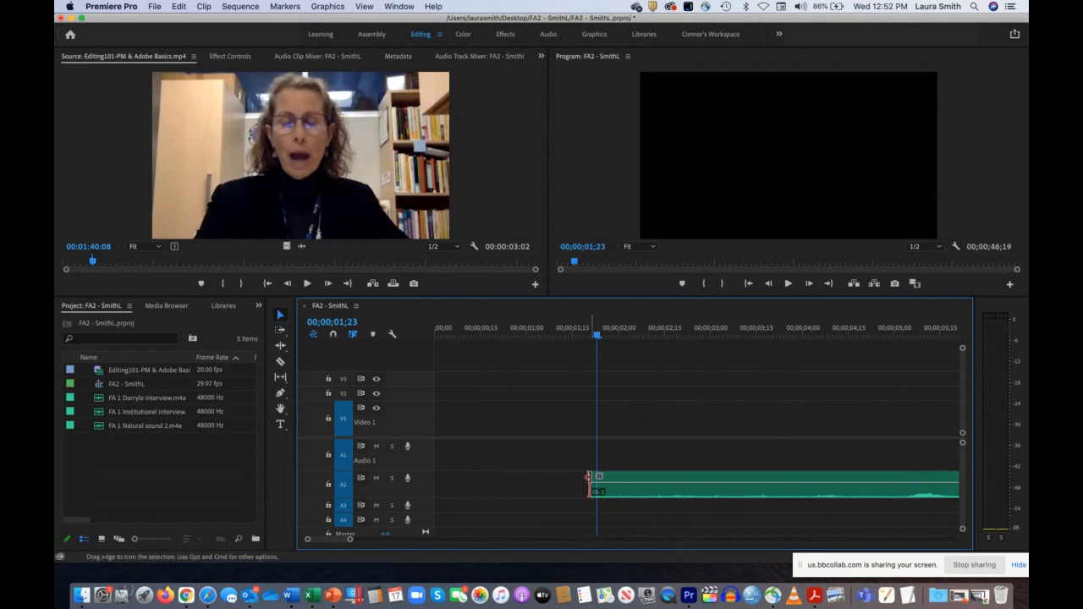
pyautogui.moveTo(588, 477); pyautogui.dragTo(460, 488)
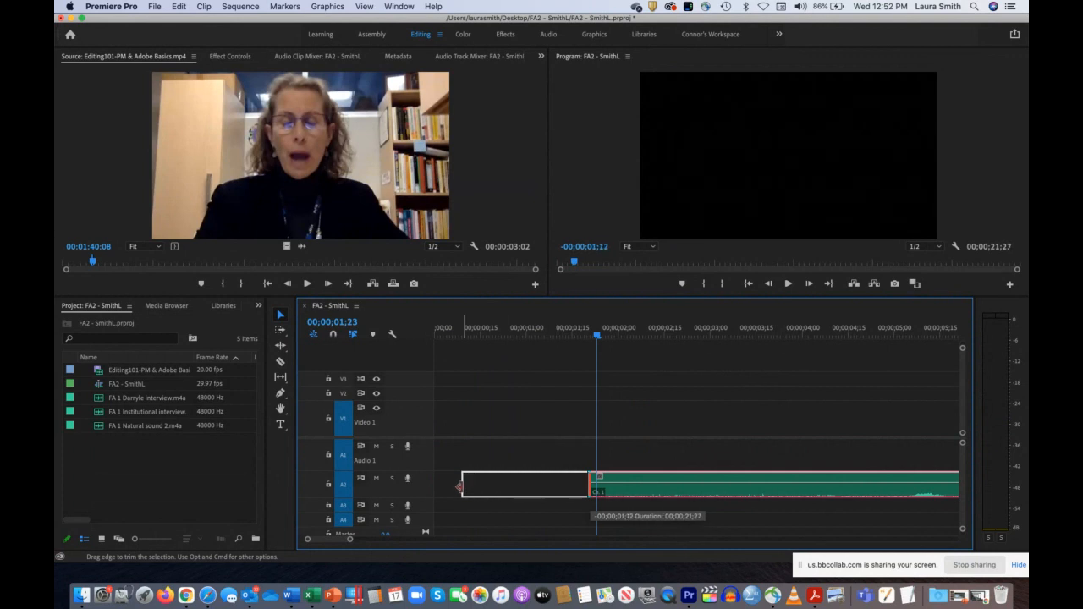
pyautogui.moveTo(458, 487); pyautogui.dragTo(590, 475)
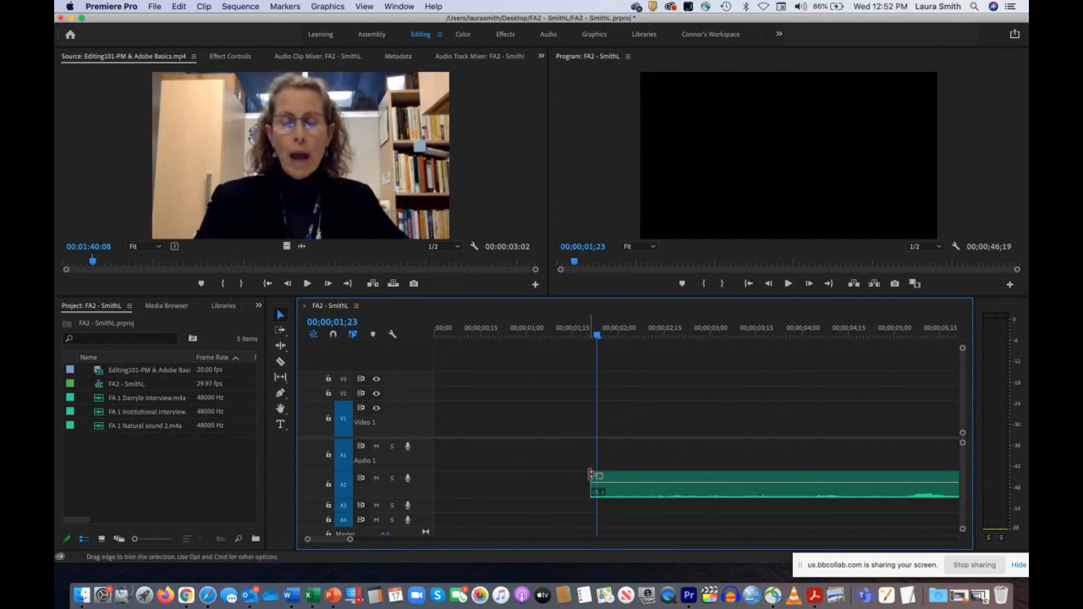
# Step: Close the empty gap before the trimmed natural sound clip on Audio 2 and play the sequence from its start to check the opening
pyautogui.click(507, 496)
pyautogui.press('Delete')
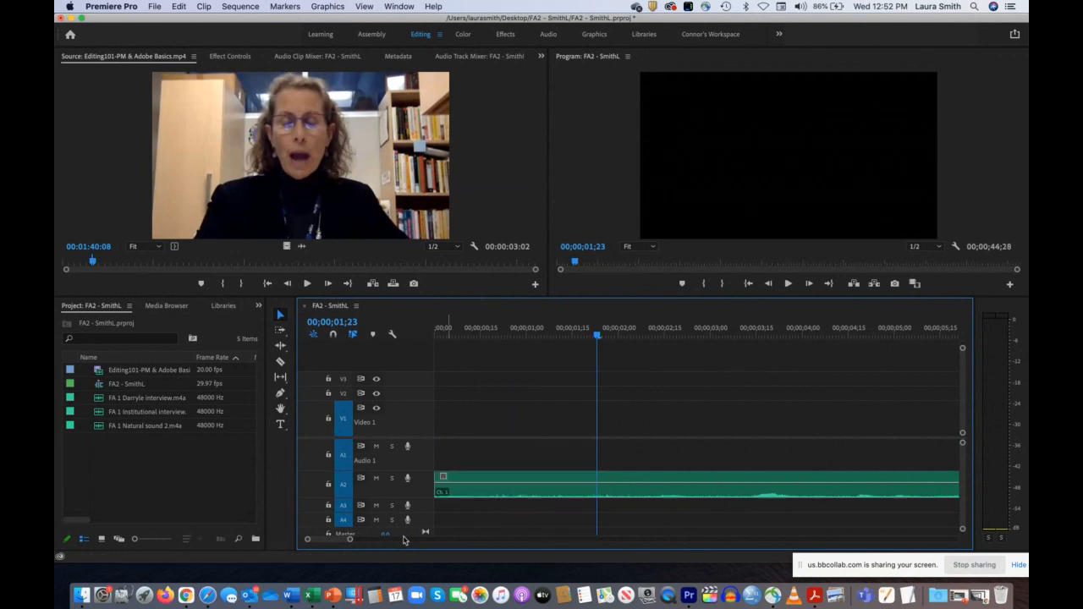
pyautogui.moveTo(352, 542); pyautogui.dragTo(442, 561)
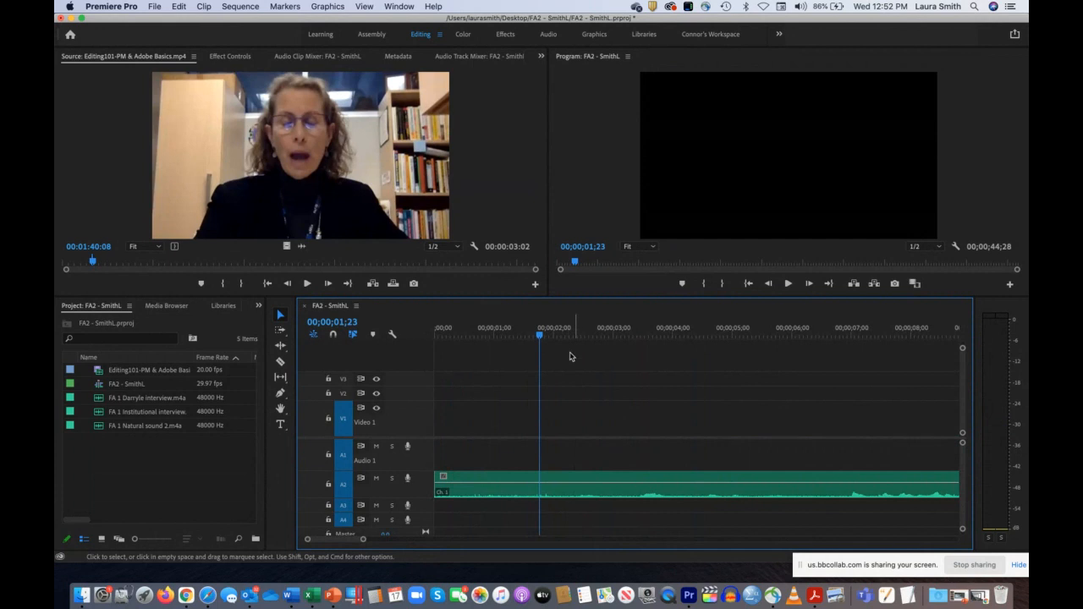
pyautogui.click(495, 331)
pyautogui.click(437, 336)
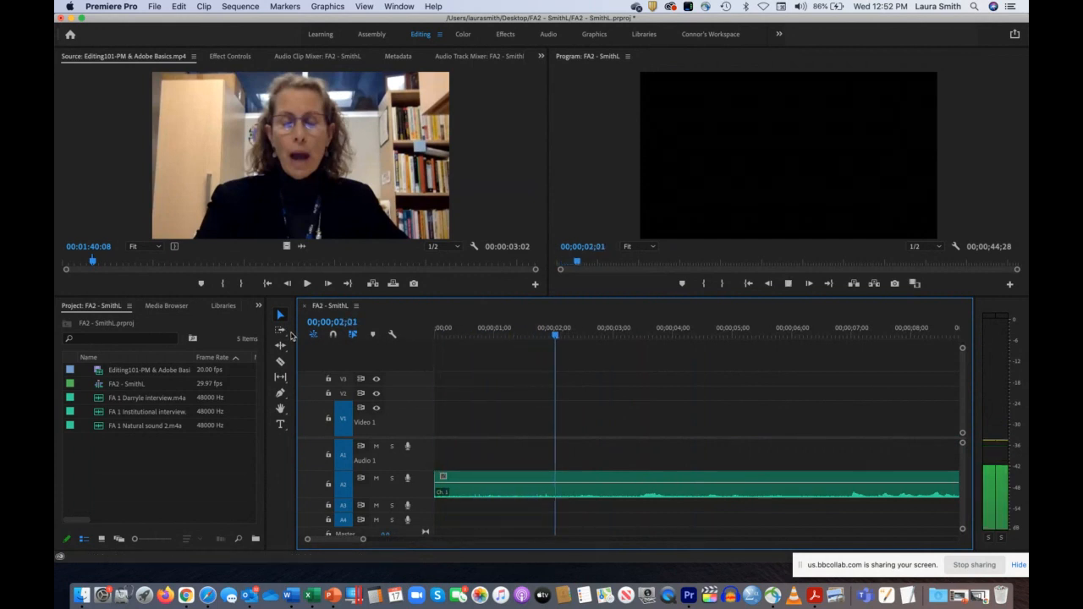
pyautogui.press('space')
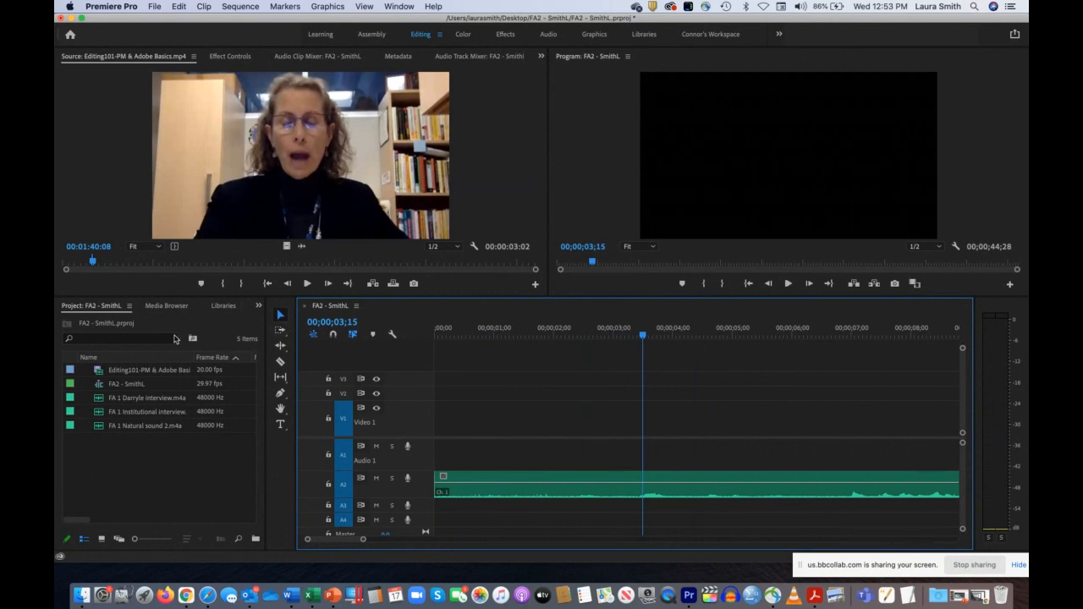
pyautogui.moveTo(365, 543); pyautogui.dragTo(476, 548)
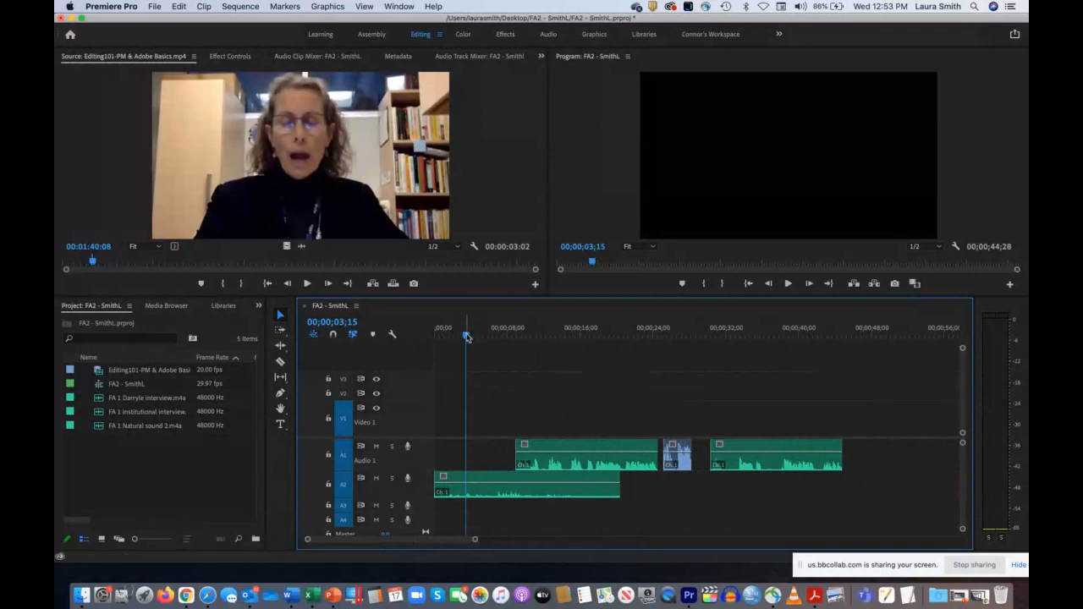
# Step: Move the first interview clip on Audio 1 to start at 00;00;01;00, over the natural sound on Audio 2
pyautogui.moveTo(465, 335); pyautogui.dragTo(444, 337)
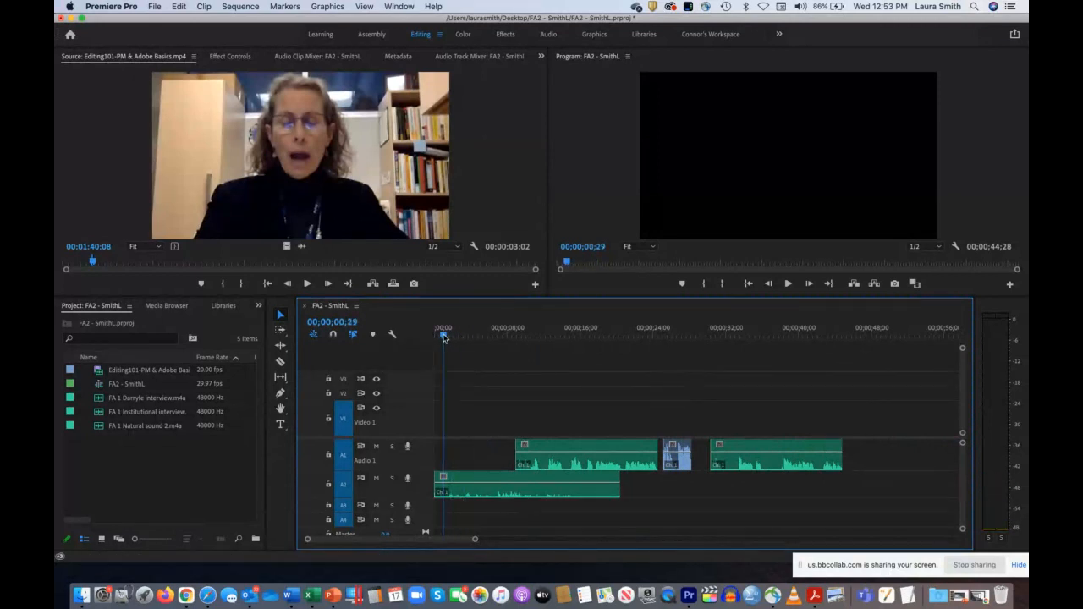
pyautogui.press('space')
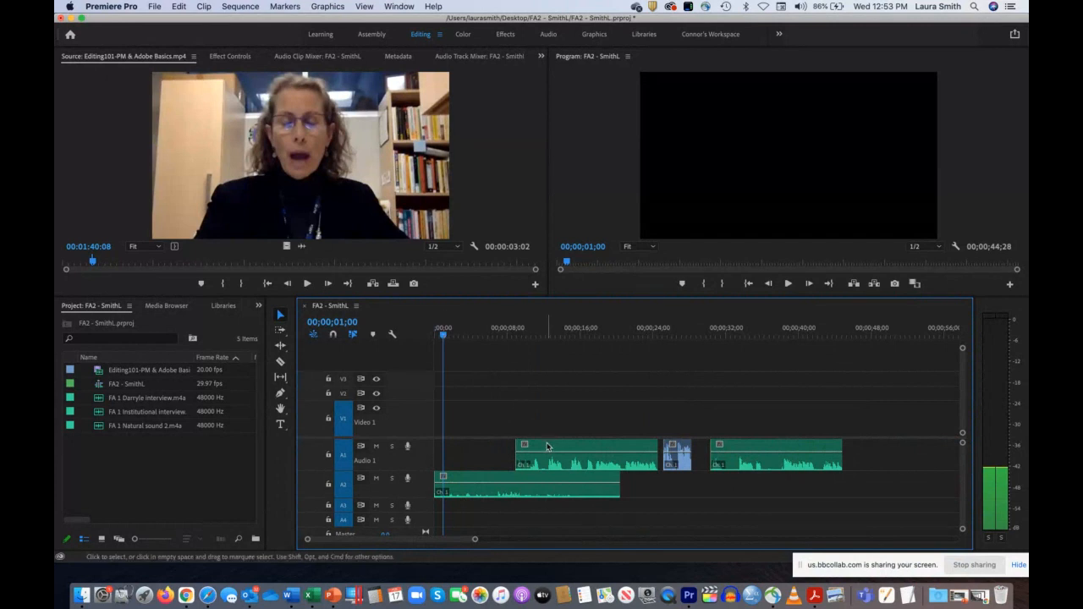
pyautogui.moveTo(546, 445); pyautogui.dragTo(477, 449)
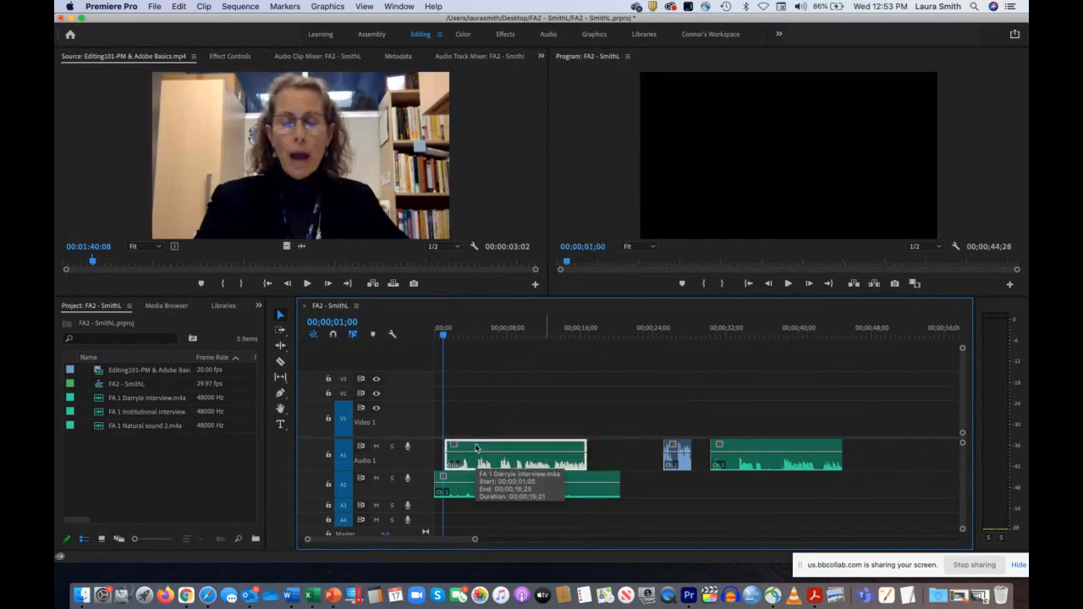
pyautogui.moveTo(474, 537); pyautogui.dragTo(407, 540)
pyautogui.moveTo(704, 446); pyautogui.dragTo(683, 448)
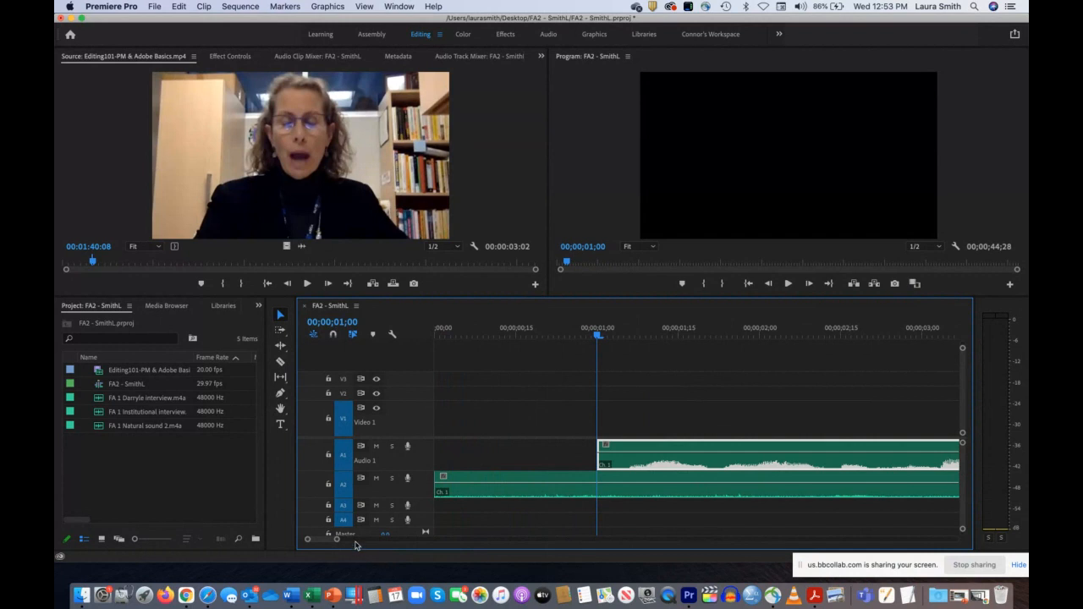
pyautogui.moveTo(335, 542); pyautogui.dragTo(481, 539)
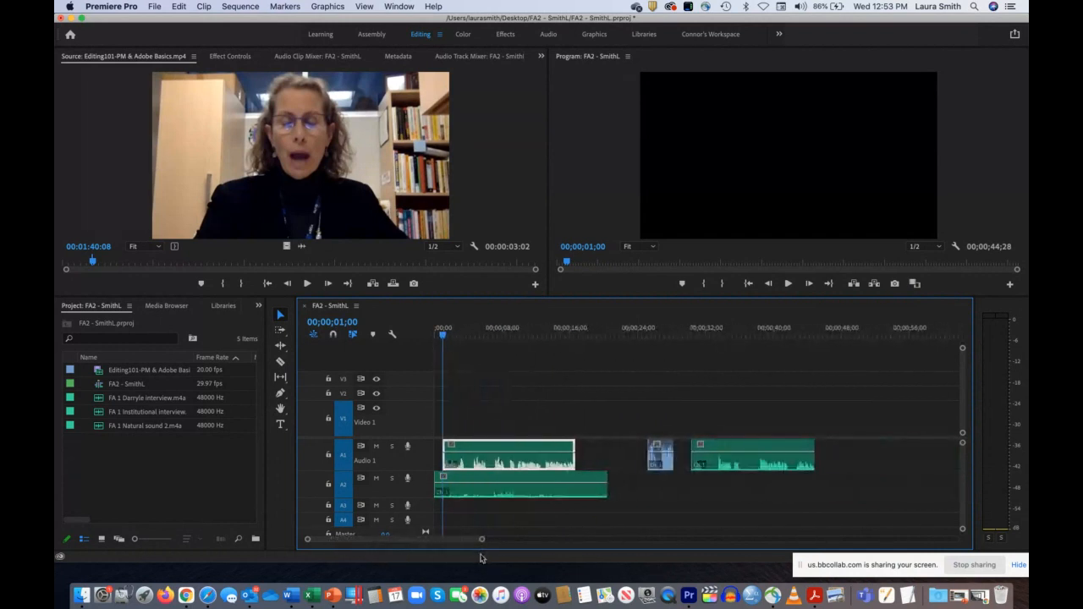
# Step: Play the sequence from its start to about 00;00;09;17 to check the interview over the natural sound
pyautogui.moveTo(441, 333); pyautogui.dragTo(421, 337)
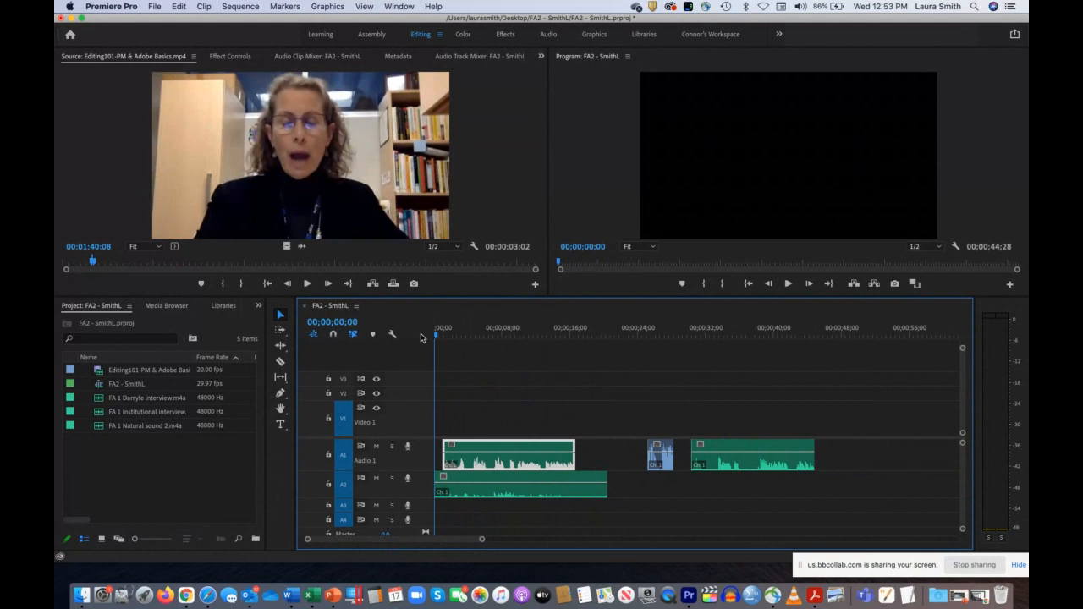
pyautogui.press('space')
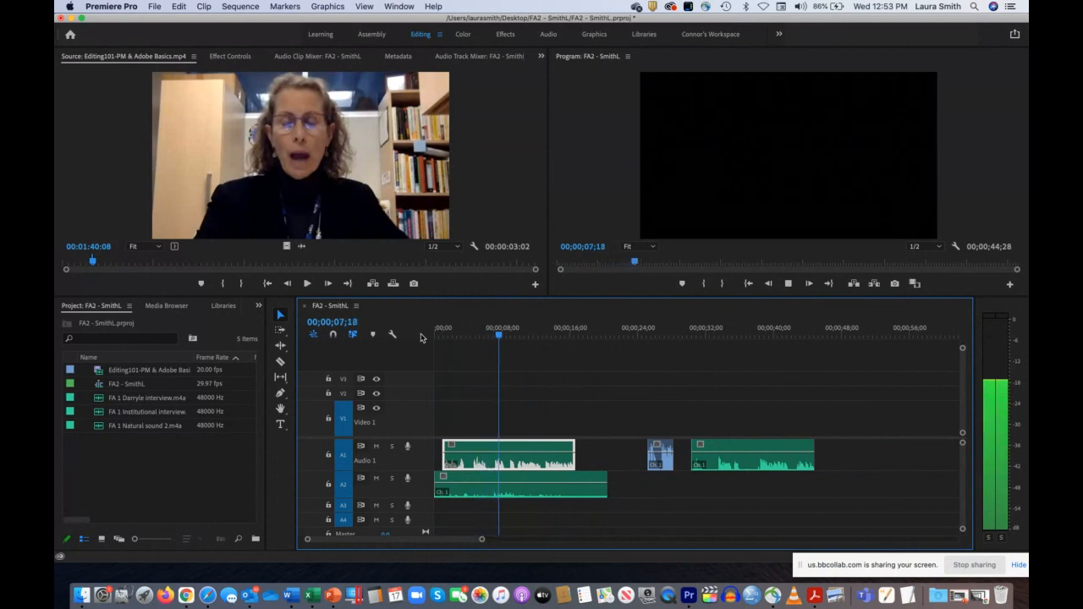
pyautogui.press('space')
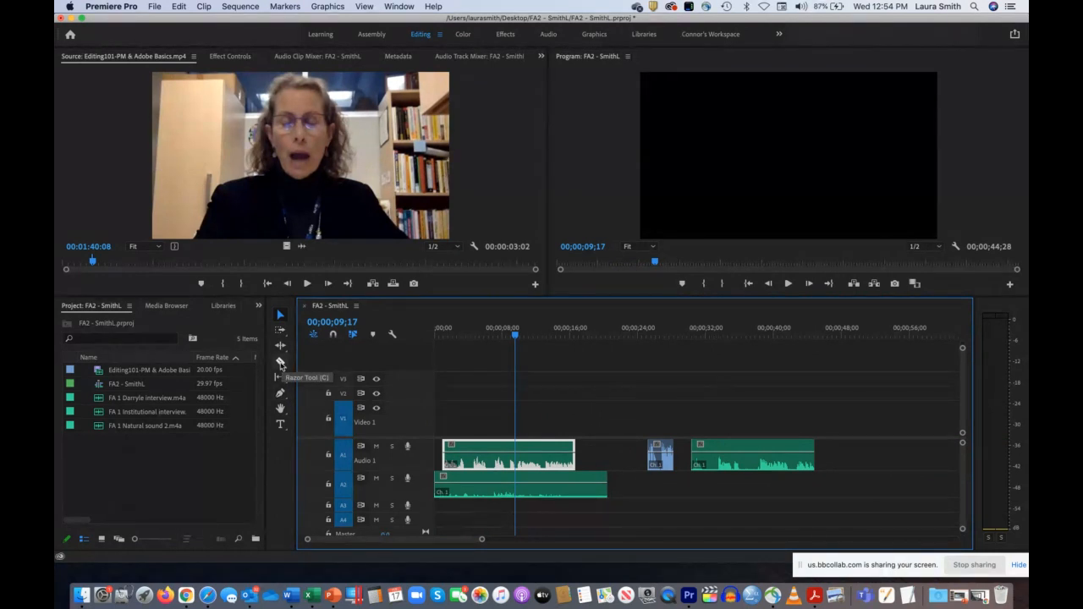
# Step: Razor off and delete the opening piece of the short middle clip on Audio 1, and extend the clip's start back to about 20 seconds
pyautogui.click(280, 363)
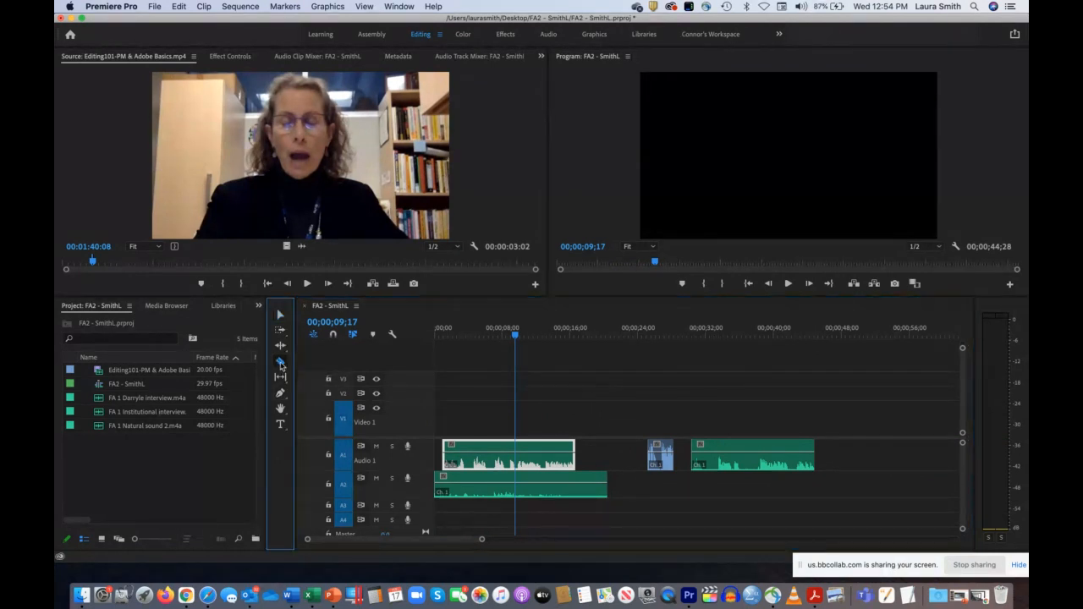
pyautogui.click(653, 458)
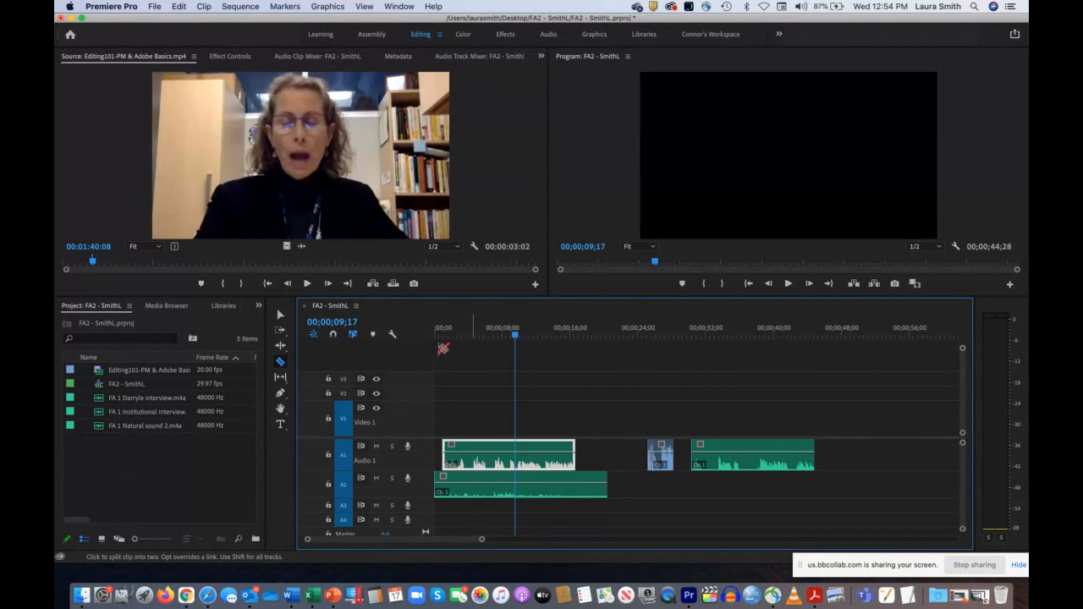
pyautogui.click(280, 314)
pyautogui.click(649, 446)
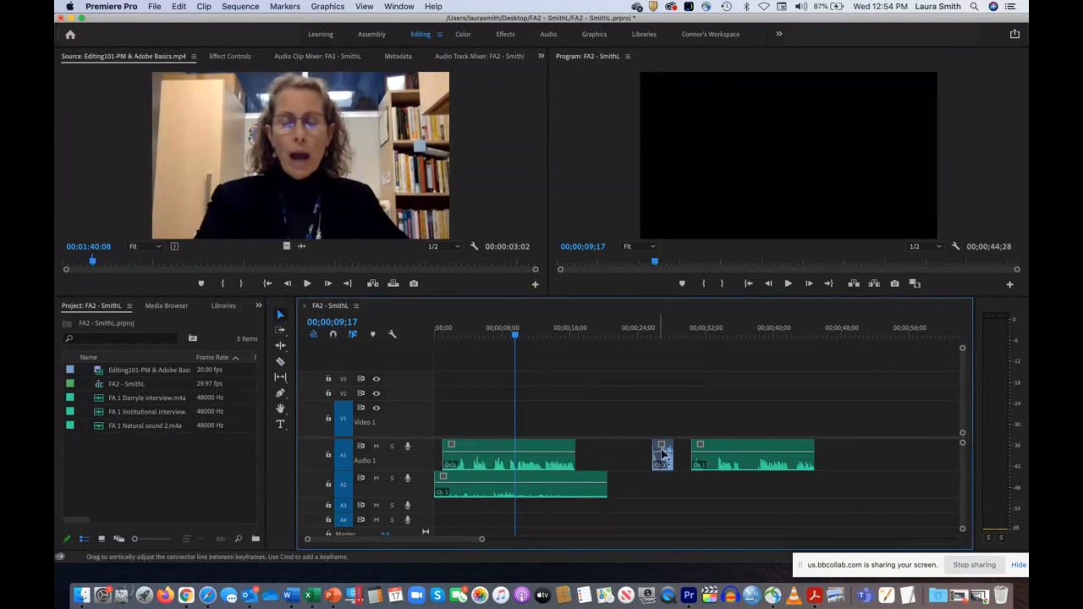
pyautogui.moveTo(651, 448); pyautogui.dragTo(675, 454)
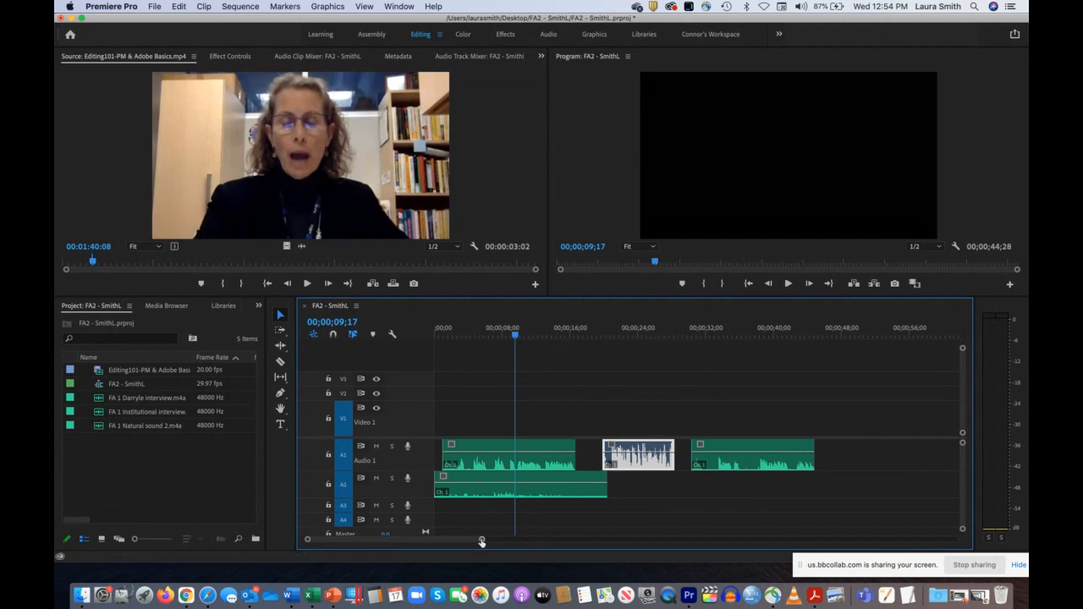
# Step: Replay the opening of the sequence to about 00;00;09;19 to listen to the two overlapping audio layers
pyautogui.moveTo(512, 331); pyautogui.dragTo(429, 334)
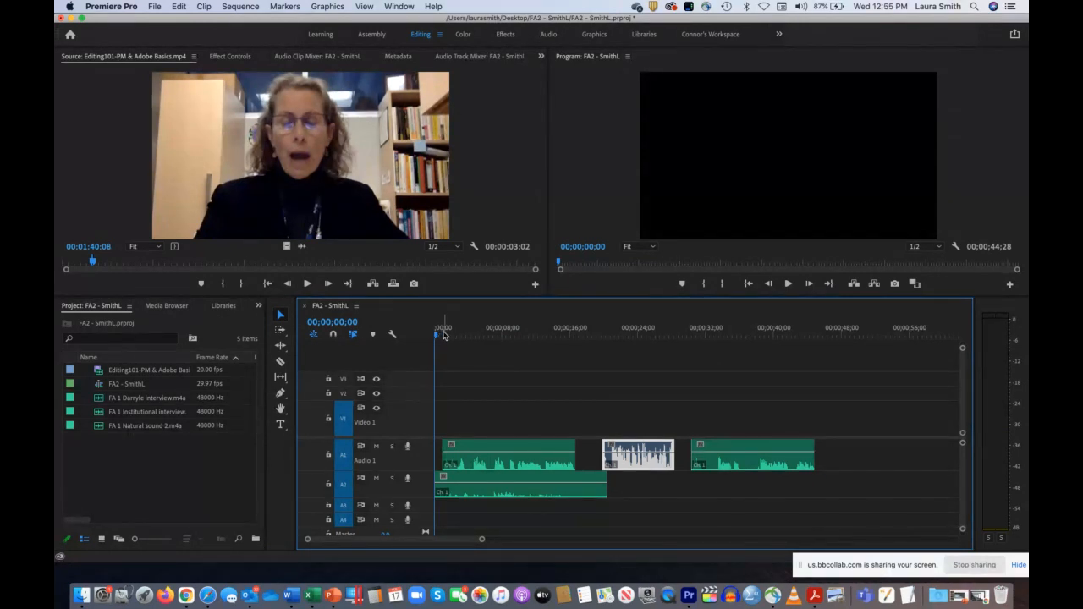
pyautogui.moveTo(442, 336); pyautogui.dragTo(456, 336)
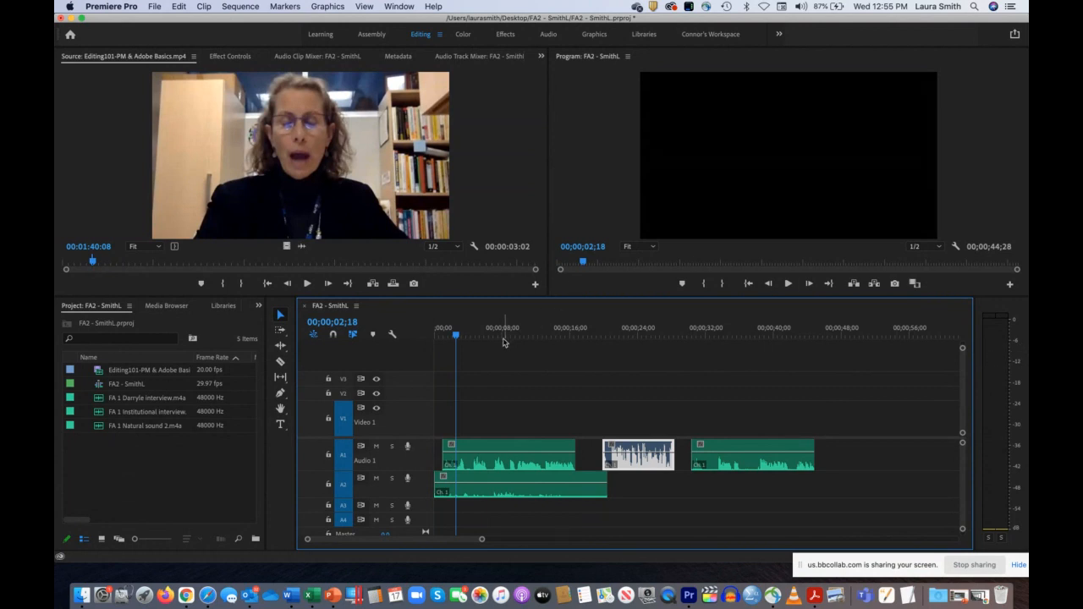
pyautogui.press('space')
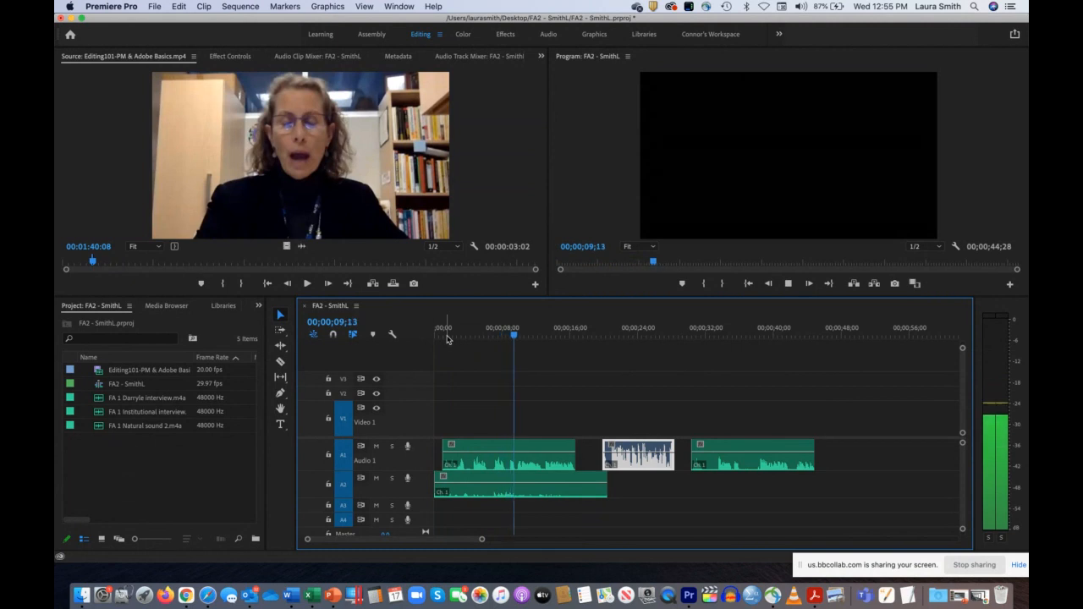
pyautogui.press('space')
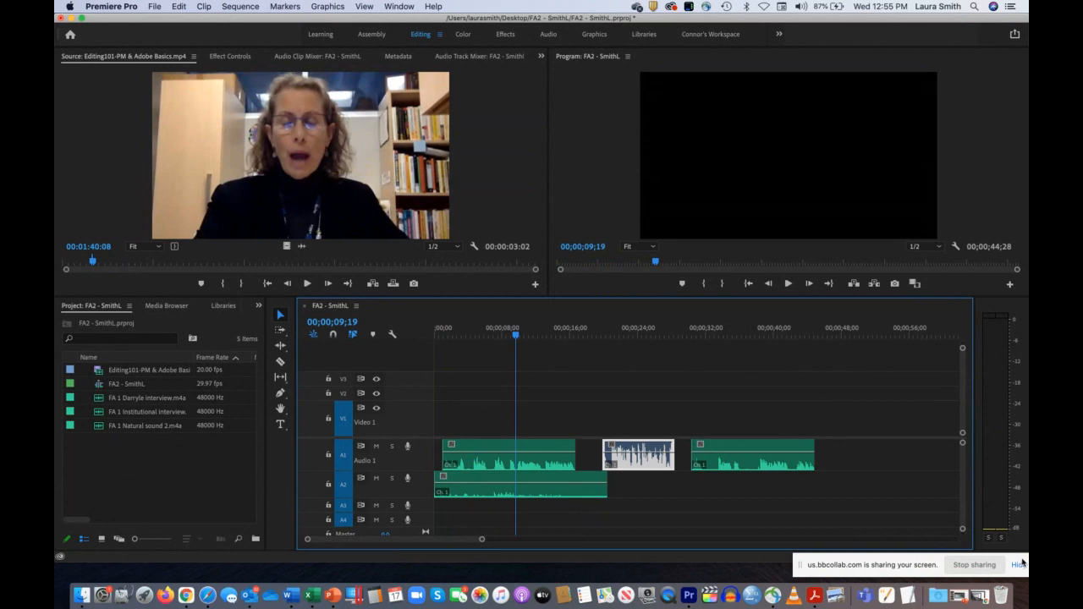
# Step: Show the Audio Track Mixer for the FA2 sequence, and briefly lock and unlock the Audio 2 track
pyautogui.click(399, 6)
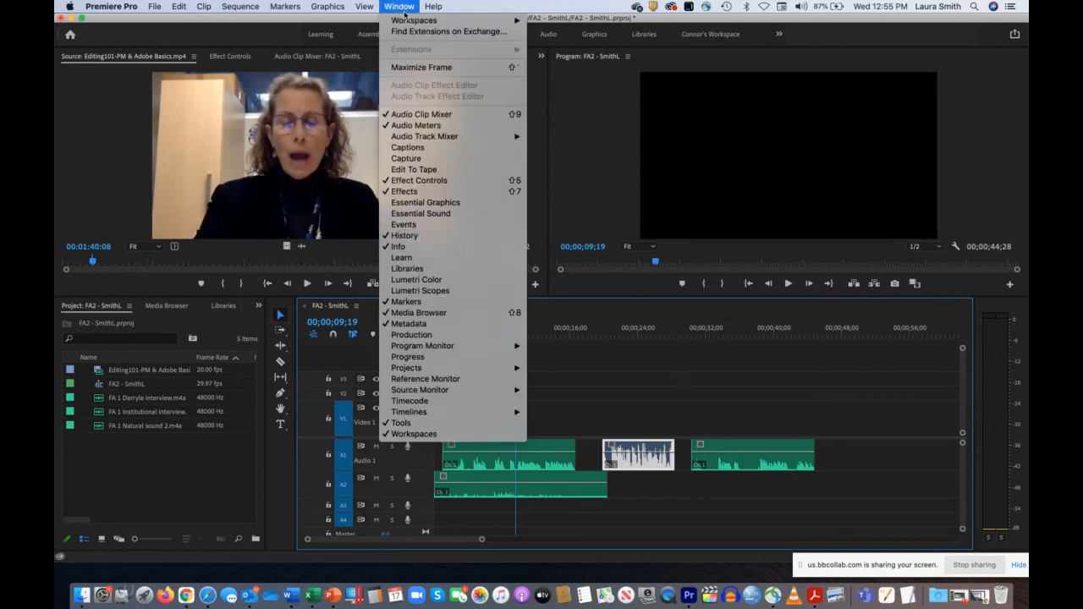
pyautogui.moveTo(437, 138)
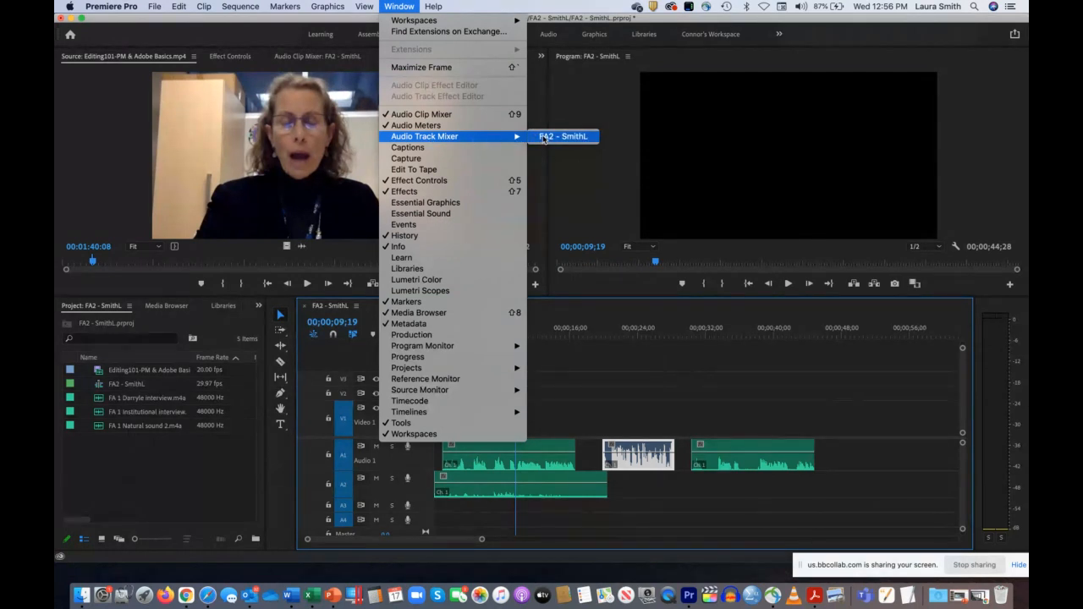
pyautogui.click(543, 137)
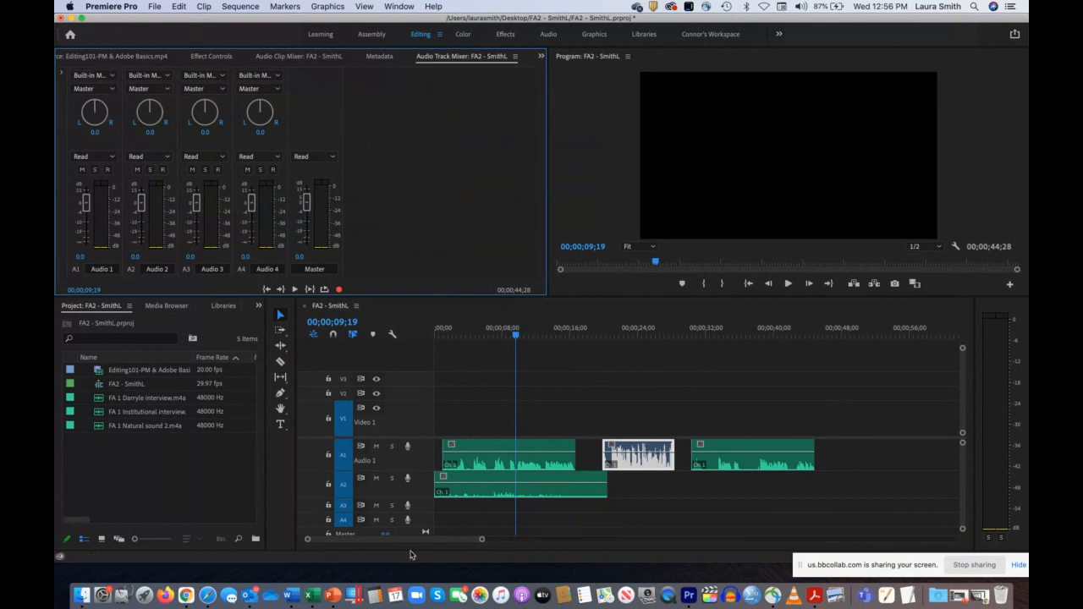
pyautogui.click(329, 484)
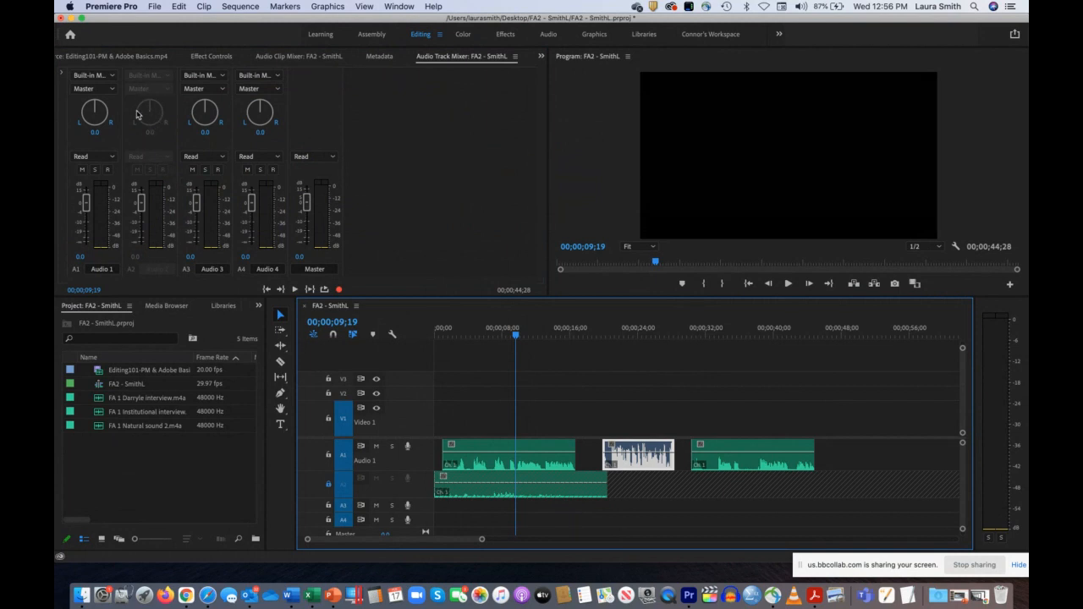
pyautogui.click(329, 485)
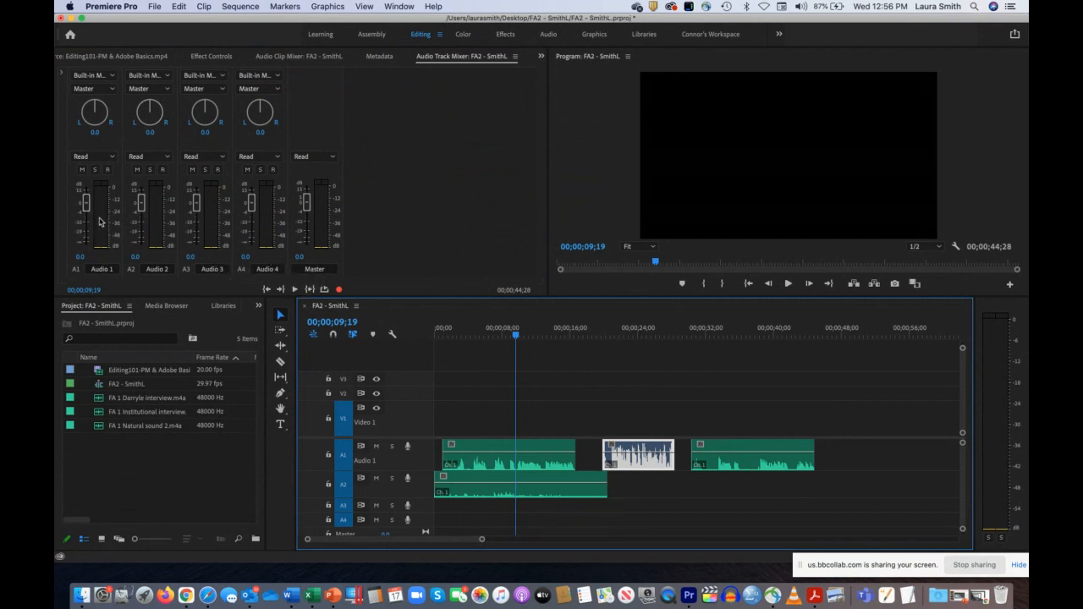
# Step: Pan Audio 1 fully left to -100 and Audio 2 fully right to 100, and play the layered section to check it
pyautogui.click(78, 128)
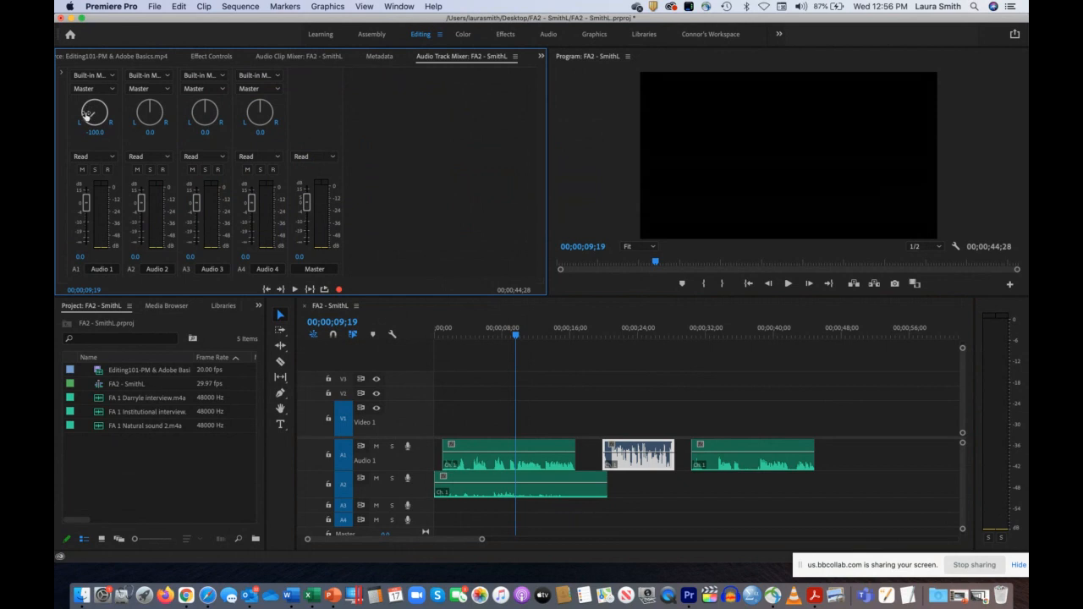
pyautogui.click(167, 125)
pyautogui.moveTo(516, 334); pyautogui.dragTo(474, 336)
pyautogui.press('space')
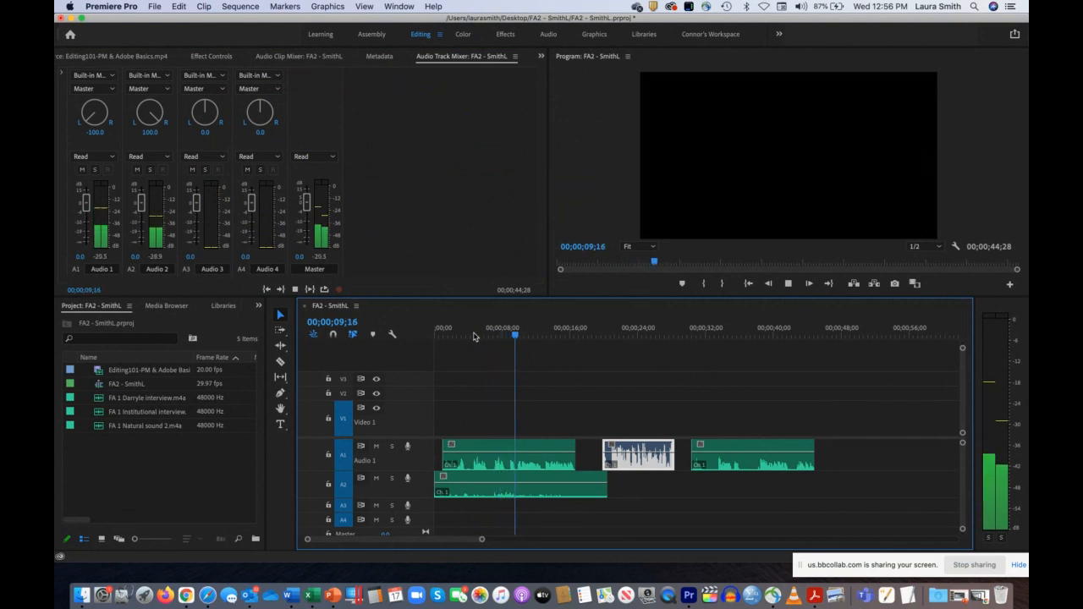
pyautogui.press('space')
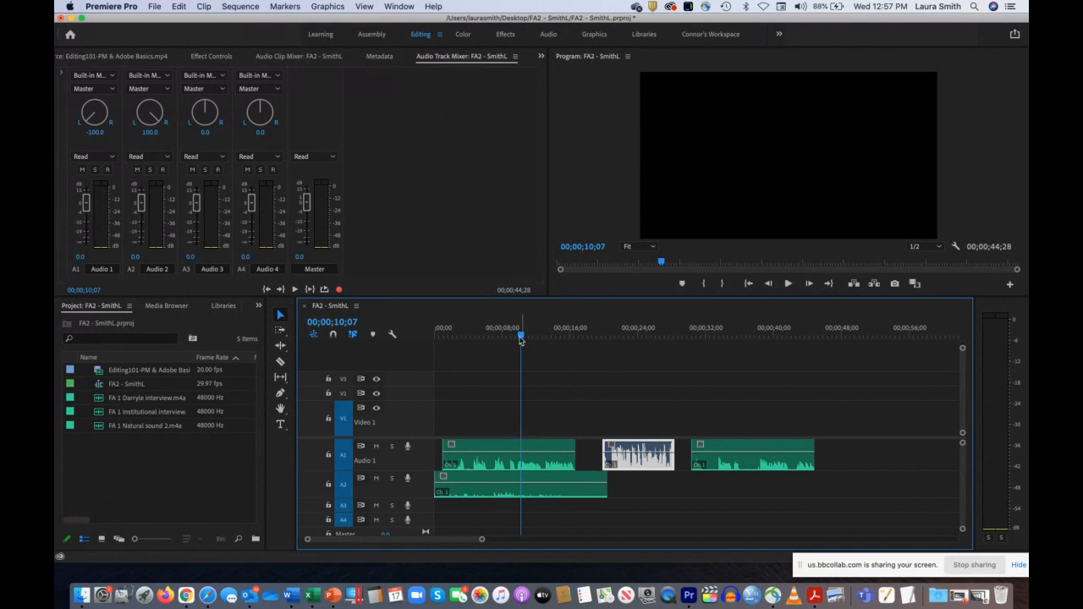
# Step: Solo the Audio 1 track and play the interview from near the start of the sequence
pyautogui.moveTo(521, 336); pyautogui.dragTo(486, 340)
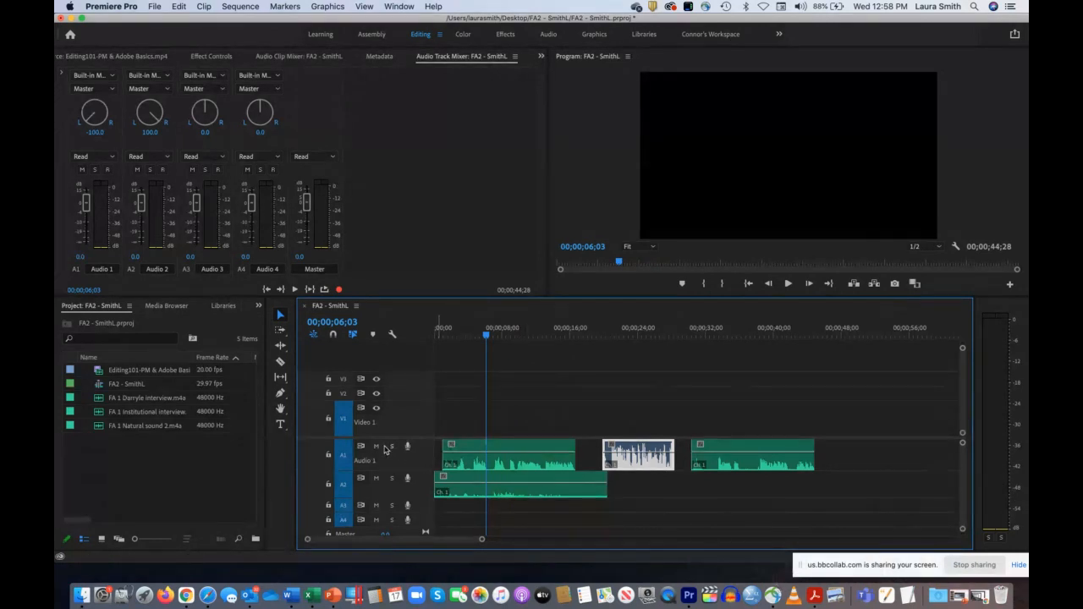
pyautogui.click(392, 446)
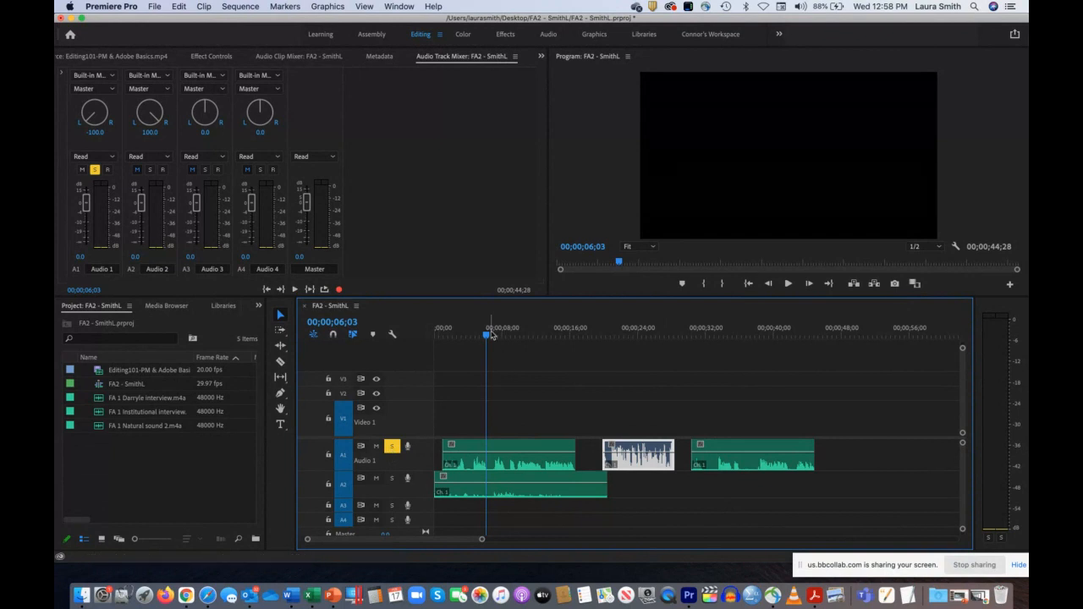
pyautogui.moveTo(485, 336); pyautogui.dragTo(438, 337)
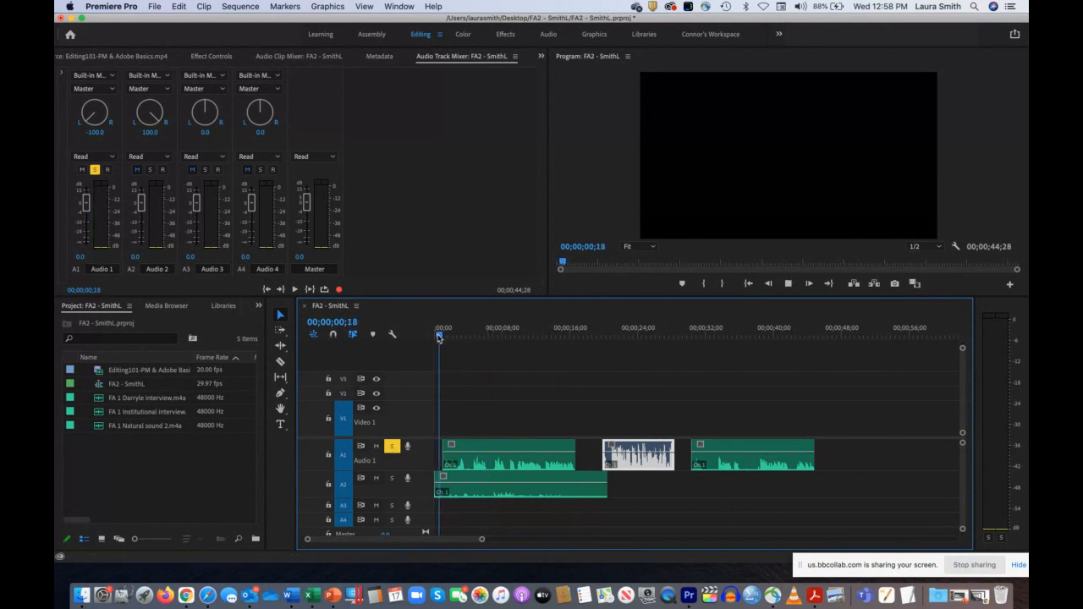
pyautogui.press('space')
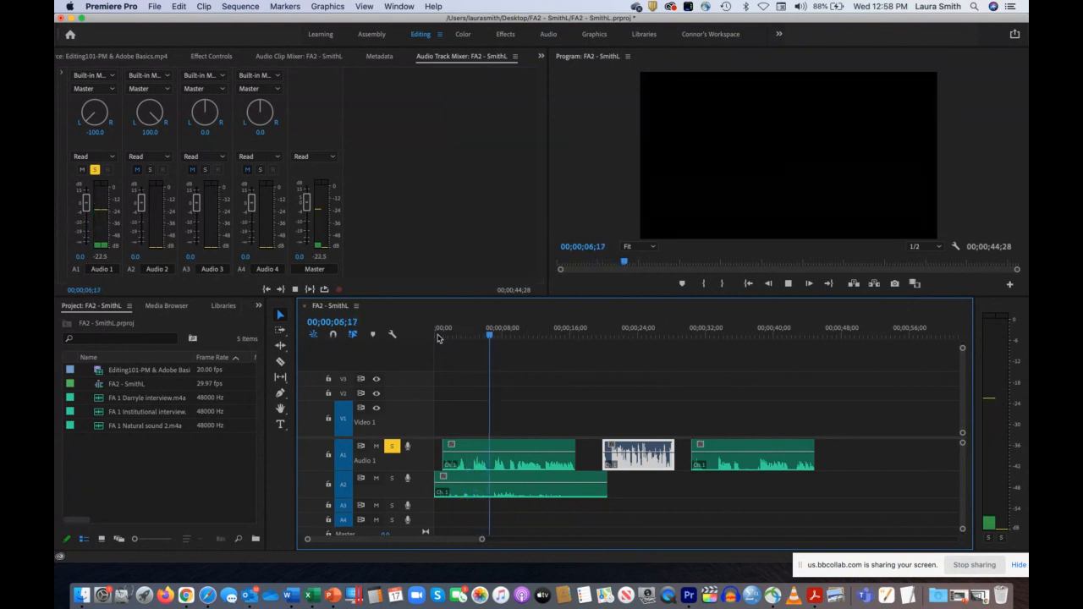
pyautogui.press('space')
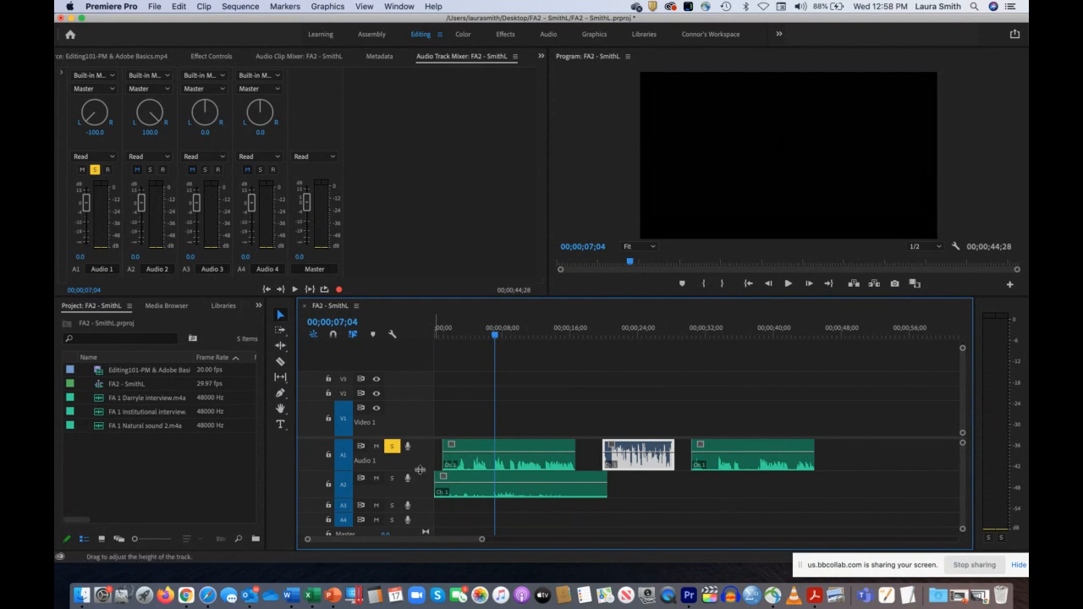
# Step: Make the Audio 1 track slightly taller, raise the first interview clip's volume line, and play the louder clip
pyautogui.moveTo(419, 469); pyautogui.dragTo(476, 447)
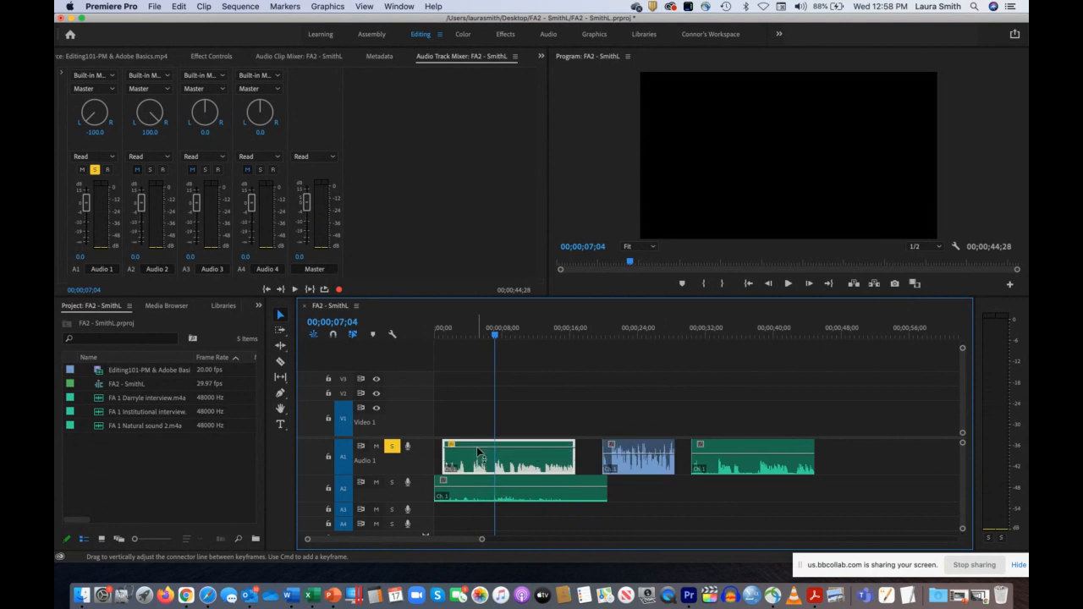
pyautogui.press('space')
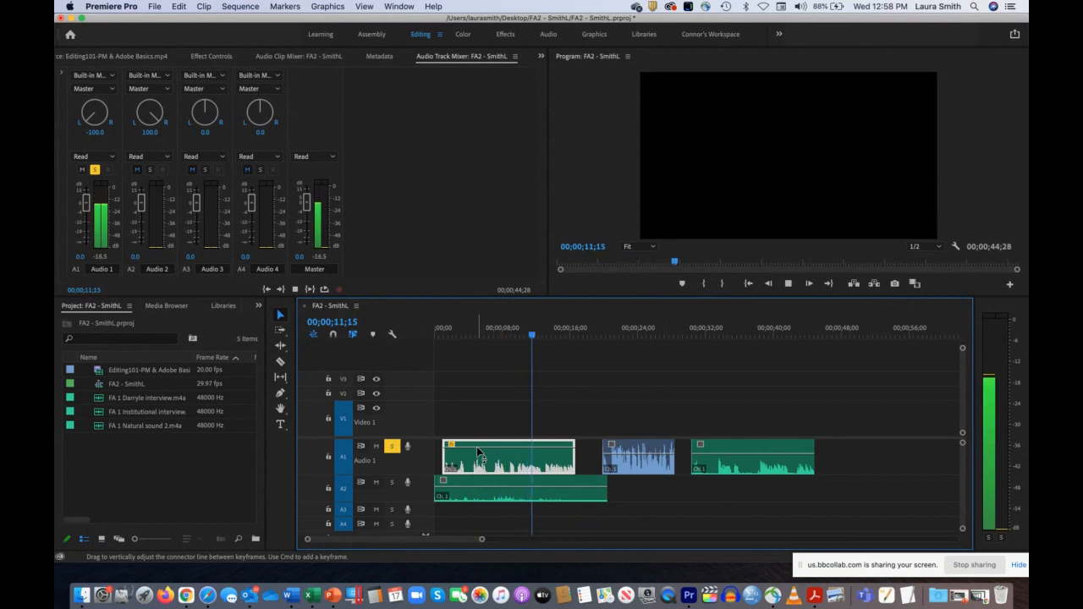
pyautogui.press('space')
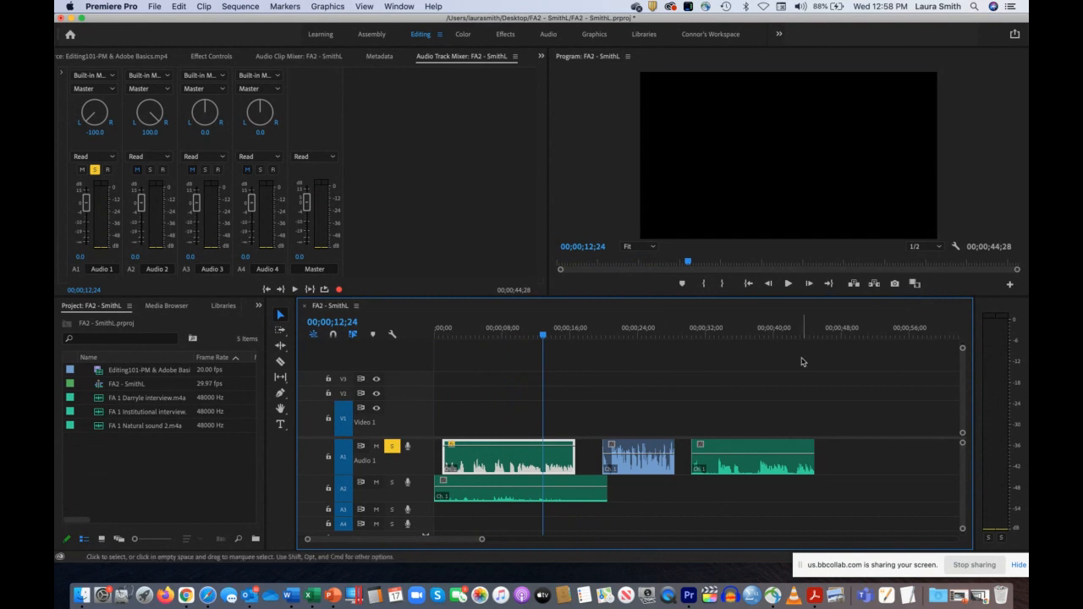
# Step: Play the end of the first Audio 1 clip, the second clip and the start of the third to compare their levels
pyautogui.moveTo(545, 336); pyautogui.dragTo(526, 337)
pyautogui.press('space')
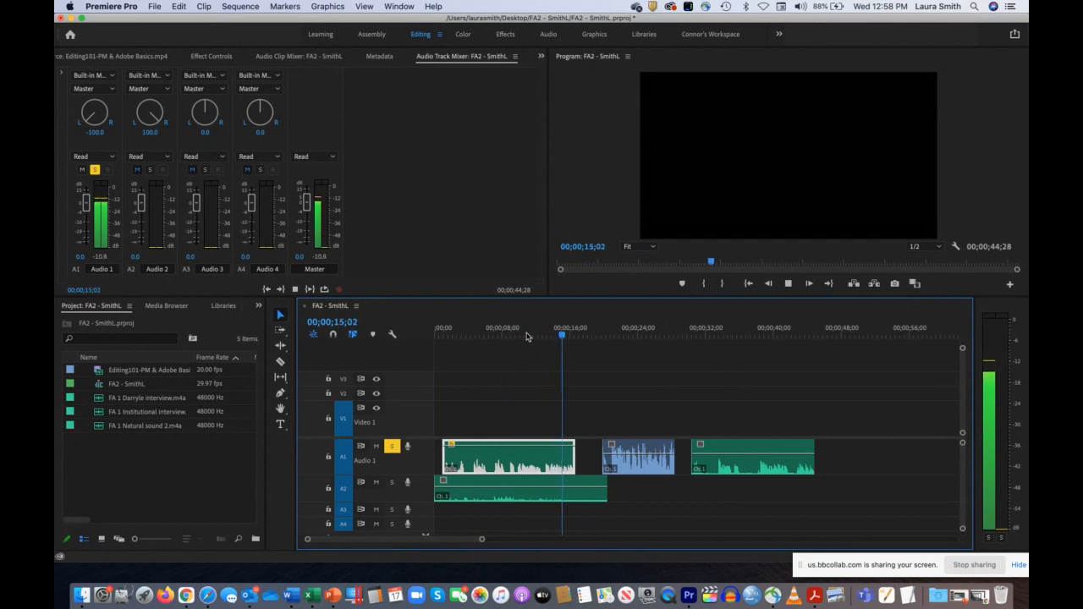
pyautogui.press('space')
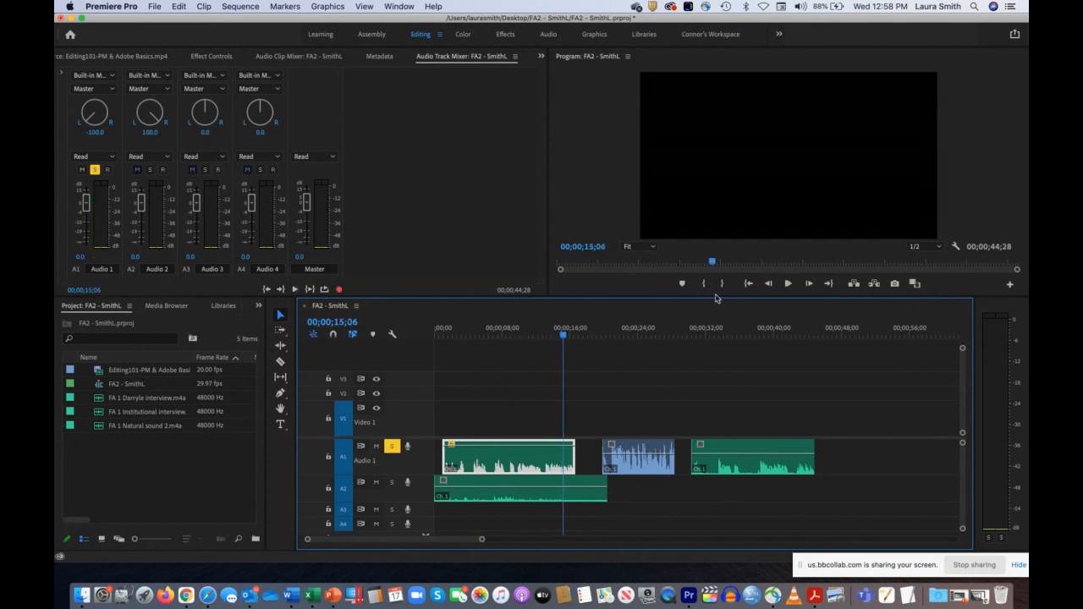
pyautogui.click(620, 329)
pyautogui.press('space')
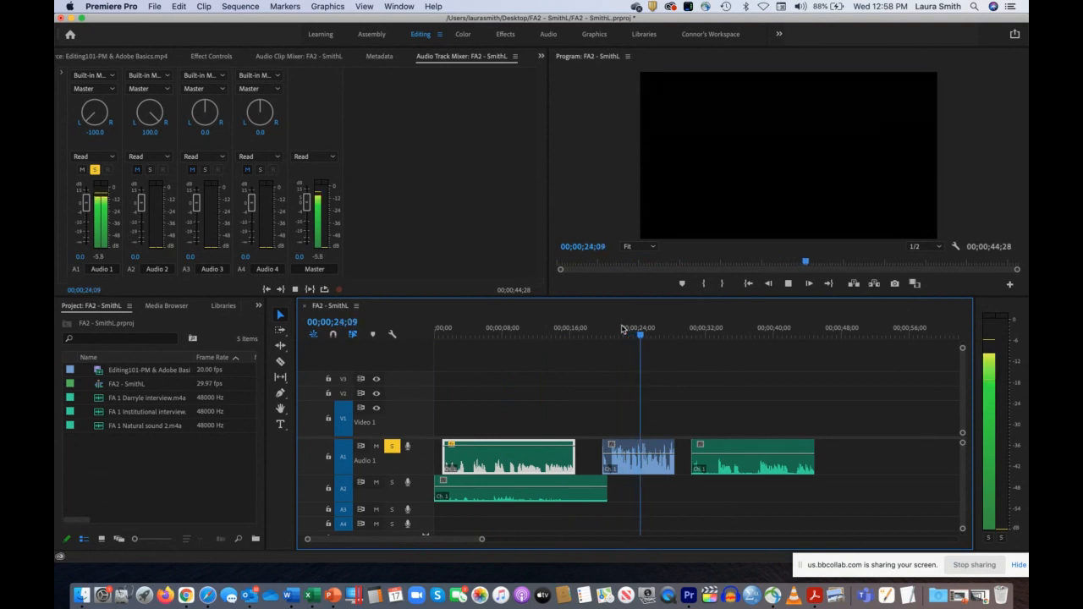
pyautogui.press('space')
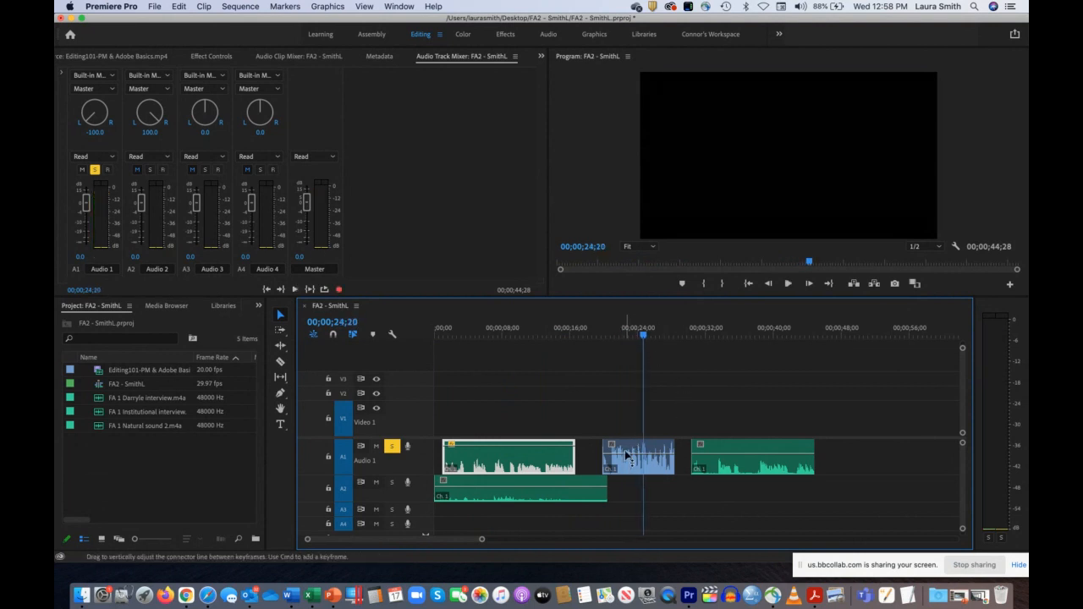
pyautogui.press('space')
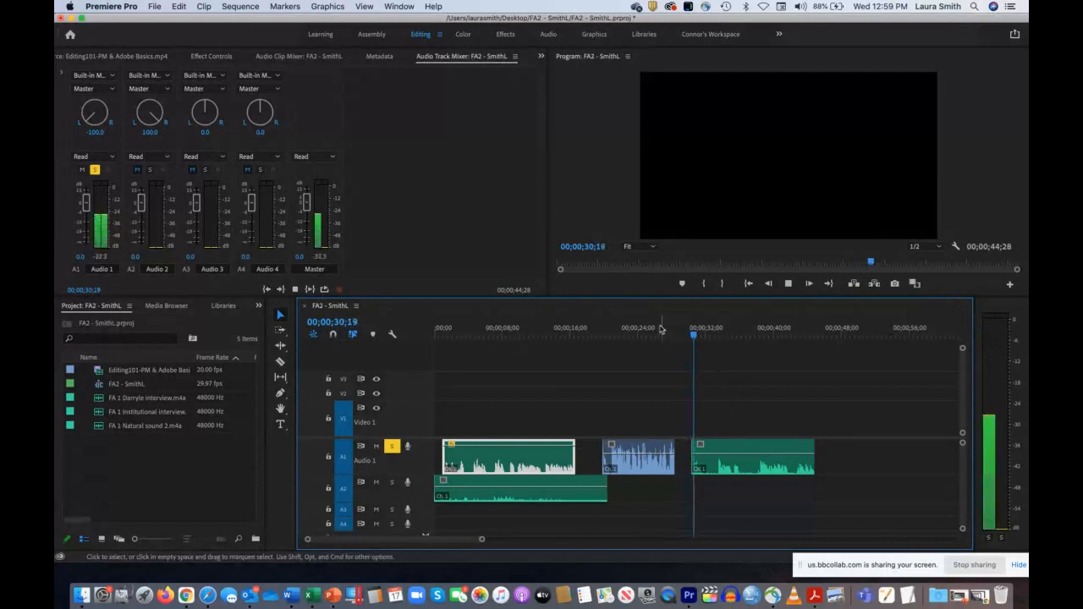
# Step: Lower the second Audio 1 clip's volume line to about -2.55 dB and play the quieter clip
pyautogui.moveTo(633, 329); pyautogui.dragTo(623, 337)
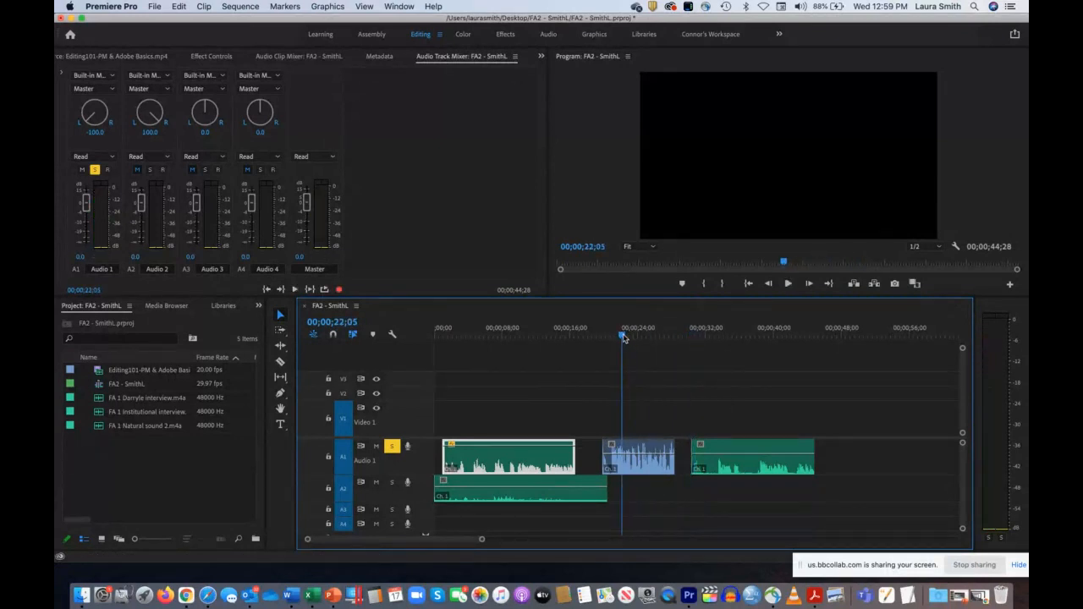
pyautogui.click(627, 458)
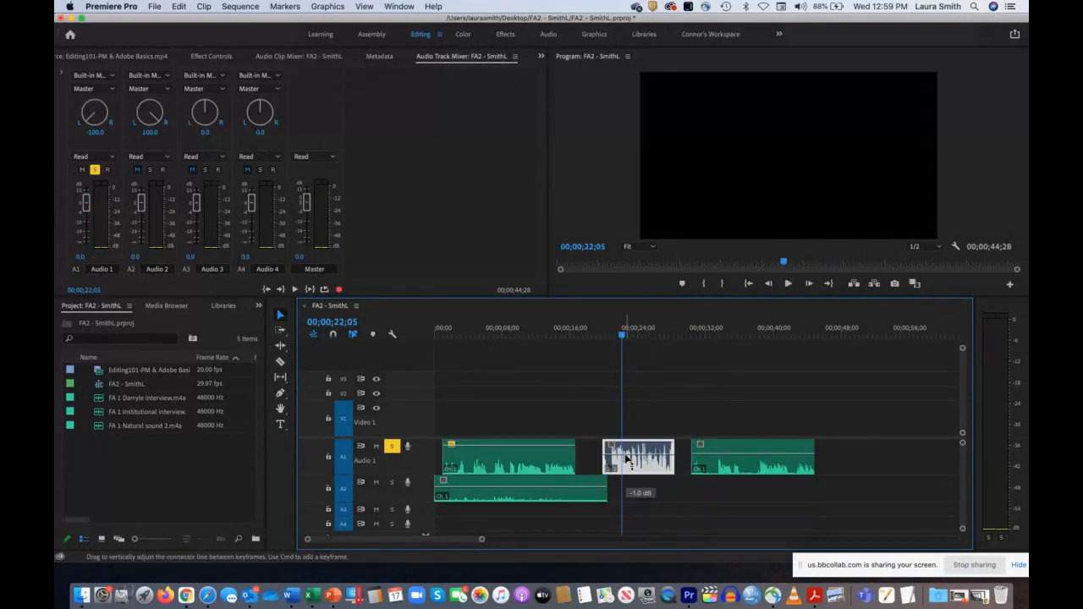
pyautogui.press('space')
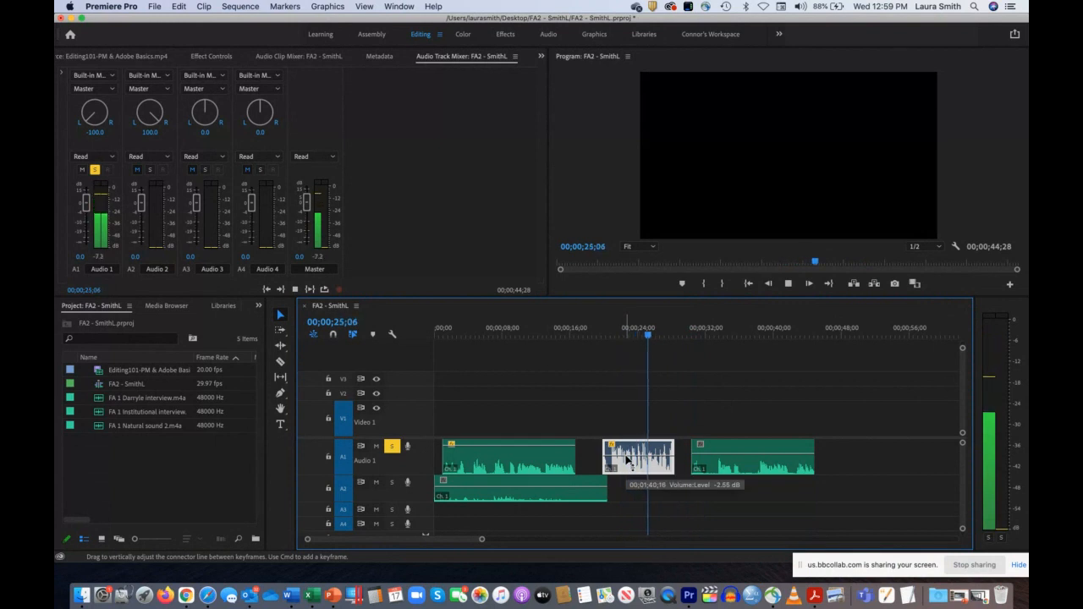
pyautogui.press('space')
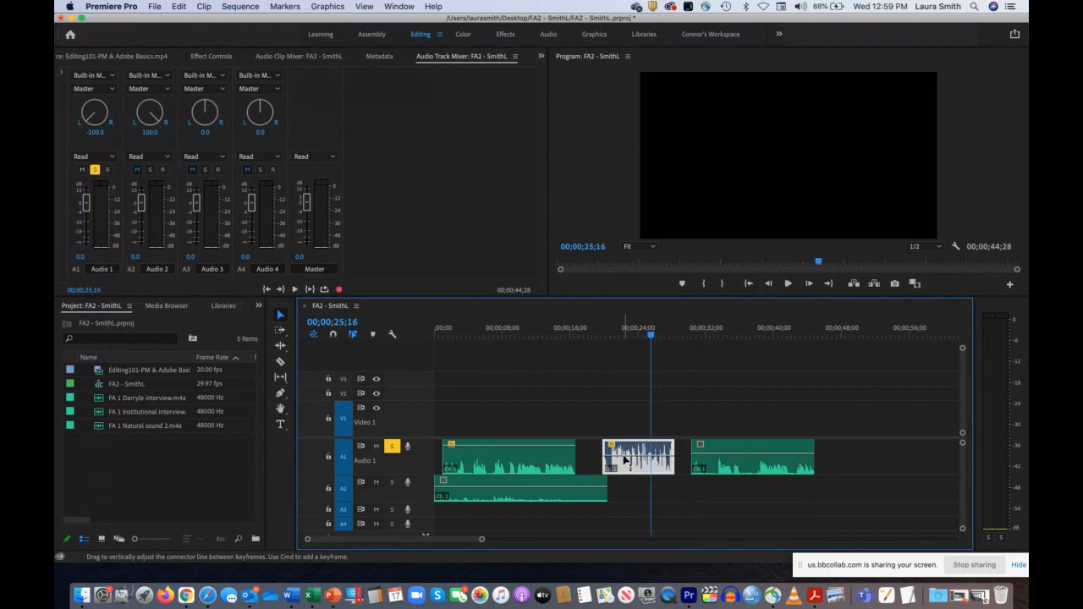
pyautogui.press('space')
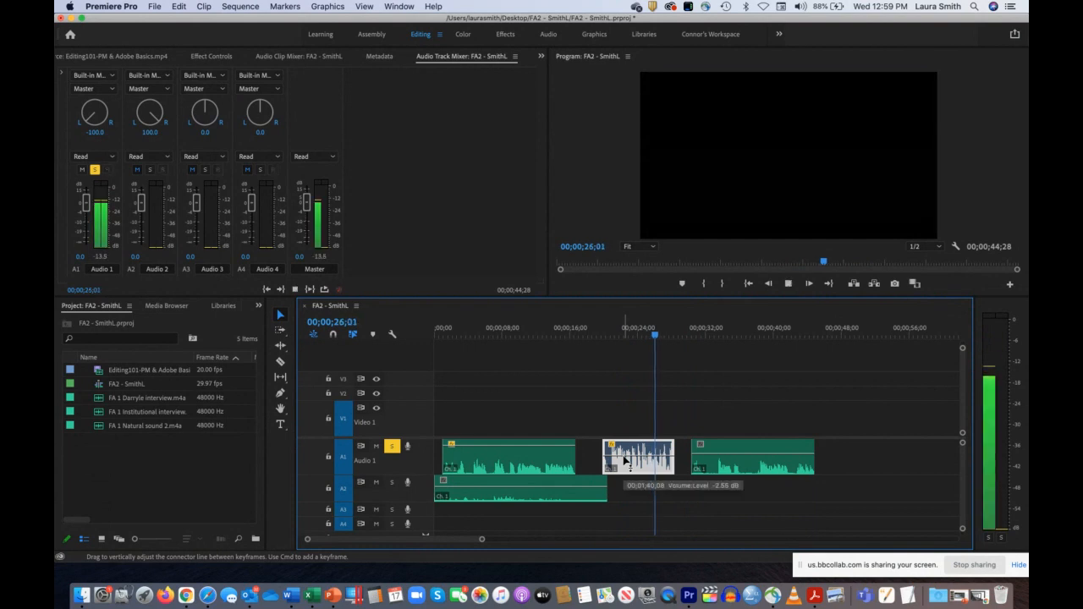
pyautogui.press('space')
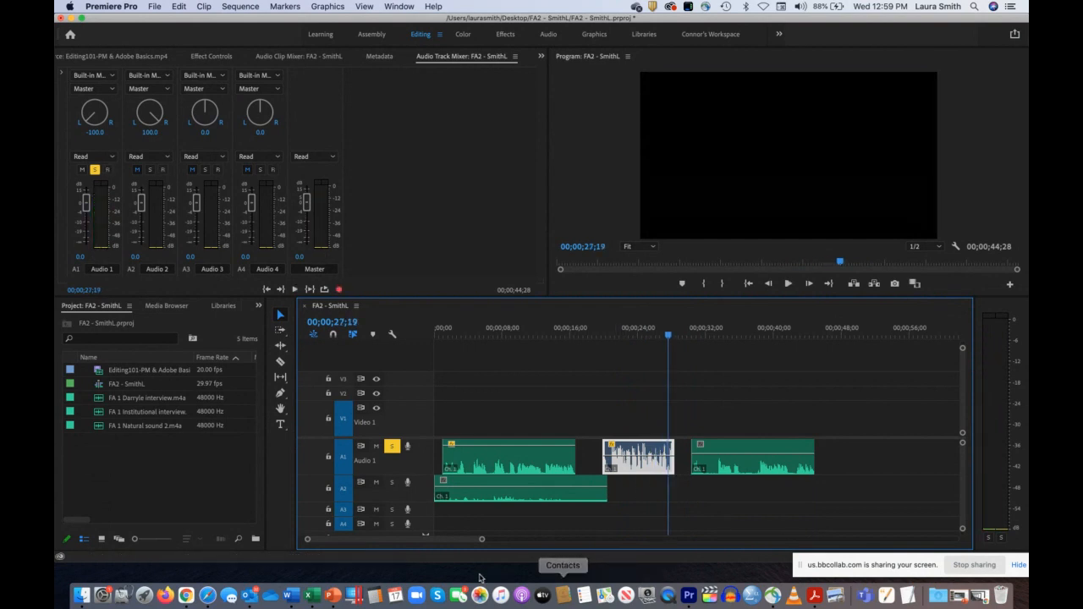
# Step: Trim a little off the start and about one second off the end of the second Audio 1 clip
pyautogui.moveTo(481, 542); pyautogui.dragTo(415, 539)
pyautogui.moveTo(477, 448); pyautogui.dragTo(499, 446)
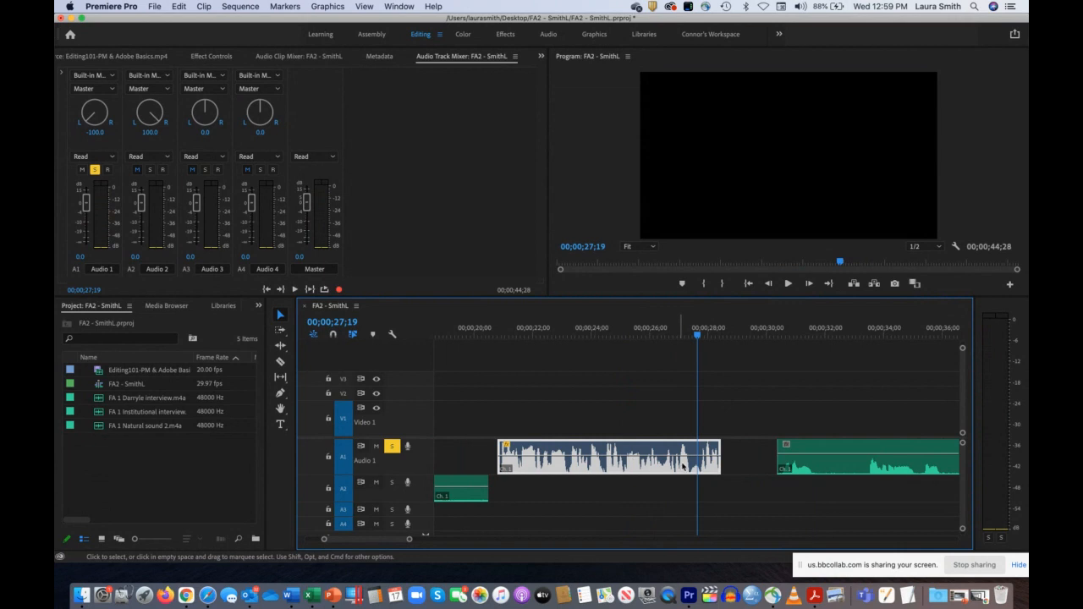
pyautogui.moveTo(719, 446); pyautogui.dragTo(692, 456)
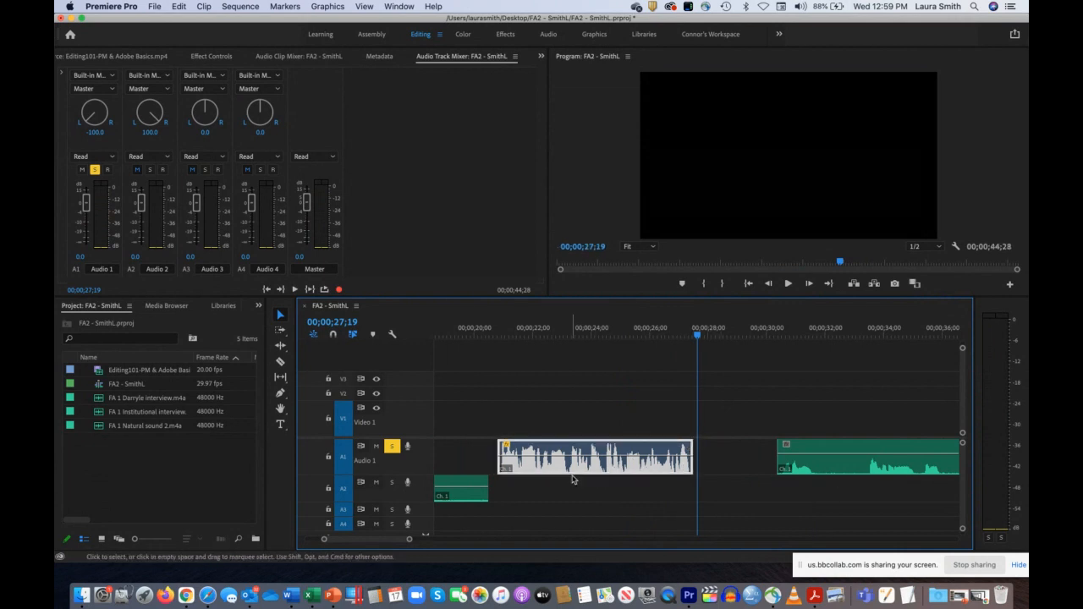
# Step: Move the second Audio 1 clip earlier so it follows closely after the first and overlaps the end of the Audio 2 clip
pyautogui.moveTo(585, 451); pyautogui.dragTo(522, 453)
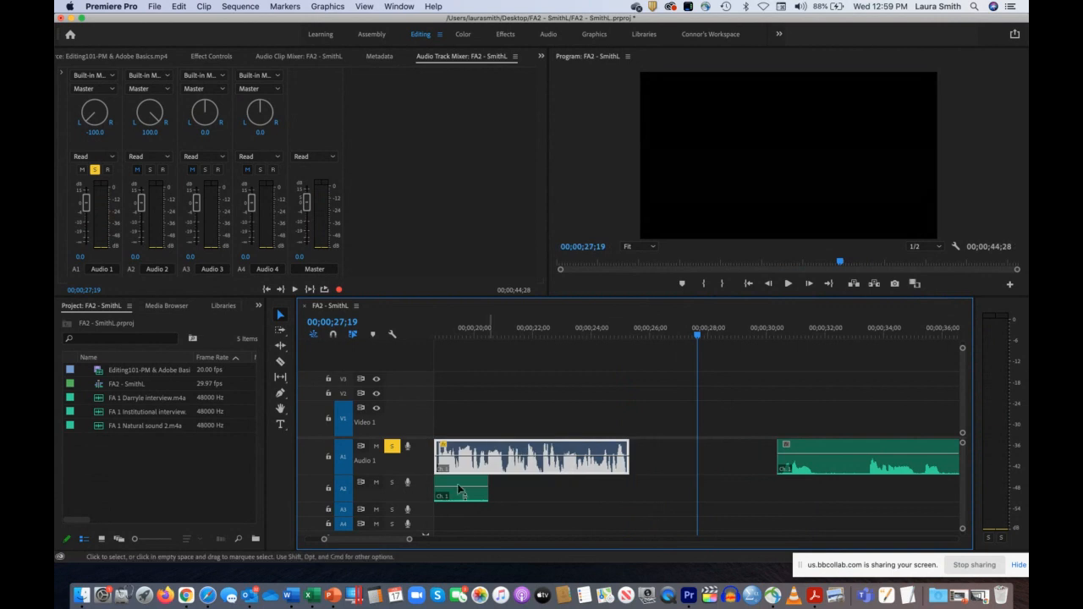
pyautogui.moveTo(407, 539); pyautogui.dragTo(500, 539)
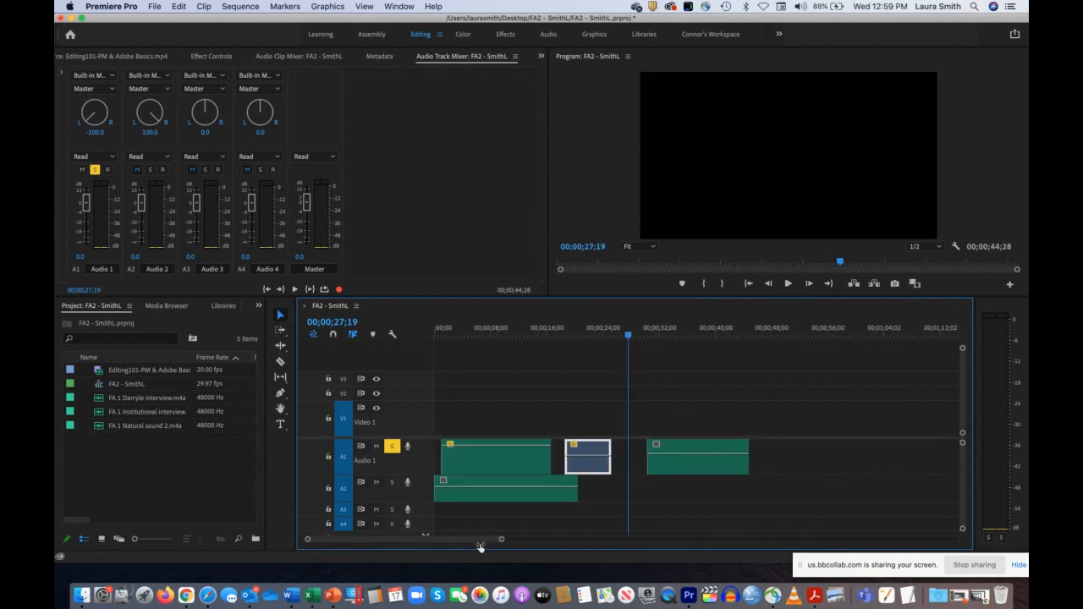
pyautogui.moveTo(589, 453); pyautogui.dragTo(576, 454)
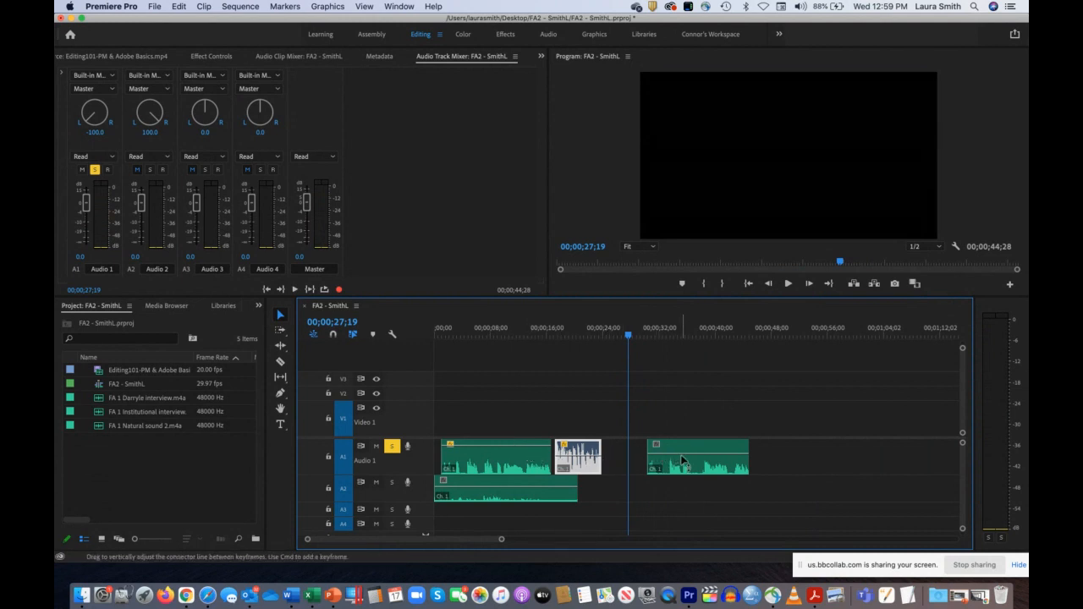
# Step: Scrub through the first two Audio 1 clips and play from 00;00;13;04 past the end of the second clip
pyautogui.moveTo(575, 333); pyautogui.dragTo(581, 360)
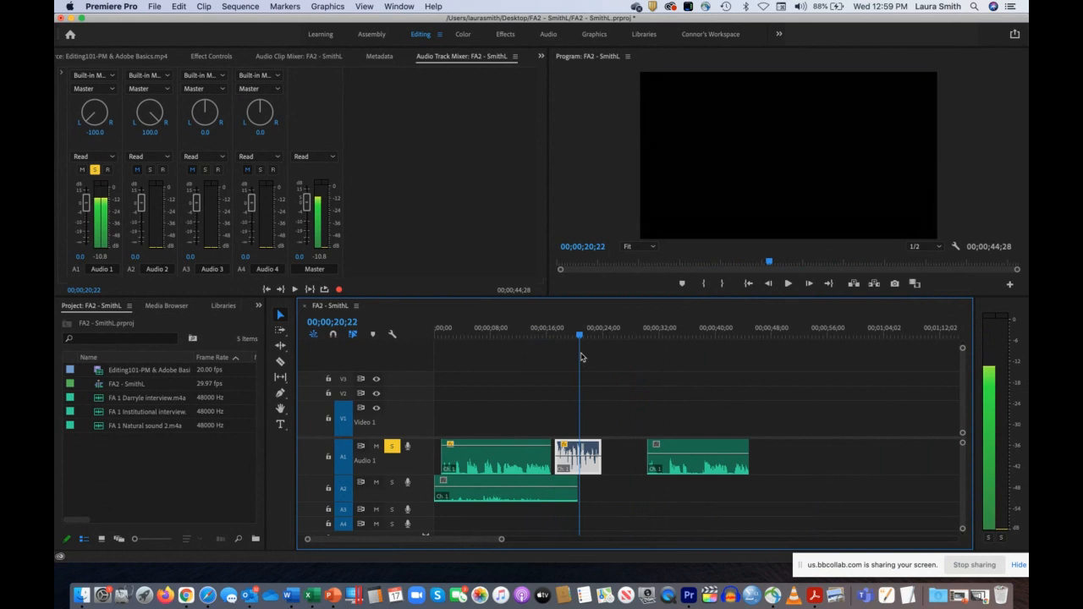
pyautogui.moveTo(581, 357); pyautogui.dragTo(474, 349)
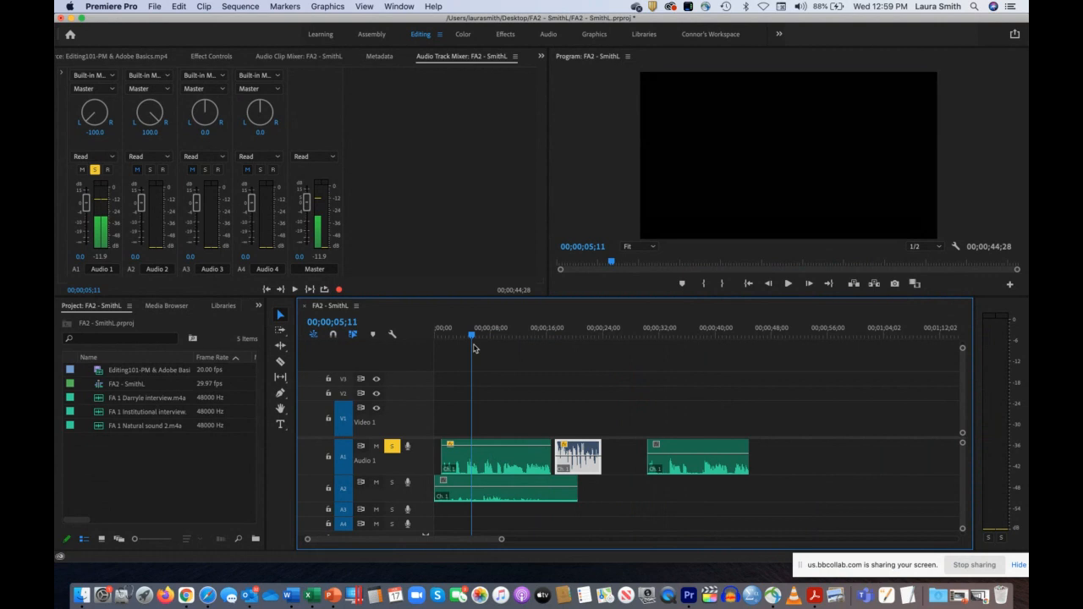
pyautogui.moveTo(474, 347); pyautogui.dragTo(528, 359)
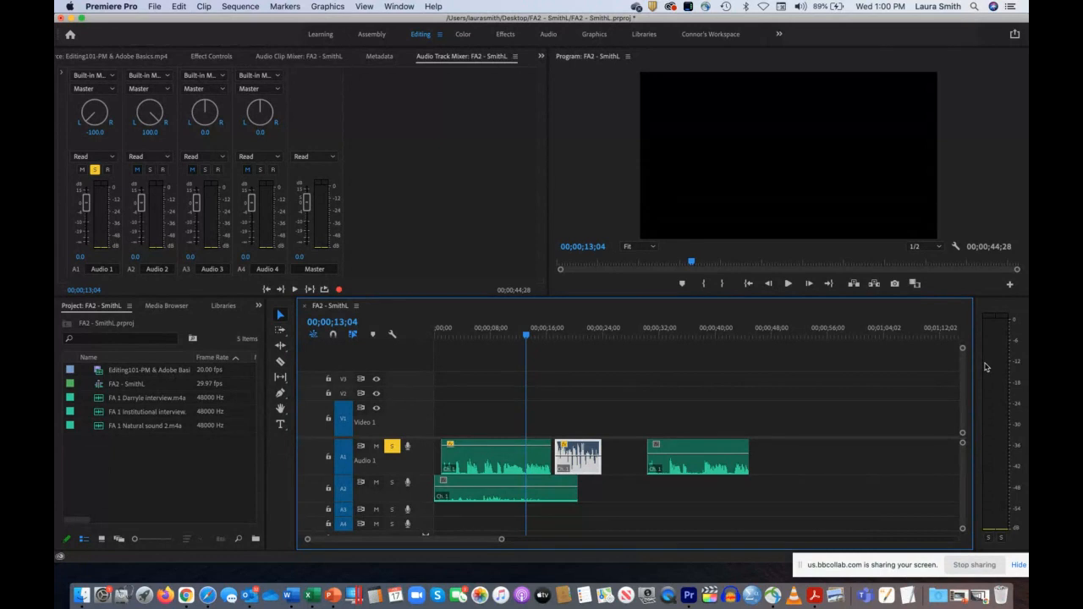
pyautogui.press('space')
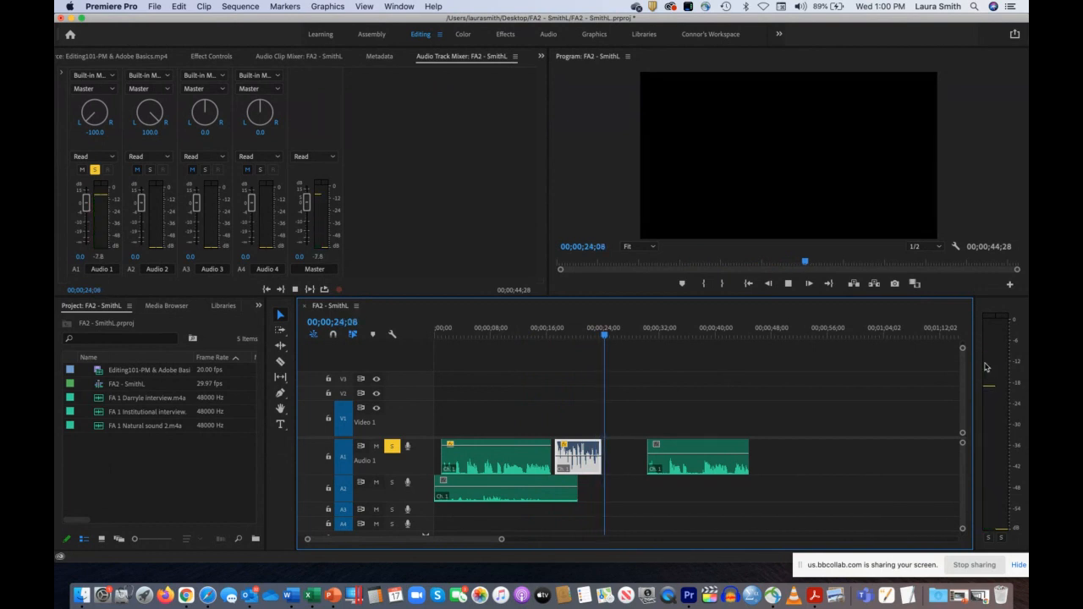
pyautogui.press('space')
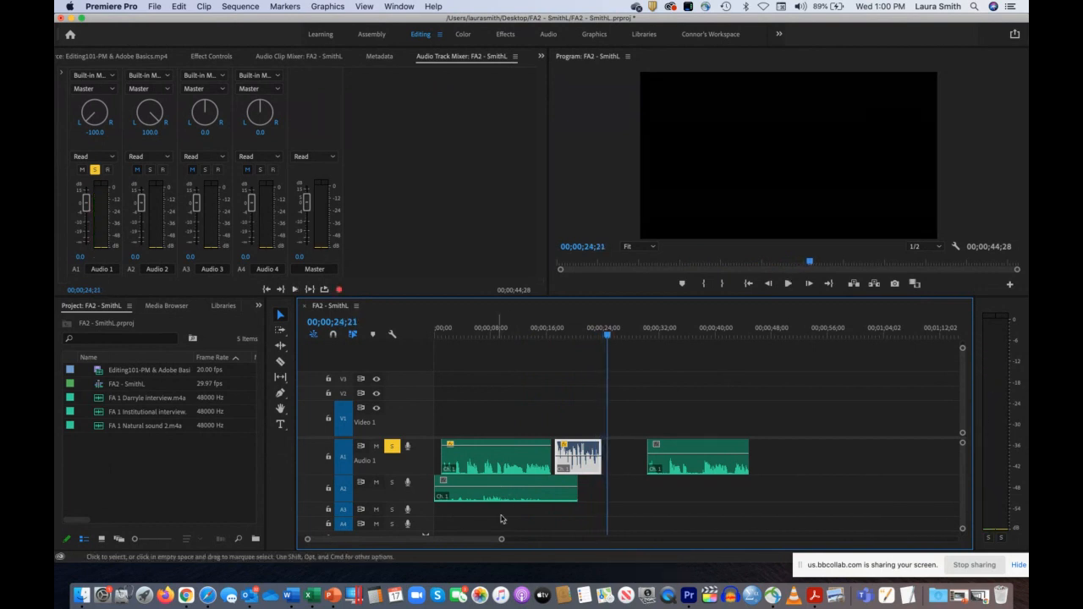
# Step: Try trimming the end of the second Audio 1 clip slightly, replay it, and extend the end back to about 00;00;24;00
pyautogui.moveTo(501, 539); pyautogui.dragTo(421, 544)
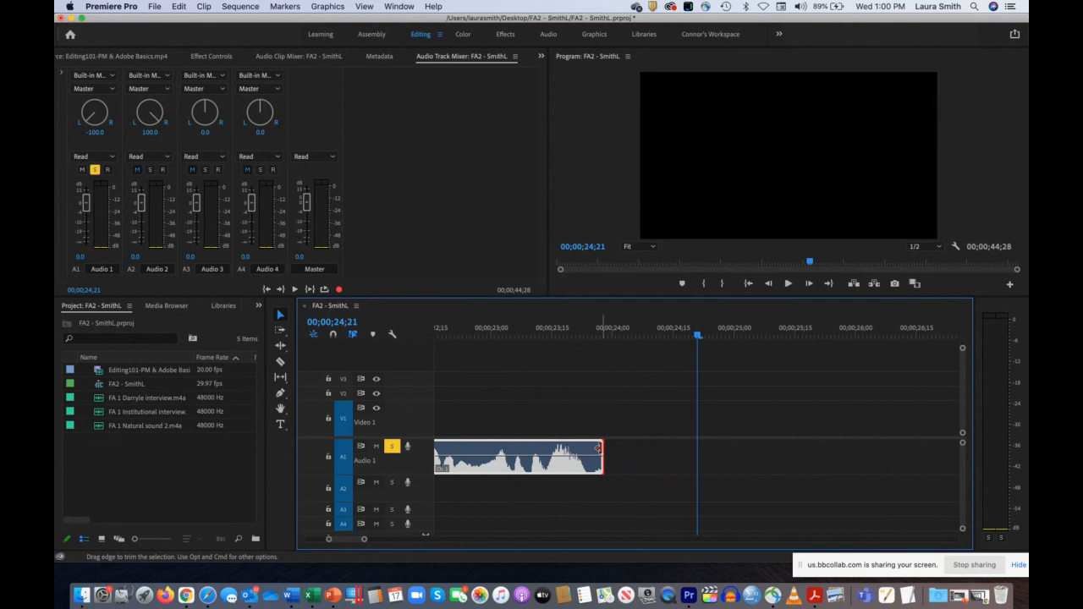
pyautogui.moveTo(598, 448); pyautogui.dragTo(592, 448)
pyautogui.moveTo(601, 335); pyautogui.dragTo(556, 338)
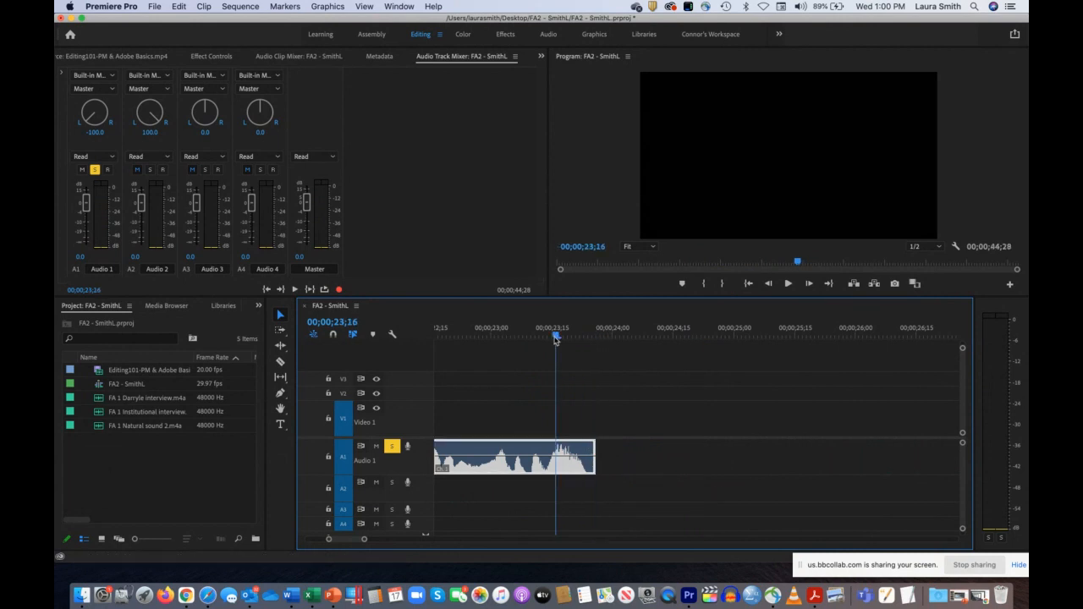
pyautogui.press('space')
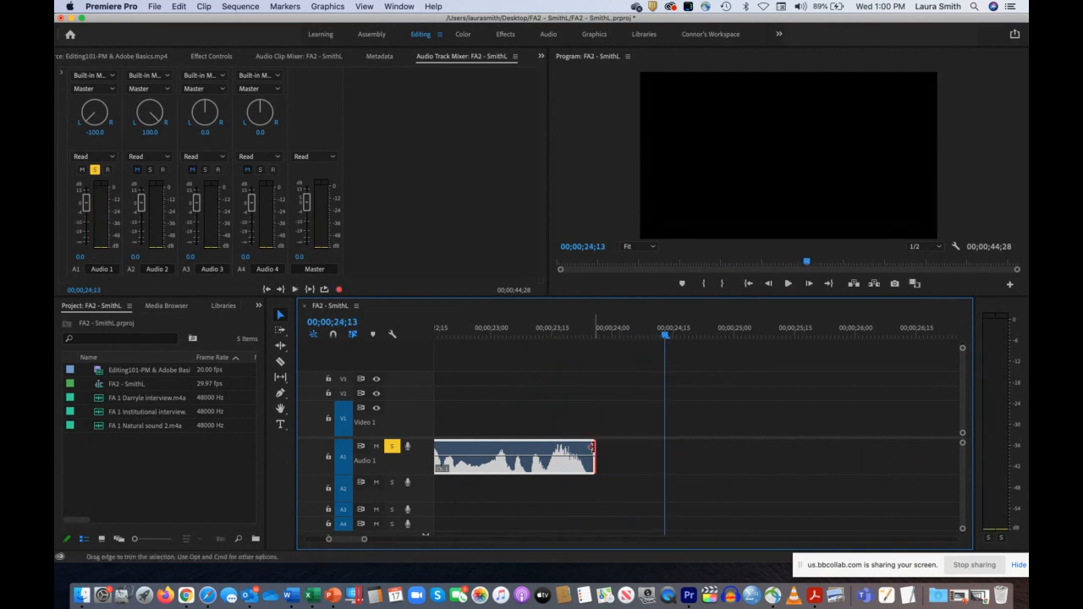
pyautogui.moveTo(595, 447); pyautogui.dragTo(609, 446)
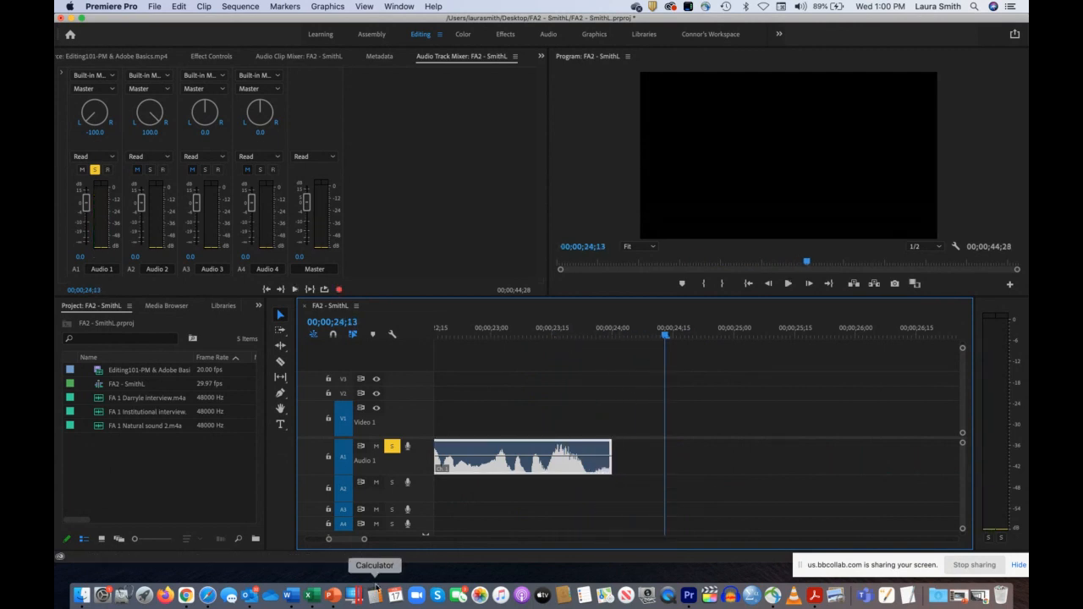
# Step: Split the second Audio 1 clip with the Razor tool just after 00;00;23;25 and delete the short tail piece
pyautogui.click(604, 328)
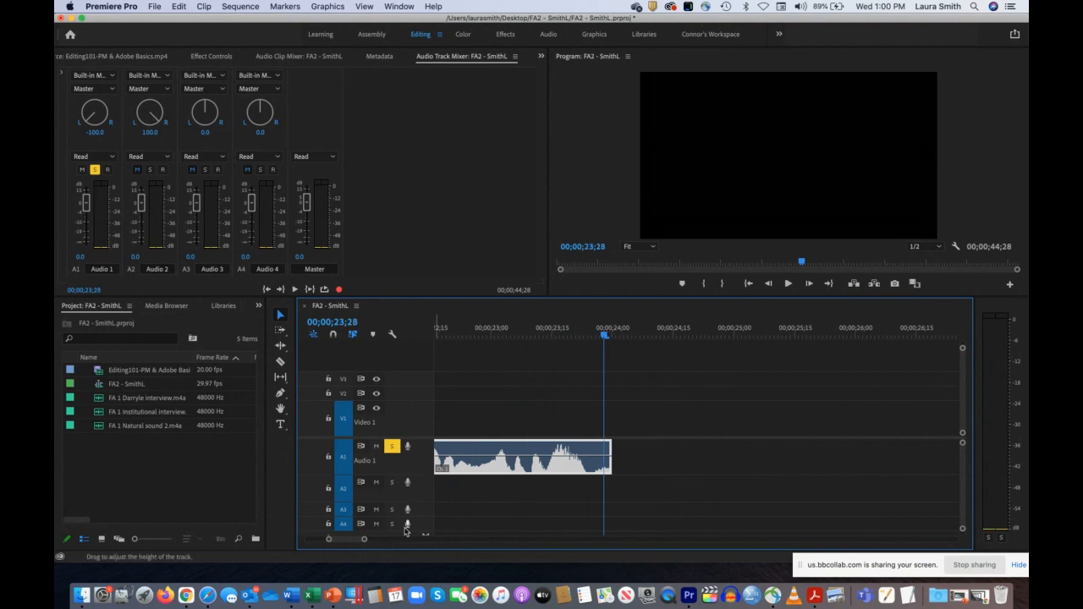
pyautogui.moveTo(365, 541); pyautogui.dragTo(345, 541)
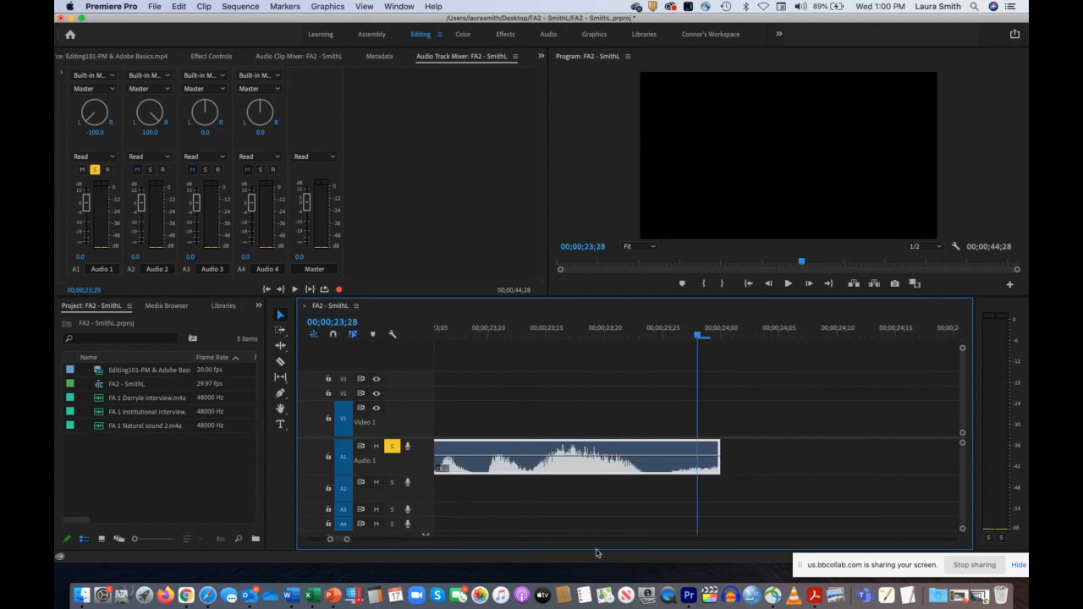
pyautogui.click(280, 362)
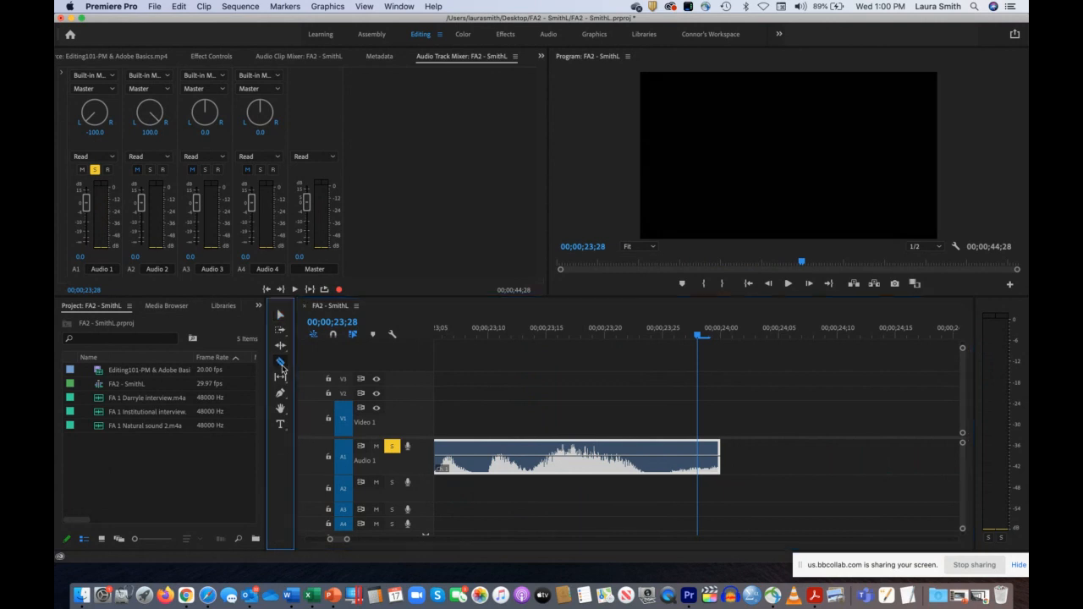
pyautogui.click(675, 449)
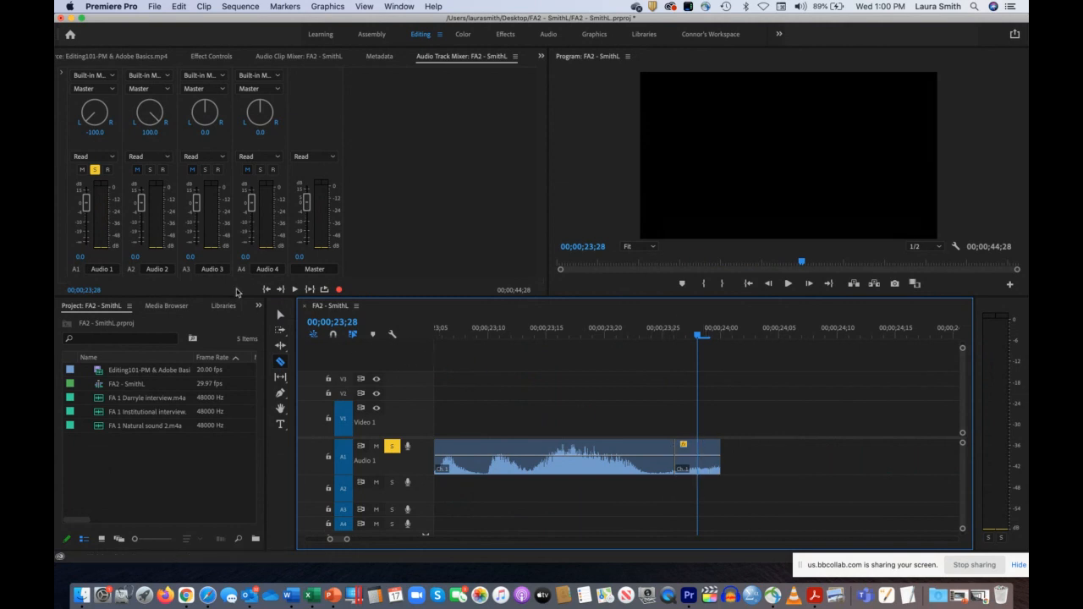
pyautogui.click(280, 313)
pyautogui.click(707, 454)
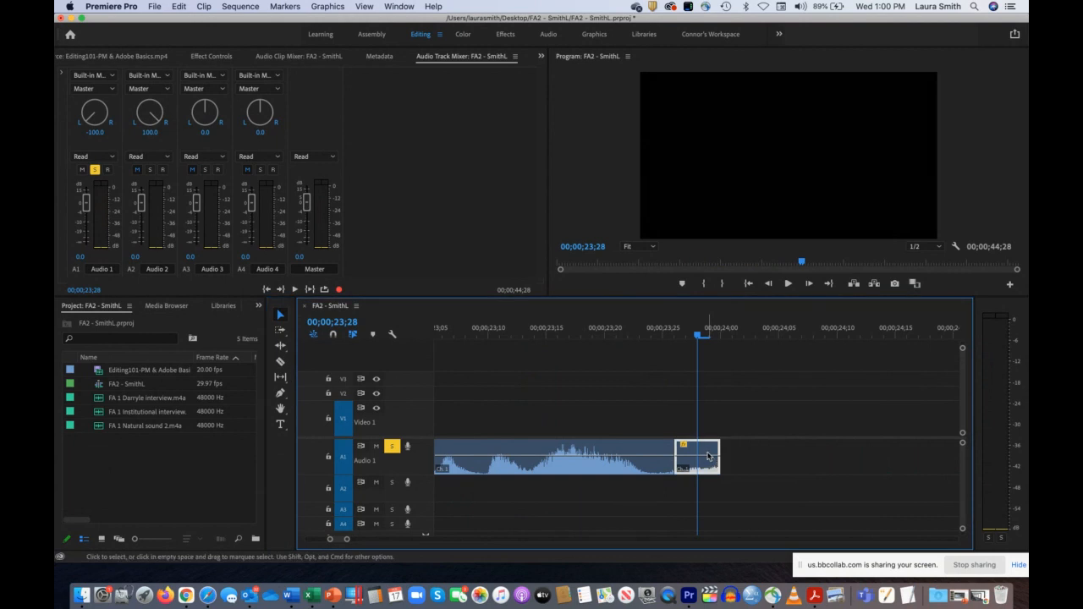
pyautogui.press('Delete')
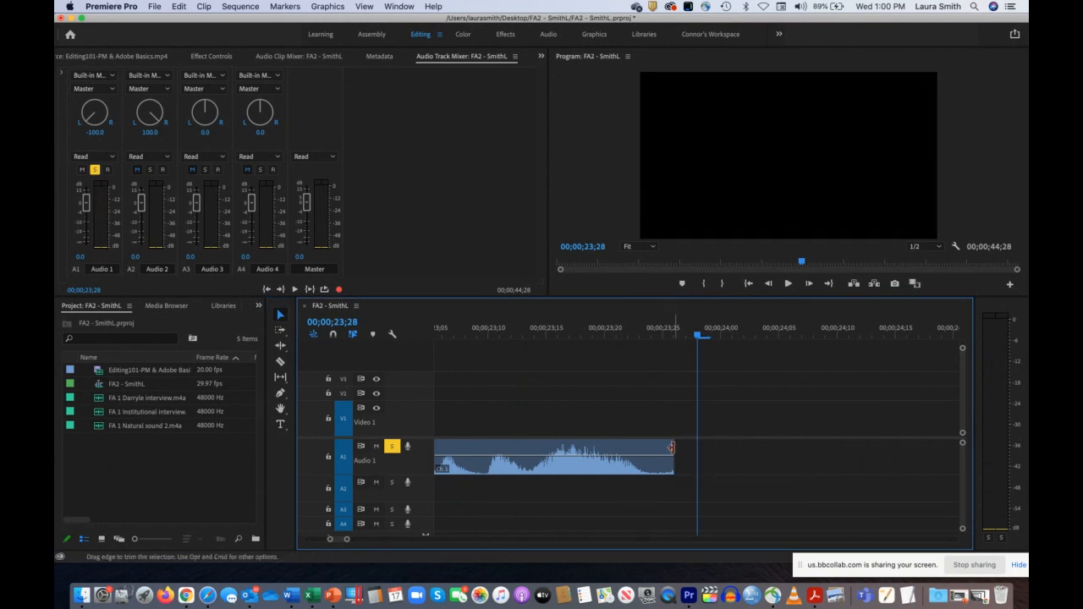
# Step: Trim one more frame off the second Audio 1 clip's end and place the playhead at 00;00;16;29, between the first two clips
pyautogui.moveTo(671, 447); pyautogui.dragTo(667, 446)
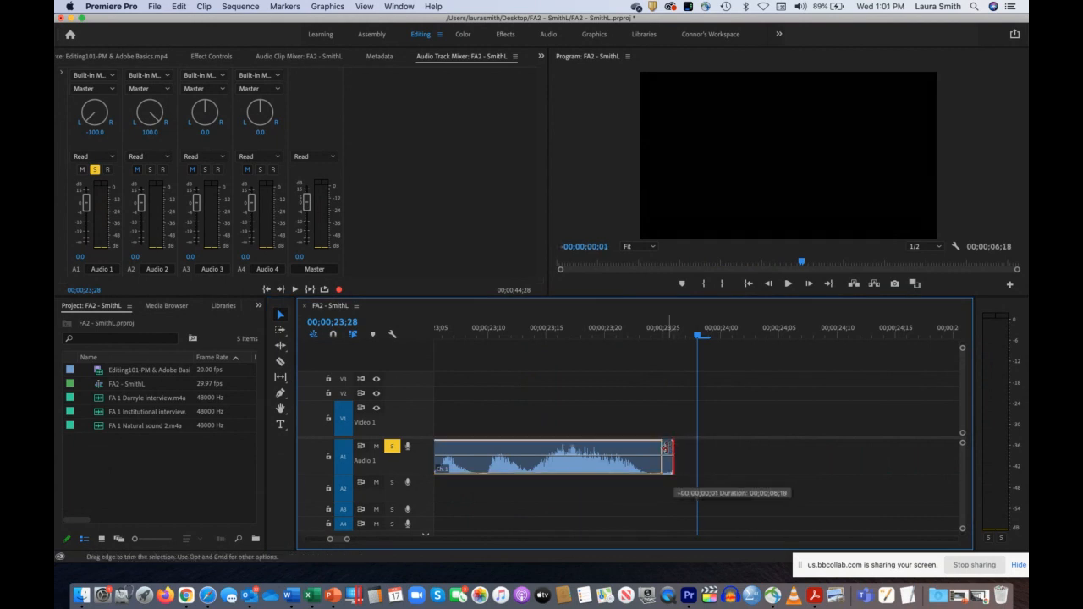
pyautogui.moveTo(665, 449); pyautogui.dragTo(669, 448)
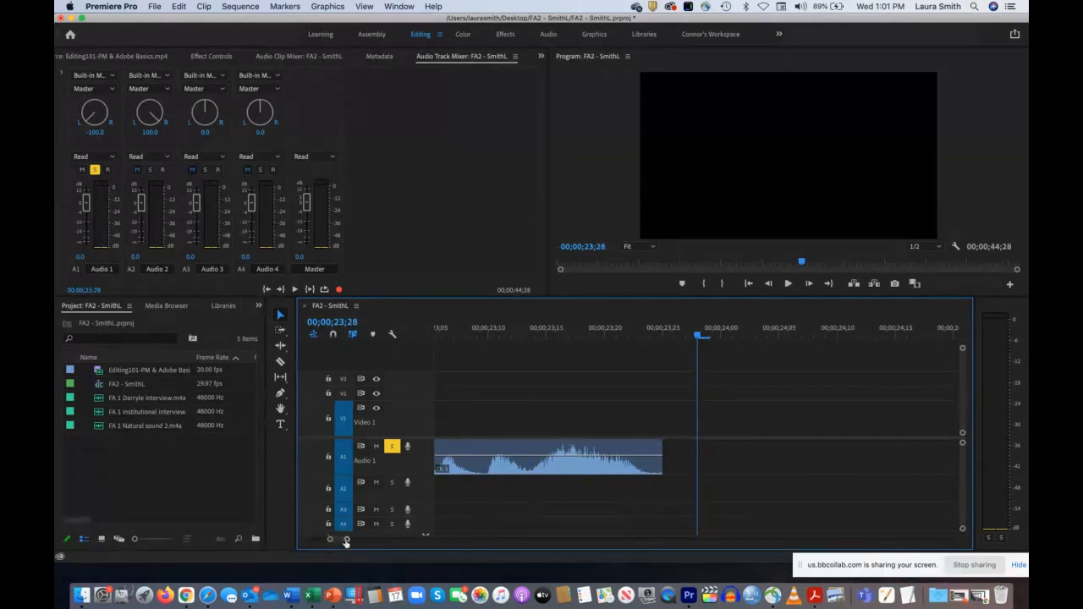
pyautogui.moveTo(347, 539); pyautogui.dragTo(342, 540)
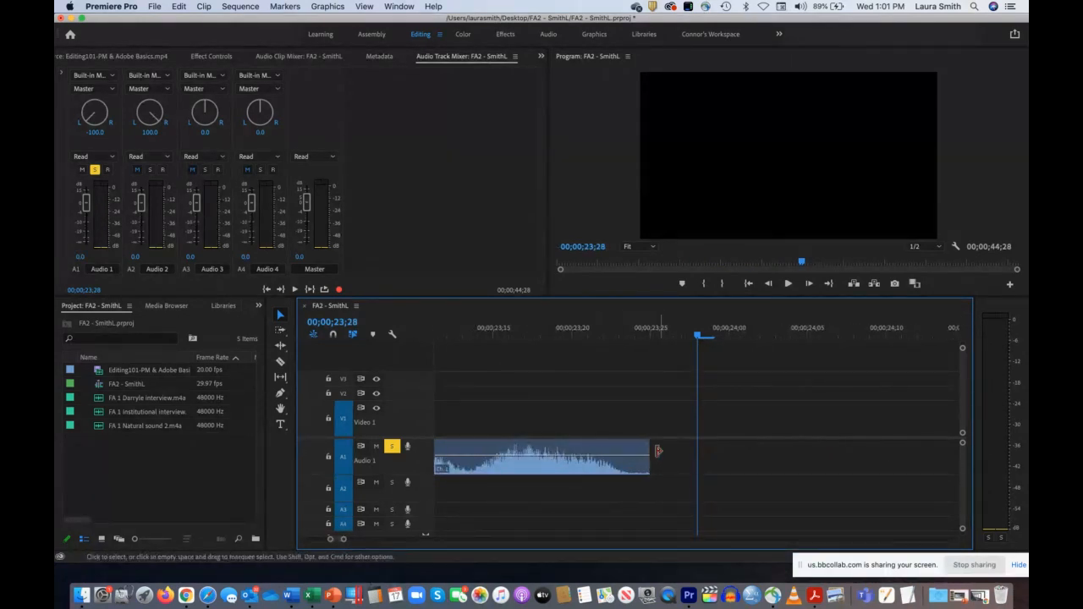
pyautogui.moveTo(651, 447)
pyautogui.mouseDown()
pyautogui.moveTo(662, 447)
pyautogui.moveTo(650, 449)
pyautogui.mouseUp()
pyautogui.moveTo(344, 541); pyautogui.dragTo(459, 539)
pyautogui.click(619, 331)
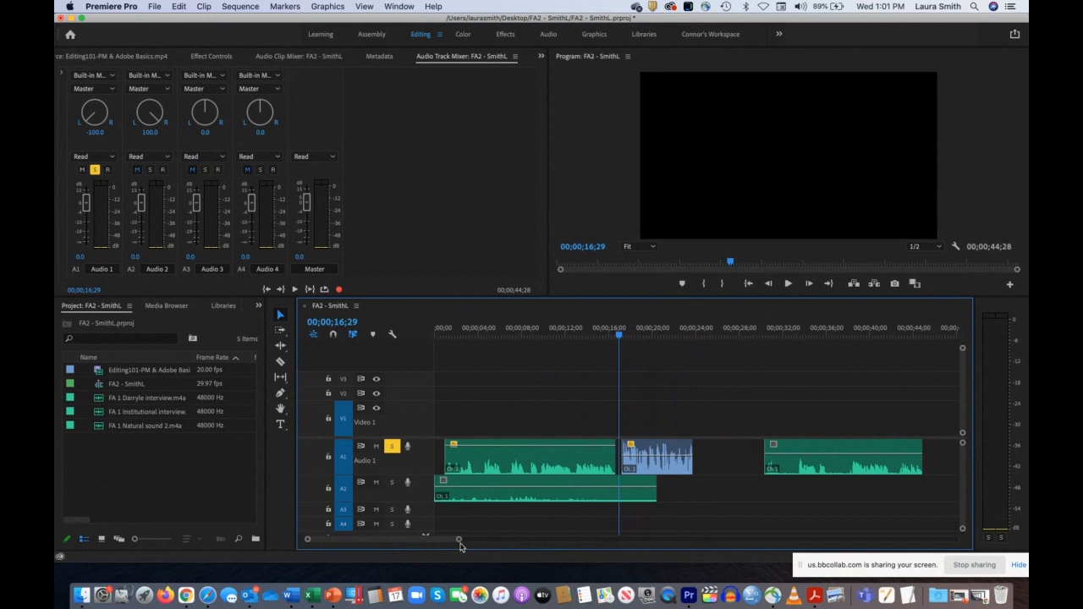
# Step: Move the second Audio 1 clip closer to the first, leaving a small gap, and play the transition from 00;00;12;04
pyautogui.moveTo(459, 538); pyautogui.dragTo(371, 539)
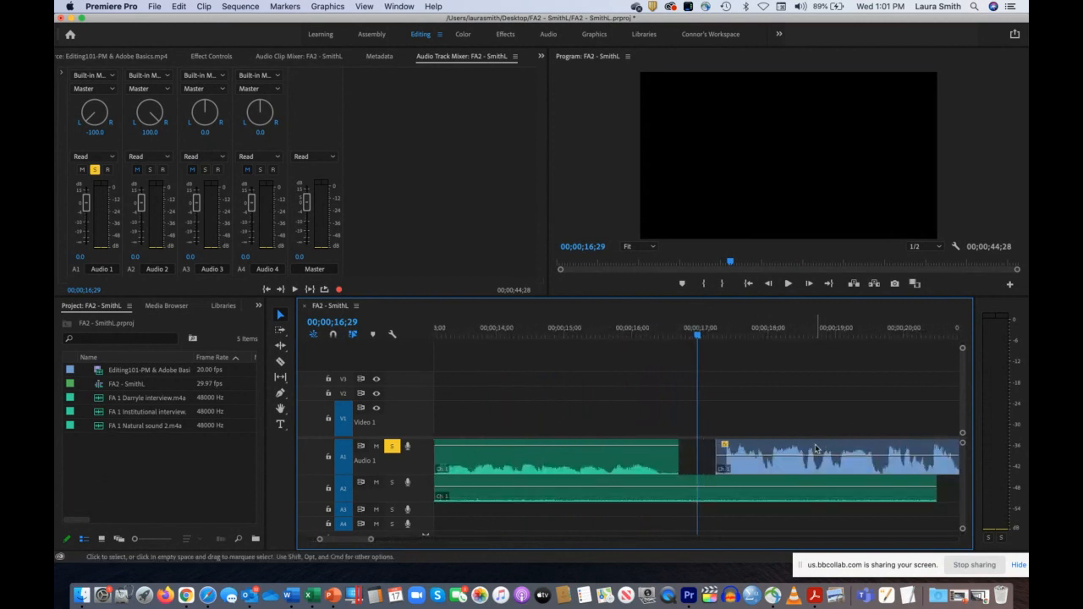
pyautogui.moveTo(815, 448); pyautogui.dragTo(789, 454)
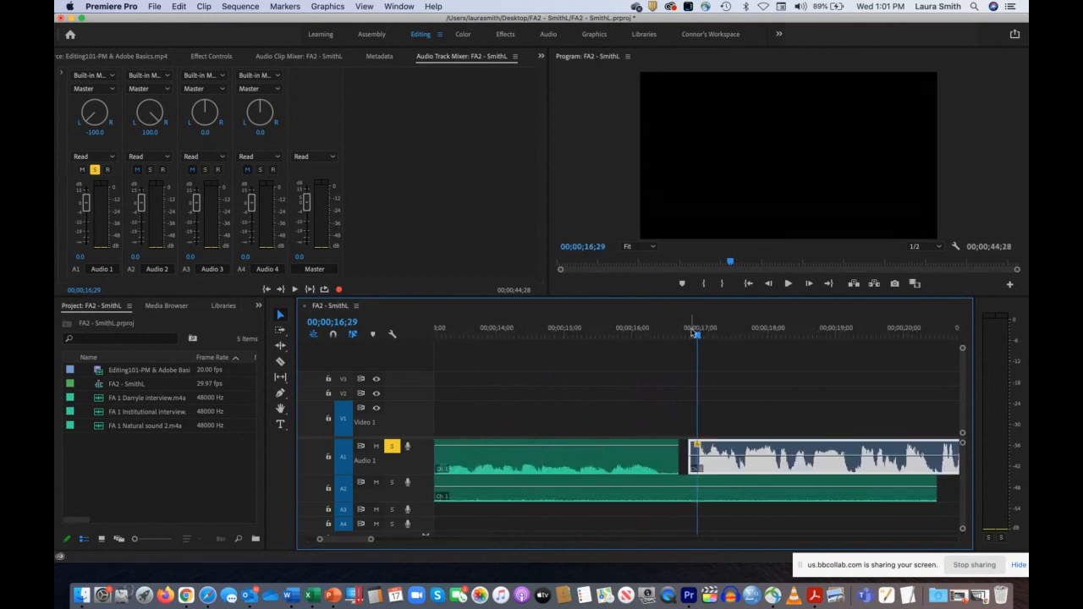
pyautogui.moveTo(696, 337); pyautogui.dragTo(473, 370)
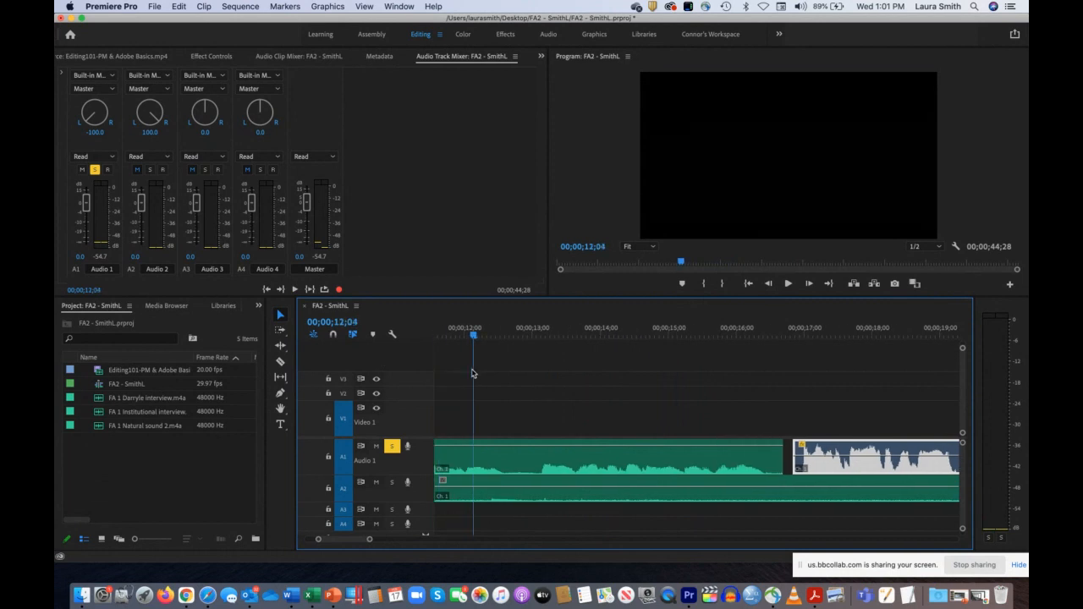
pyautogui.press('space')
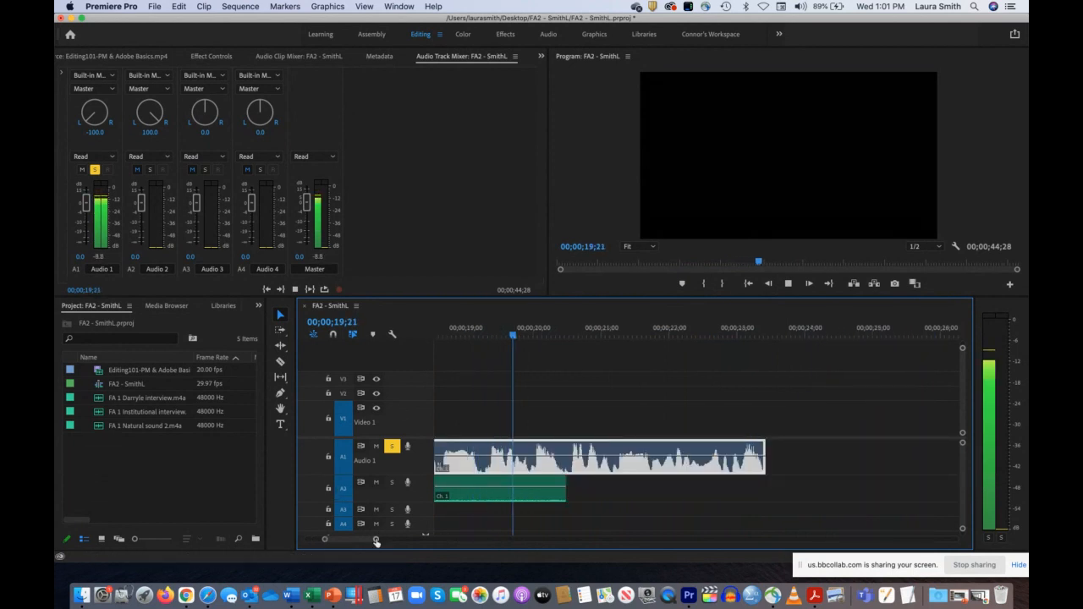
pyautogui.moveTo(375, 540); pyautogui.dragTo(472, 539)
pyautogui.press('space')
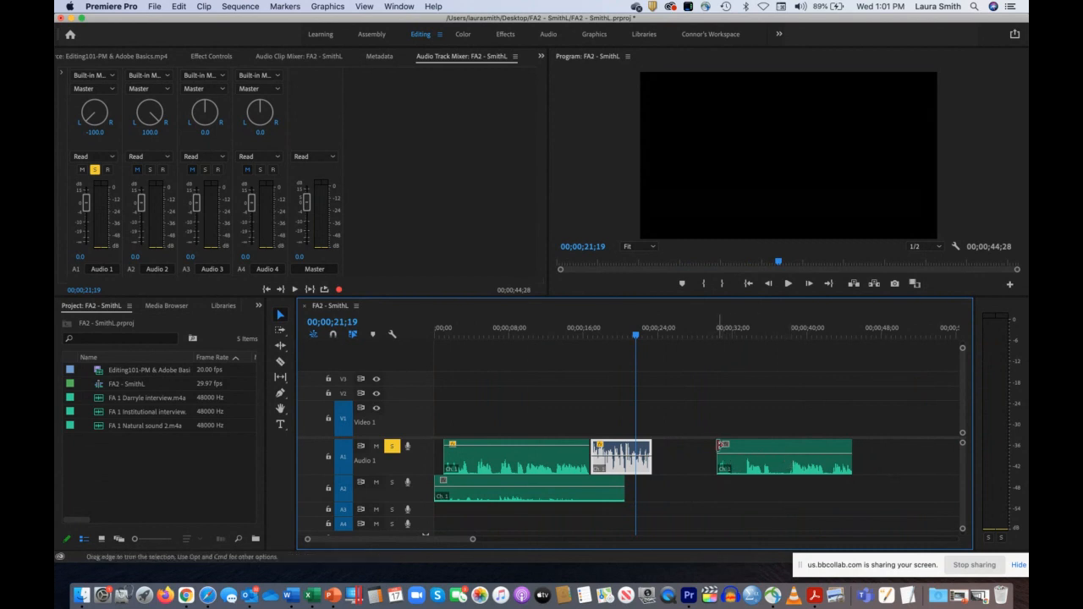
# Step: Trim both ends of the third Audio 1 clip to about 00;00;04;18 long and move it just behind the second clip, starting at 00;00;23;23
pyautogui.moveTo(718, 457); pyautogui.dragTo(738, 446)
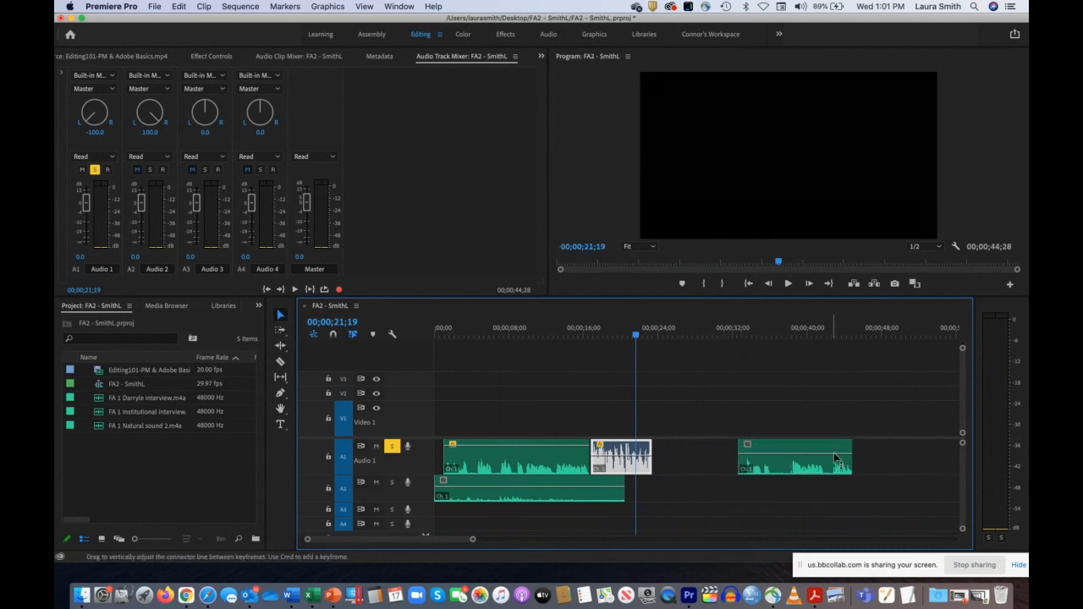
pyautogui.moveTo(848, 446); pyautogui.dragTo(685, 451)
pyautogui.click(767, 450)
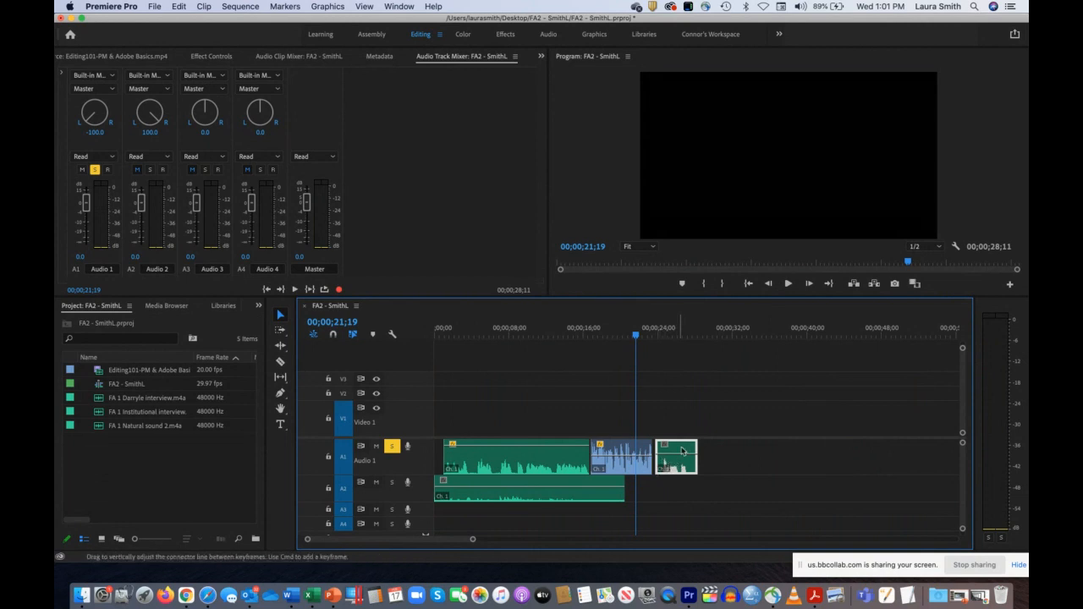
# Step: Raise the volume line of the third Audio 1 clip close to its upper edge and play to about 00;00;25;14 to check the level
pyautogui.moveTo(676, 452); pyautogui.dragTo(676, 444)
pyautogui.press('space')
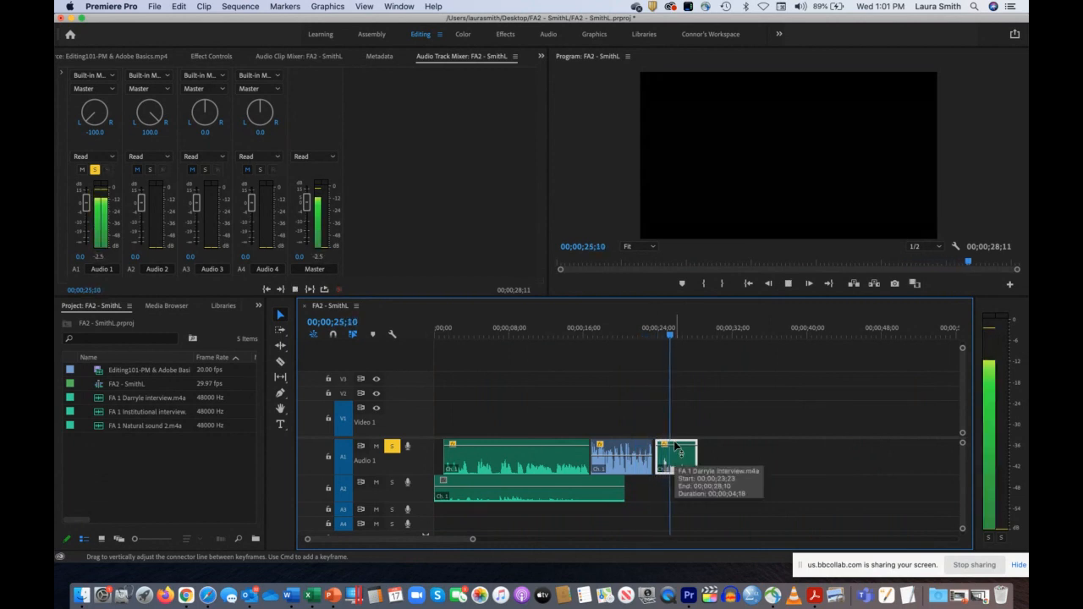
pyautogui.press('space')
# Step: Trim the quiet start of the third Audio 1 clip, narrow its gap to the second clip, and replay the transition
pyautogui.moveTo(470, 539); pyautogui.dragTo(423, 536)
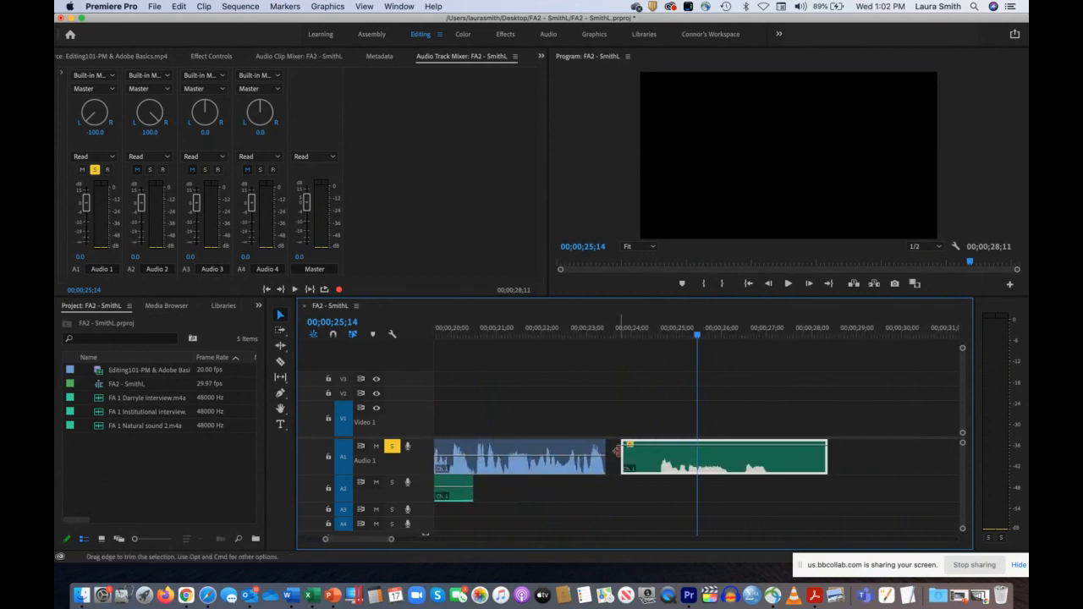
pyautogui.moveTo(624, 452)
pyautogui.mouseDown()
pyautogui.moveTo(653, 455)
pyautogui.moveTo(622, 464)
pyautogui.mouseUp()
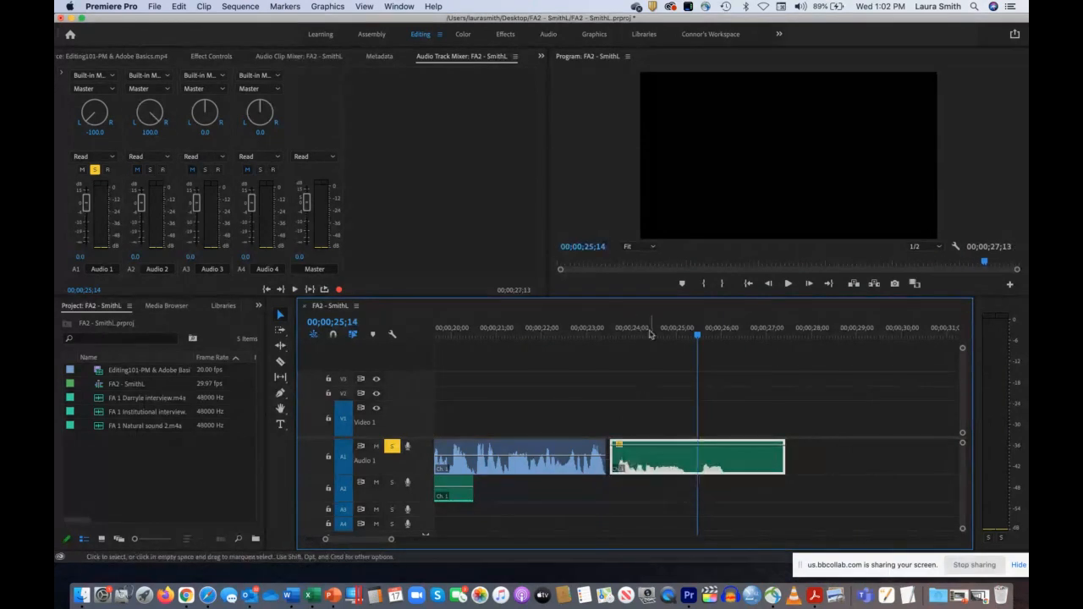
pyautogui.moveTo(652, 330); pyautogui.dragTo(586, 330)
pyautogui.press('space')
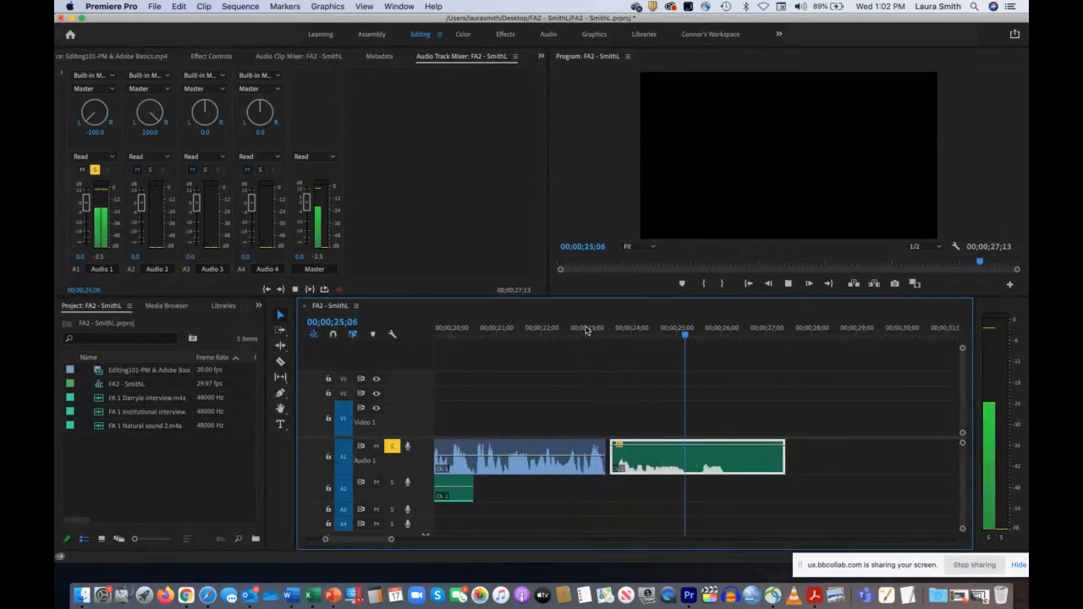
pyautogui.press('space')
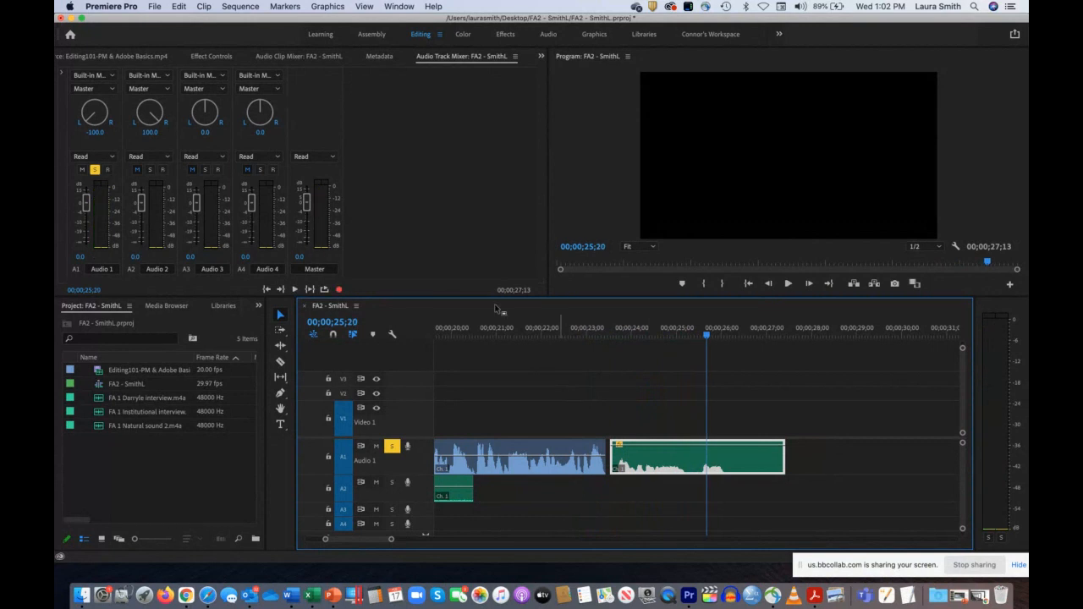
# Step: Switch solo from Audio 1 to Audio 2, play from the sequence start to 00;00;09;00, and place the playhead at 00;00;07;26
pyautogui.click(392, 446)
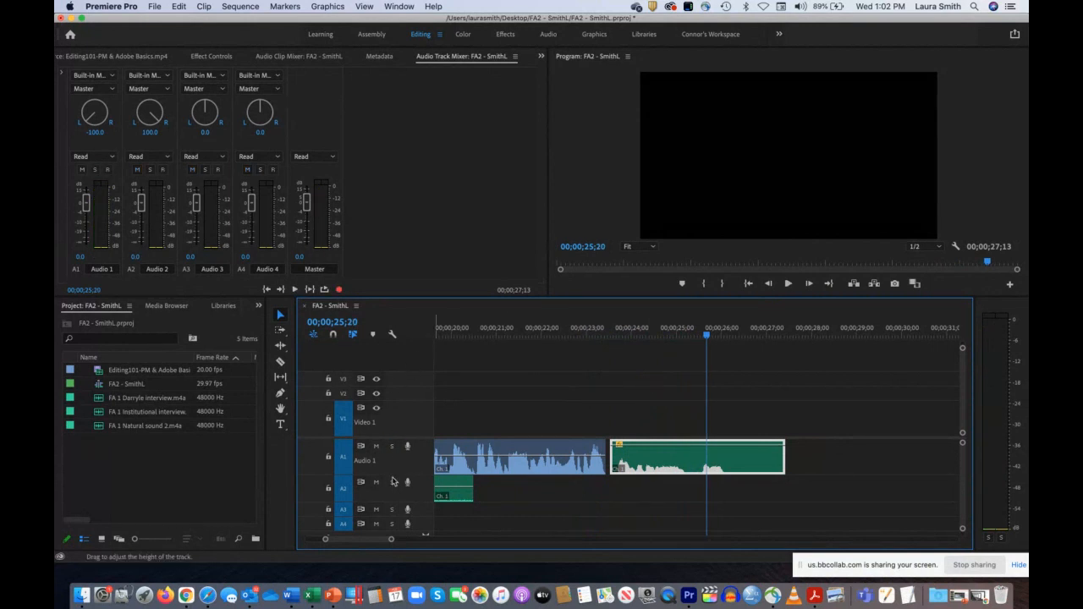
pyautogui.click(392, 482)
pyautogui.moveTo(323, 541); pyautogui.dragTo(259, 542)
pyautogui.moveTo(631, 333); pyautogui.dragTo(406, 341)
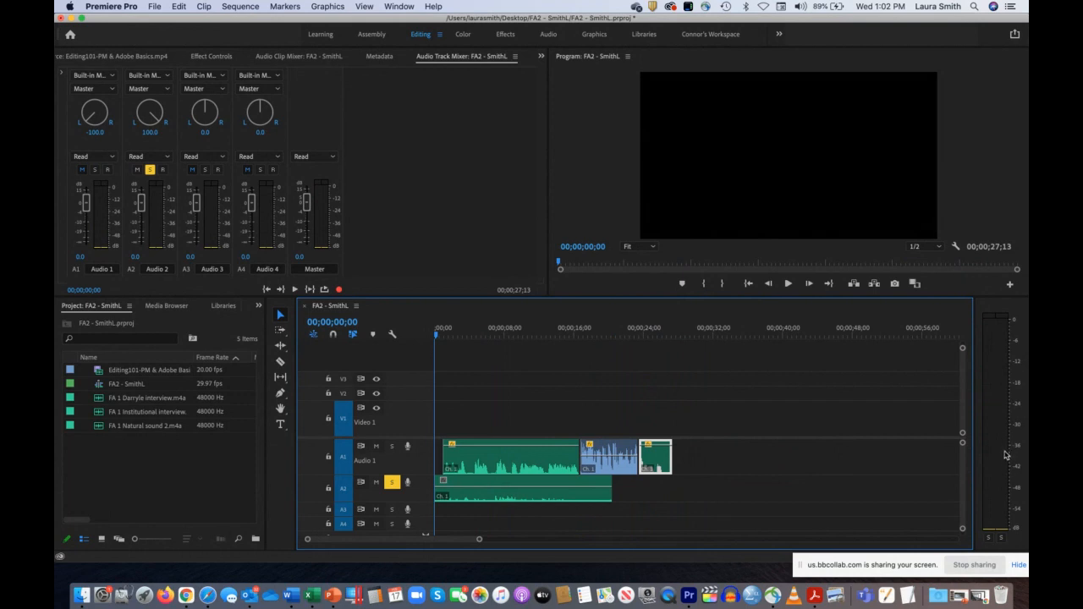
pyautogui.press('space')
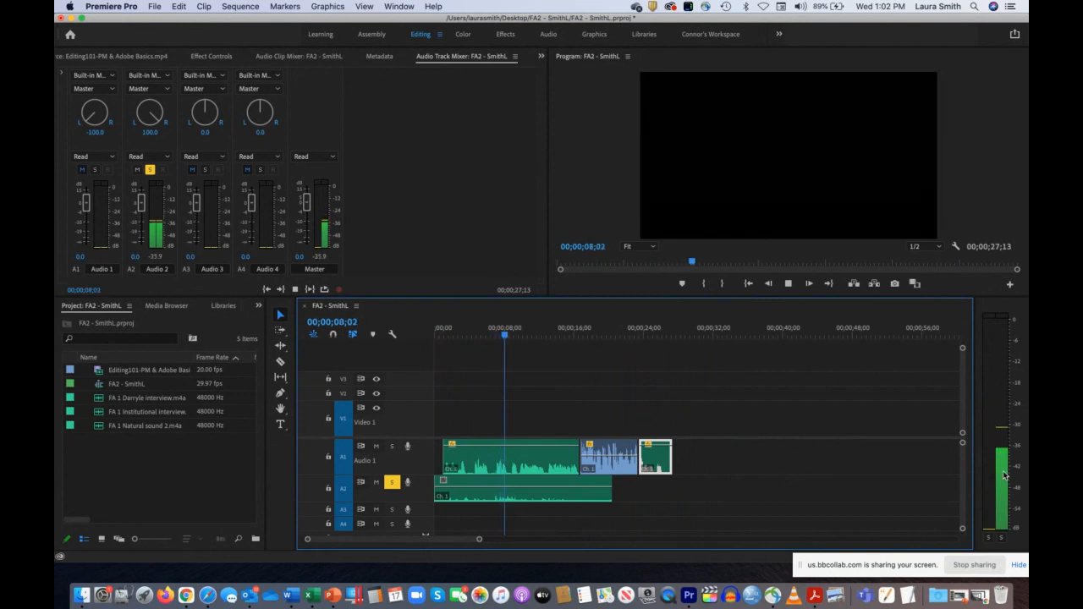
pyautogui.press('space')
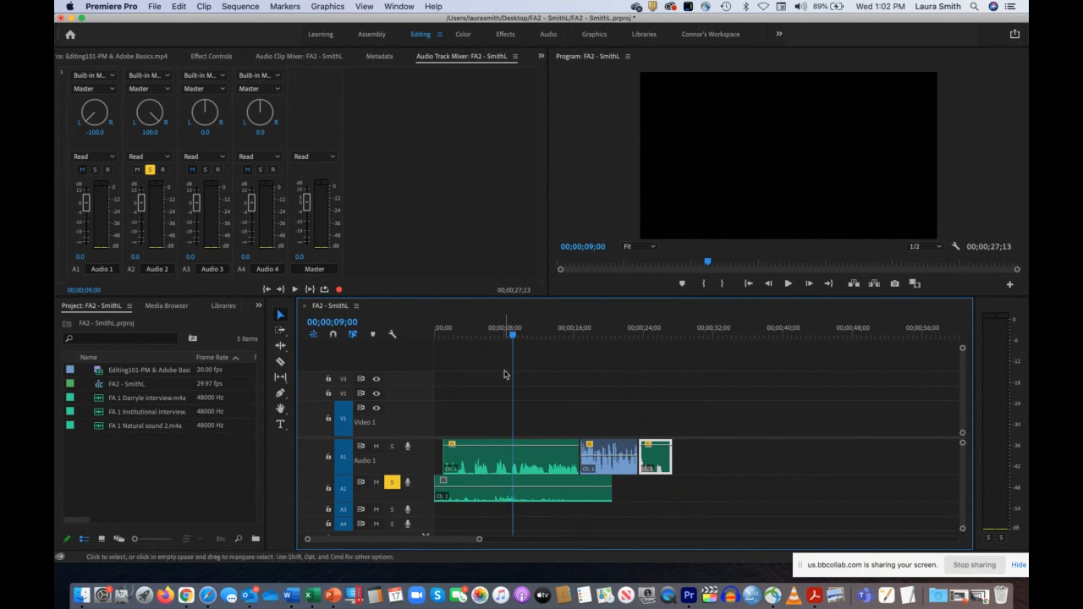
pyautogui.moveTo(513, 335); pyautogui.dragTo(503, 336)
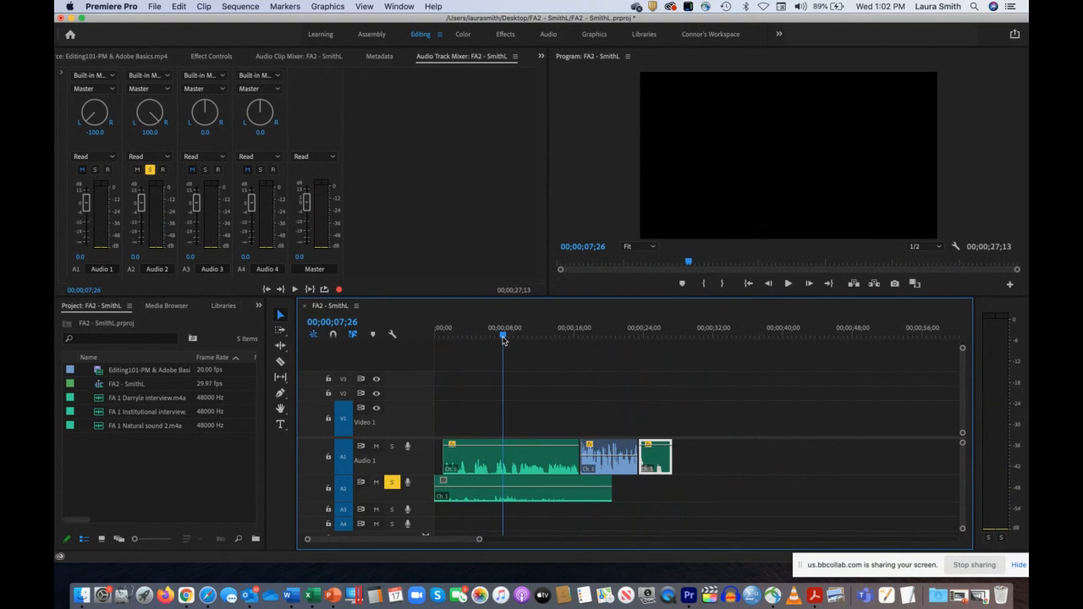
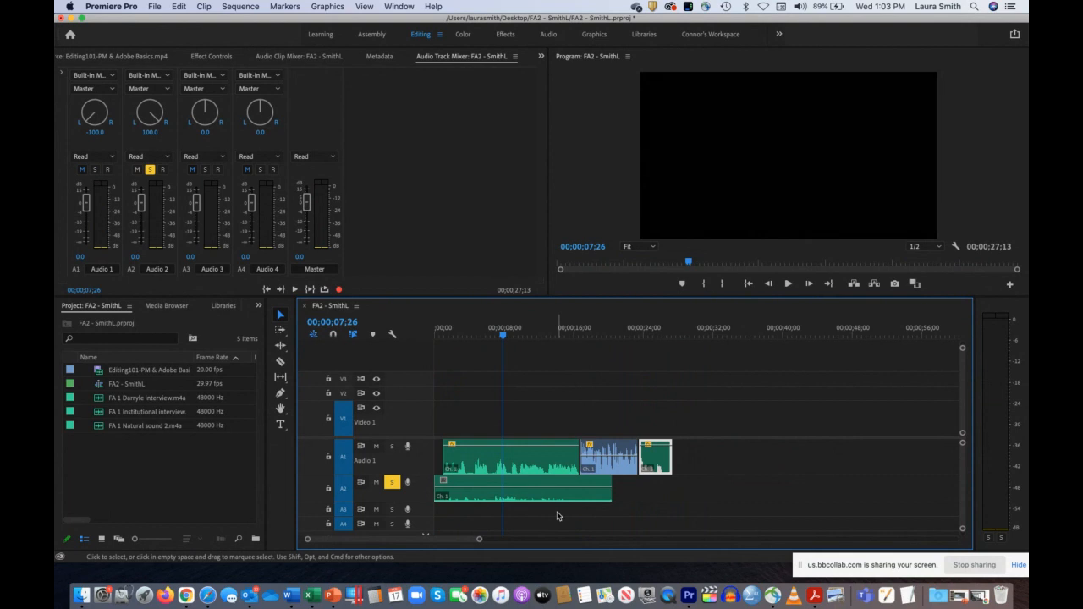
# Step: Play the soloed Audio 2 clip twice, stopping at 00;00;09;12 and 00;00;13;02, to examine its natural sound level
pyautogui.moveTo(503, 337); pyautogui.dragTo(468, 337)
pyautogui.press('space')
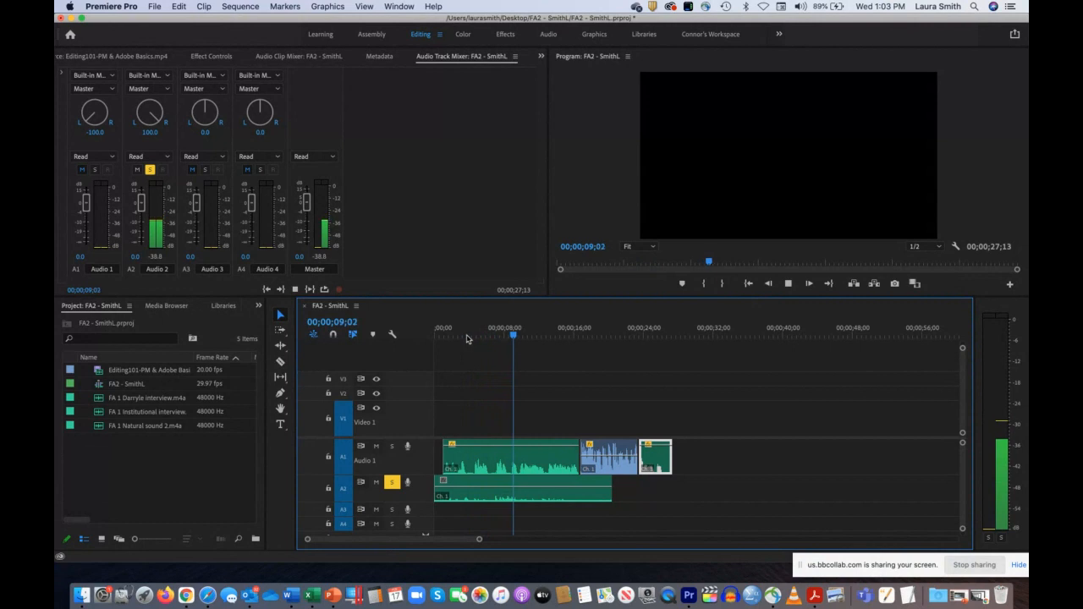
pyautogui.press('space')
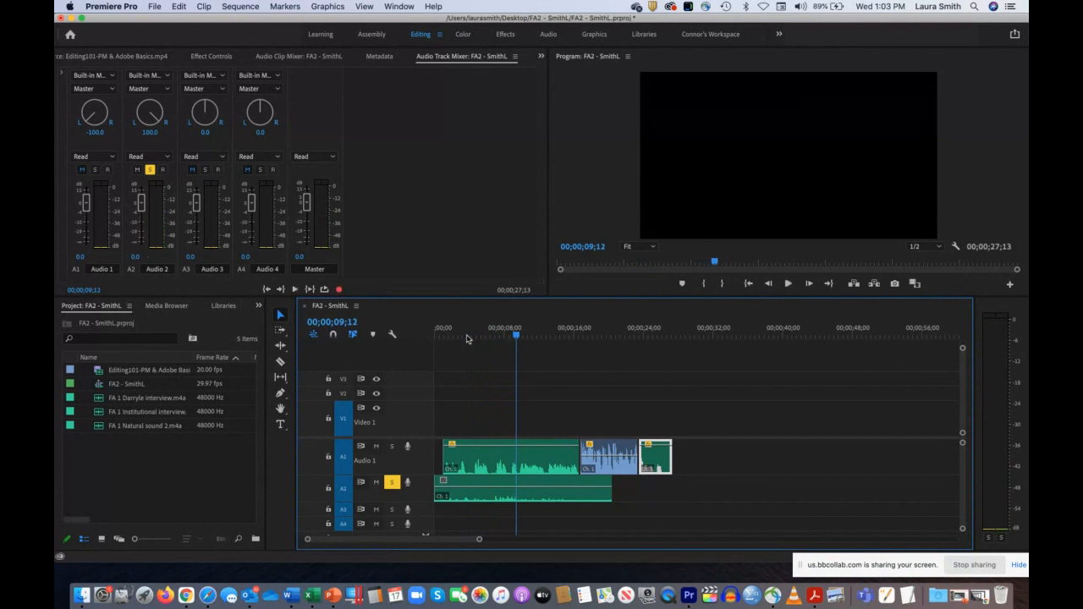
pyautogui.click(510, 492)
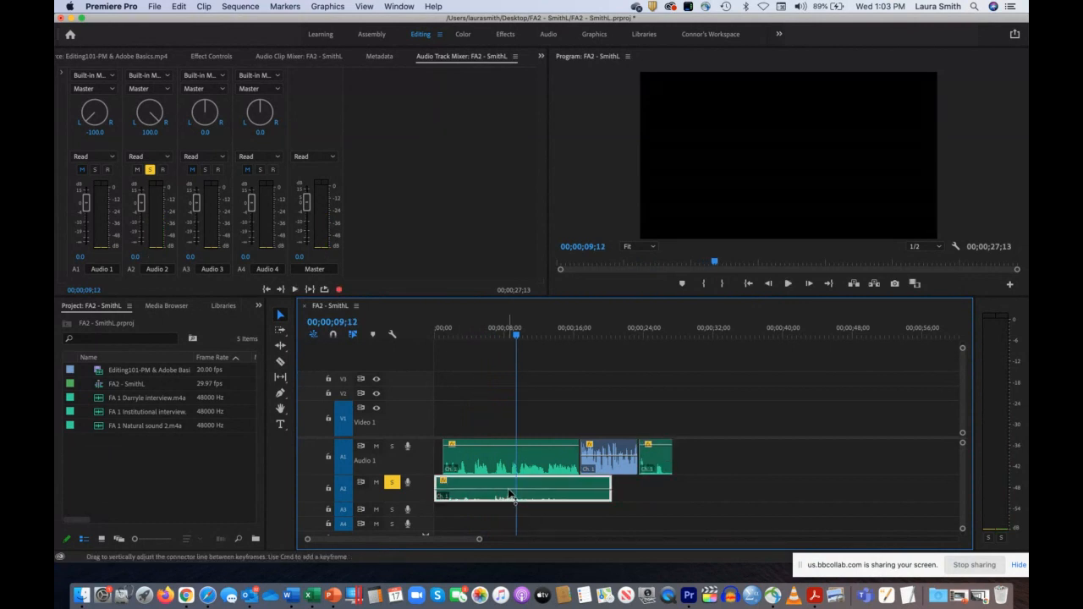
pyautogui.moveTo(515, 335); pyautogui.dragTo(496, 337)
pyautogui.press('space')
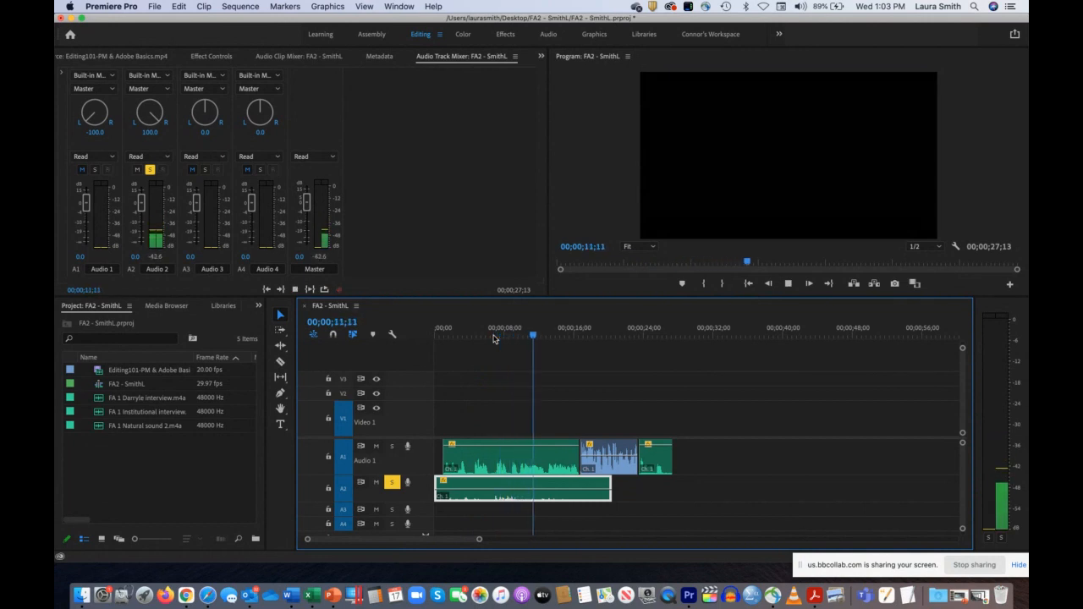
pyautogui.press('space')
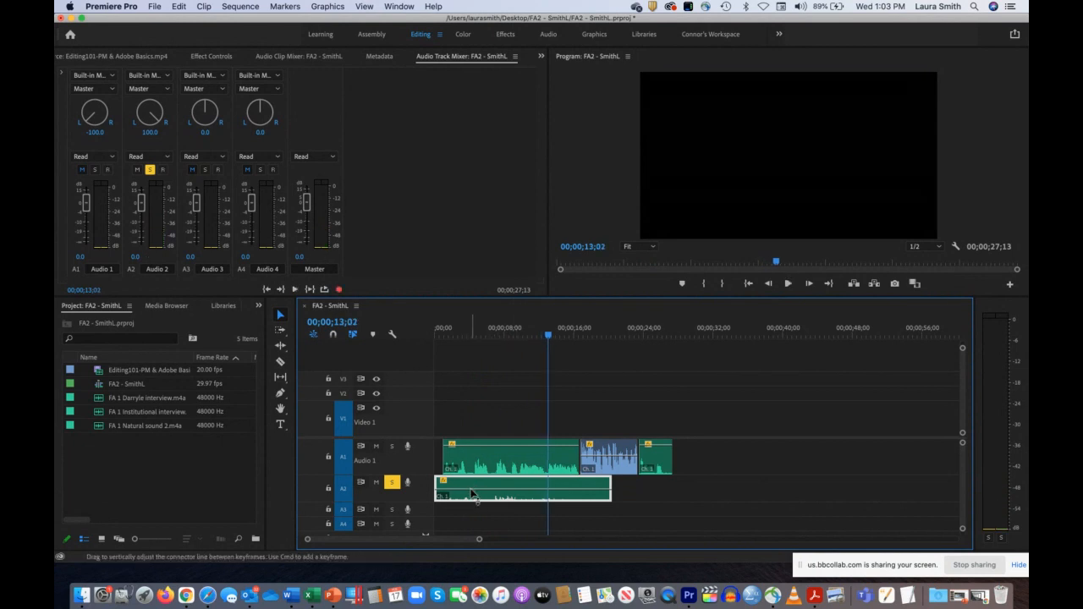
# Step: Raise the volume line of the Audio 2 clip slightly and replay it up to 00;00;07;08
pyautogui.moveTo(471, 493); pyautogui.dragTo(471, 492)
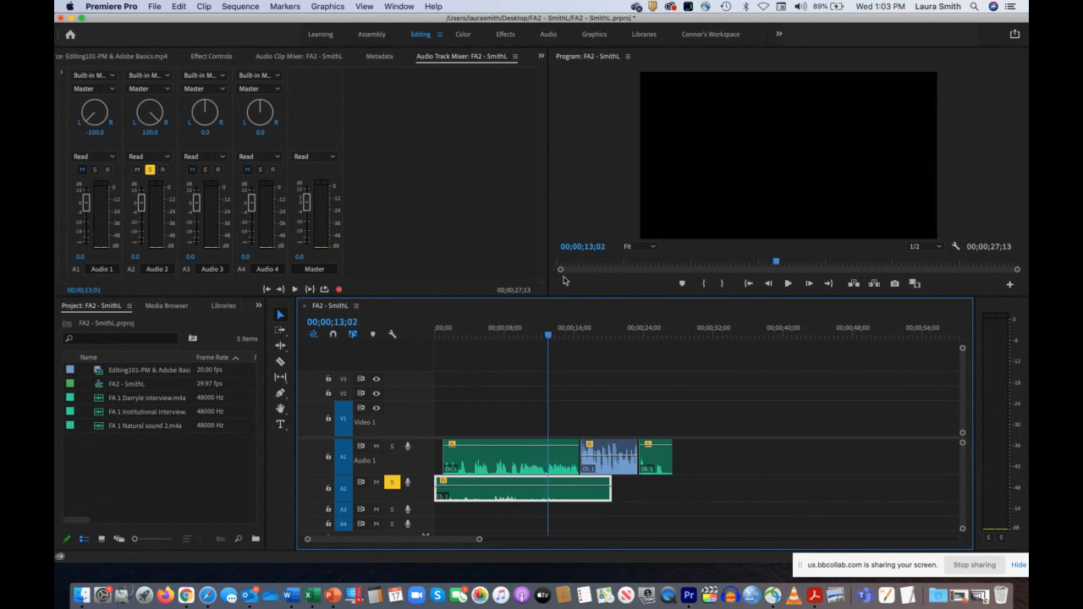
pyautogui.moveTo(549, 338); pyautogui.dragTo(471, 338)
pyautogui.press('space')
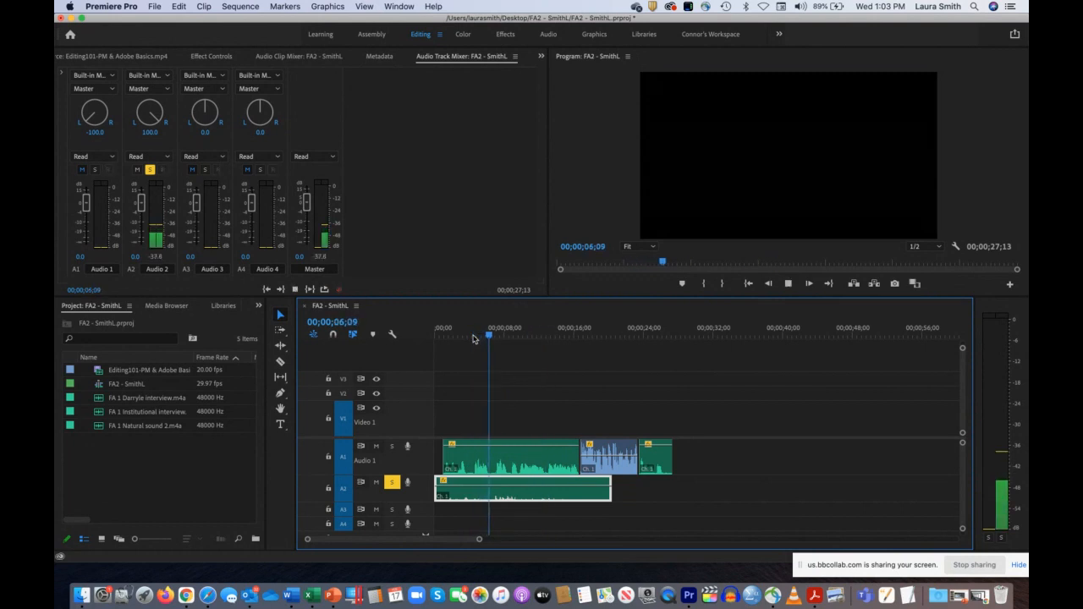
pyautogui.press('space')
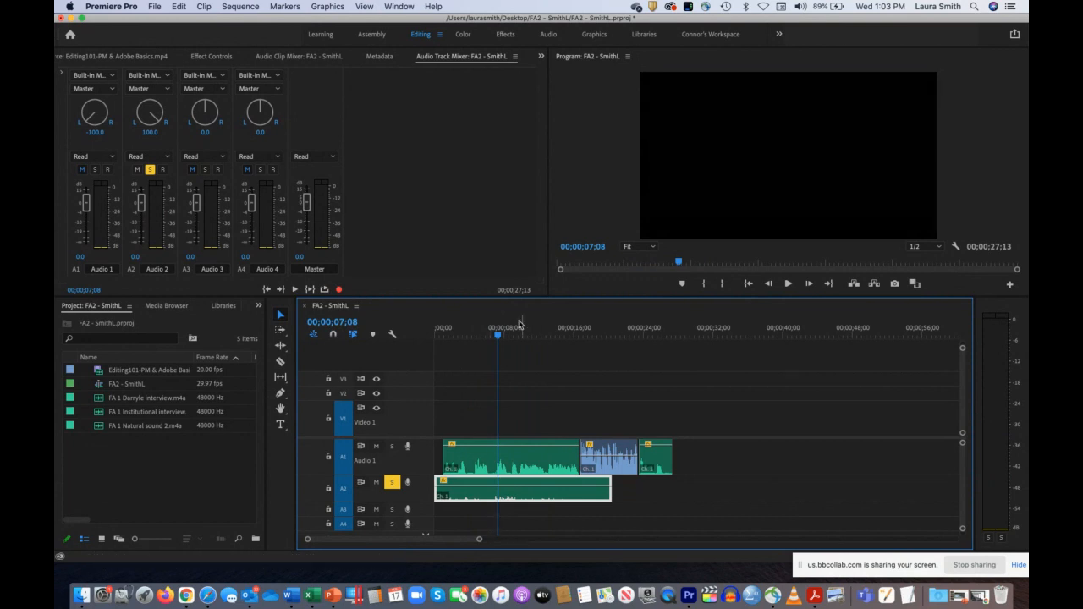
# Step: Add six volume keyframes to the Audio 2 clip with the Pen tool, between about 00;00;06;18 and 00;00;09;23 around the loud passage
pyautogui.moveTo(497, 337); pyautogui.dragTo(500, 341)
pyautogui.moveTo(478, 539); pyautogui.dragTo(437, 543)
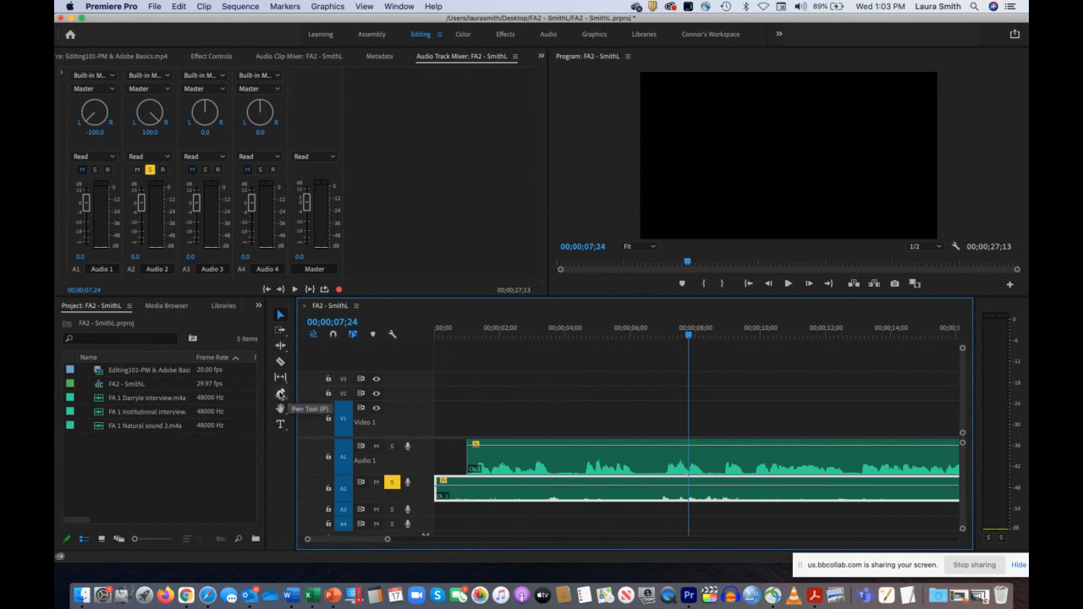
pyautogui.click(280, 395)
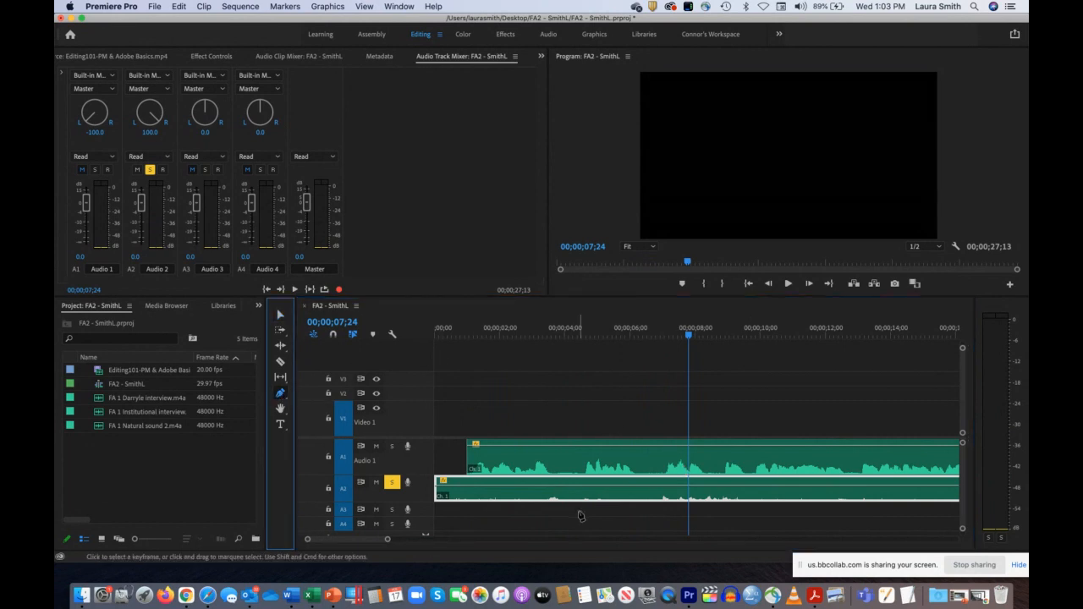
pyautogui.click(649, 488)
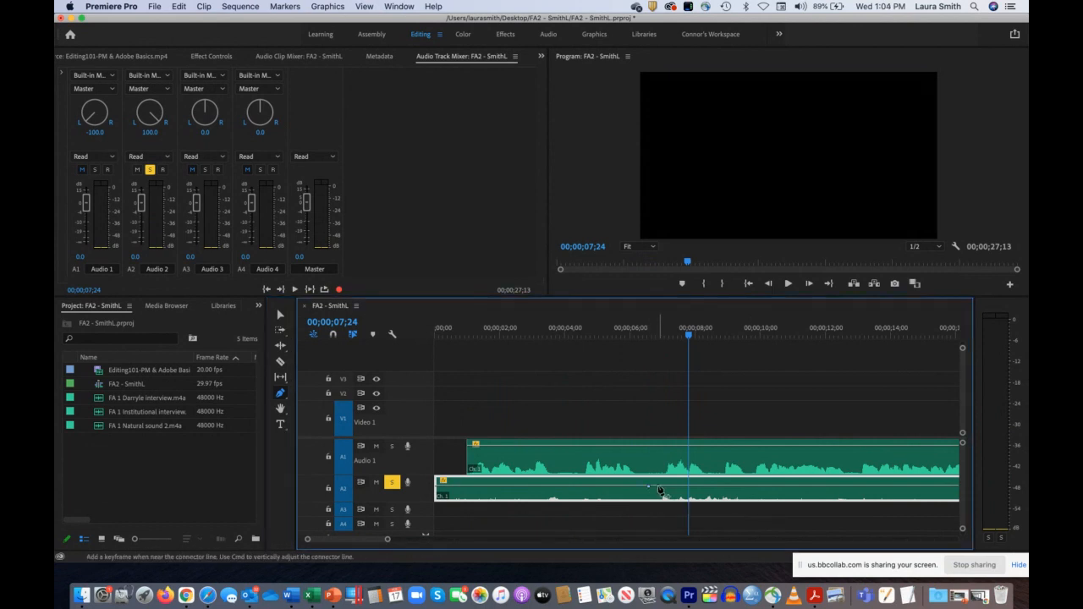
pyautogui.click(659, 488)
pyautogui.click(705, 488)
pyautogui.click(735, 488)
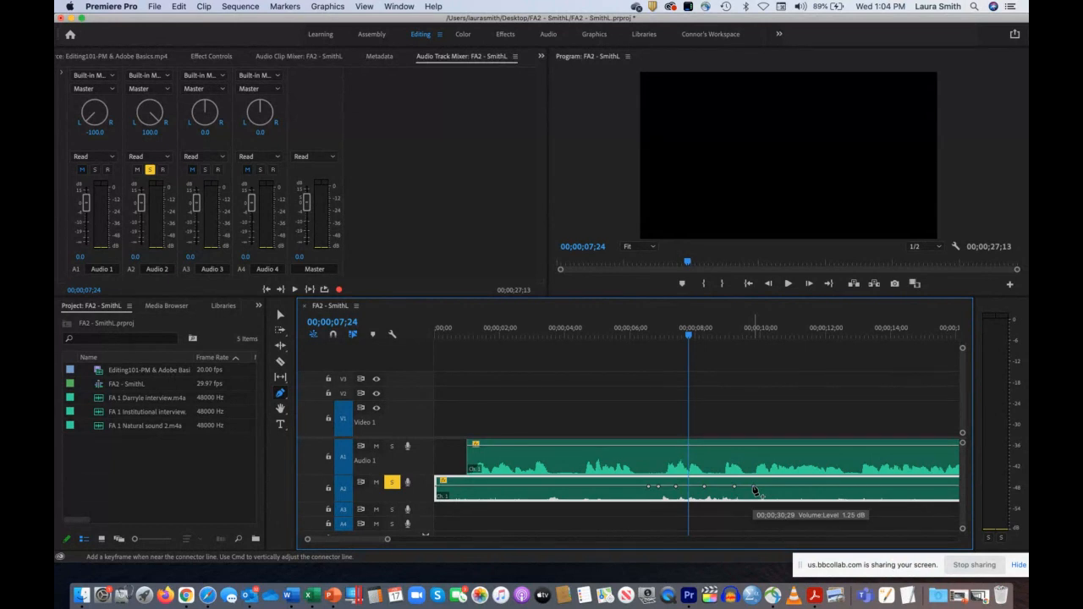
pyautogui.click(753, 487)
# Step: Lower the four middle volume keyframes on the Audio 2 clip to dip the loud passage, and play through it to 00;00;11;17
pyautogui.click(281, 316)
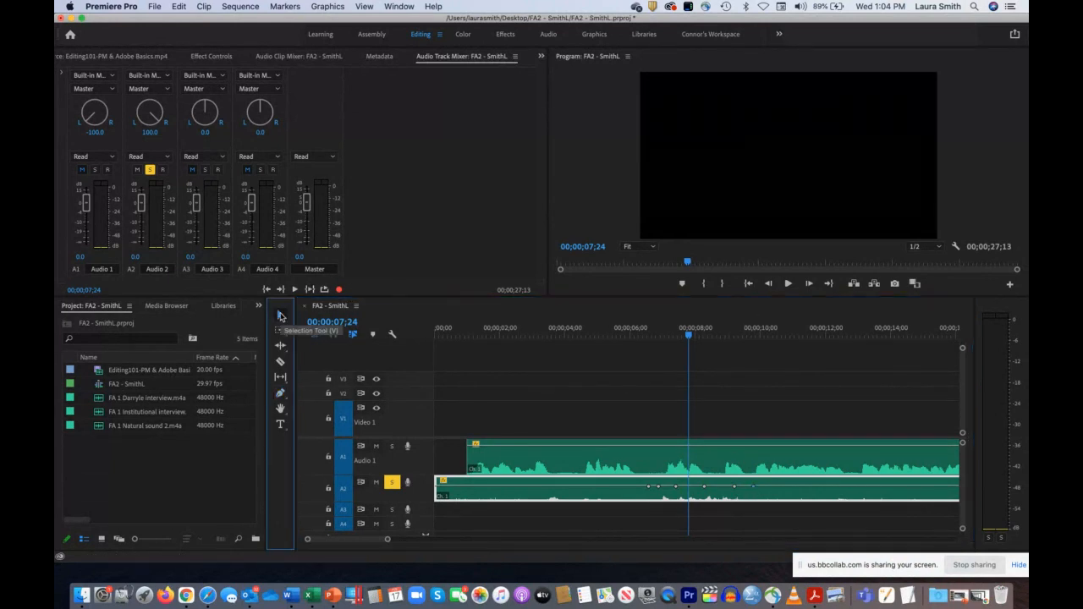
pyautogui.moveTo(659, 491); pyautogui.dragTo(707, 495)
pyautogui.moveTo(732, 490); pyautogui.dragTo(703, 486)
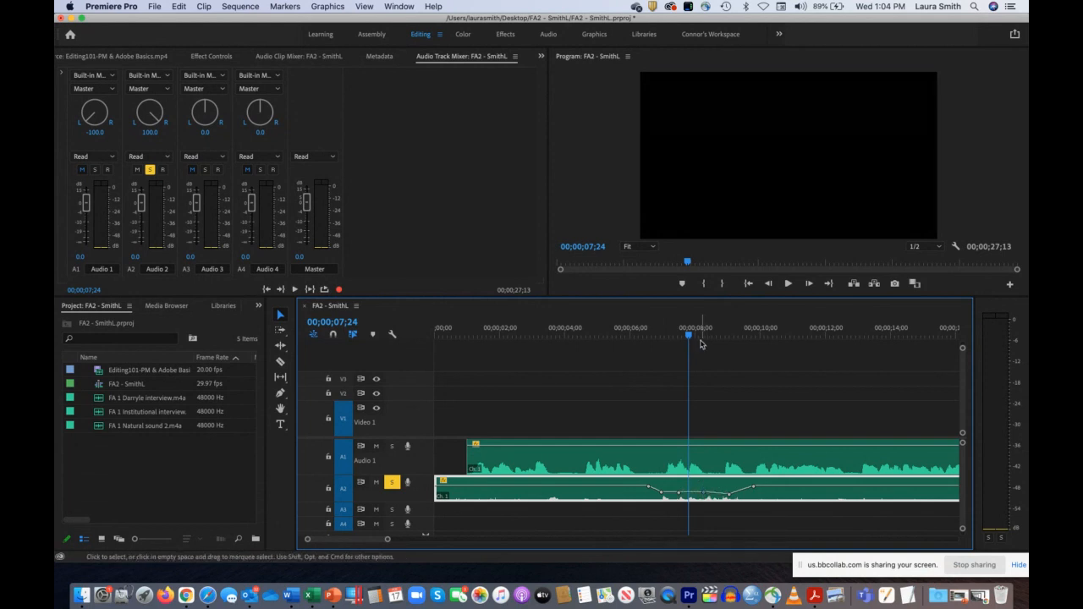
pyautogui.moveTo(602, 336); pyautogui.dragTo(611, 341)
pyautogui.press('space')
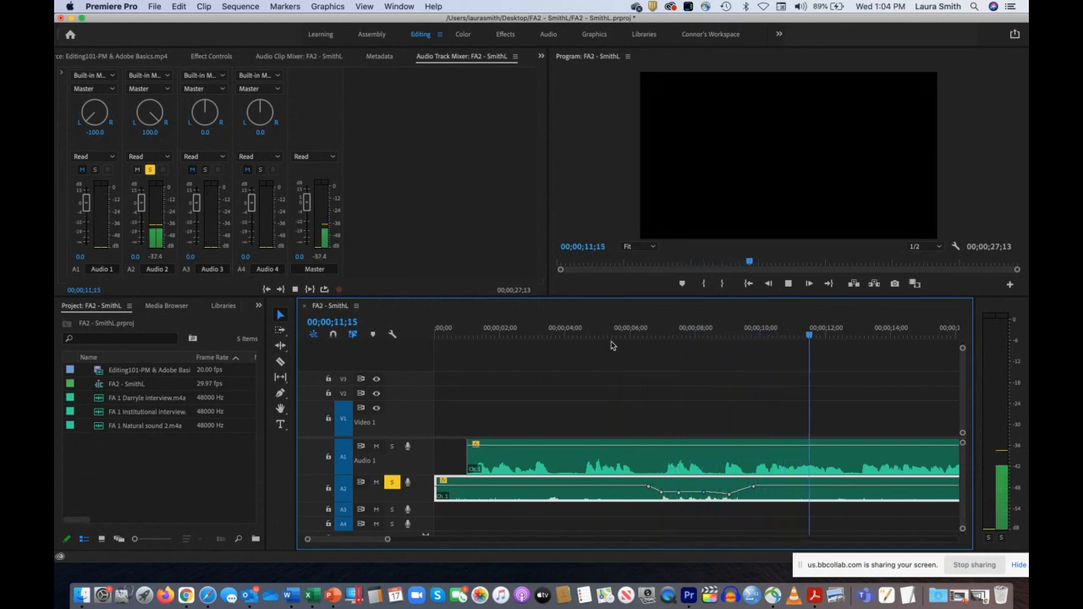
pyautogui.press('space')
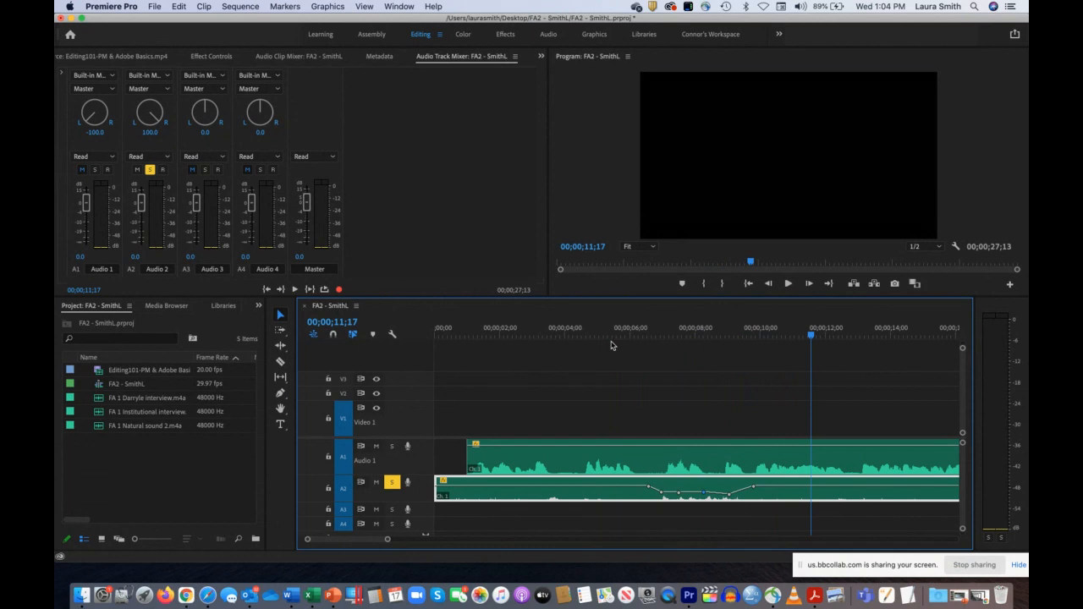
# Step: Add three volume keyframes around the Audio 2 peak near 00;00;03;18, pull the middle one down sharply, and play from 00;00;03;01 to 00;00;05;14
pyautogui.click(281, 393)
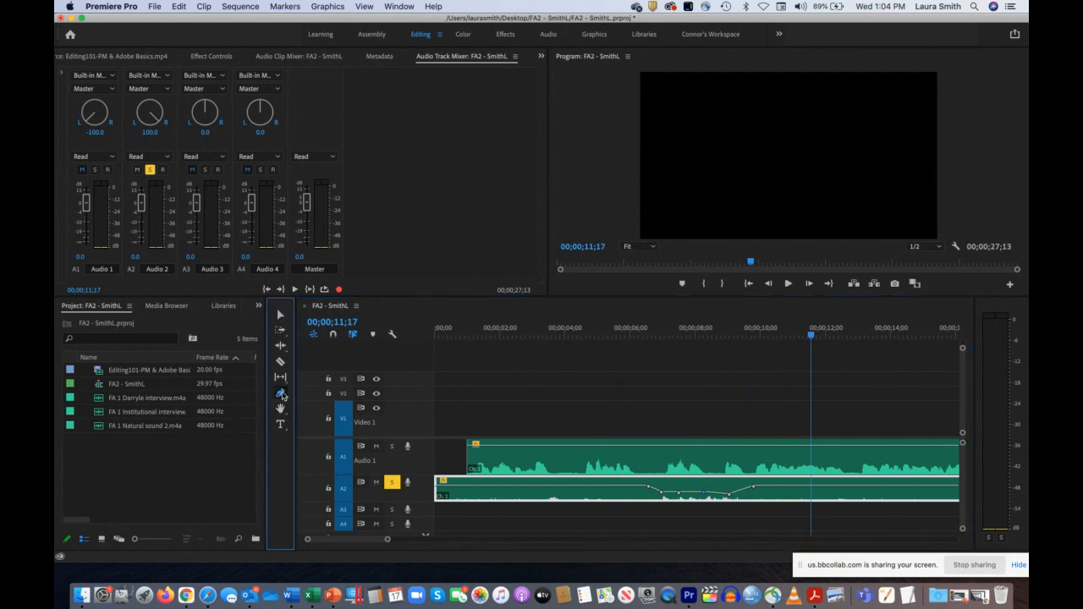
pyautogui.click(545, 488)
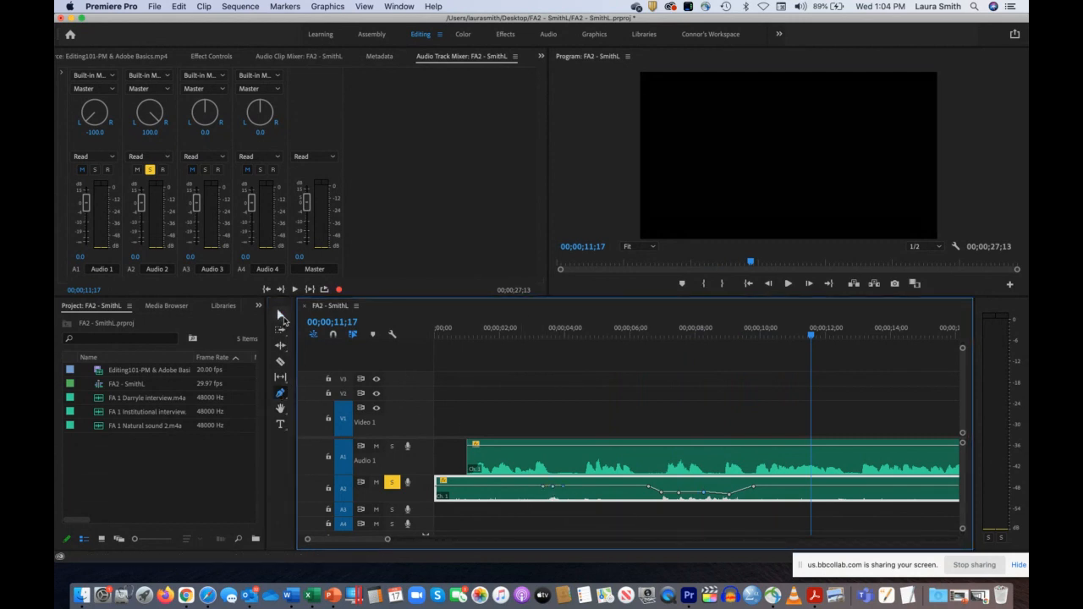
pyautogui.click(282, 315)
pyautogui.click(551, 489)
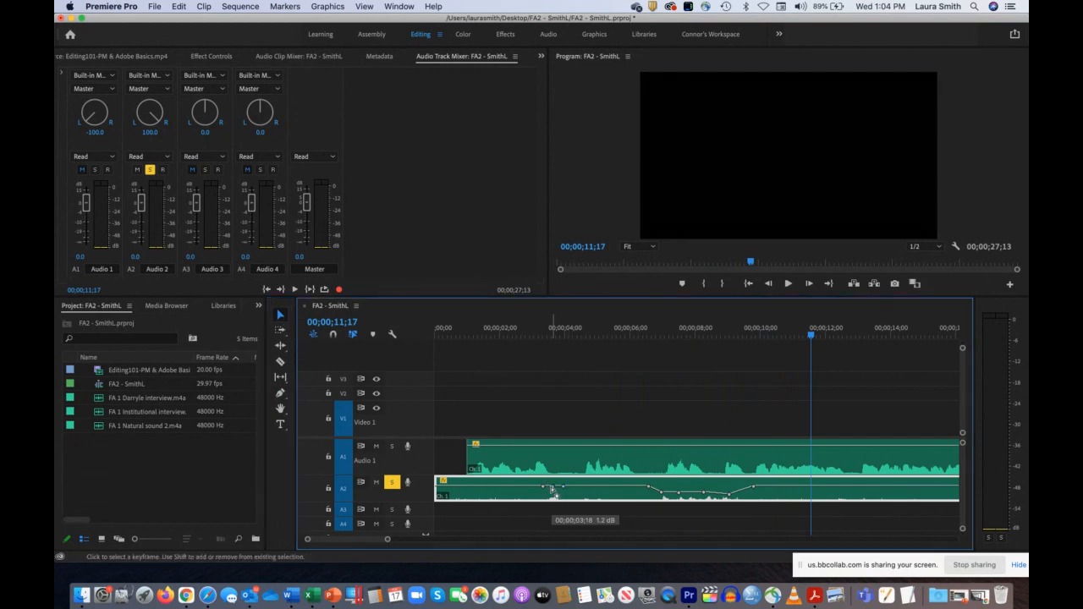
pyautogui.moveTo(551, 489); pyautogui.dragTo(551, 514)
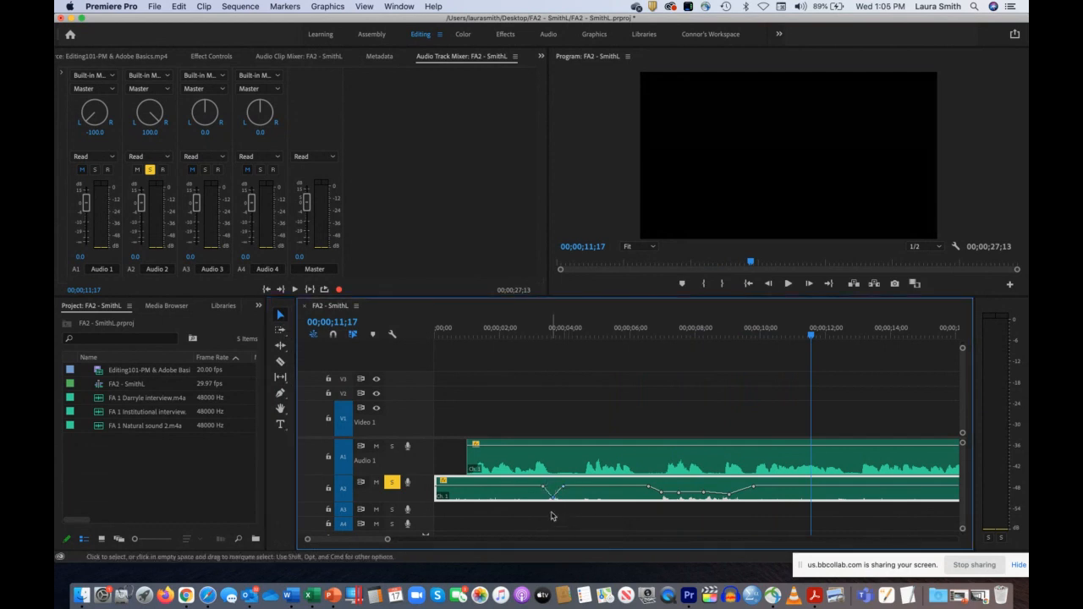
pyautogui.moveTo(564, 334); pyautogui.dragTo(535, 334)
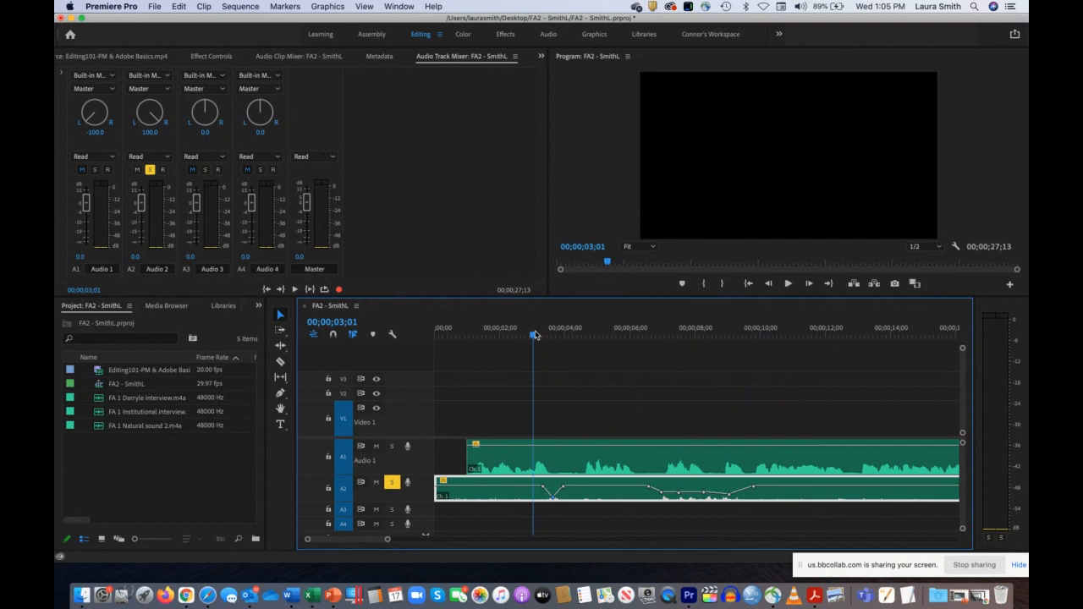
pyautogui.press('space')
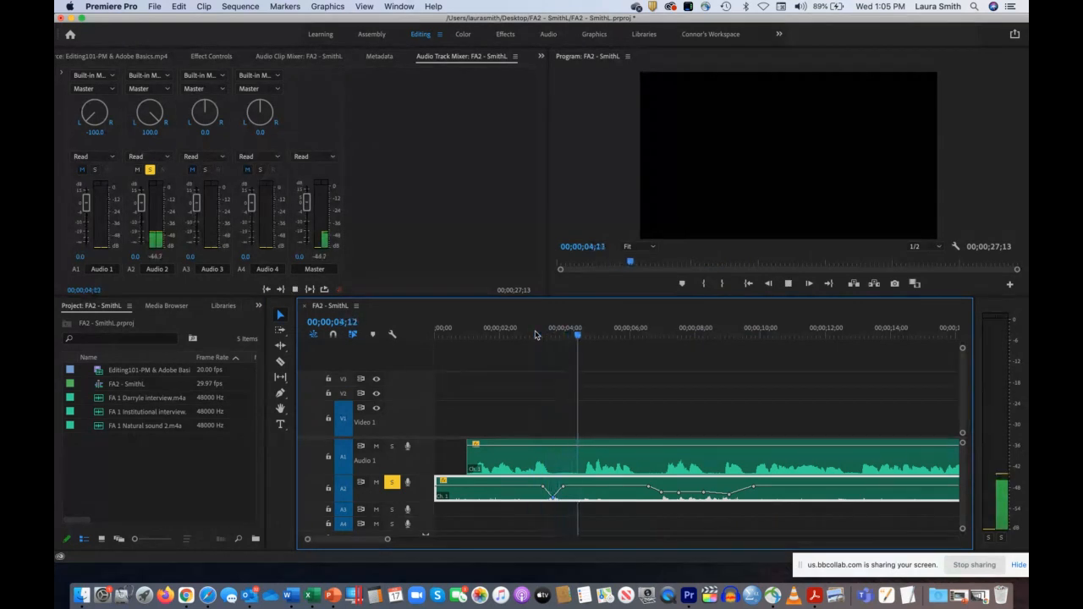
pyautogui.press('space')
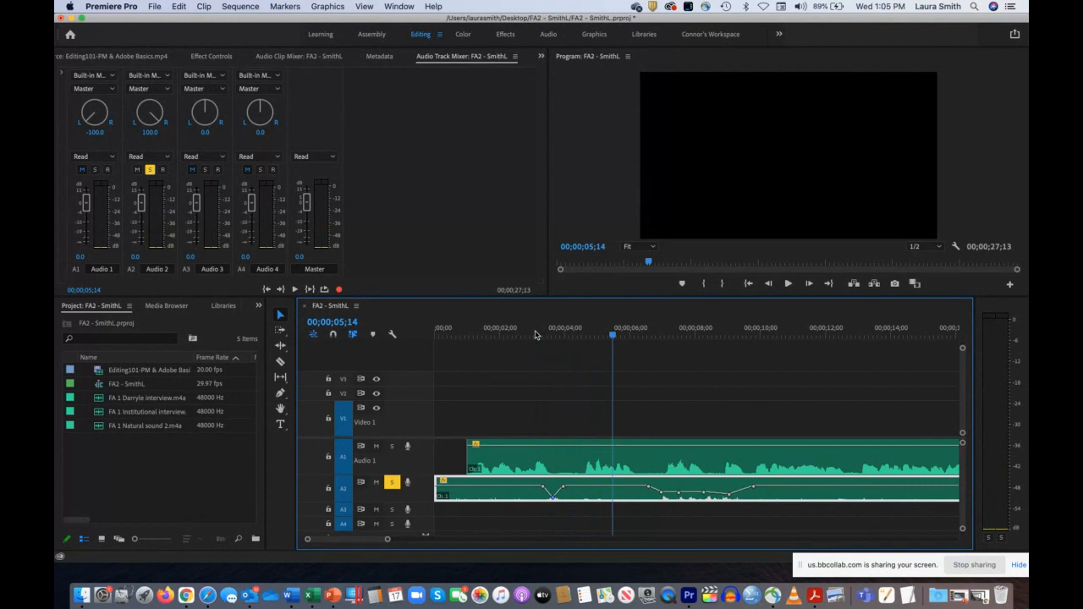
# Step: Move the third Audio 1 clip to end at 00;00;36;06 and the second Audio 1 clip to start at about 00;00;24;00
pyautogui.moveTo(386, 541); pyautogui.dragTo(446, 546)
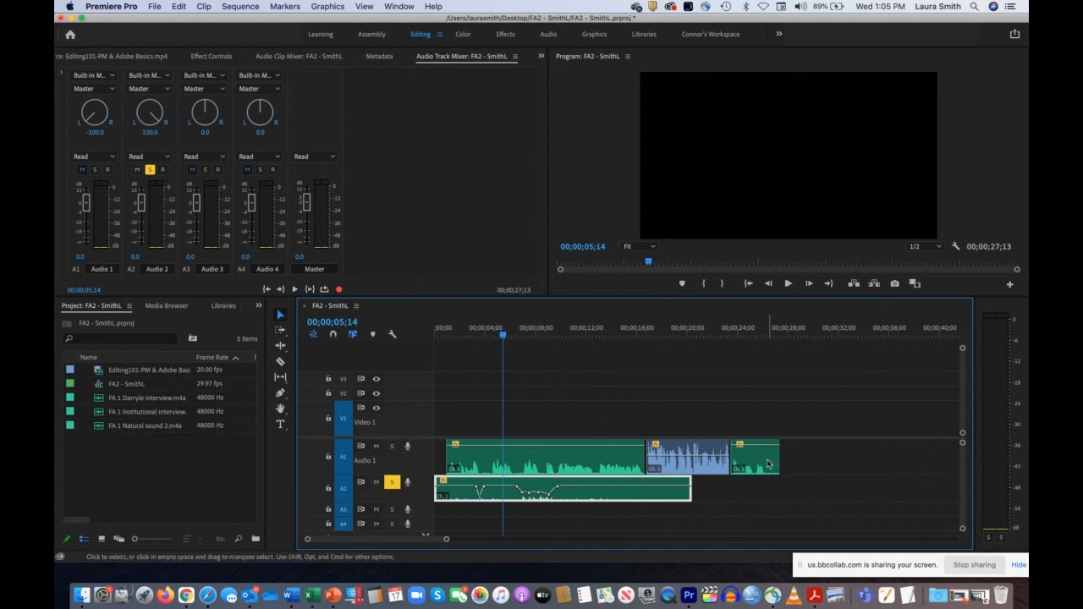
pyautogui.moveTo(757, 457); pyautogui.dragTo(867, 457)
pyautogui.moveTo(678, 450); pyautogui.dragTo(763, 446)
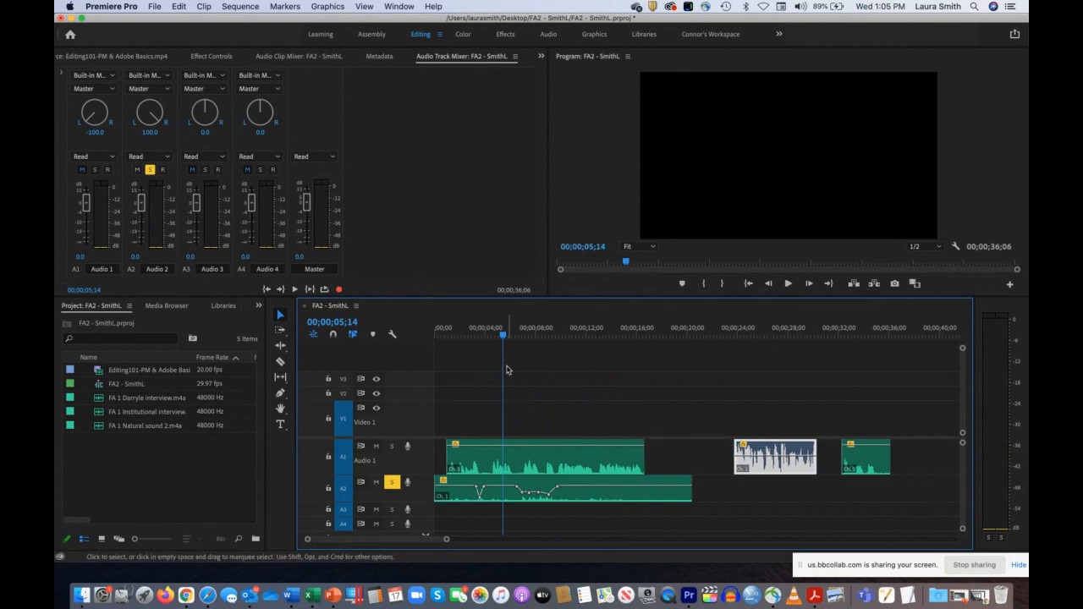
# Step: Split the first Audio 1 clip at 00;00;06;14 with the Razor tool and move its second part to start at about 00;00;13;00
pyautogui.moveTo(506, 336); pyautogui.dragTo(521, 337)
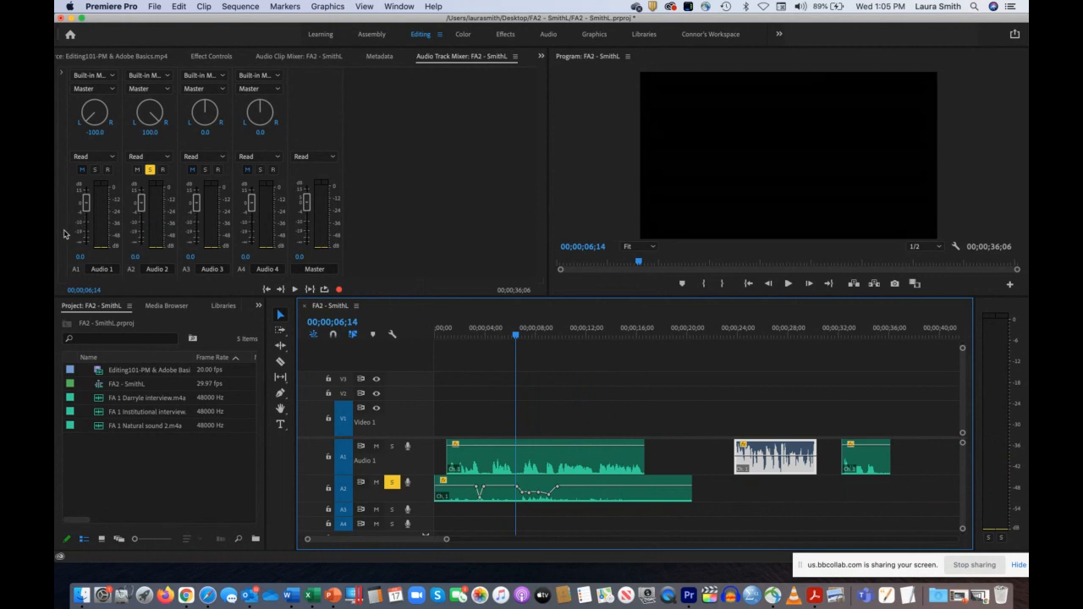
pyautogui.click(280, 361)
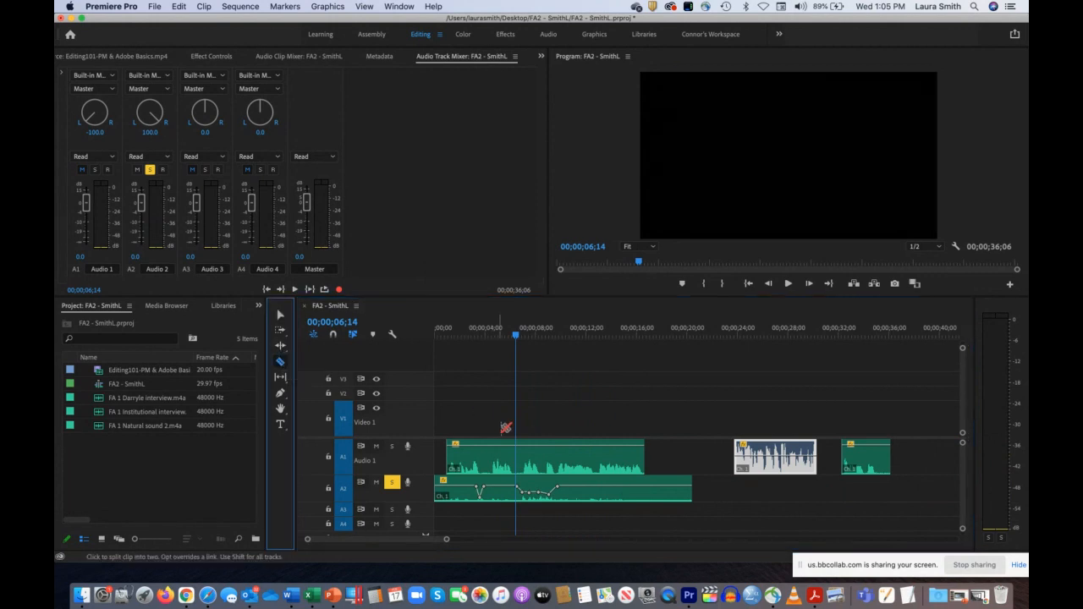
pyautogui.click(519, 447)
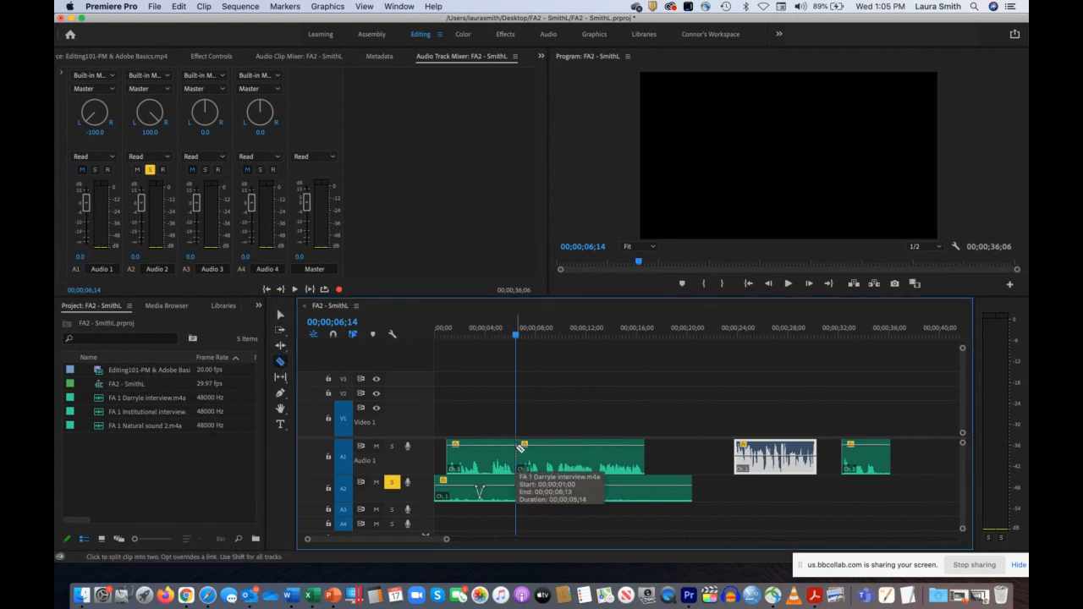
pyautogui.click(281, 312)
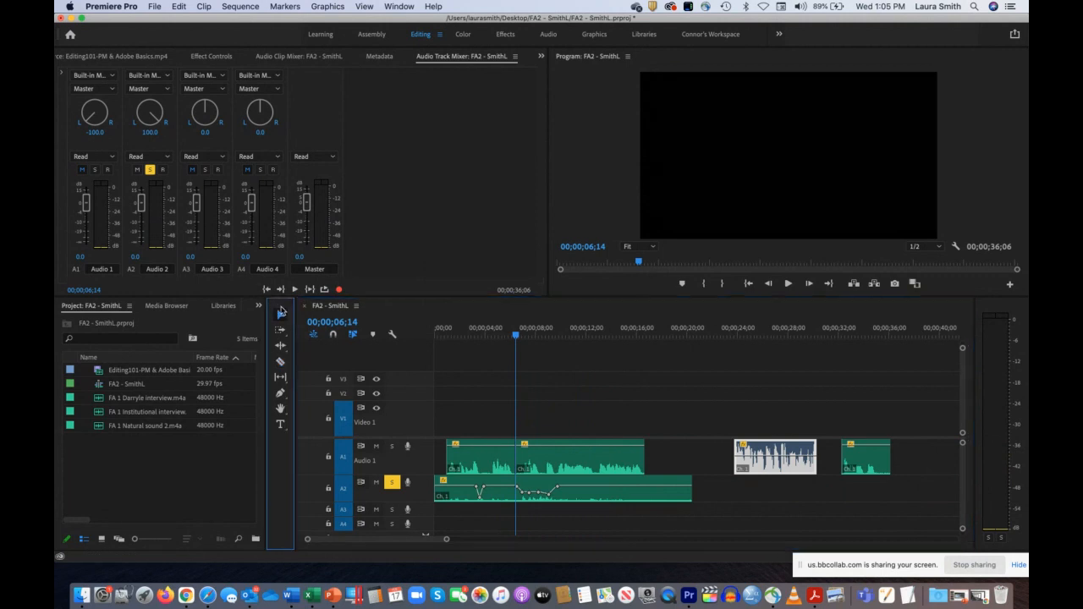
pyautogui.moveTo(548, 464); pyautogui.dragTo(638, 467)
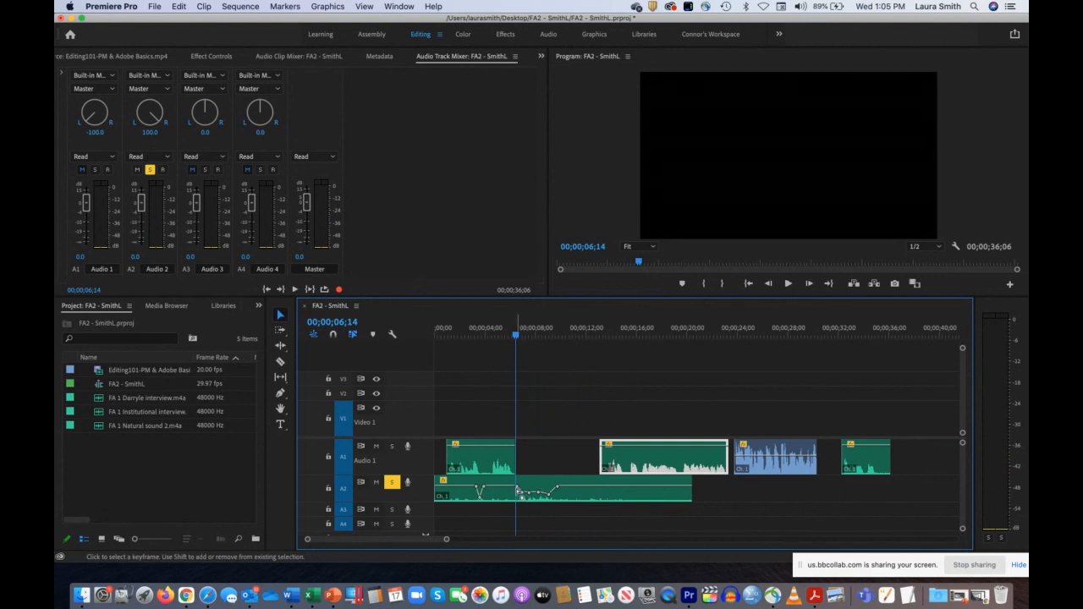
# Step: Raise the Audio 2 volume keyframes just after 00;00;06;14 above the line and bring the last ones back to the base level
pyautogui.moveTo(518, 488)
pyautogui.mouseDown()
pyautogui.moveTo(531, 497)
pyautogui.moveTo(531, 480)
pyautogui.mouseUp()
pyautogui.moveTo(521, 485)
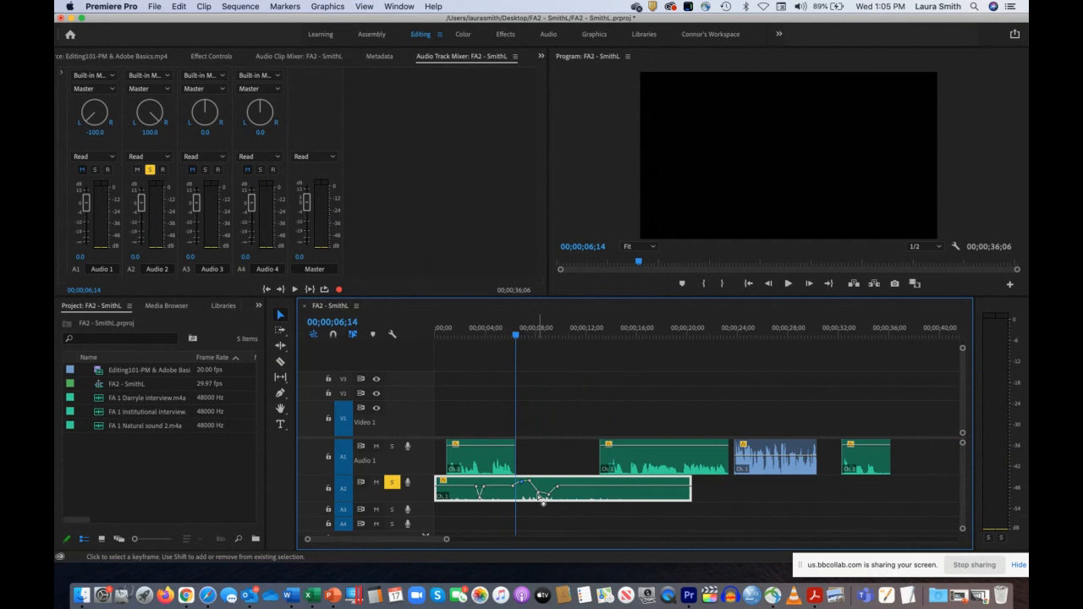
pyautogui.moveTo(542, 499)
pyautogui.moveTo(542, 499); pyautogui.dragTo(573, 487)
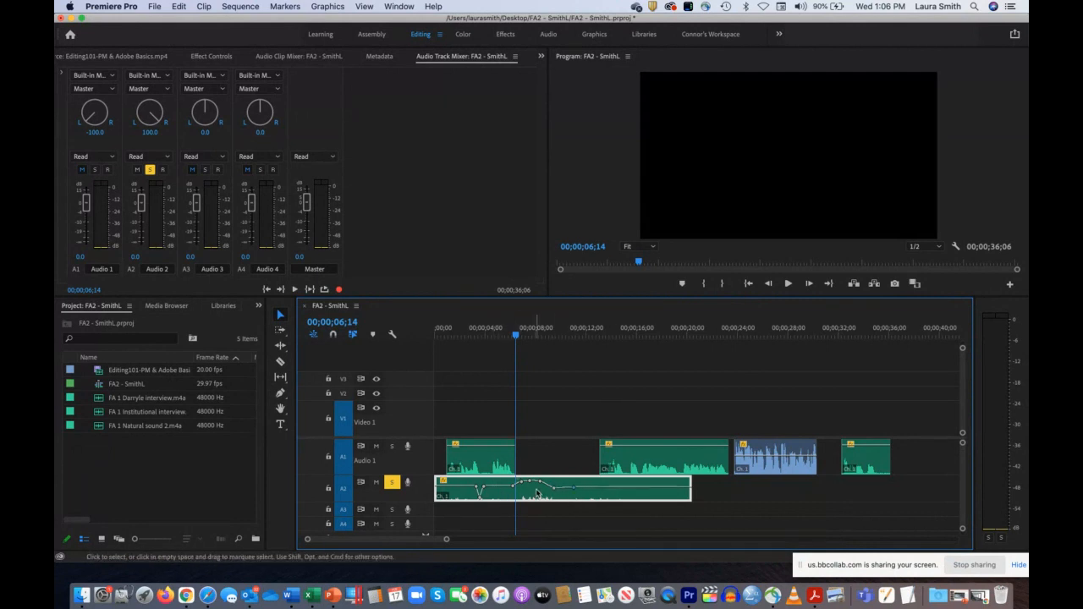
# Step: Move the split-off Audio 1 clip to start at about 00;00;09;15, level Audio 2's last keyframe, and place the playhead at 00;00;05;24
pyautogui.moveTo(627, 467); pyautogui.dragTo(583, 470)
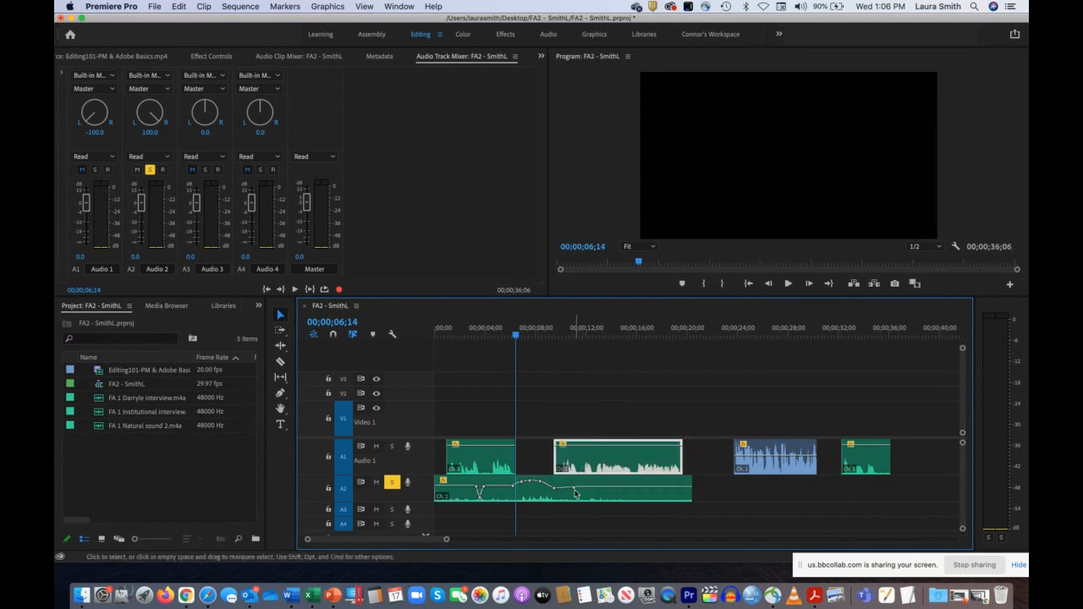
pyautogui.click(575, 493)
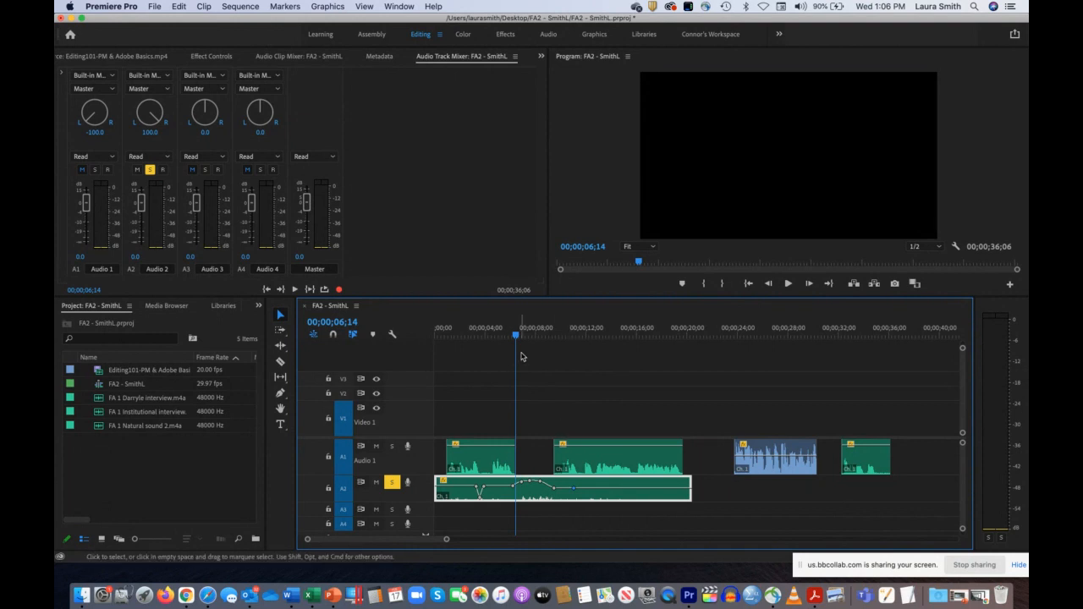
pyautogui.moveTo(516, 335); pyautogui.dragTo(507, 335)
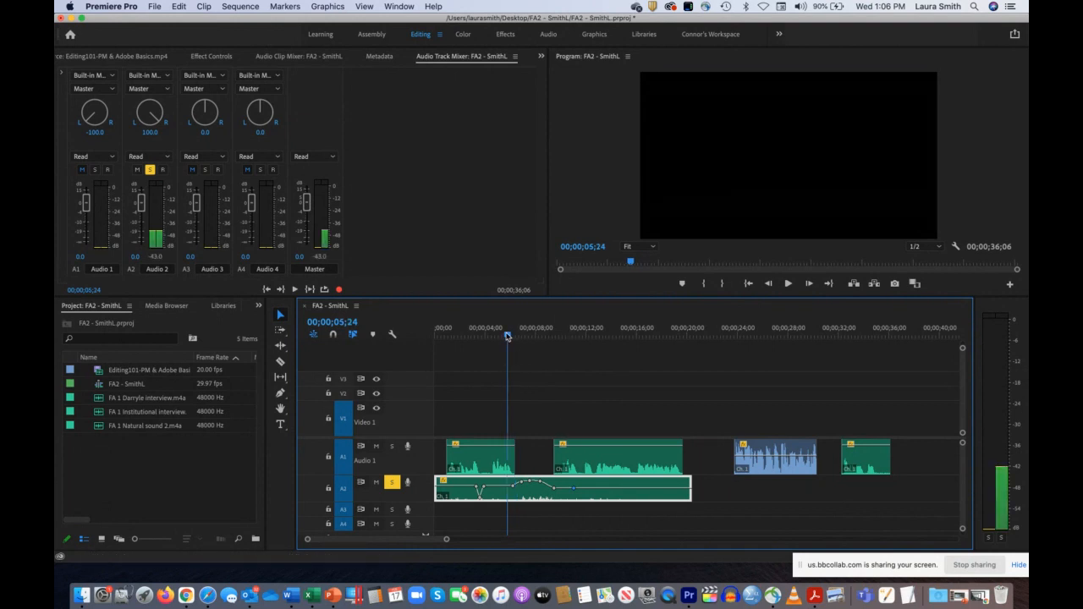
# Step: Play Audio 2 from 00;00;05;24 and reshape its keyframes around 00;00;09;00 so the raised volume holds longer before dropping
pyautogui.press('space')
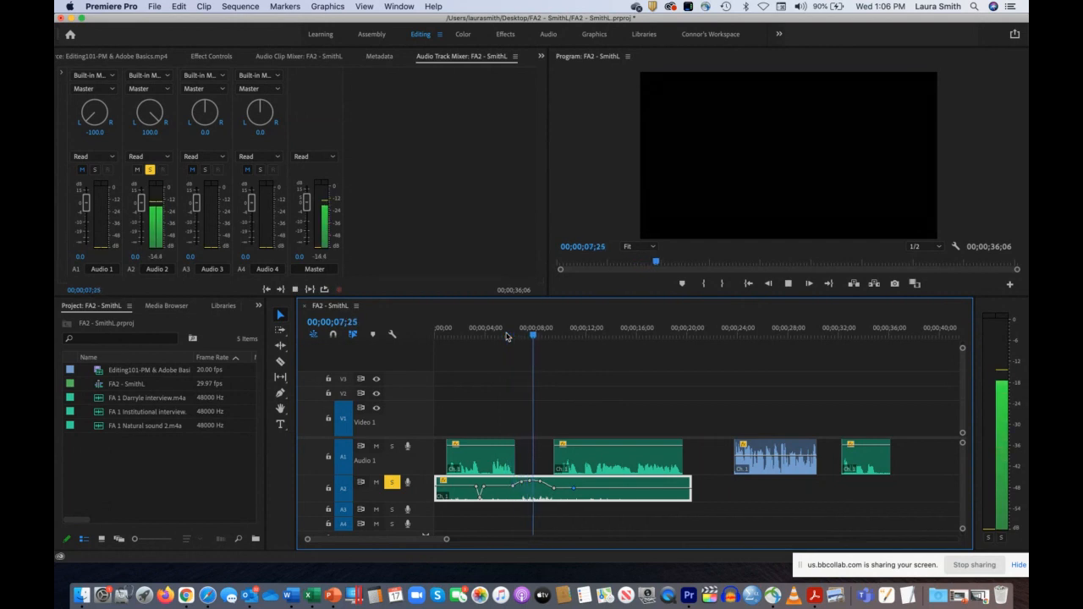
pyautogui.press('space')
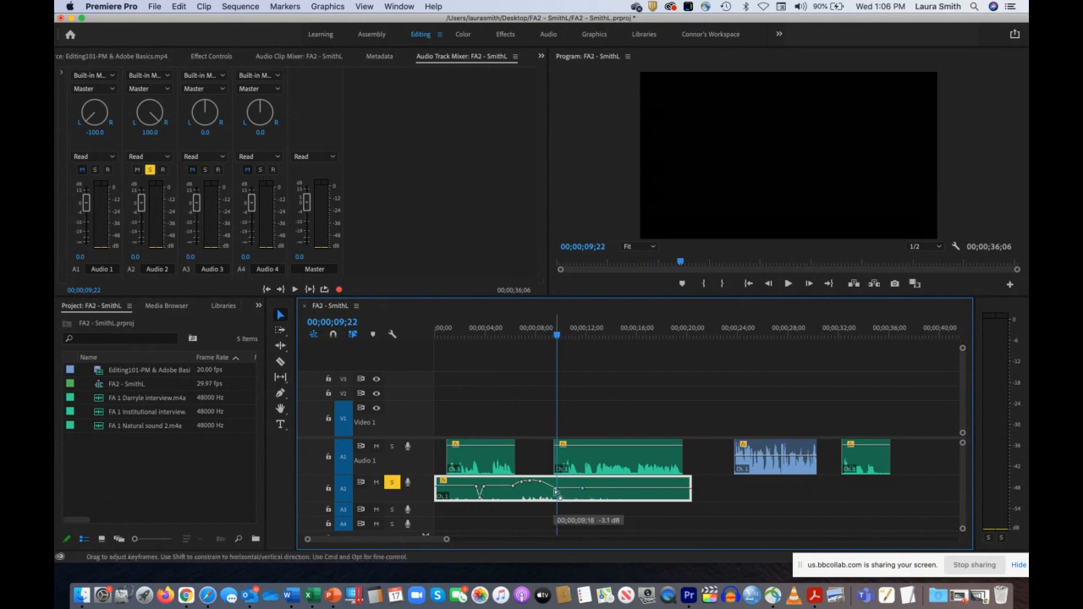
pyautogui.moveTo(555, 490); pyautogui.dragTo(546, 488)
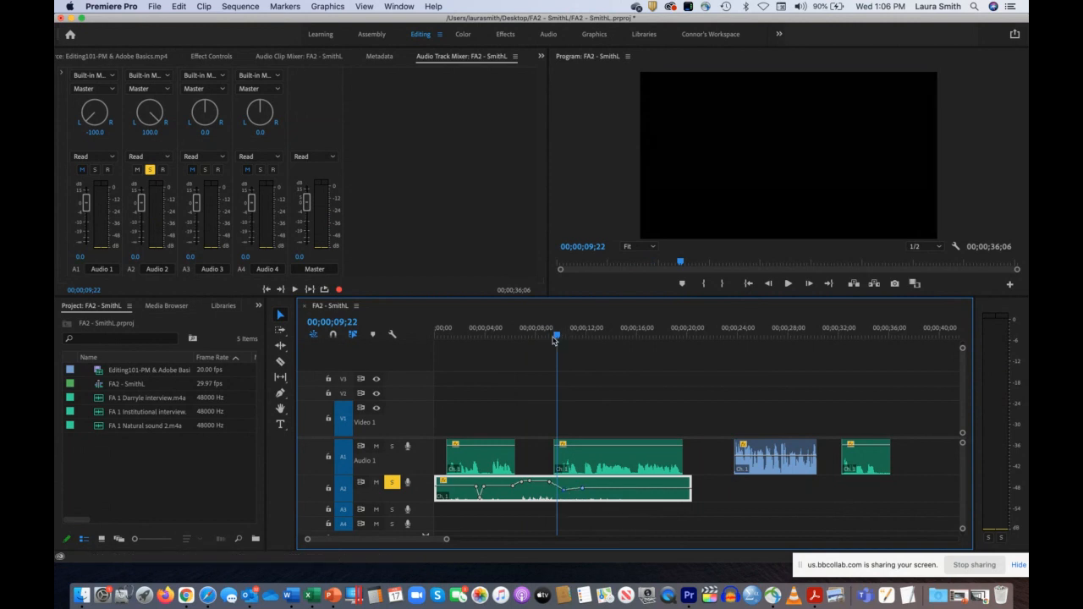
# Step: Replay the raised section of Audio 2 to check its volume drop around 00;00;09;20
pyautogui.moveTo(557, 337); pyautogui.dragTo(493, 348)
pyautogui.press('space')
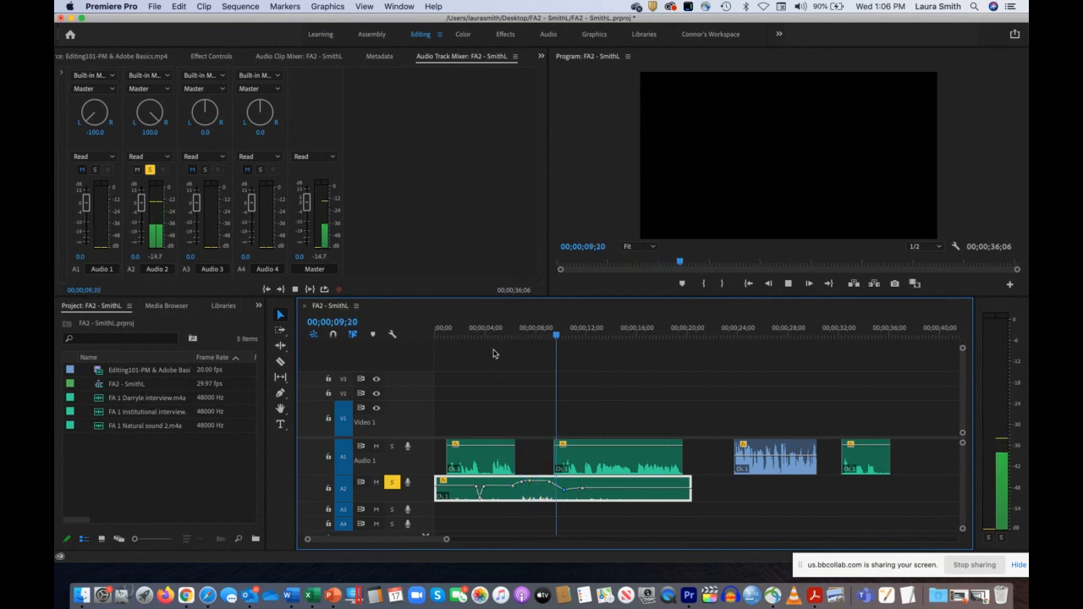
pyautogui.press('space')
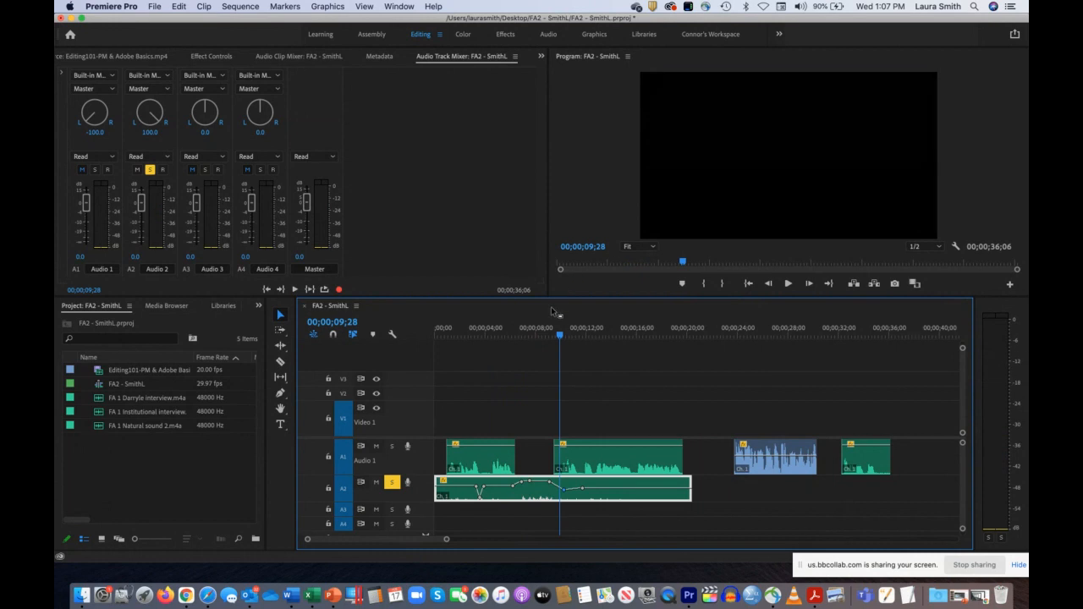
pyautogui.moveTo(536, 331); pyautogui.dragTo(524, 333)
pyautogui.press('space')
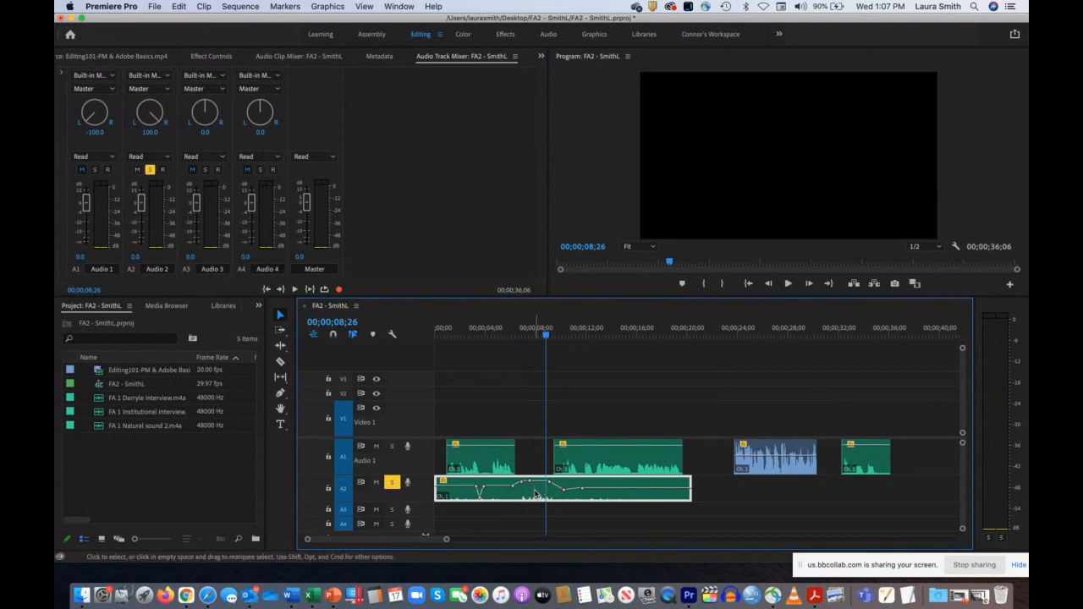
# Step: Adjust the audio gain of the natural sound clip on Audio 2 by 3 dB
pyautogui.doubleClick(535, 495)
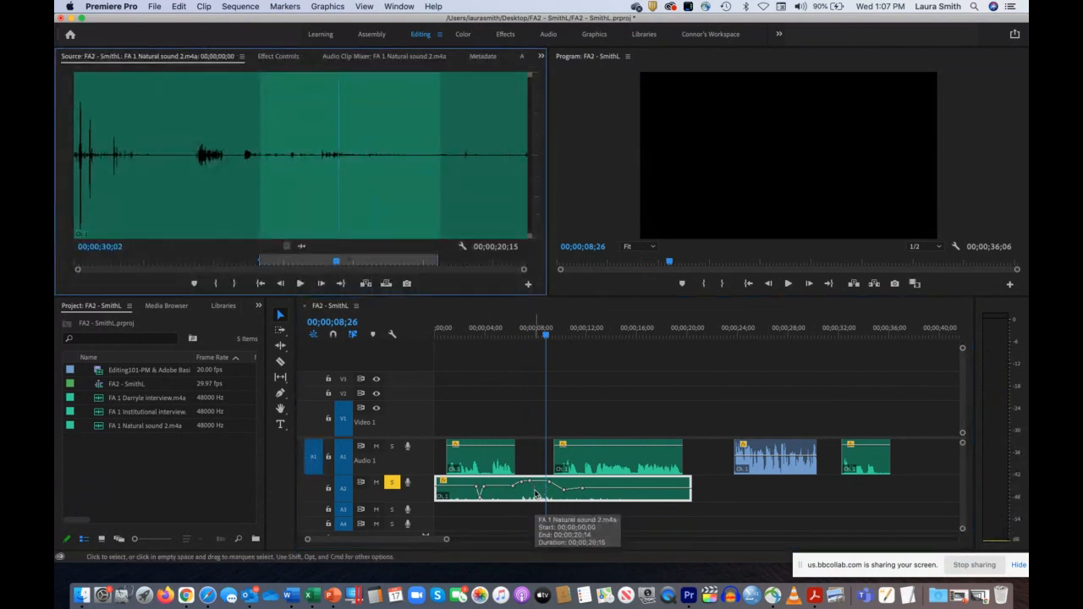
pyautogui.rightClick(535, 495)
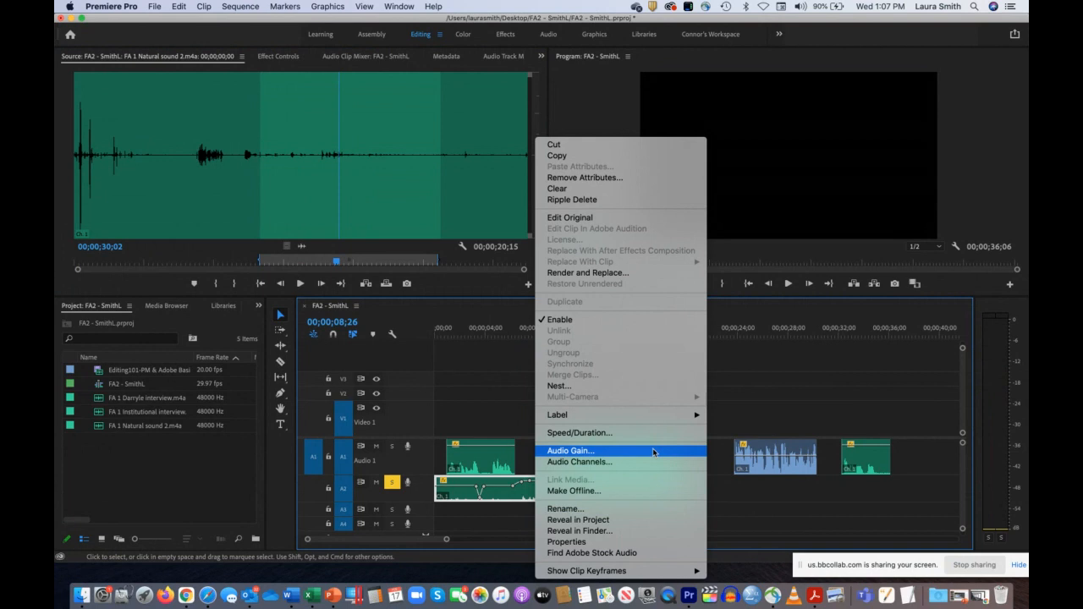
pyautogui.click(581, 453)
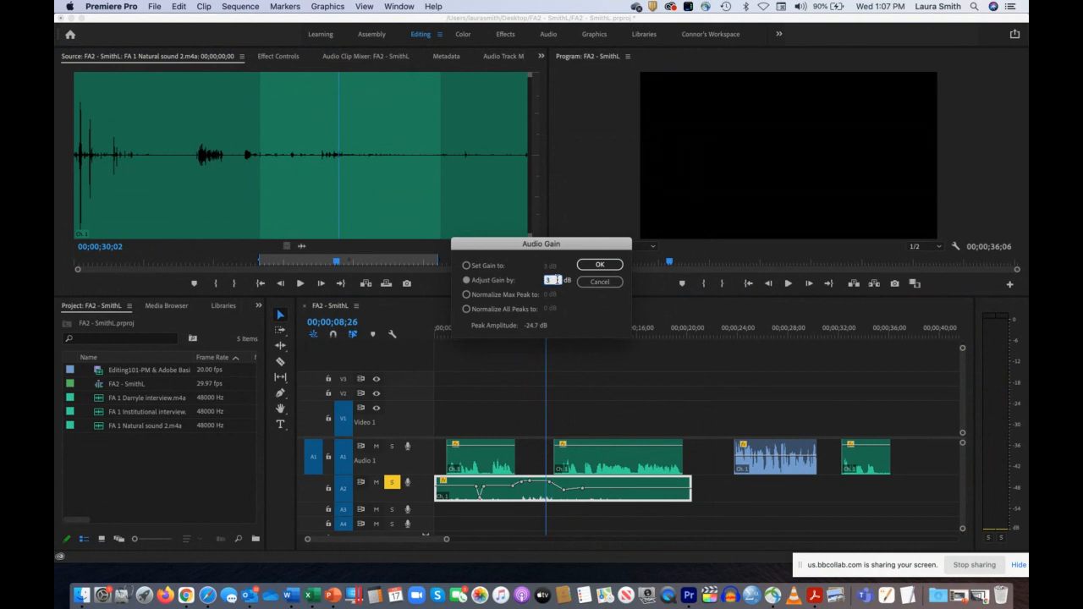
pyautogui.click(602, 265)
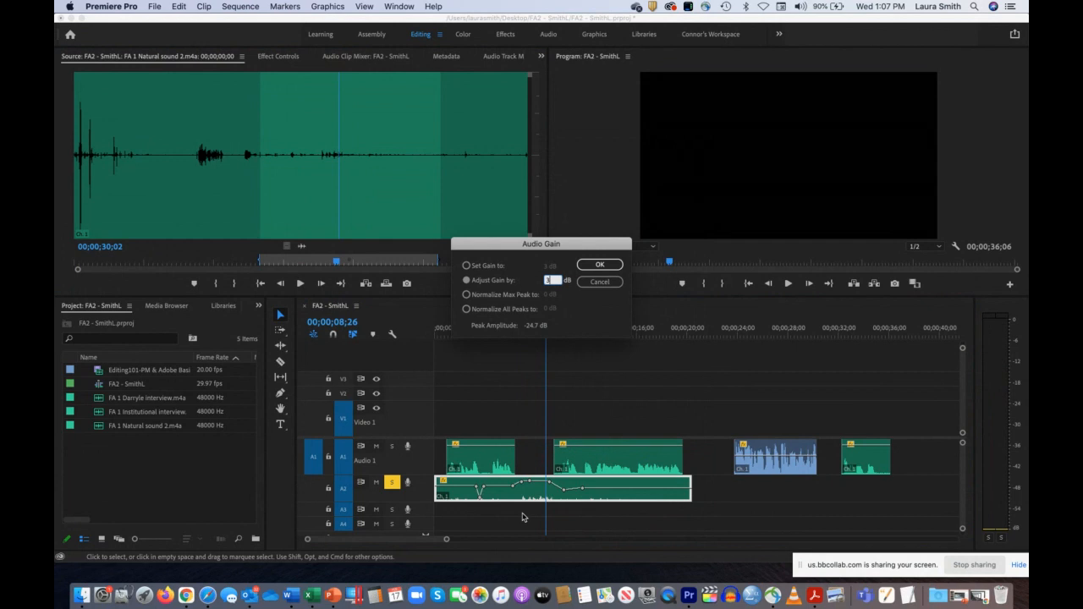
pyautogui.click(602, 265)
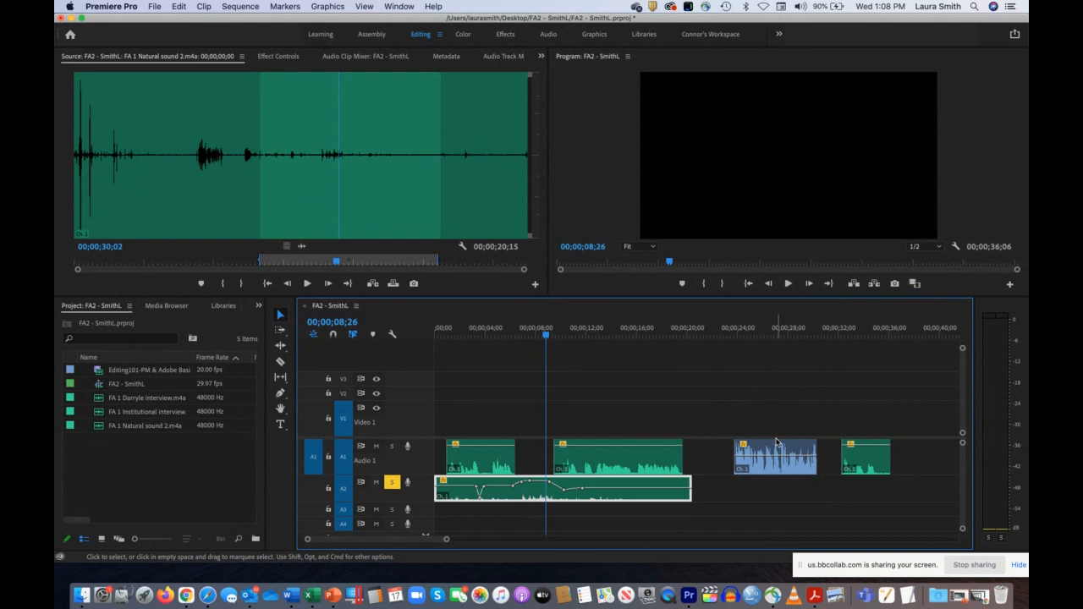
# Step: Play Audio 2 from about 00;00;07;00 and scrub from the sequence start to 00;00;11;24 to check the levels
pyautogui.moveTo(546, 336); pyautogui.dragTo(516, 337)
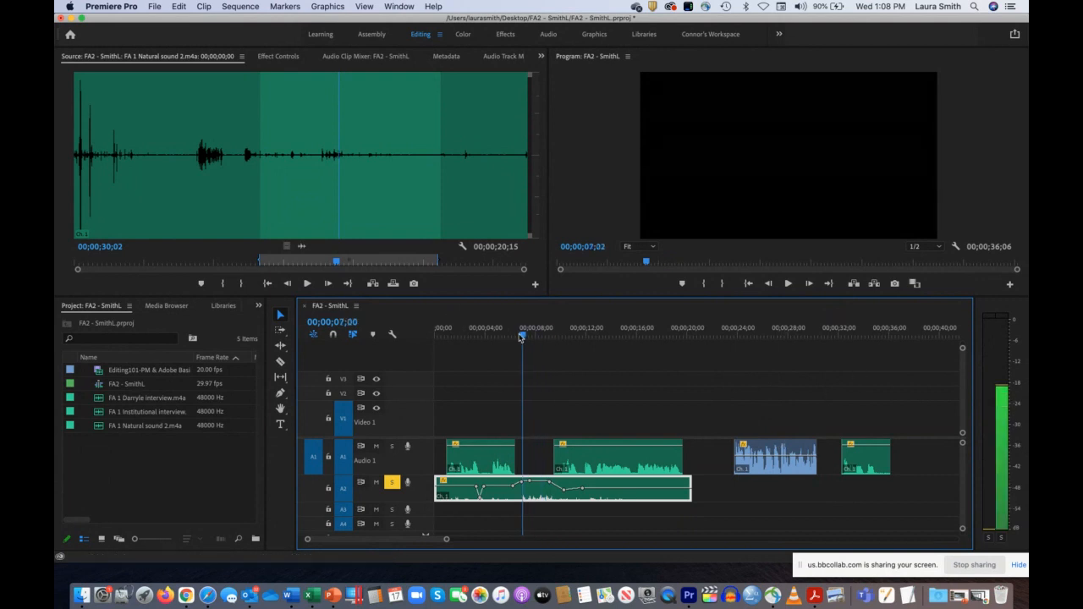
pyautogui.press('space')
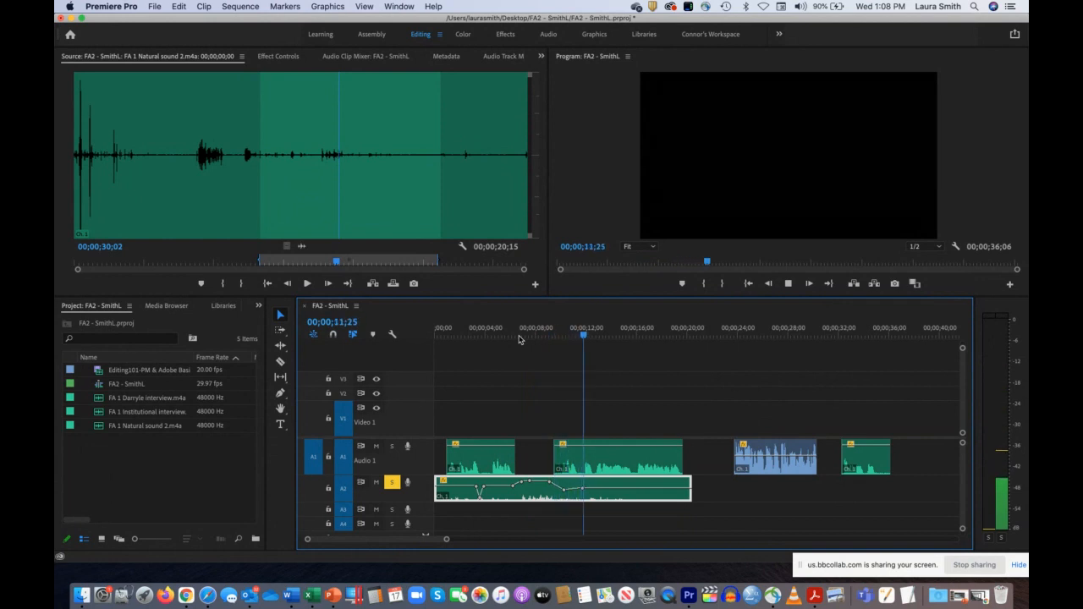
pyautogui.press('space')
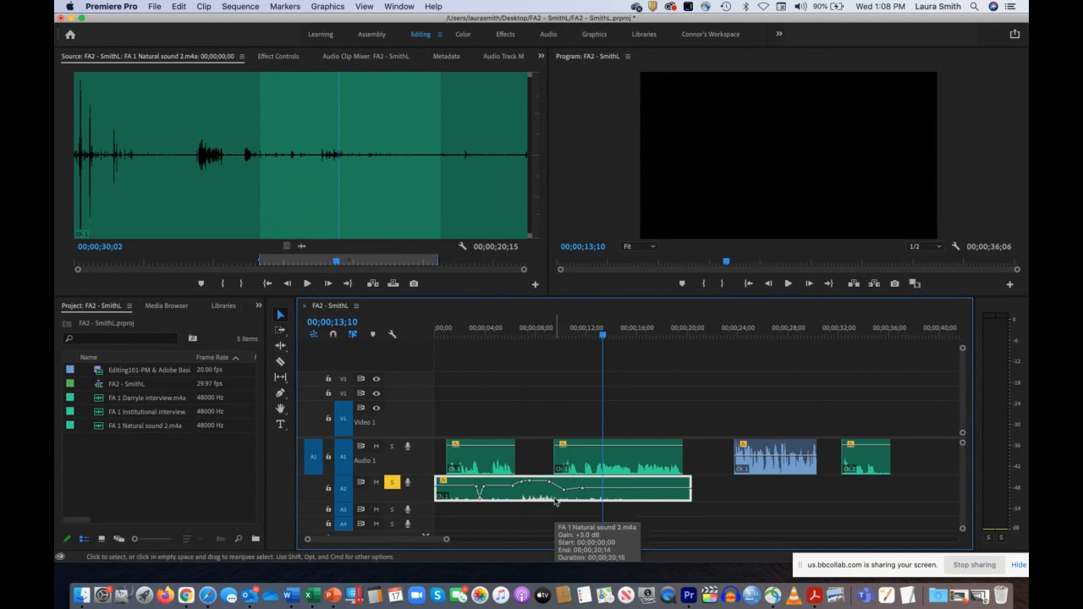
pyautogui.moveTo(461, 334); pyautogui.dragTo(387, 338)
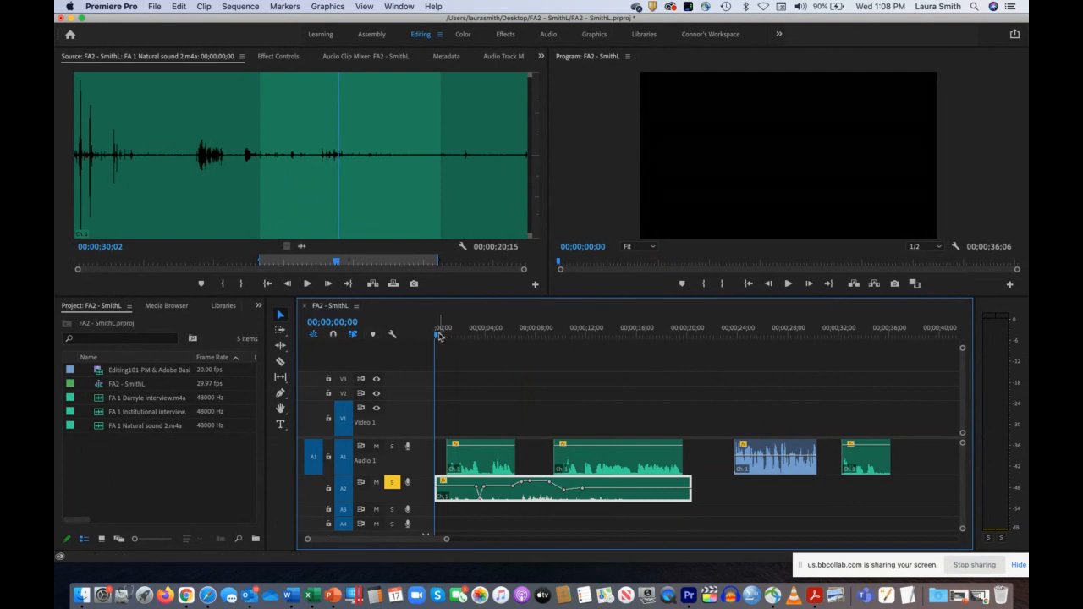
pyautogui.moveTo(436, 334); pyautogui.dragTo(447, 336)
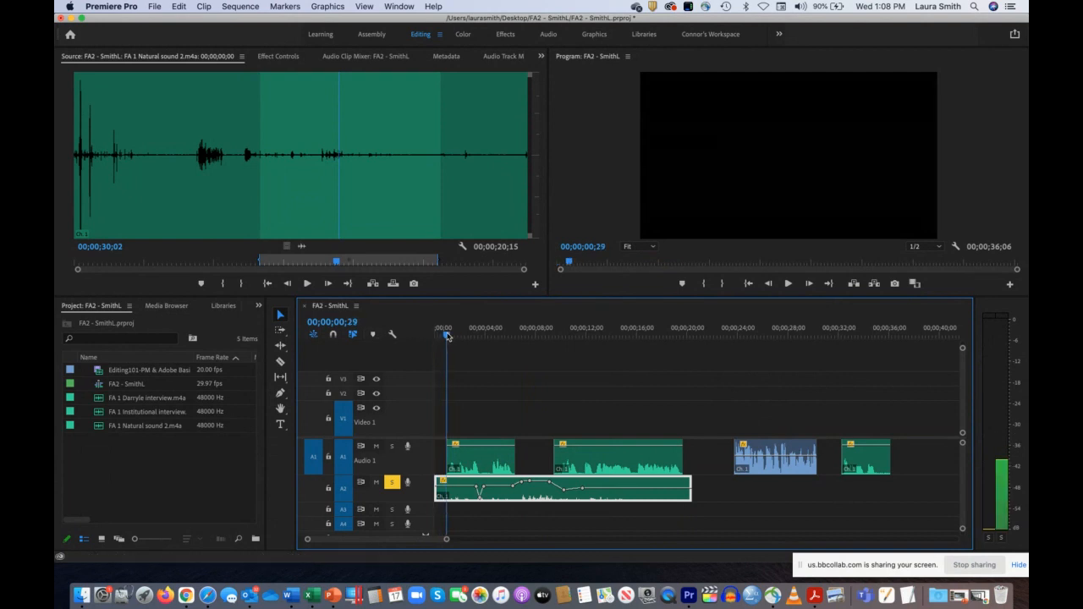
pyautogui.moveTo(446, 336); pyautogui.dragTo(581, 351)
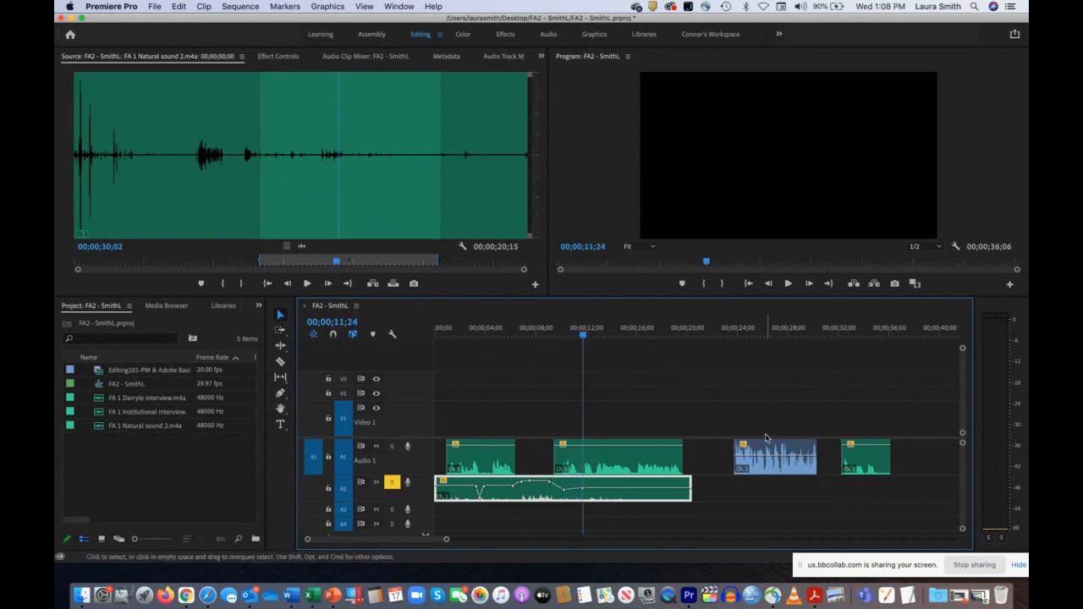
# Step: Move the last two Audio 1 clips earlier to close the gaps before them, and place the playhead at 00;00;20;06
pyautogui.moveTo(765, 444); pyautogui.dragTo(713, 446)
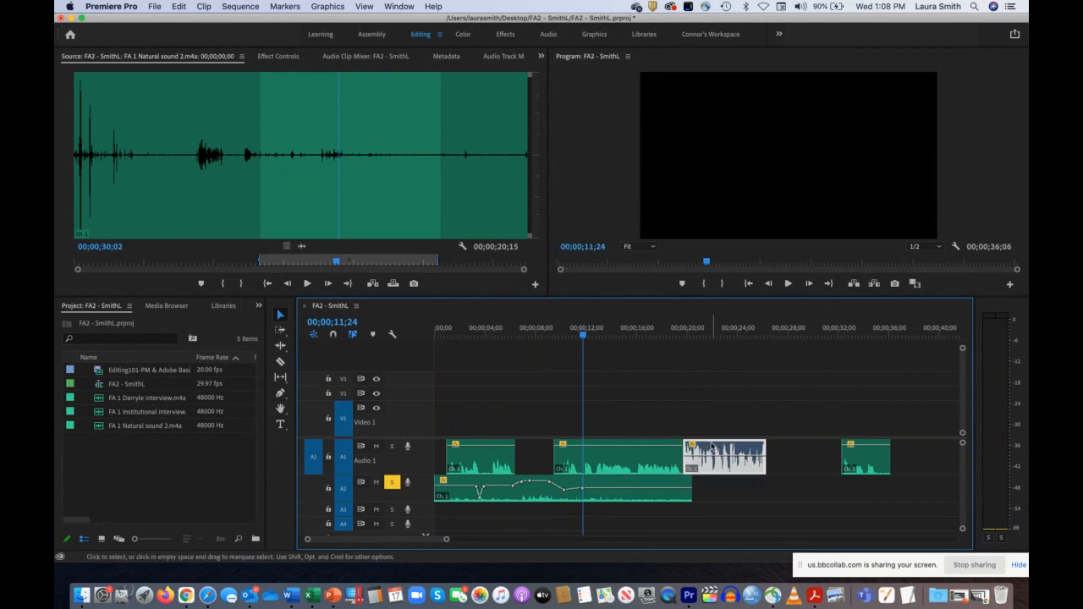
pyautogui.moveTo(877, 466); pyautogui.dragTo(801, 465)
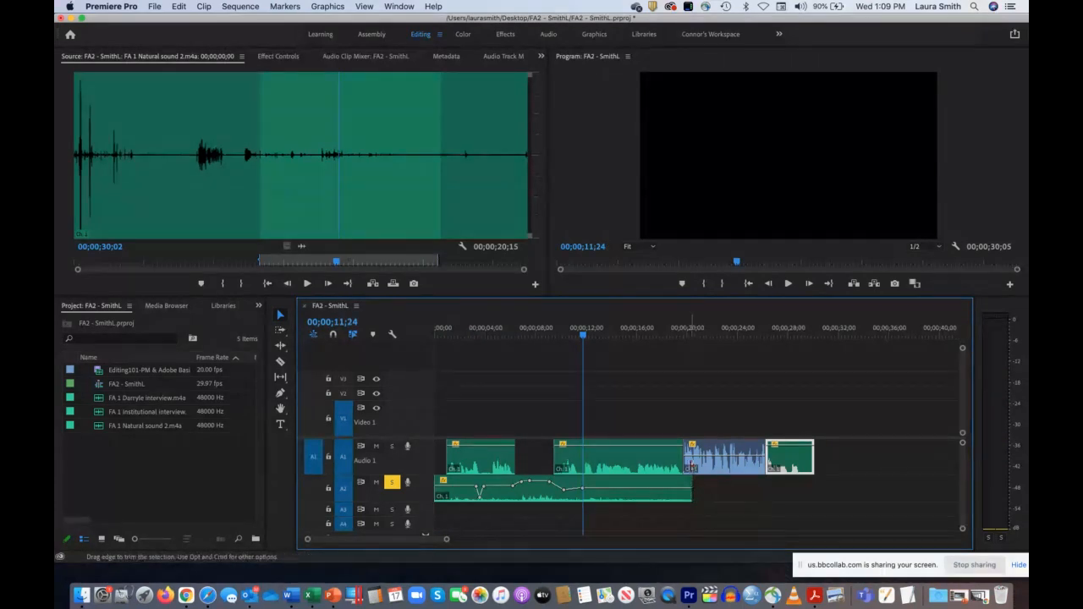
pyautogui.moveTo(446, 538); pyautogui.dragTo(422, 539)
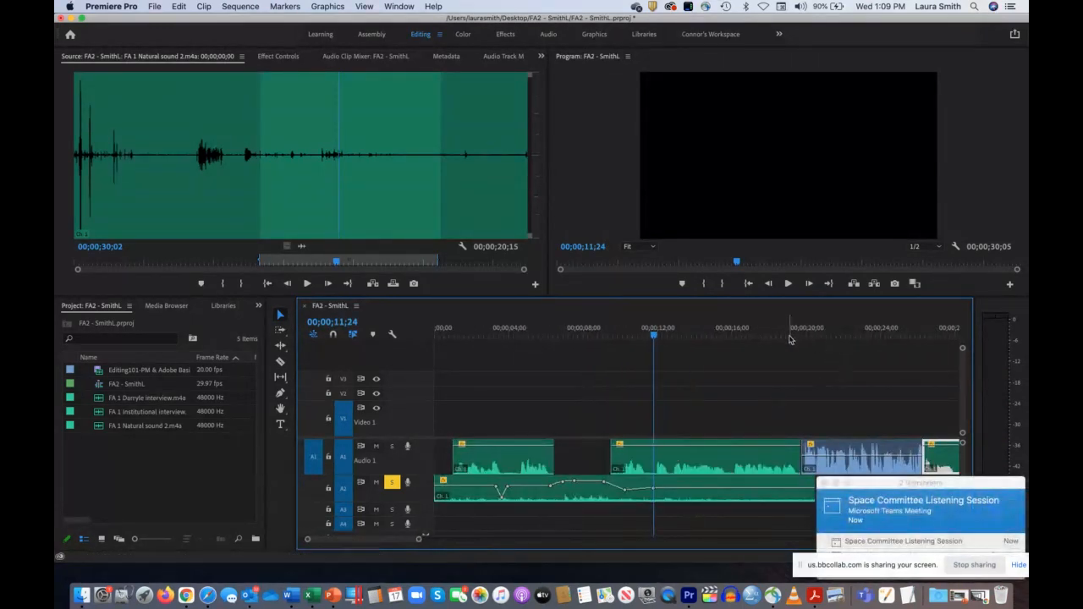
pyautogui.click(788, 332)
pyautogui.moveTo(791, 332); pyautogui.dragTo(810, 334)
pyautogui.moveTo(418, 539); pyautogui.dragTo(369, 539)
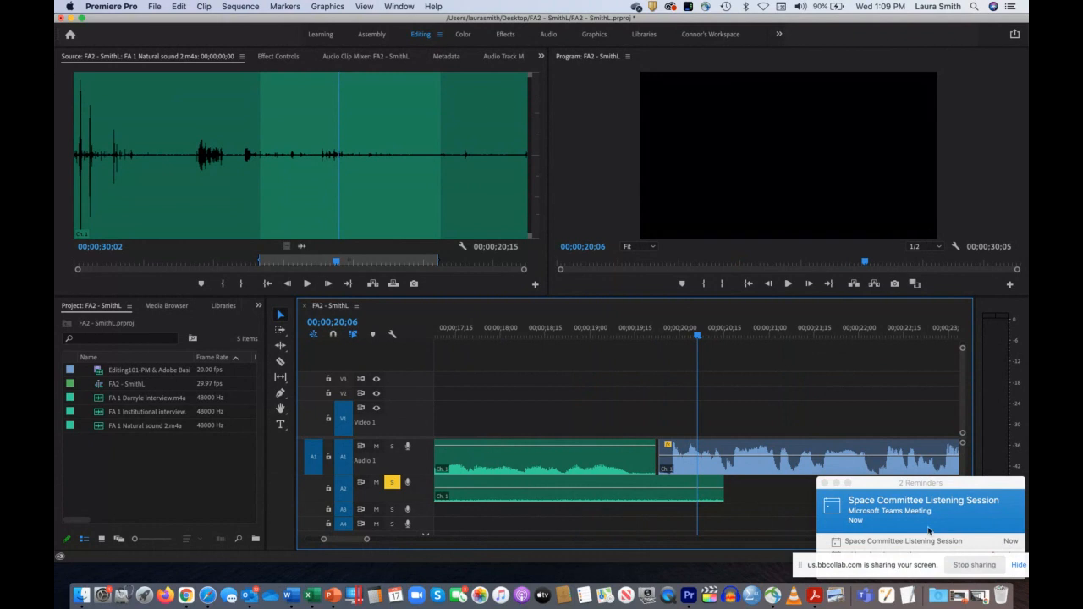
pyautogui.click(824, 482)
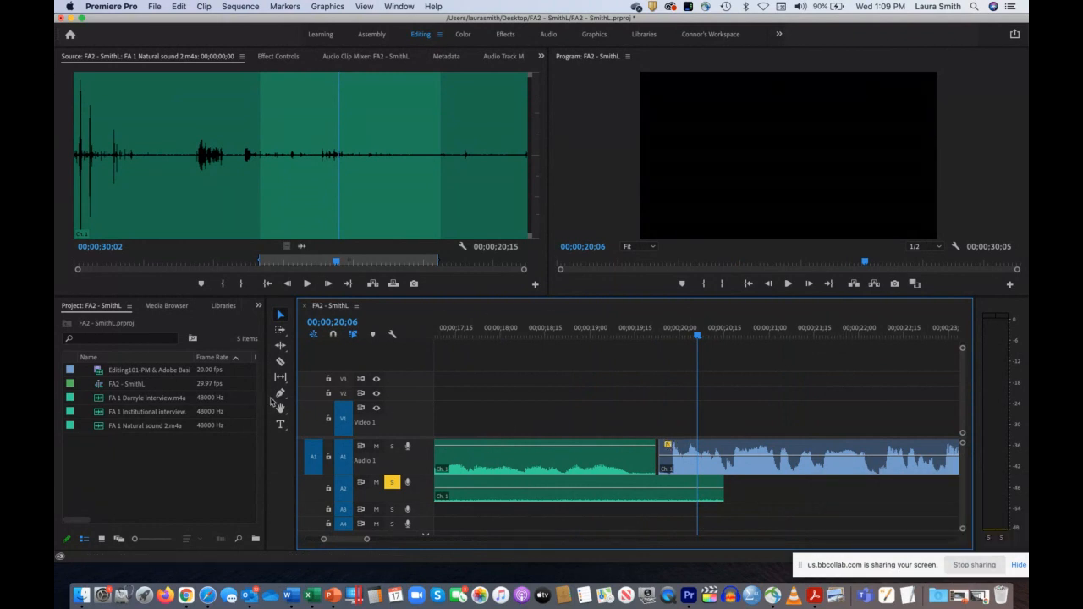
# Step: Fade out the end of Audio 2 with four Pen tool keyframes starting at about 00;00;19;08, and trim the clip to 00;00;20;08
pyautogui.click(279, 394)
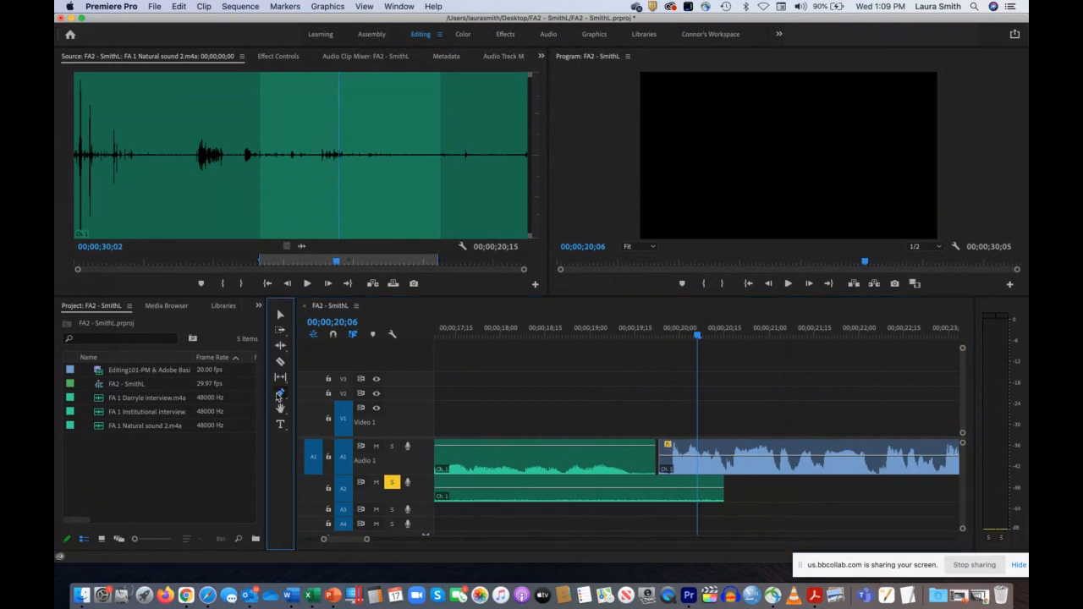
pyautogui.click(615, 489)
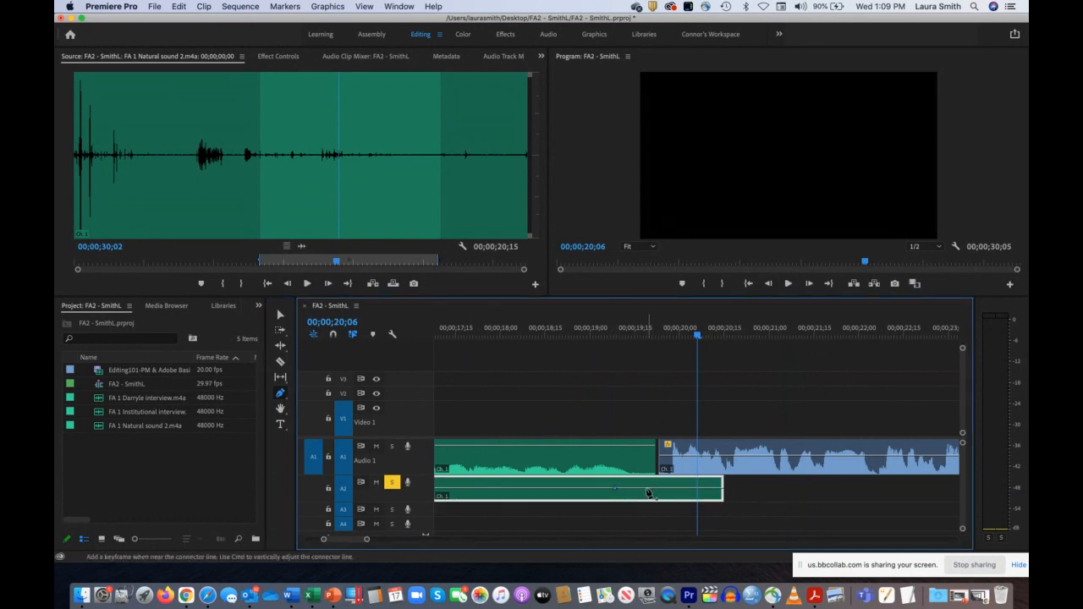
pyautogui.click(641, 489)
pyautogui.click(661, 489)
pyautogui.click(680, 488)
pyautogui.click(280, 314)
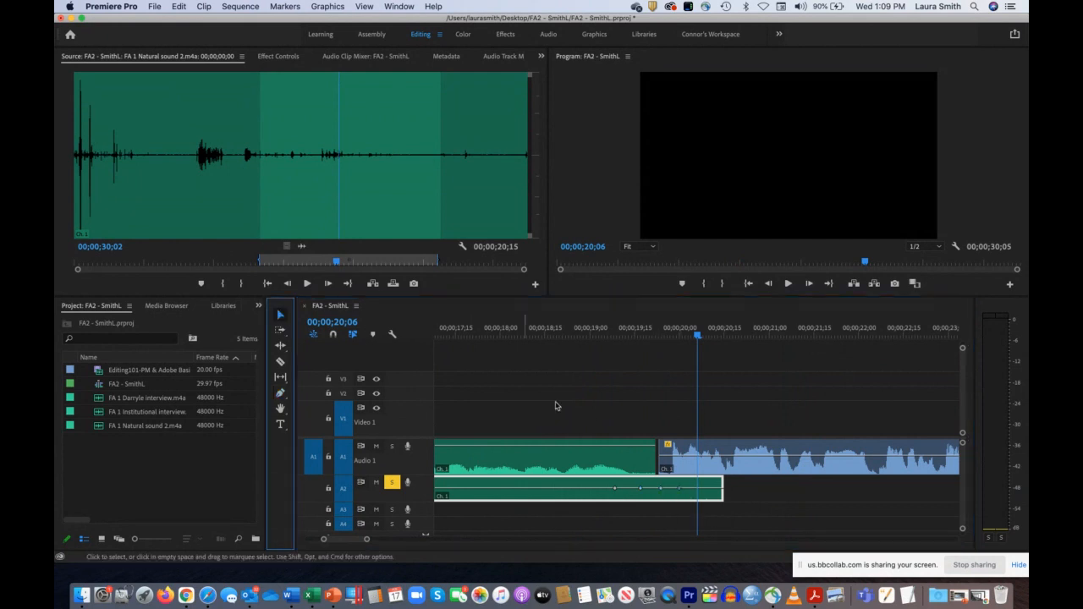
pyautogui.moveTo(719, 482); pyautogui.dragTo(666, 497)
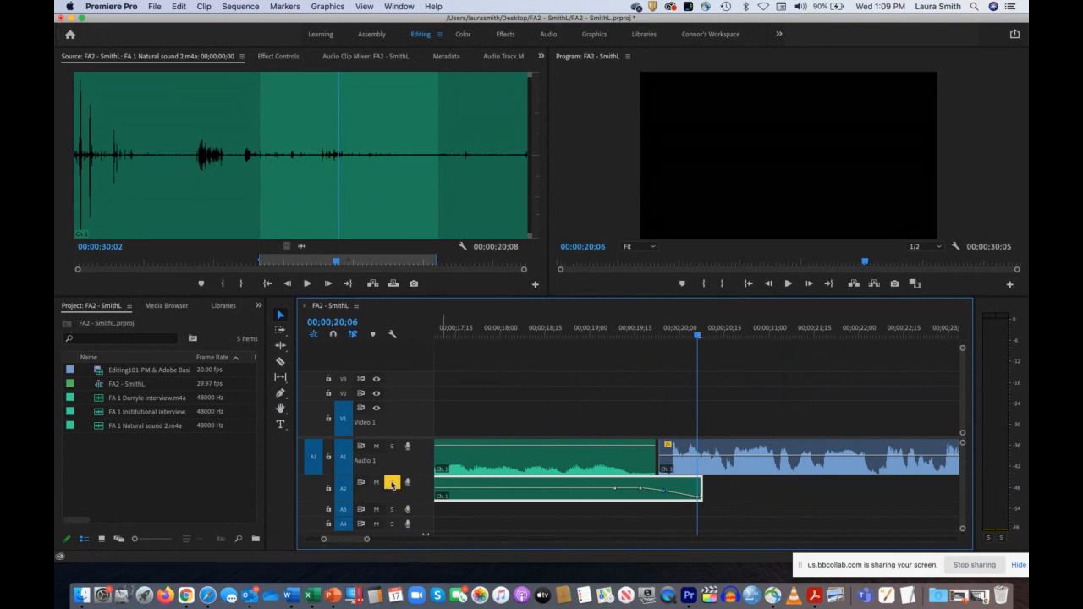
# Step: Turn off solo on Audio 2 and play the whole sequence from the start
pyautogui.click(391, 483)
pyautogui.moveTo(366, 541); pyautogui.dragTo(477, 540)
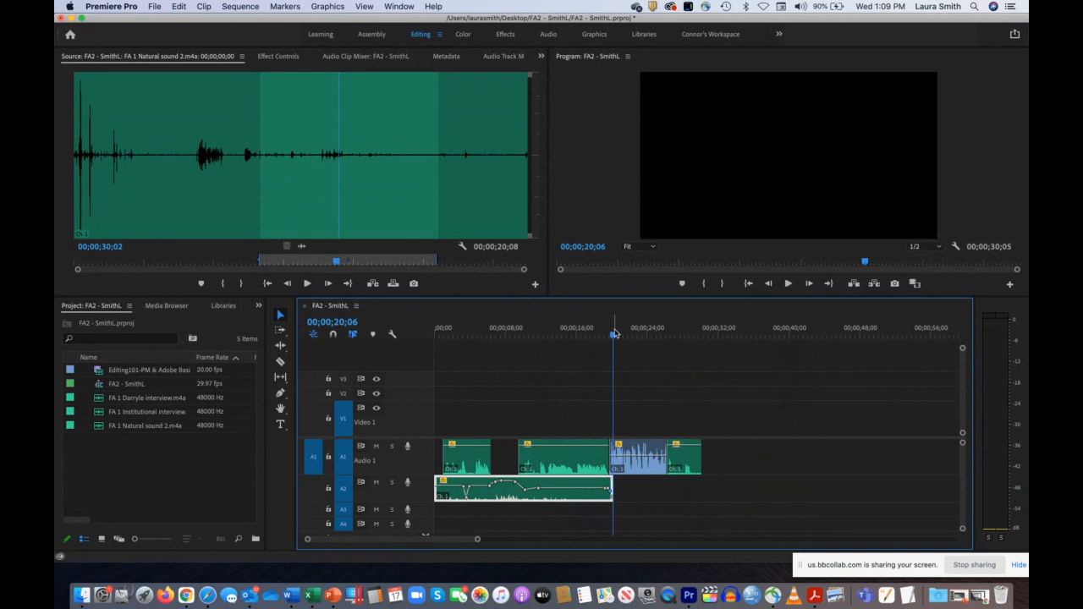
pyautogui.moveTo(614, 336); pyautogui.dragTo(333, 341)
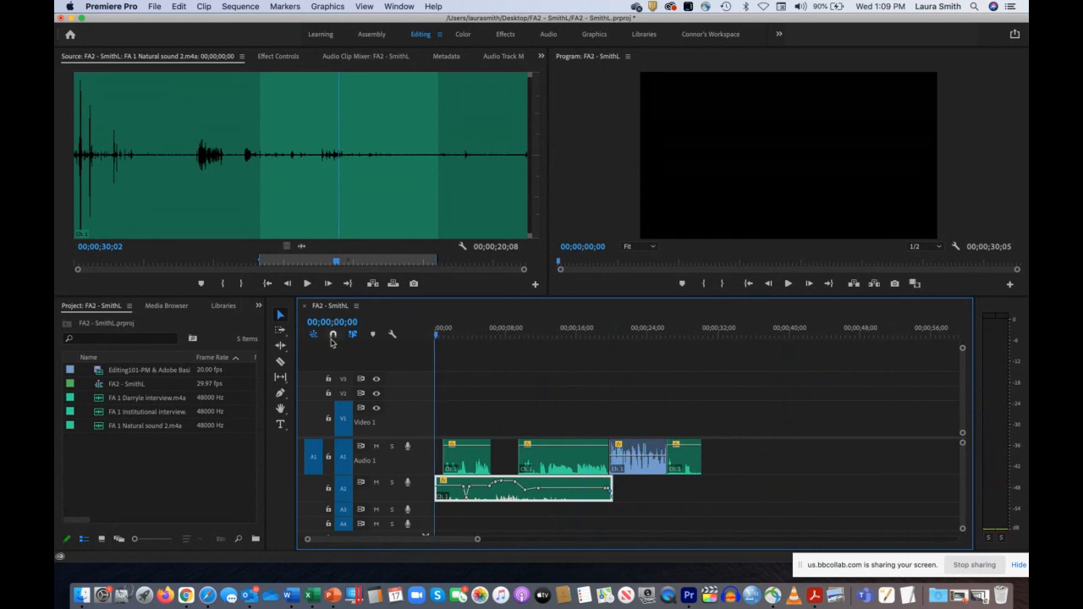
pyautogui.press('space')
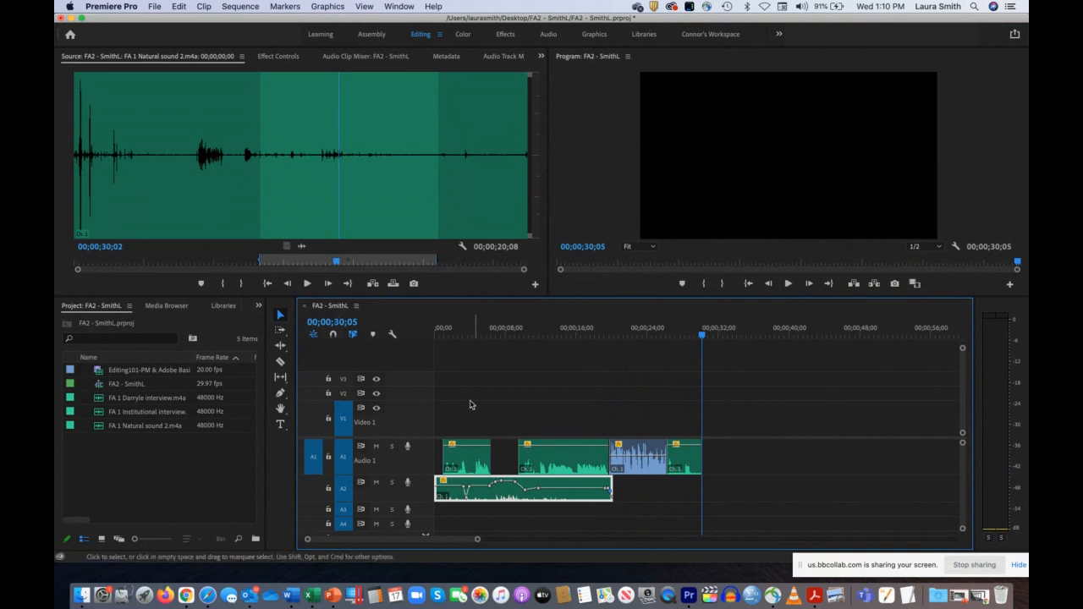
# Step: Examine the last Audio 1 clip up close and play it from 00;00;27;12 to 00;00;28;03
pyautogui.moveTo(459, 328); pyautogui.dragTo(419, 328)
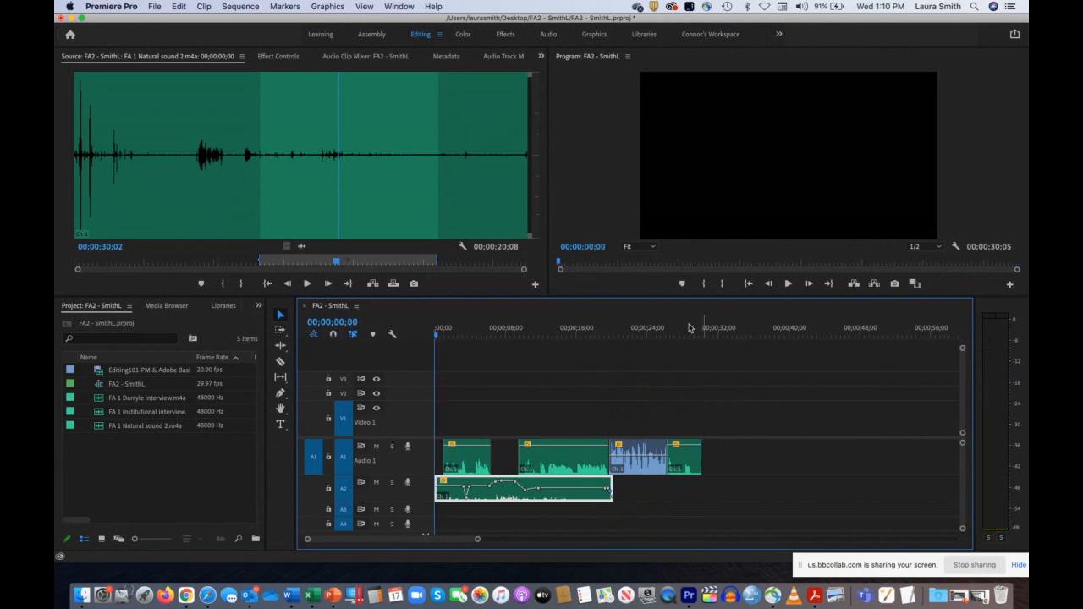
pyautogui.moveTo(690, 328)
pyautogui.mouseDown()
pyautogui.moveTo(671, 328)
pyautogui.moveTo(701, 328)
pyautogui.moveTo(690, 330)
pyautogui.mouseUp()
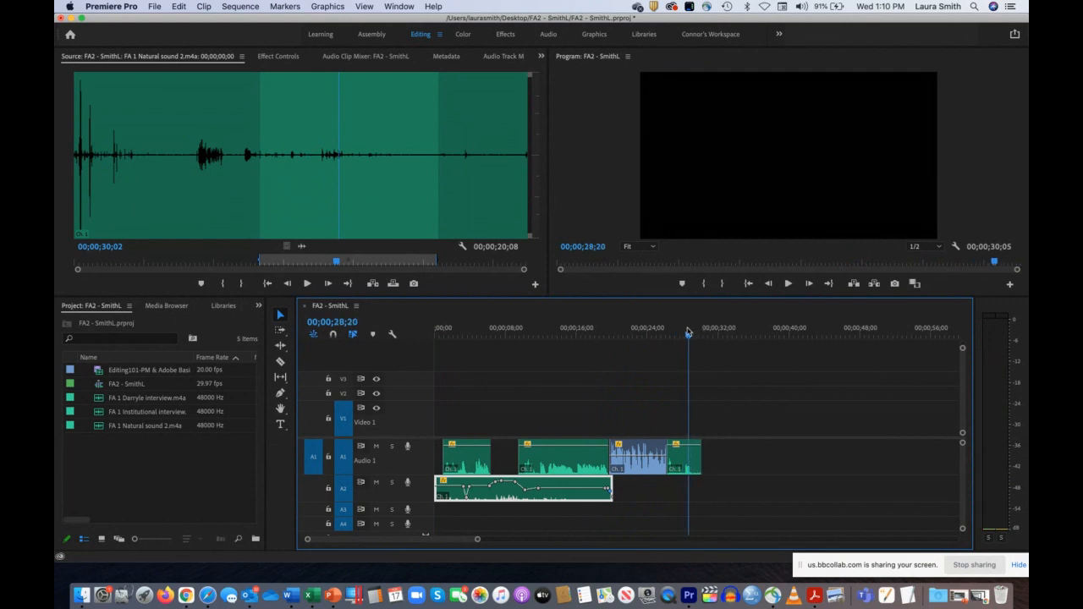
pyautogui.moveTo(477, 539); pyautogui.dragTo(452, 554)
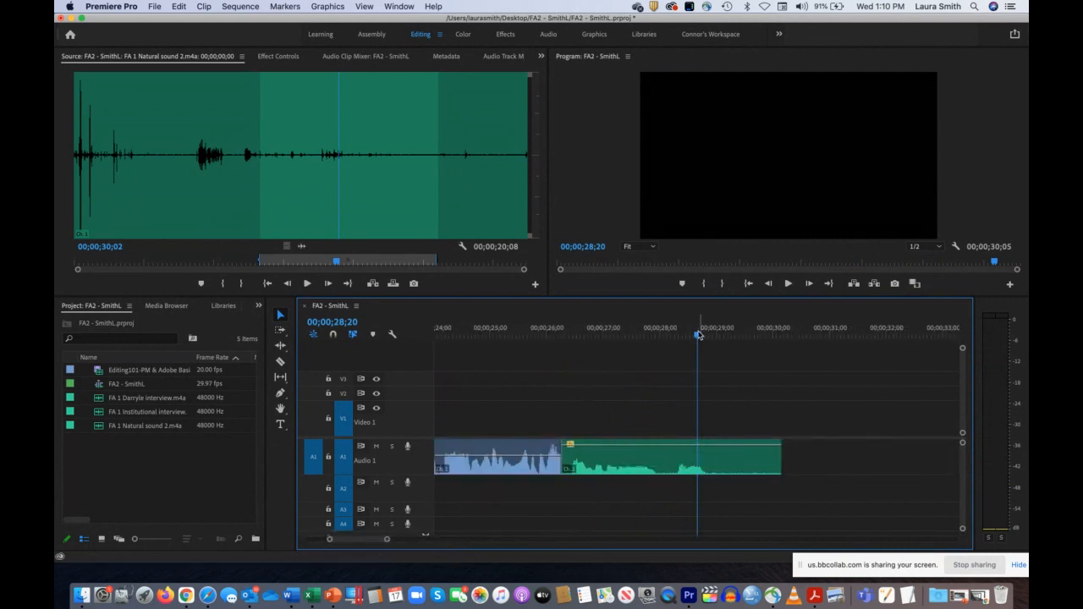
pyautogui.moveTo(698, 335); pyautogui.dragTo(624, 335)
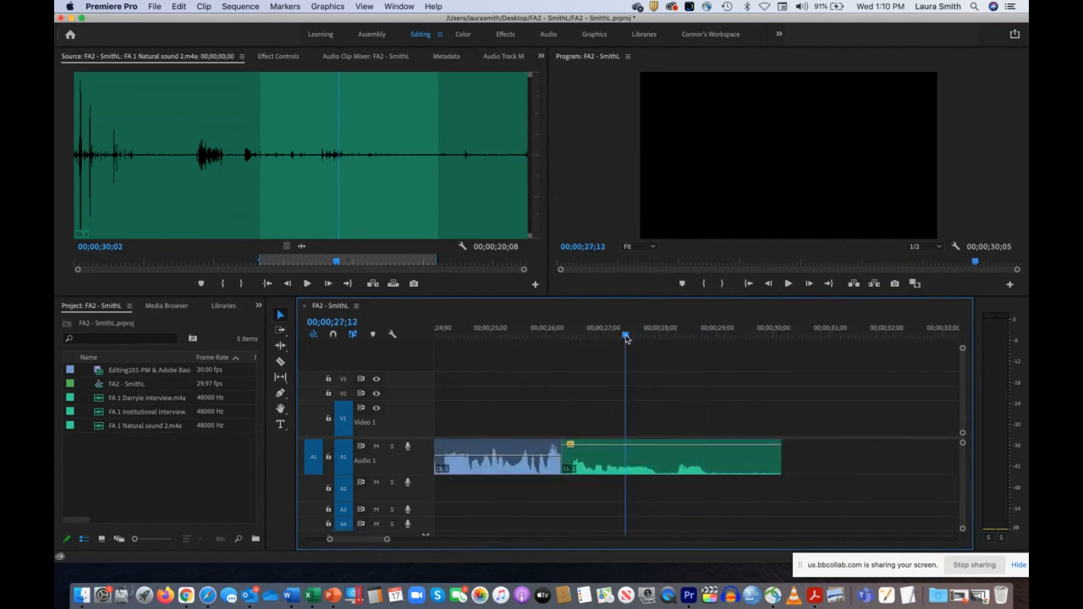
pyautogui.press('space')
pyautogui.press('space')
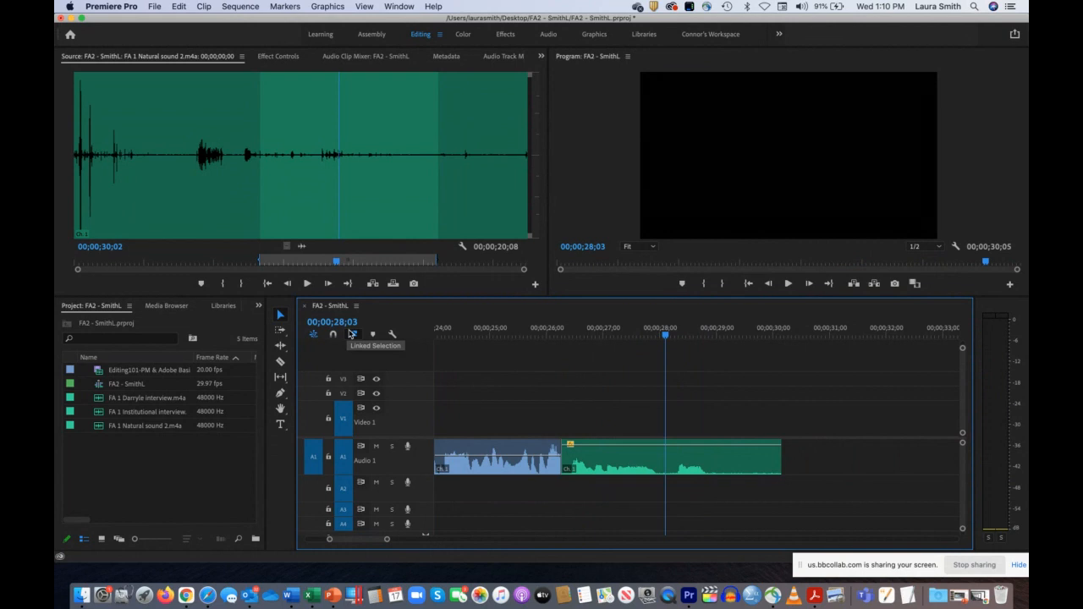
pyautogui.click(352, 333)
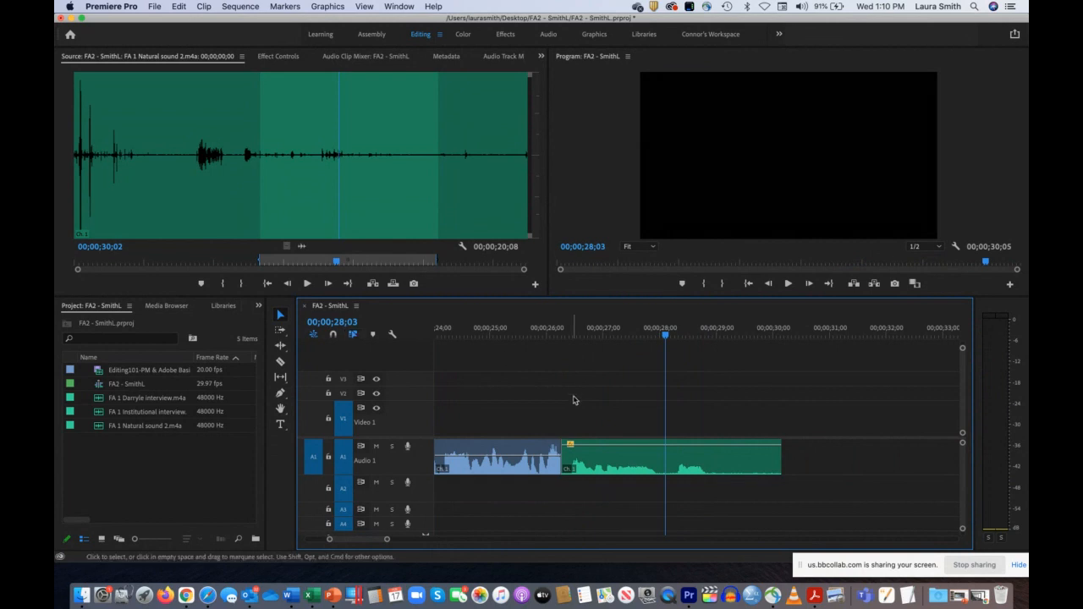
# Step: Trim the end of the last Audio 1 clip to 00;00;28;06, playing the cut to check it
pyautogui.moveTo(779, 462); pyautogui.dragTo(665, 461)
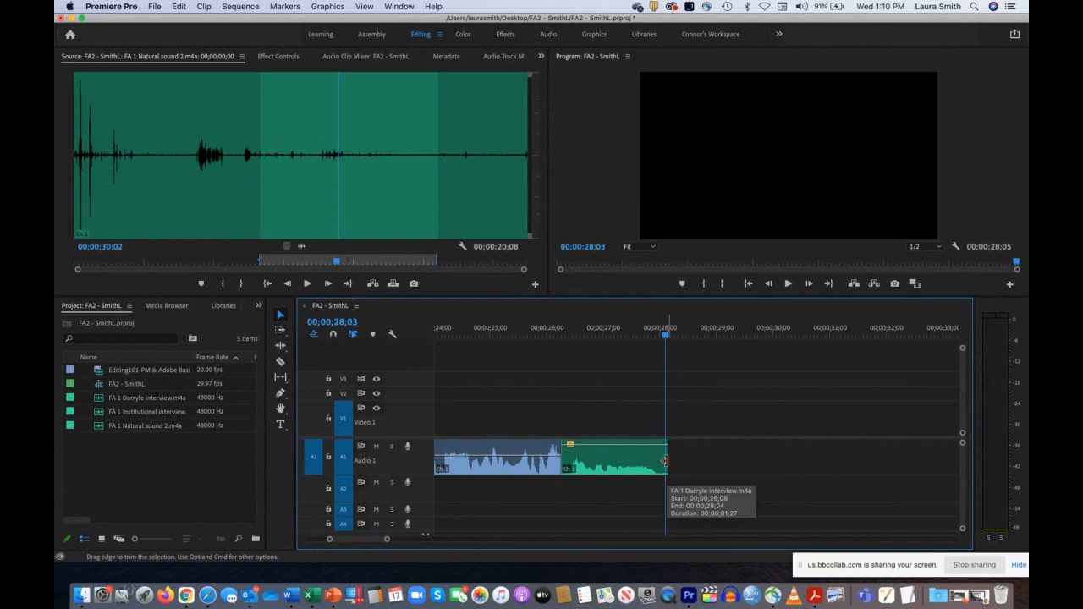
pyautogui.press('space')
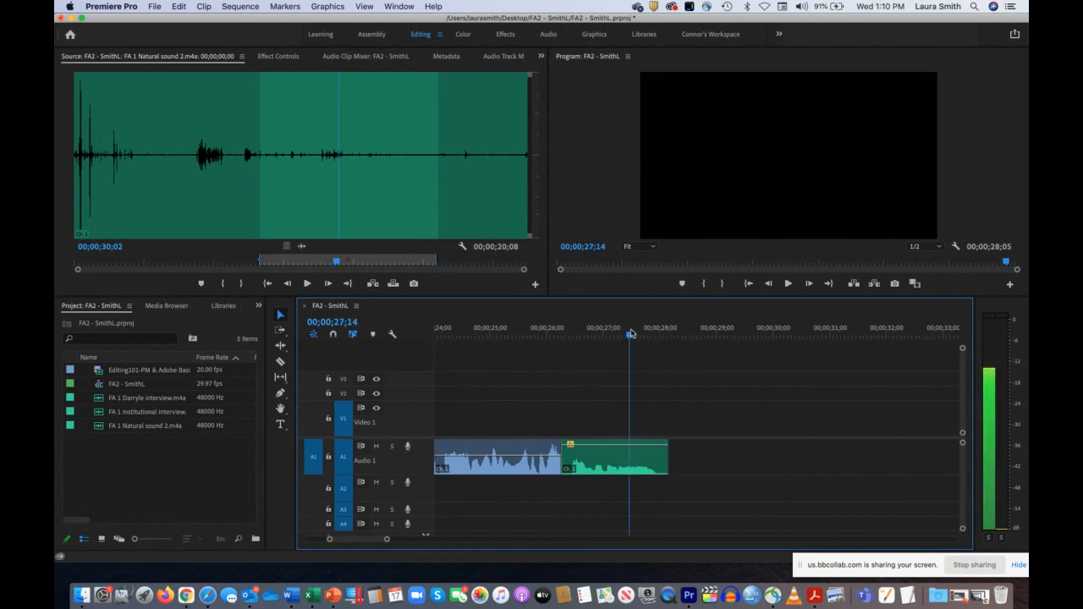
pyautogui.moveTo(664, 458); pyautogui.dragTo(687, 457)
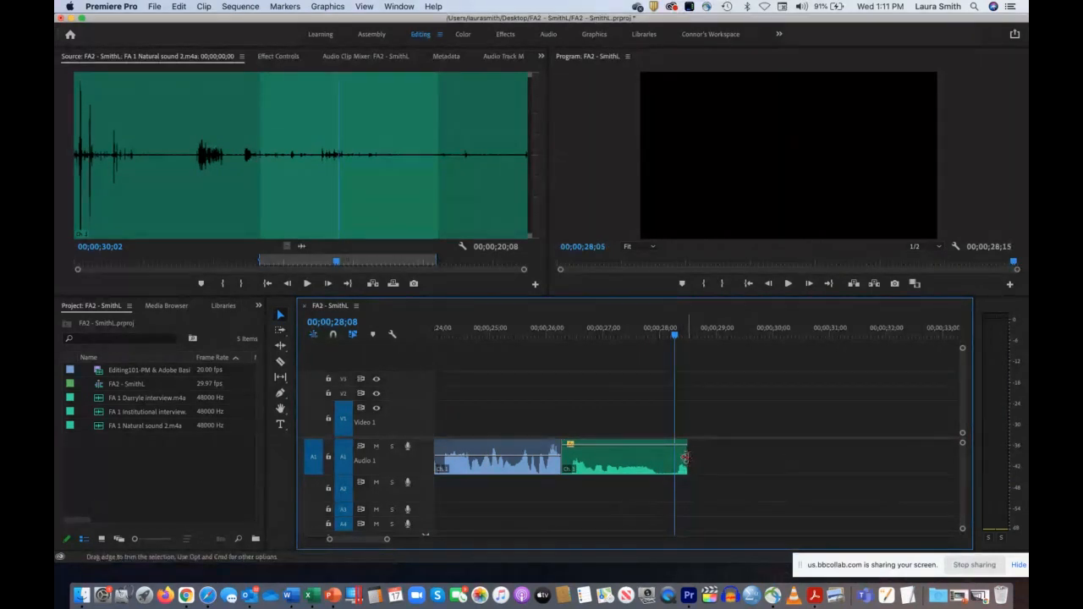
pyautogui.moveTo(690, 458); pyautogui.dragTo(674, 457)
pyautogui.moveTo(677, 325); pyautogui.dragTo(493, 335)
pyautogui.press('space')
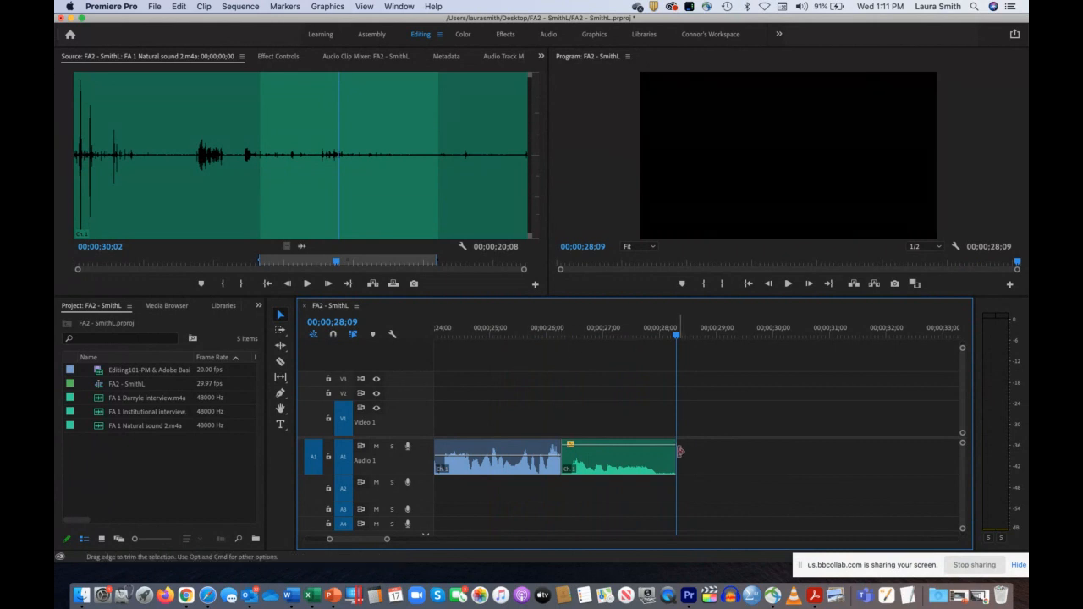
pyautogui.moveTo(678, 454); pyautogui.dragTo(657, 454)
pyautogui.moveTo(675, 335); pyautogui.dragTo(609, 339)
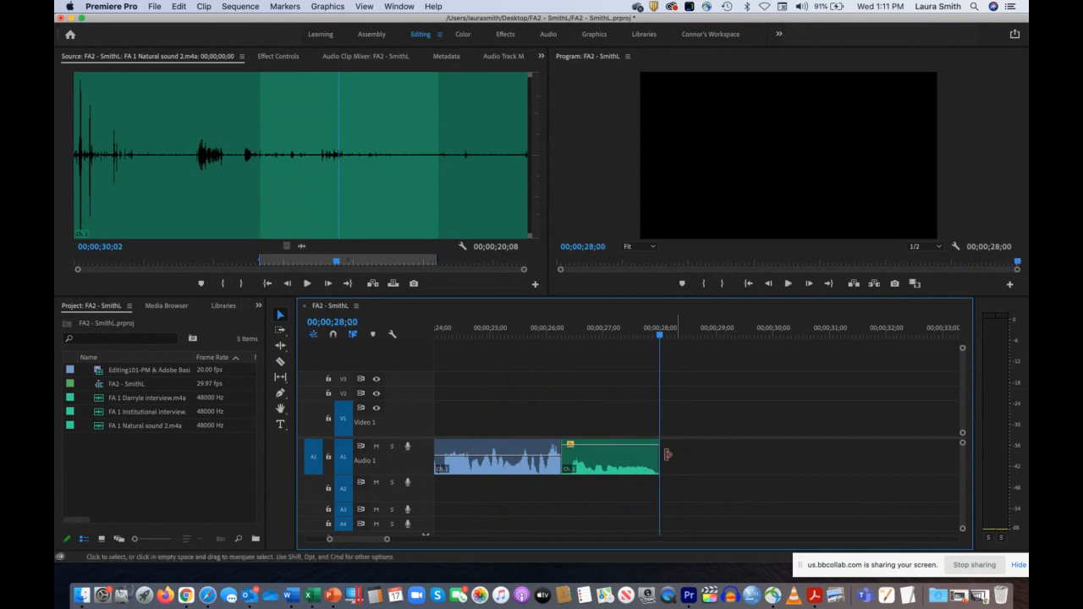
pyautogui.moveTo(659, 457); pyautogui.dragTo(668, 457)
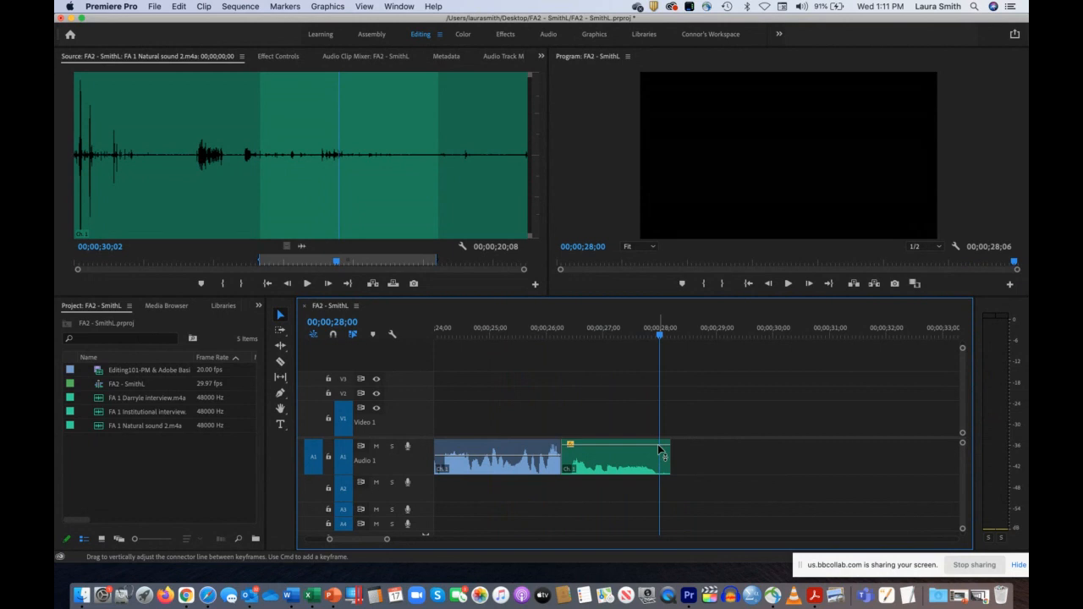
# Step: Fade out the end of the last Audio 1 clip with Pen tool keyframes, dropping to -oo dB at 00;00;28;00, and play the fade
pyautogui.click(280, 393)
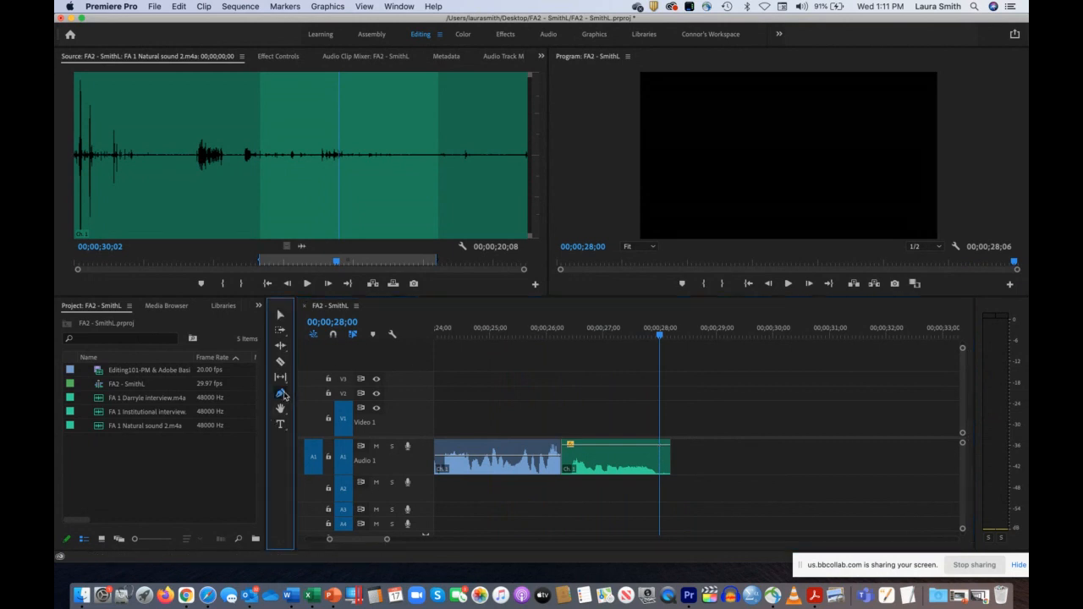
pyautogui.click(657, 451)
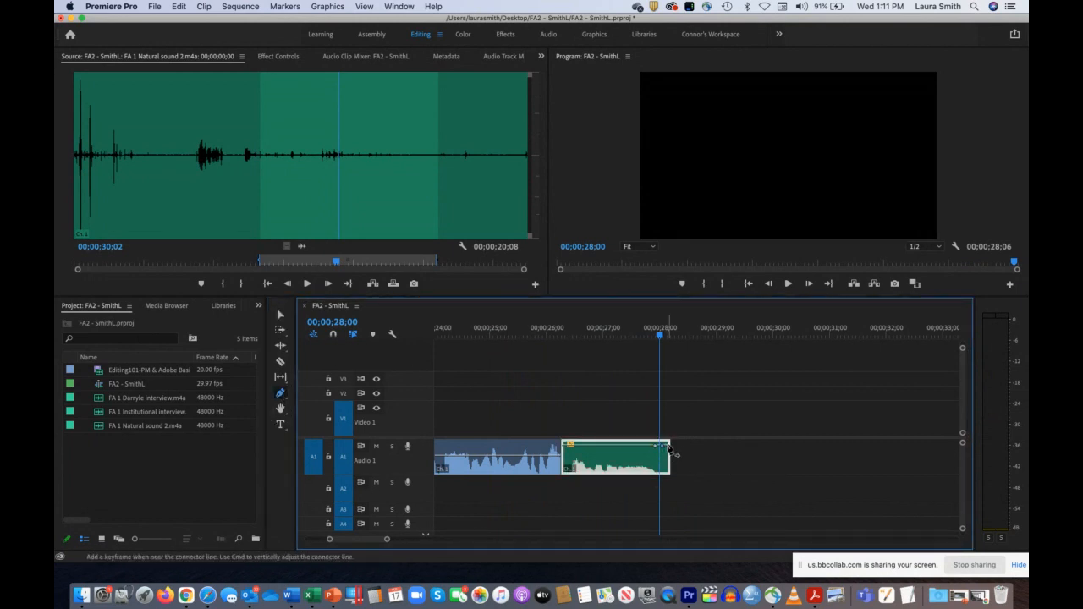
pyautogui.click(280, 314)
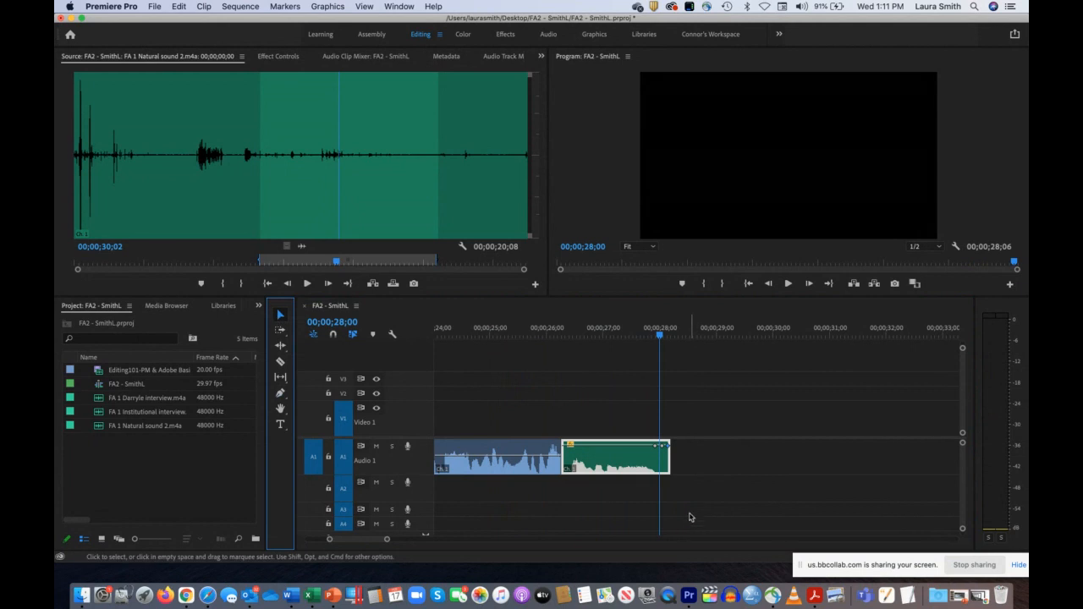
pyautogui.moveTo(667, 445); pyautogui.dragTo(670, 483)
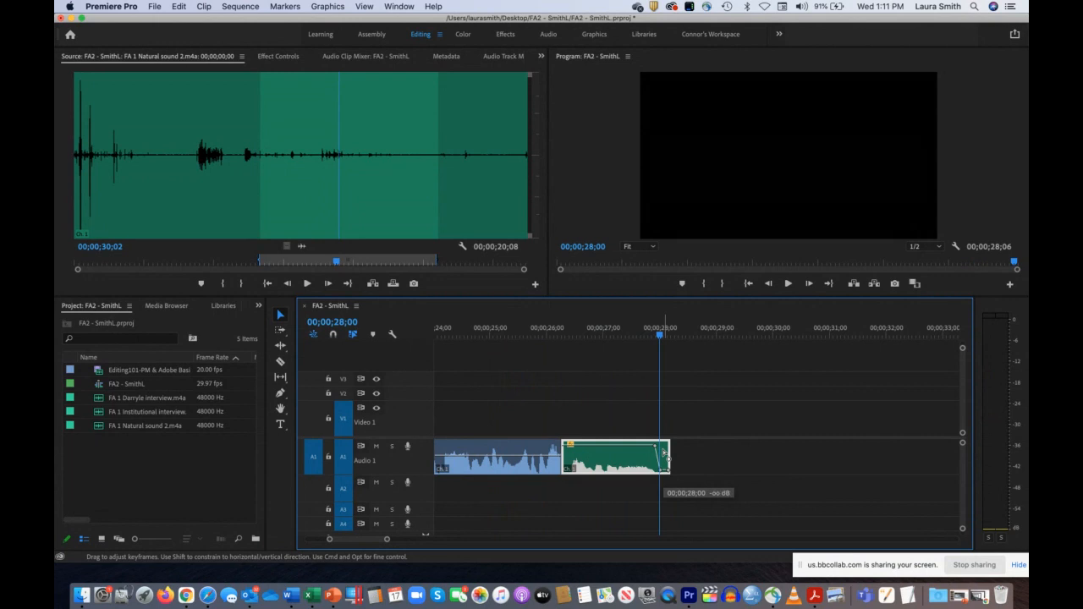
pyautogui.moveTo(658, 335); pyautogui.dragTo(633, 337)
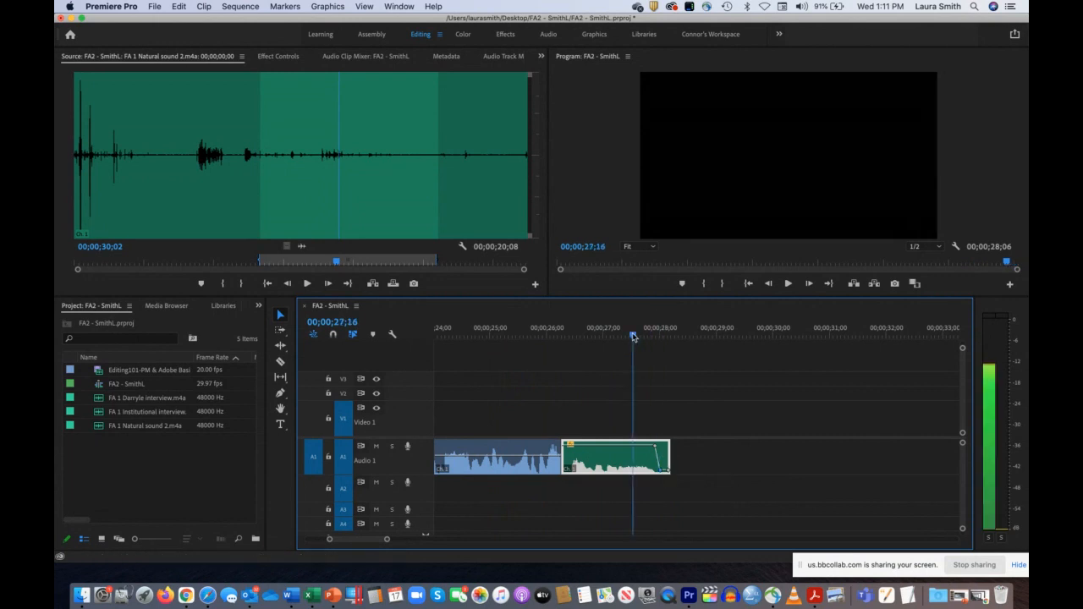
pyautogui.press('space')
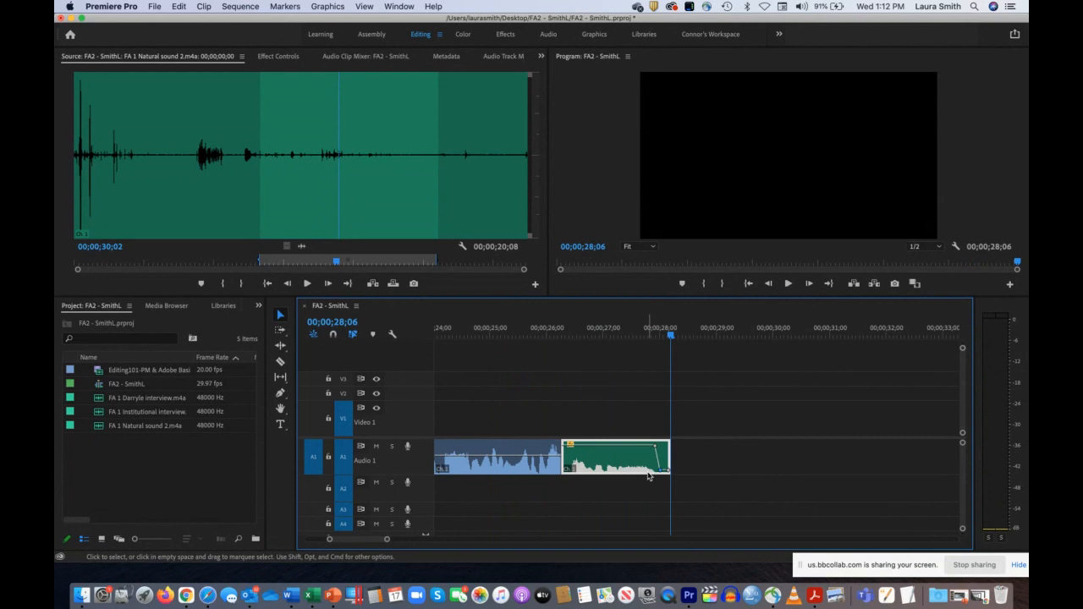
# Step: Show the whole sequence in the timeline and play its opening from 00;00;00;00
pyautogui.moveTo(329, 539); pyautogui.dragTo(271, 541)
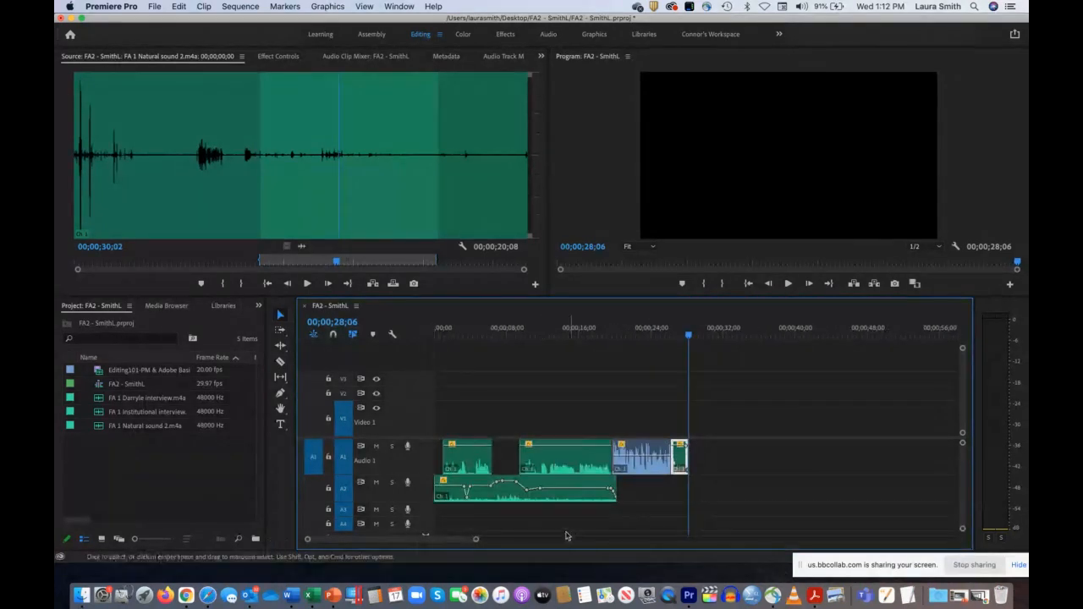
pyautogui.moveTo(478, 542)
pyautogui.mouseDown()
pyautogui.moveTo(463, 544)
pyautogui.moveTo(499, 541)
pyautogui.mouseUp()
pyautogui.moveTo(636, 336); pyautogui.dragTo(434, 335)
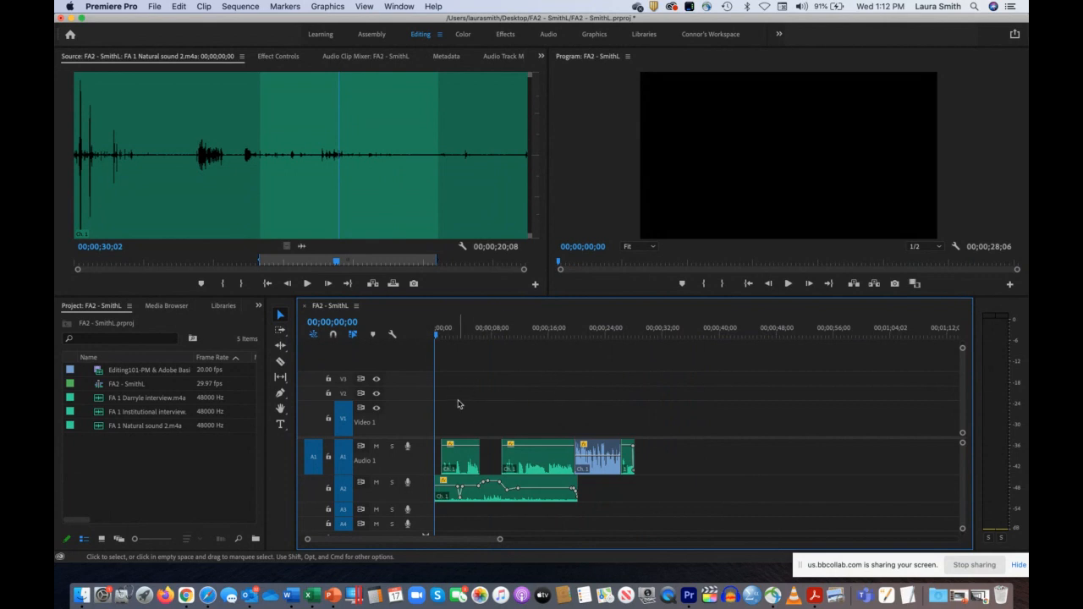
pyautogui.press('space')
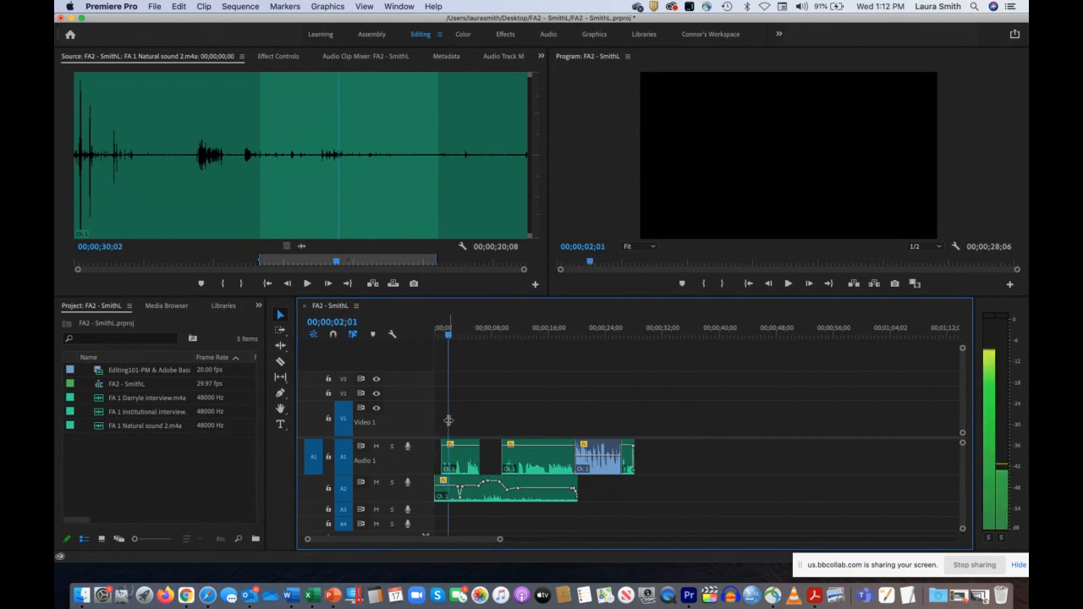
pyautogui.press('space')
# Step: Select all clips in the sequence and open the media export settings
pyautogui.moveTo(441, 419); pyautogui.dragTo(662, 512)
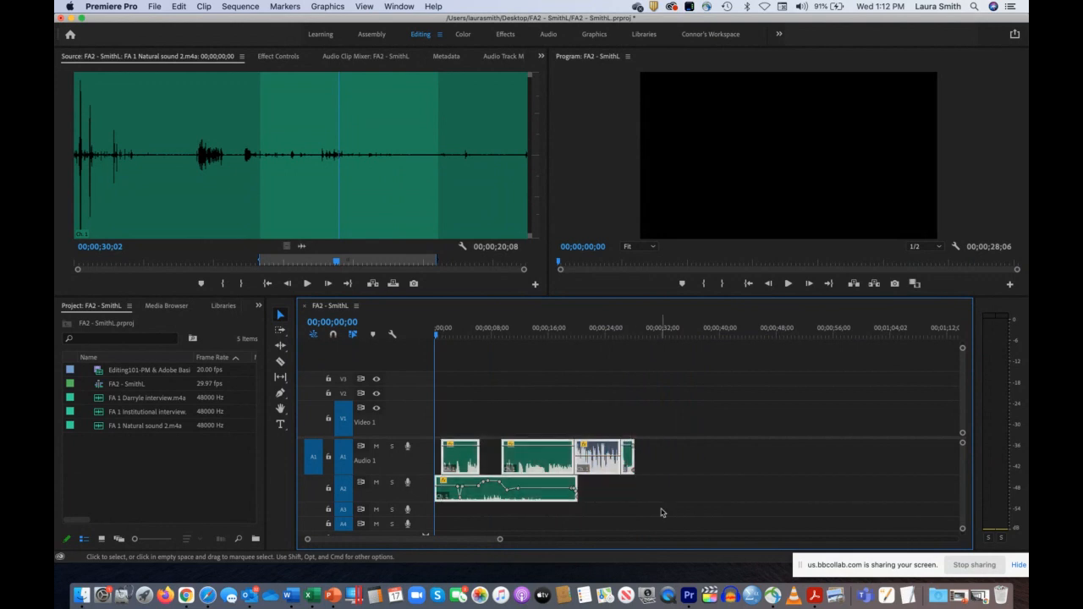
pyautogui.click(496, 395)
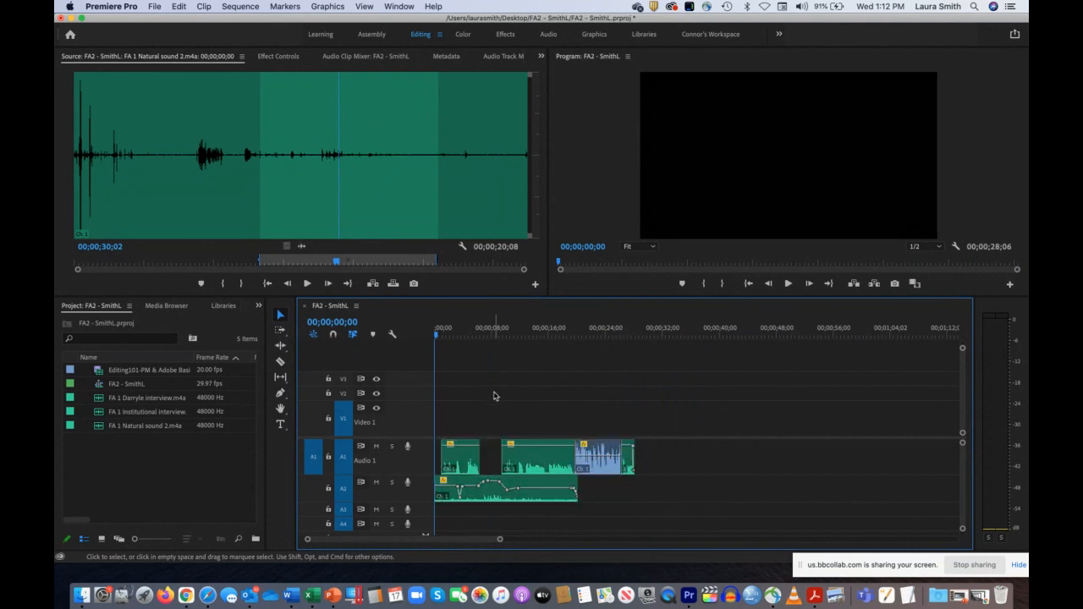
pyautogui.click(175, 6)
pyautogui.click(206, 154)
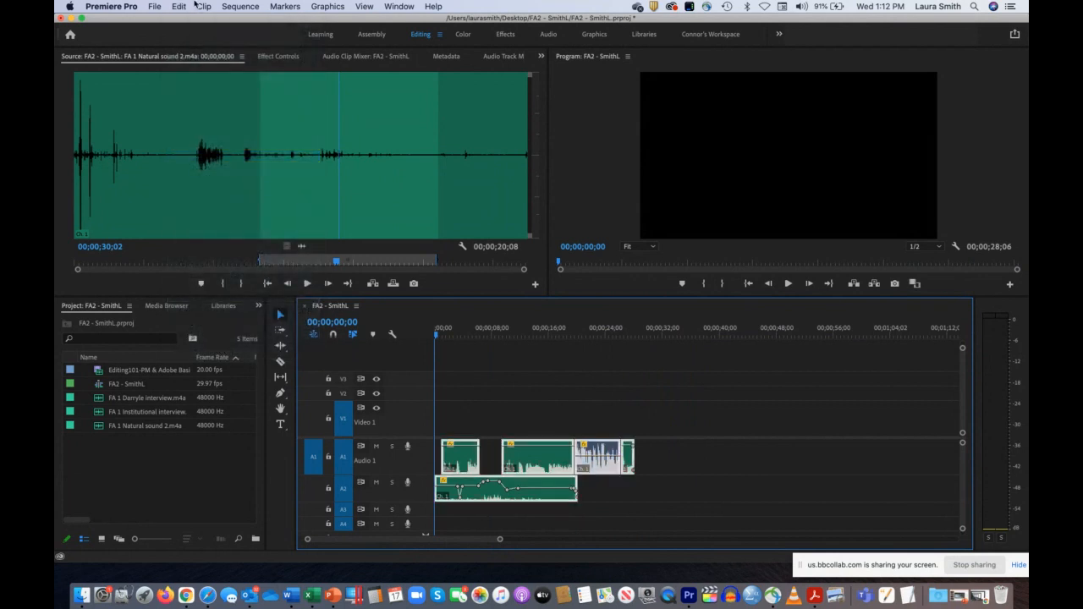
pyautogui.click(155, 6)
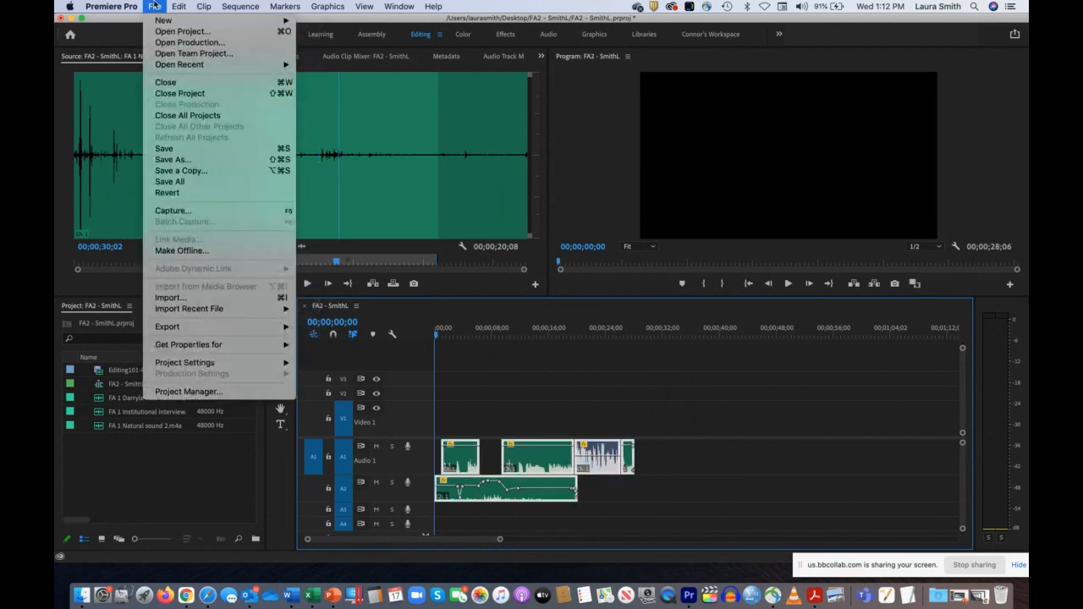
pyautogui.moveTo(225, 326)
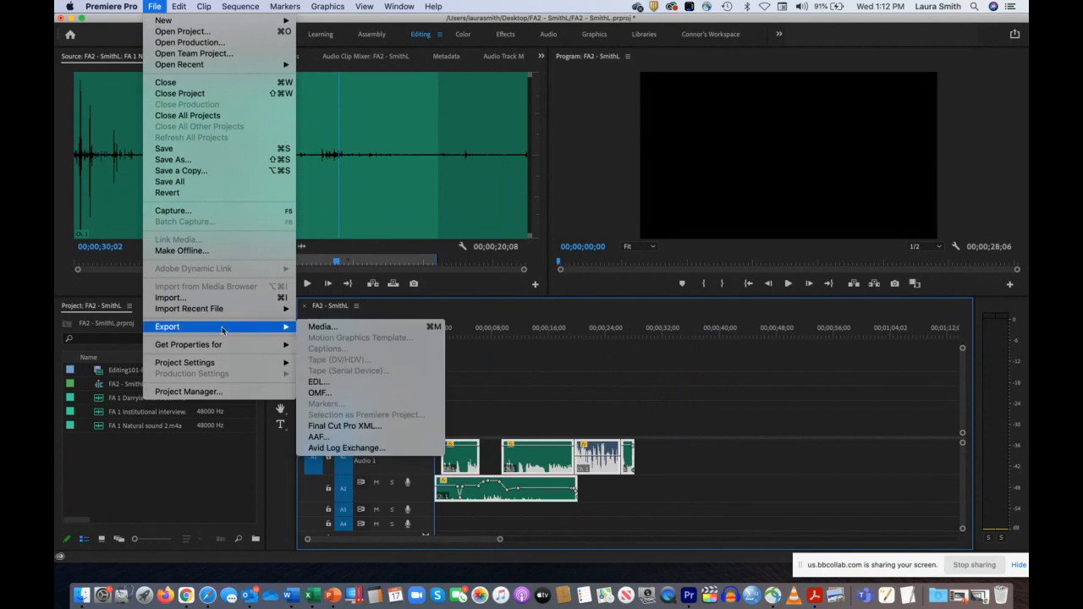
pyautogui.click(321, 326)
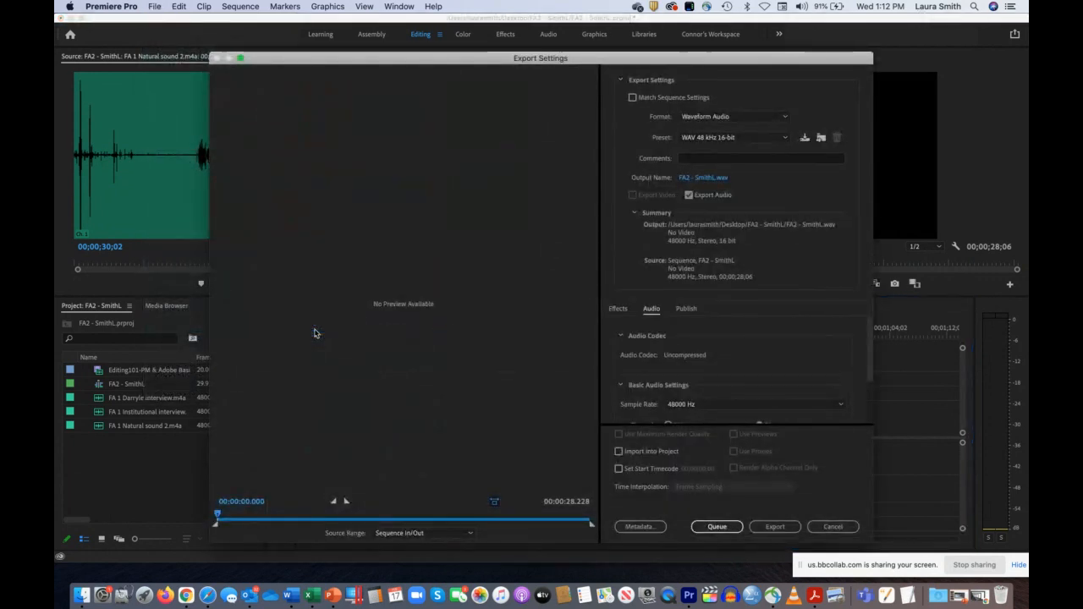
# Step: Set the export format to Waveform Audio with the WAV 48 kHz 16-bit preset
pyautogui.click(710, 118)
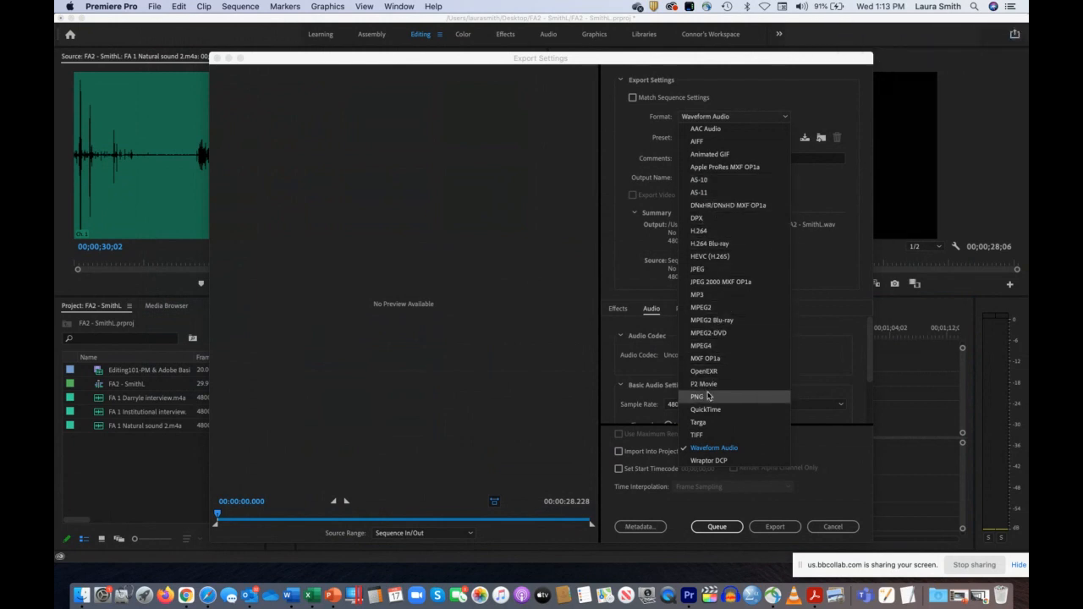
pyautogui.click(723, 448)
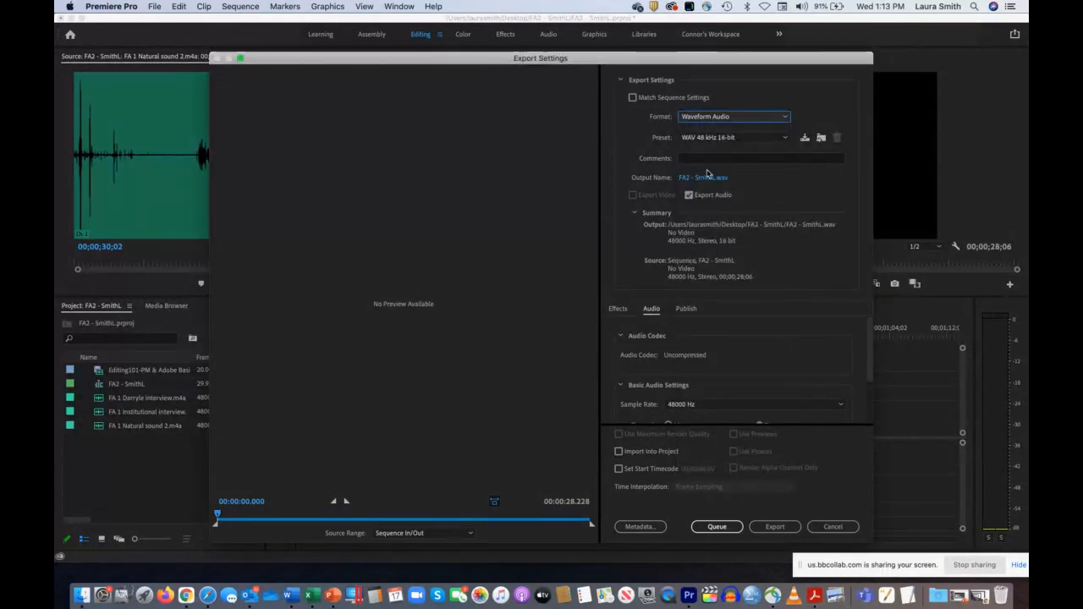
pyautogui.click(702, 138)
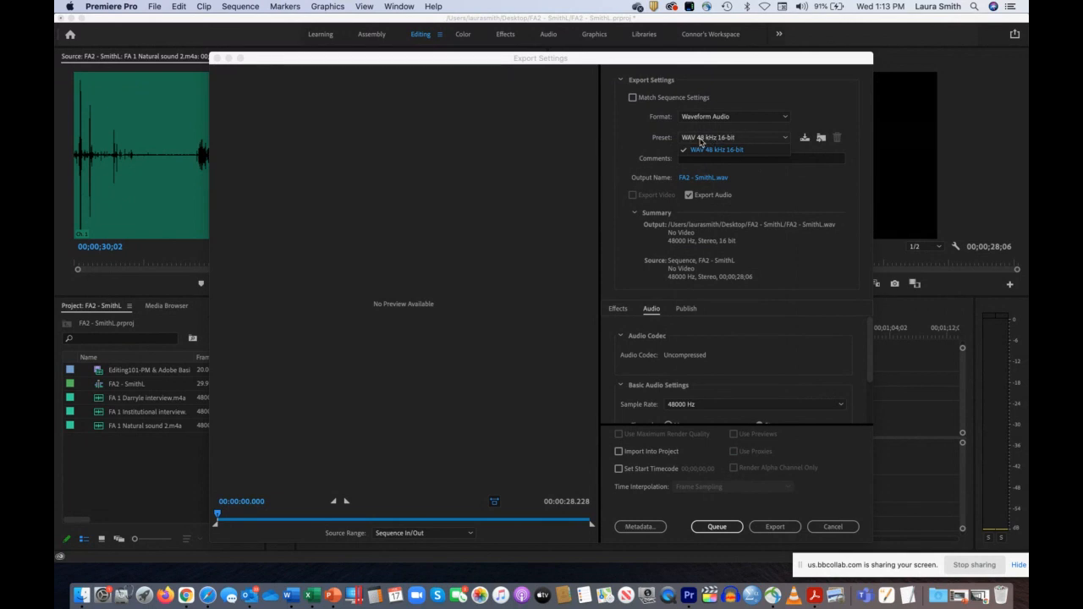
pyautogui.click(746, 143)
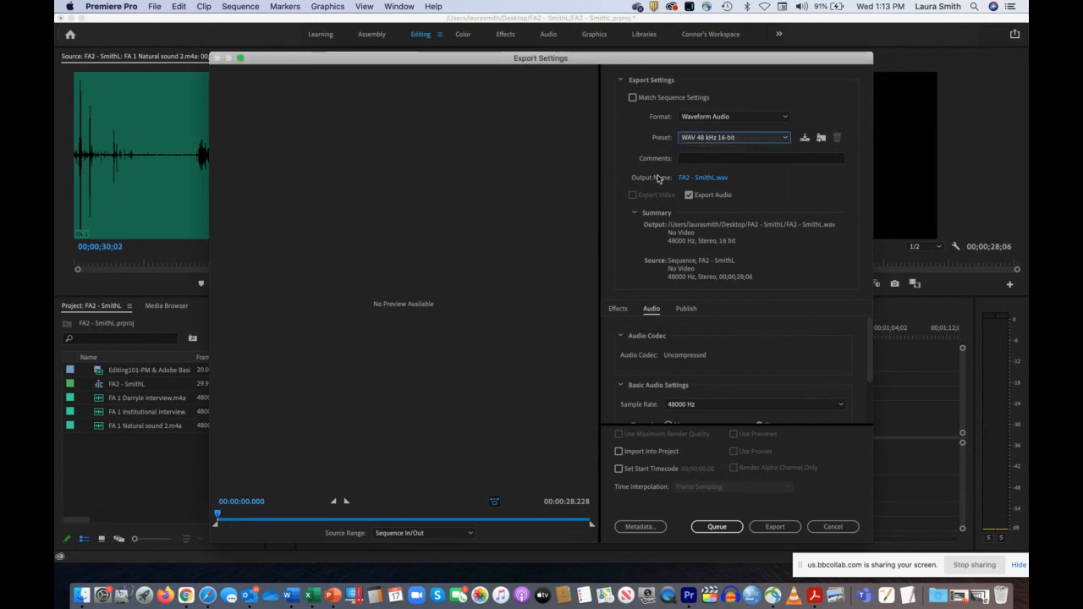
# Step: Name the output WAV FA2 plus the student's surname and initial, save it in the FA2 project folder on the Desktop, and export it
pyautogui.click(704, 178)
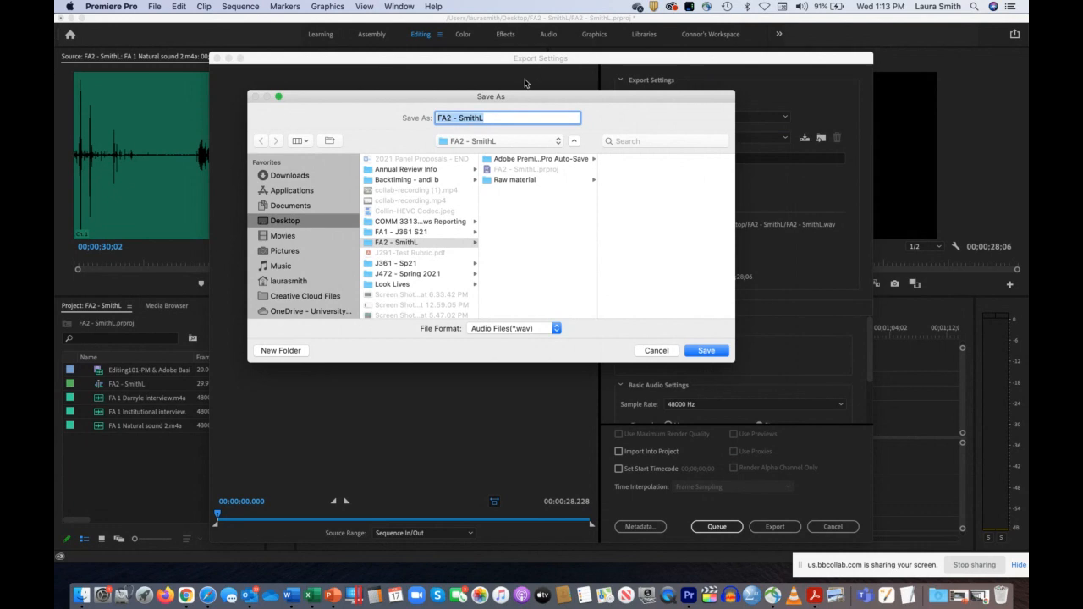
pyautogui.click(494, 120)
pyautogui.moveTo(499, 119); pyautogui.dragTo(394, 113)
pyautogui.write('FA2 - SmithL')
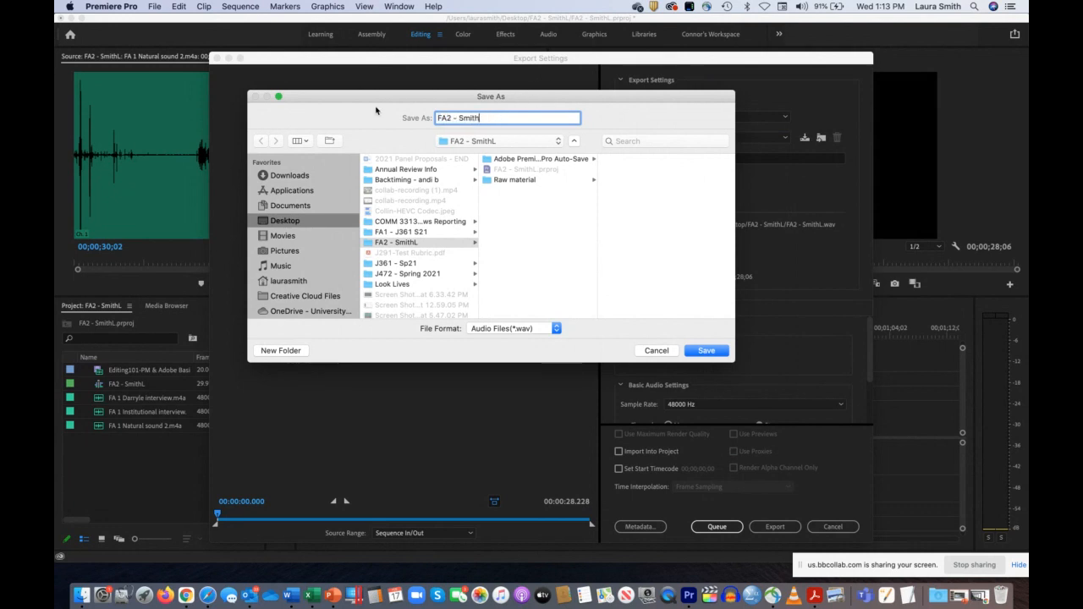
pyautogui.click(299, 225)
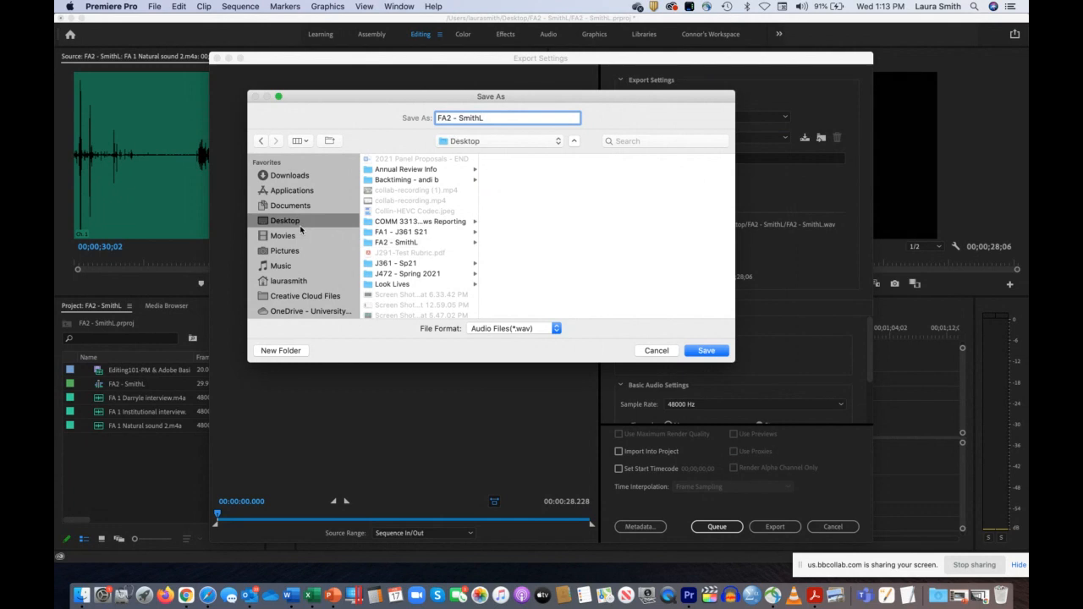
pyautogui.click(388, 242)
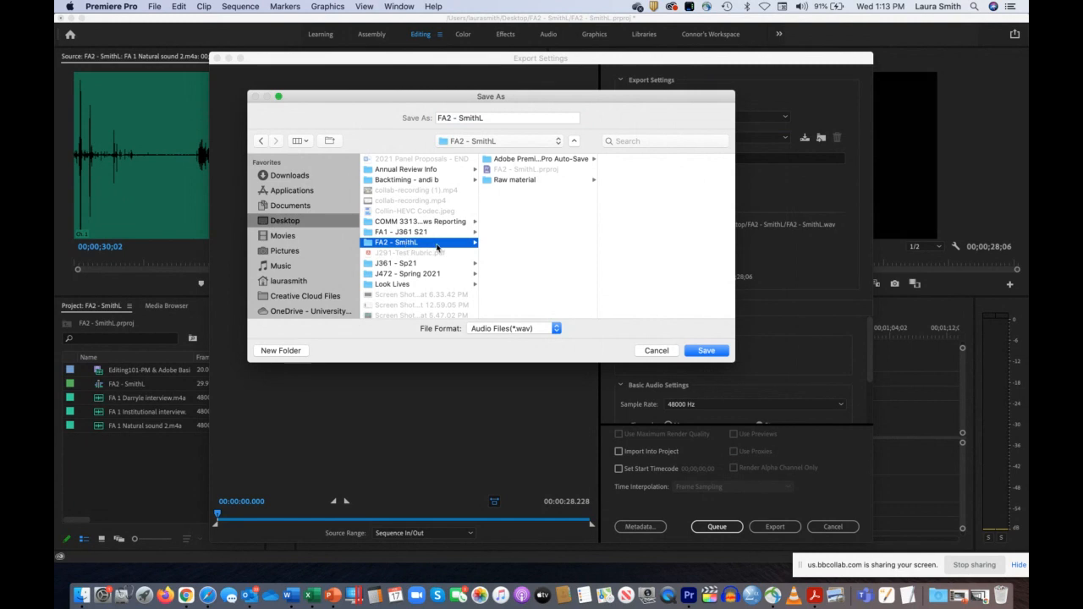
pyautogui.click(707, 350)
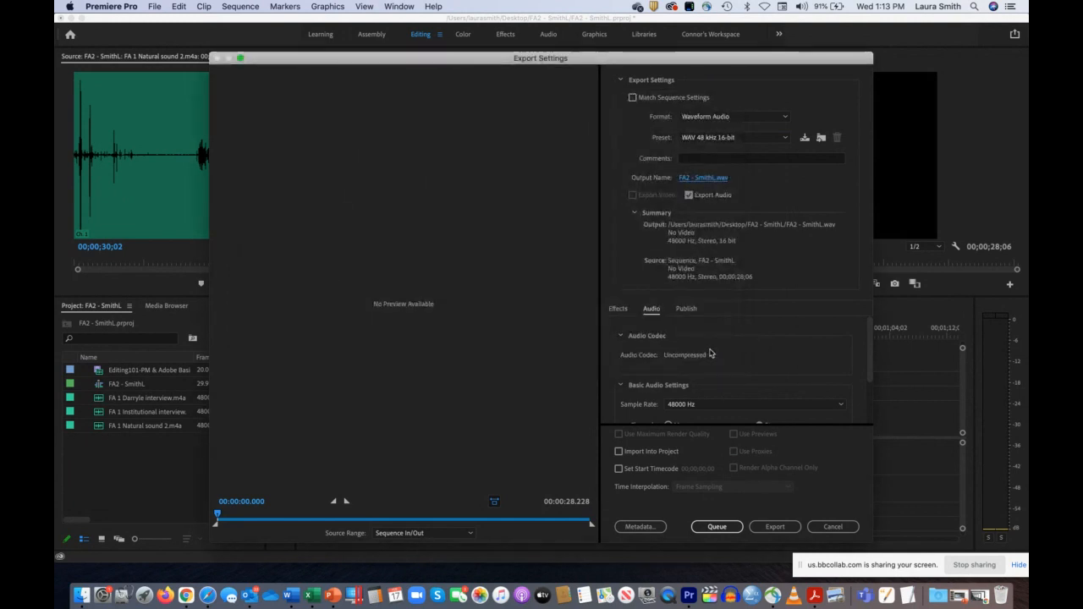
pyautogui.click(774, 526)
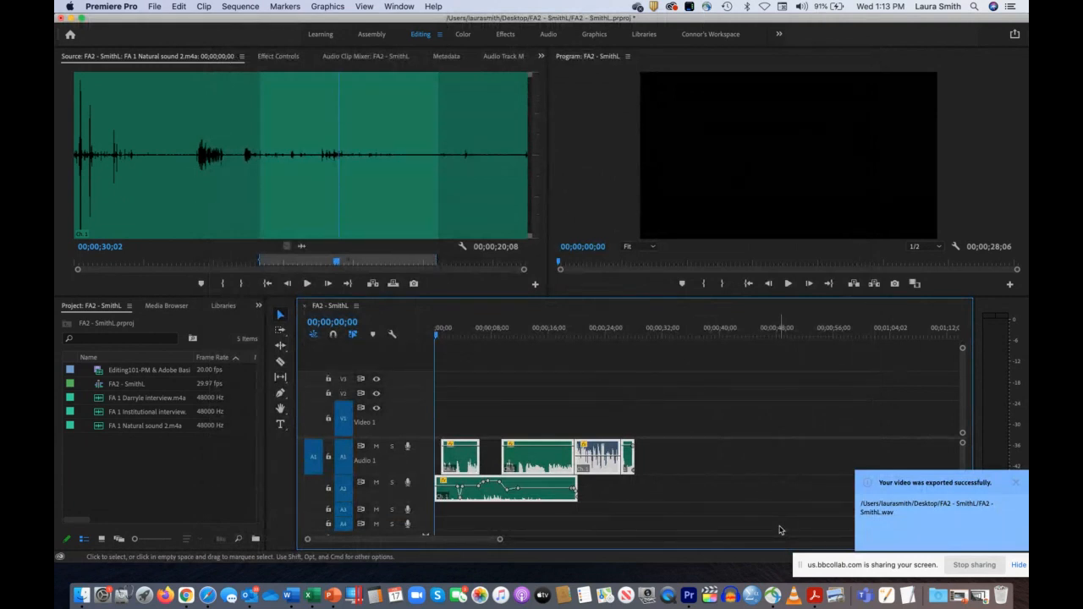
# Step: Minimize the project window and check the exported WAV and the Premiere project file in the FA2 folder in Finder
pyautogui.click(72, 18)
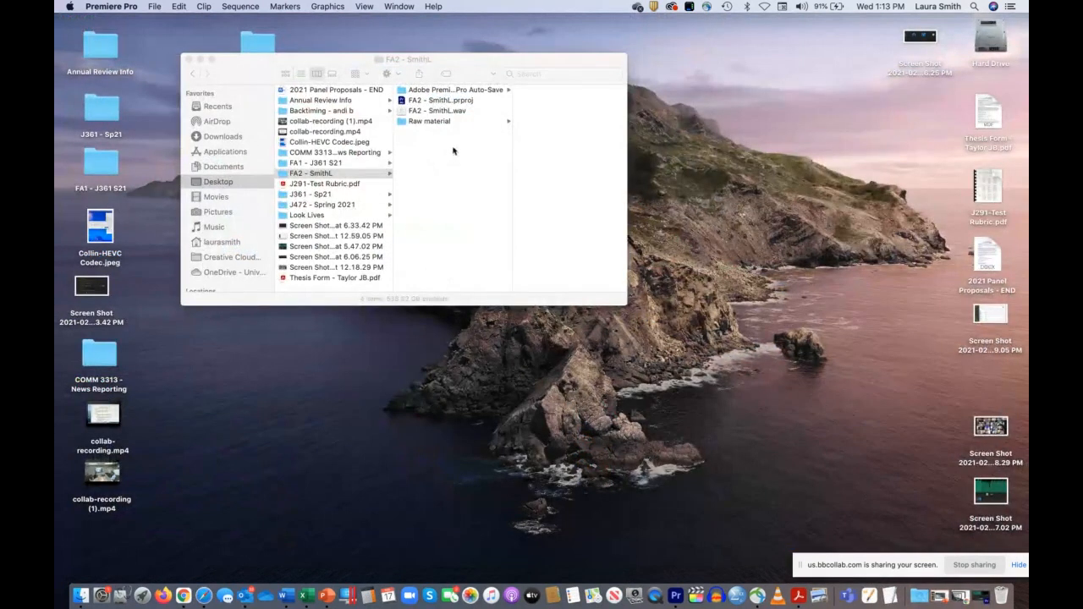
pyautogui.click(442, 123)
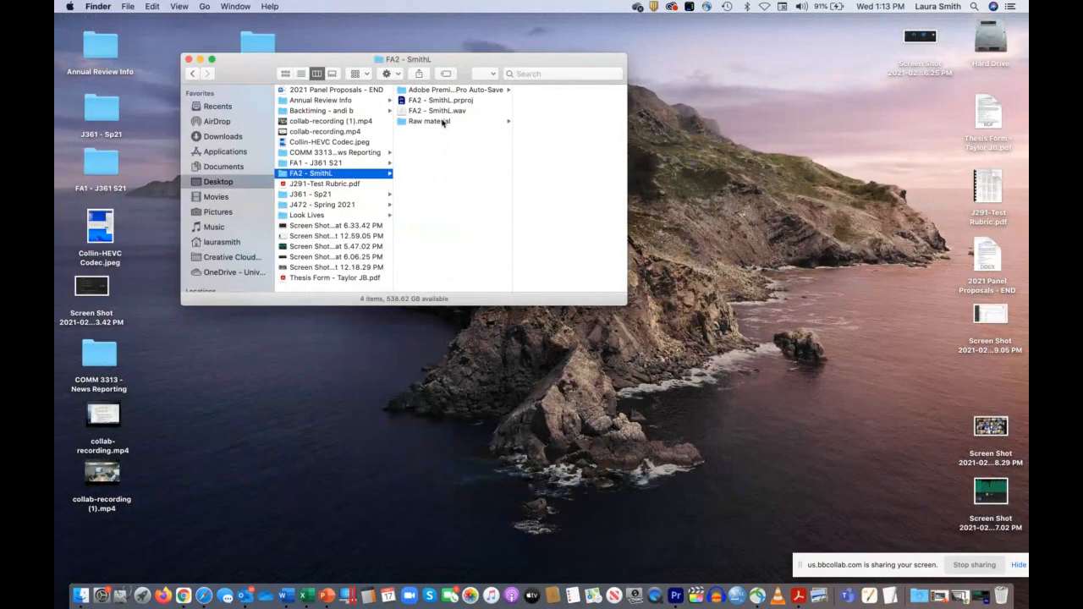
pyautogui.click(438, 111)
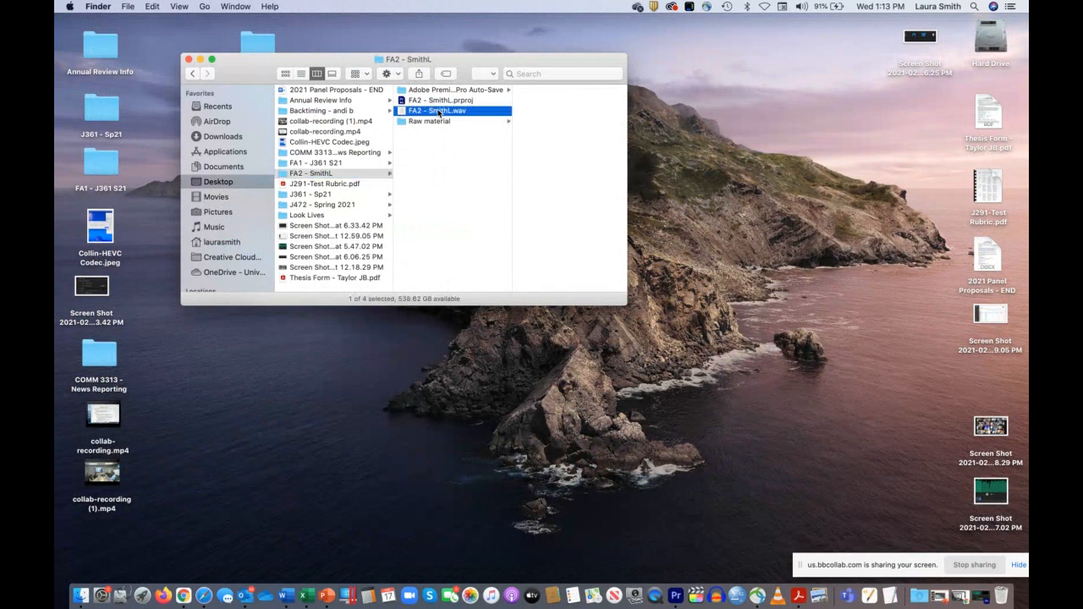
pyautogui.click(421, 100)
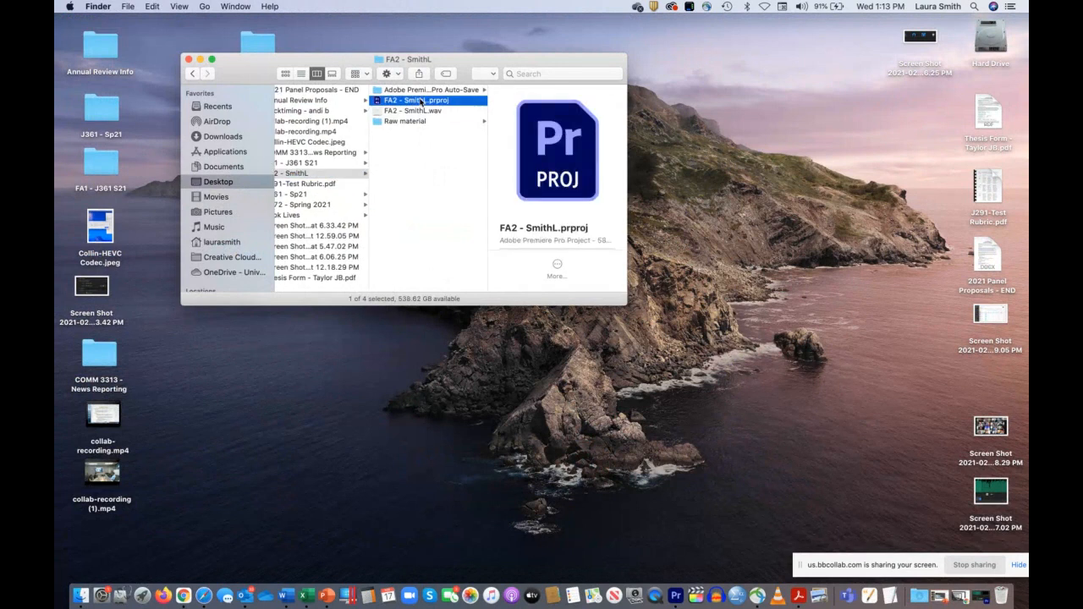
# Step: Look inside the Adobe Premiere Pro Auto-Save folder in the FA2 project folder and play the exported WAV in Music to check it
pyautogui.click(418, 91)
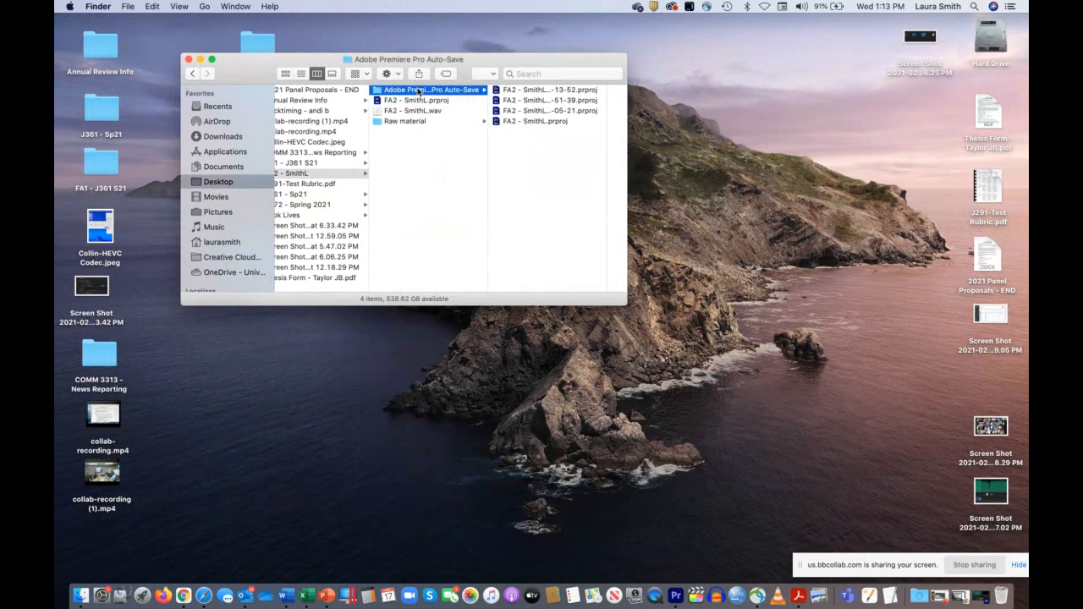
pyautogui.click(422, 194)
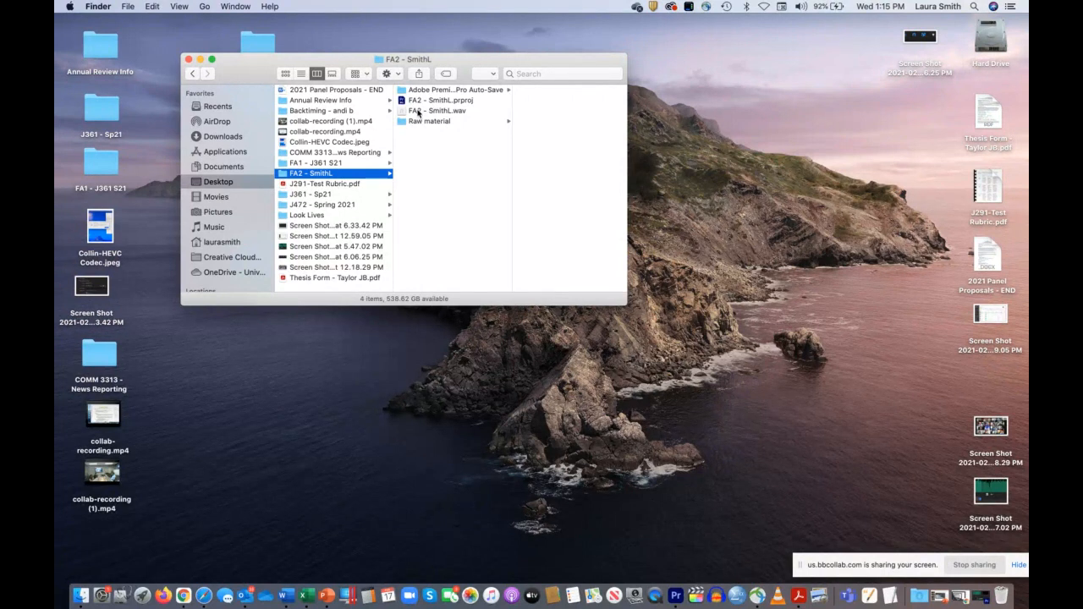
pyautogui.doubleClick(419, 111)
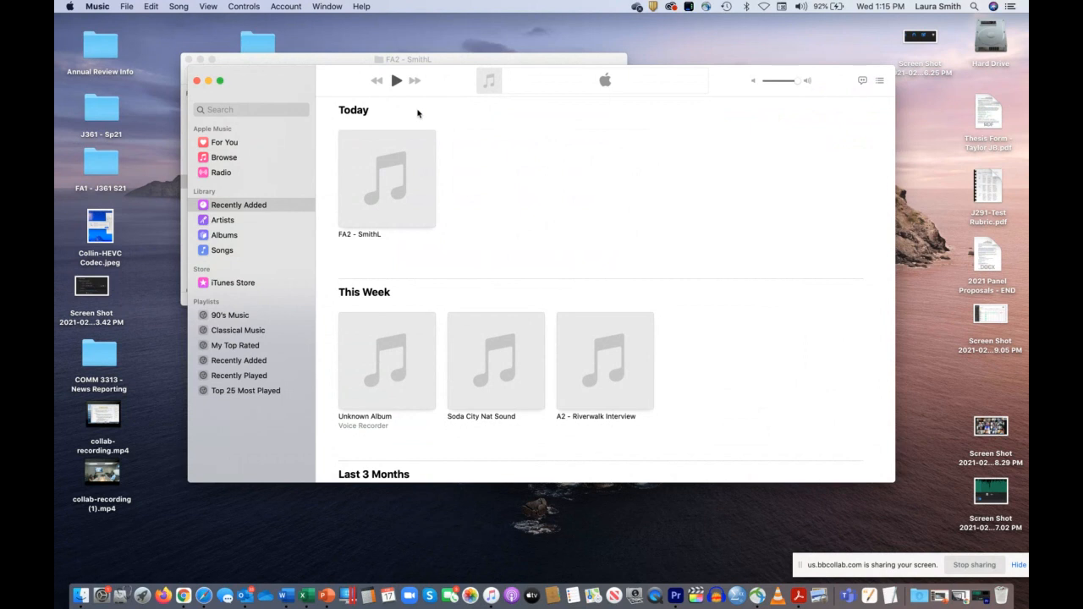
pyautogui.click(197, 80)
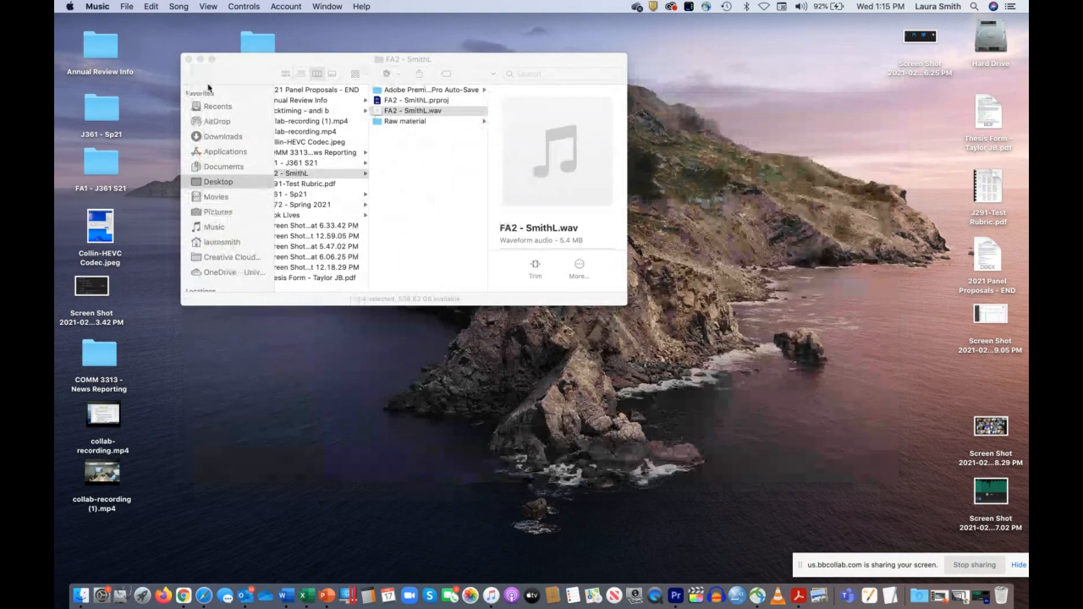
pyautogui.click(412, 172)
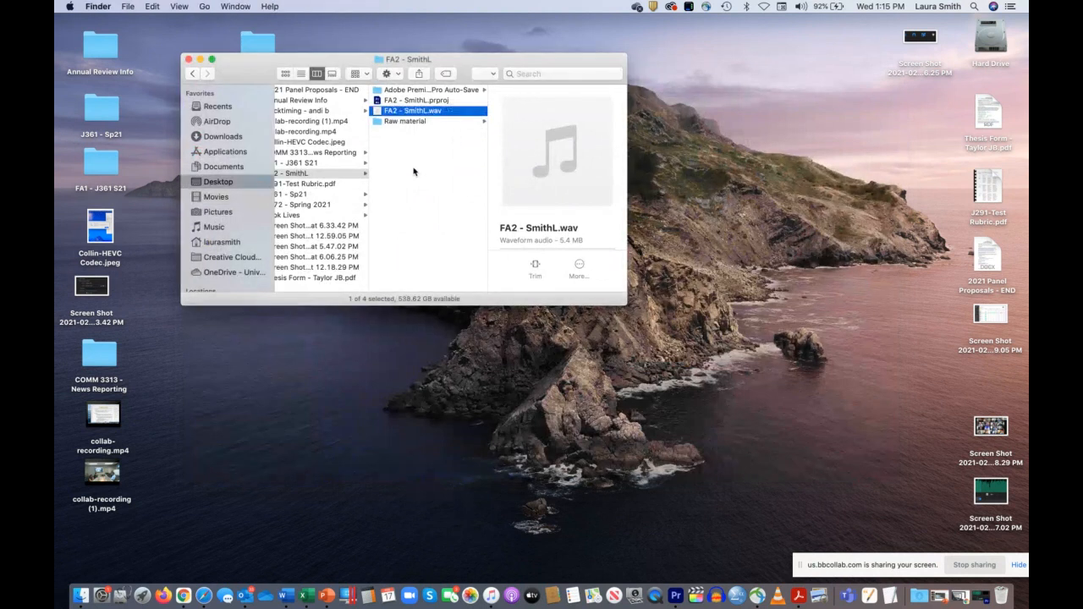
pyautogui.click(416, 140)
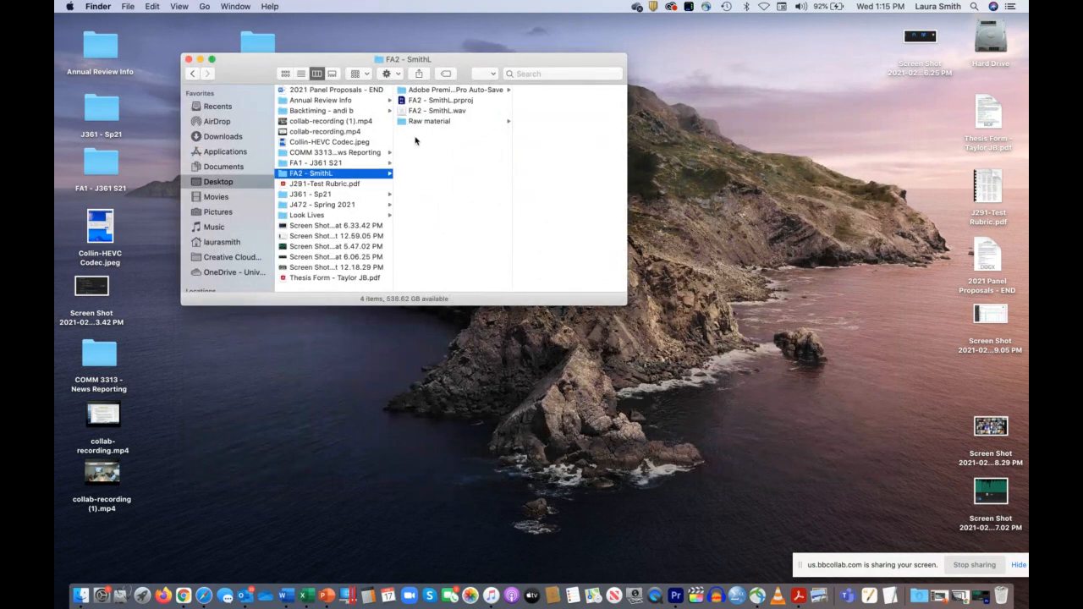
# Step: Check the Blackboard Collaborate session in Chrome, minimize its window, and stop sharing the screen
pyautogui.click(184, 595)
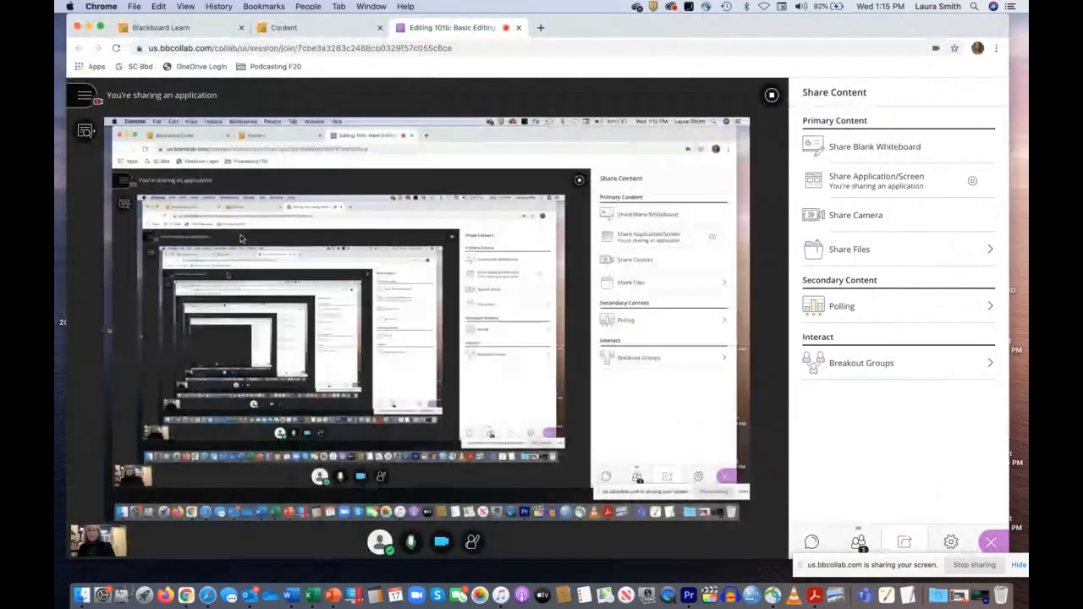
pyautogui.click(89, 27)
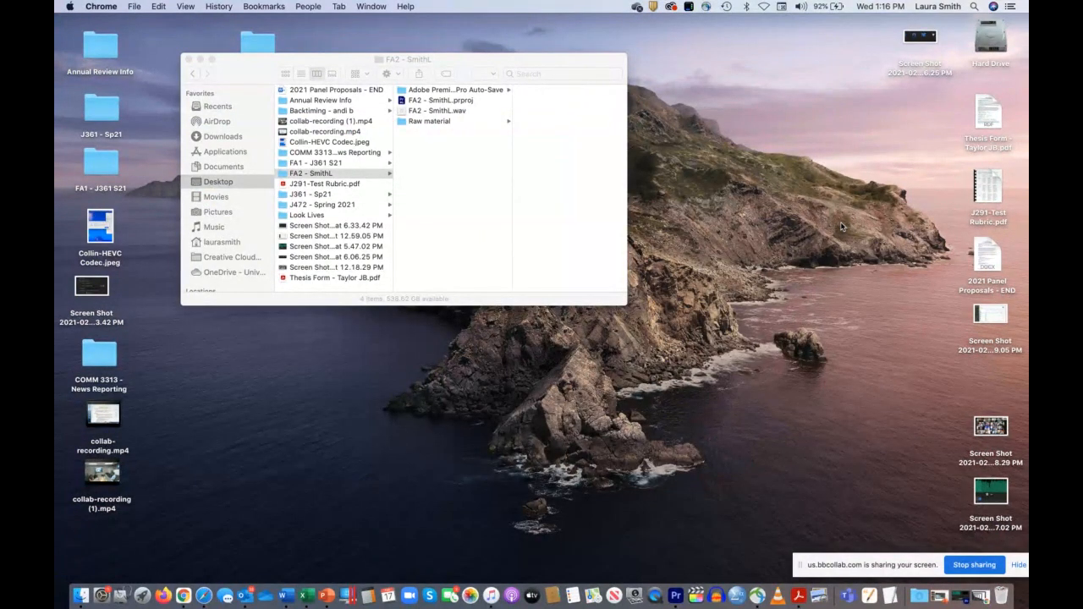
pyautogui.click(970, 565)
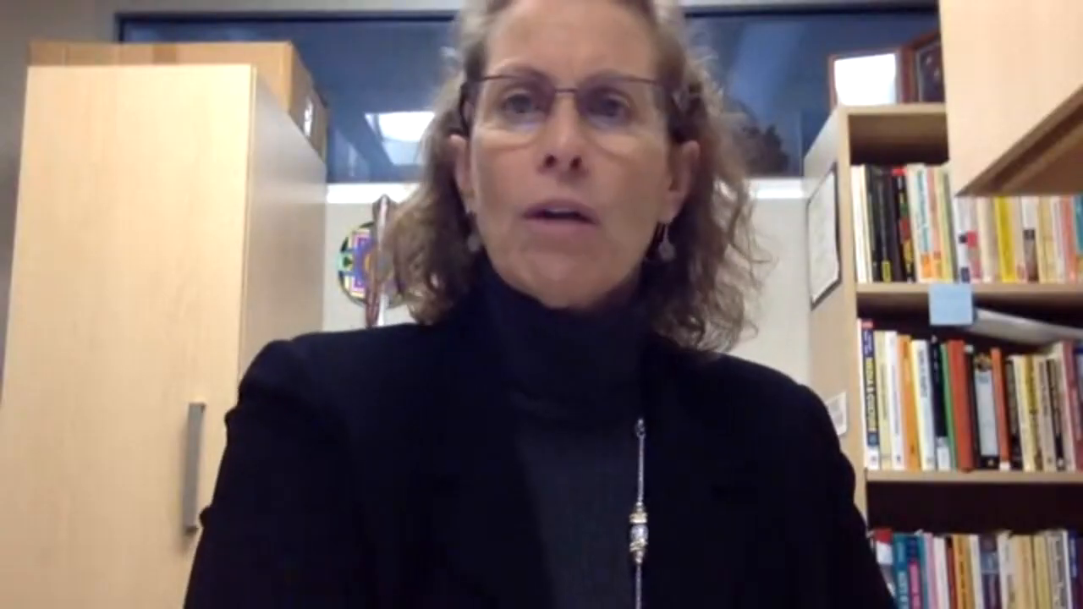